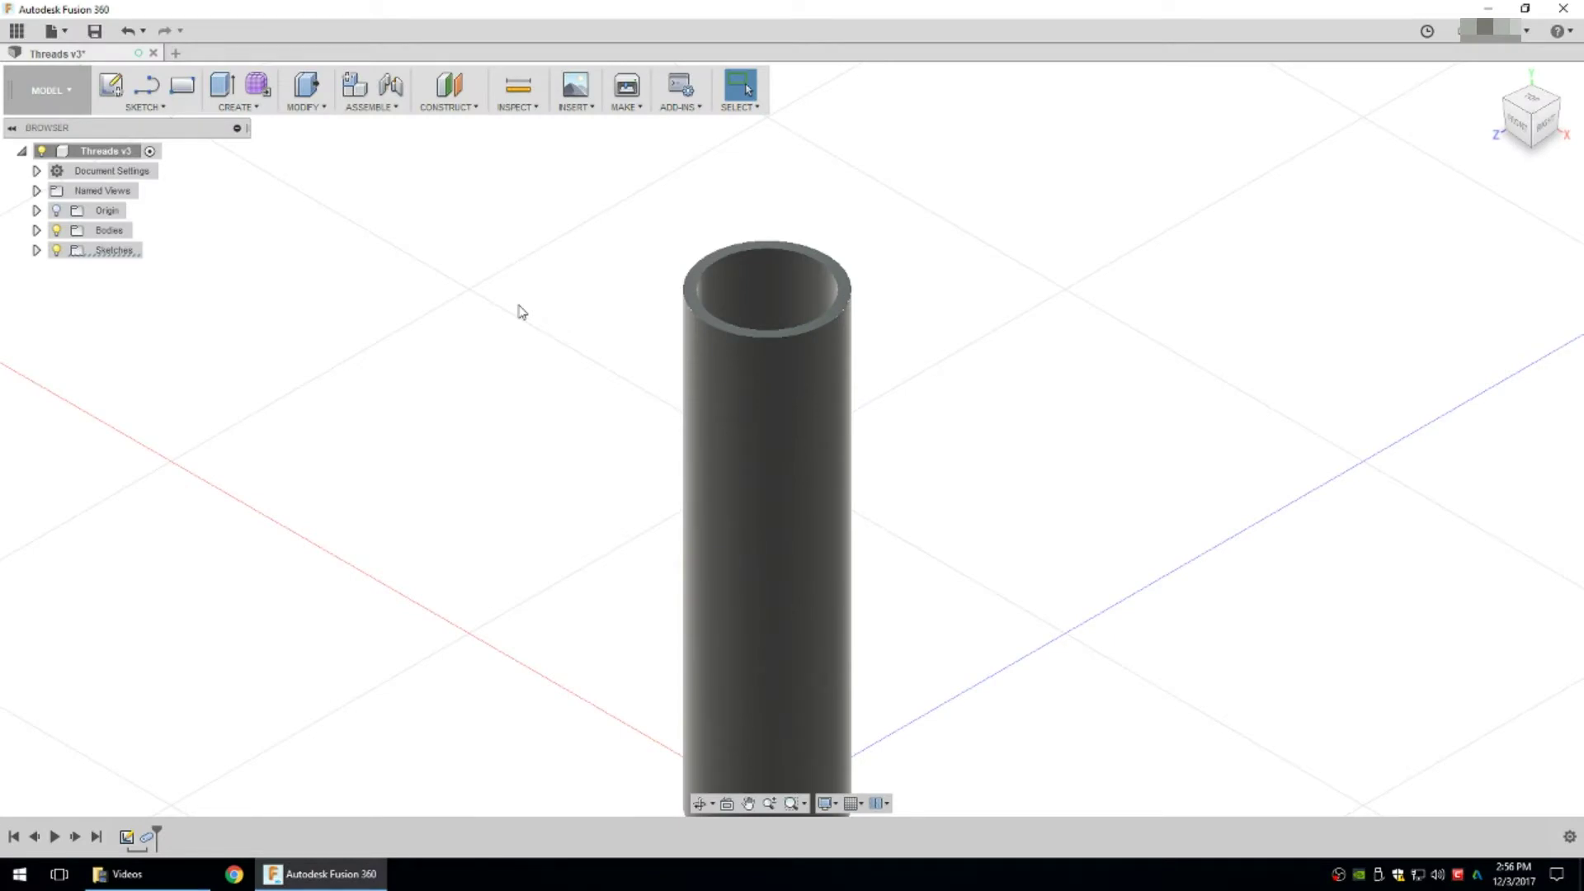
# Start a Coil feature from the CREATE menu for the plain tube.
pyautogui.click(238, 106)
pyautogui.click(247, 385)
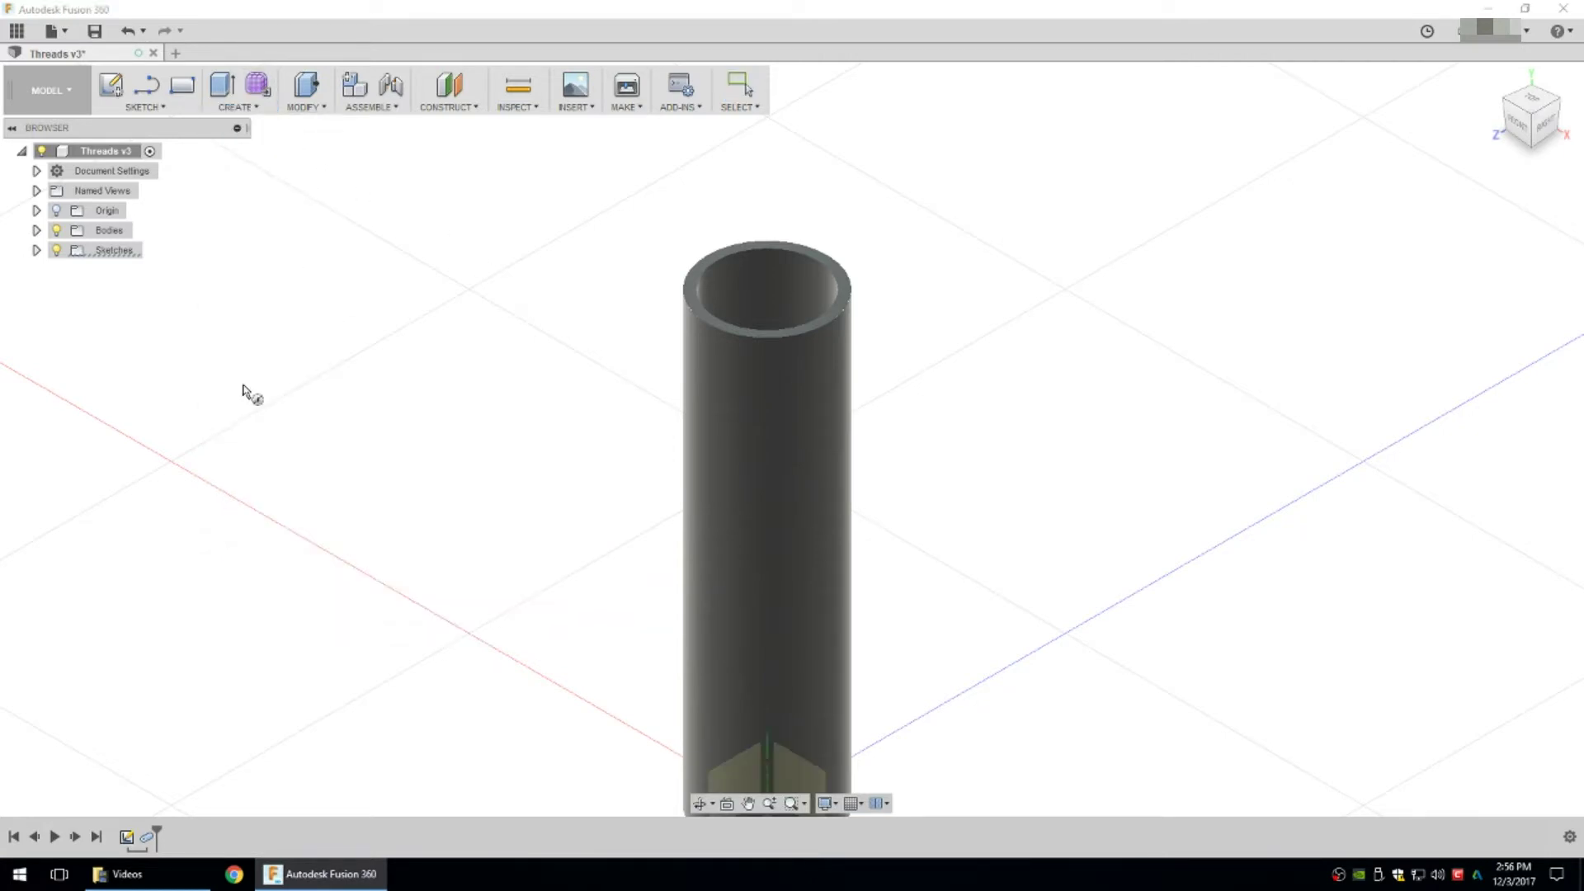
# Sketch a 26 mm circle centred on the tube's top face as the coil profile.
pyautogui.click(699, 307)
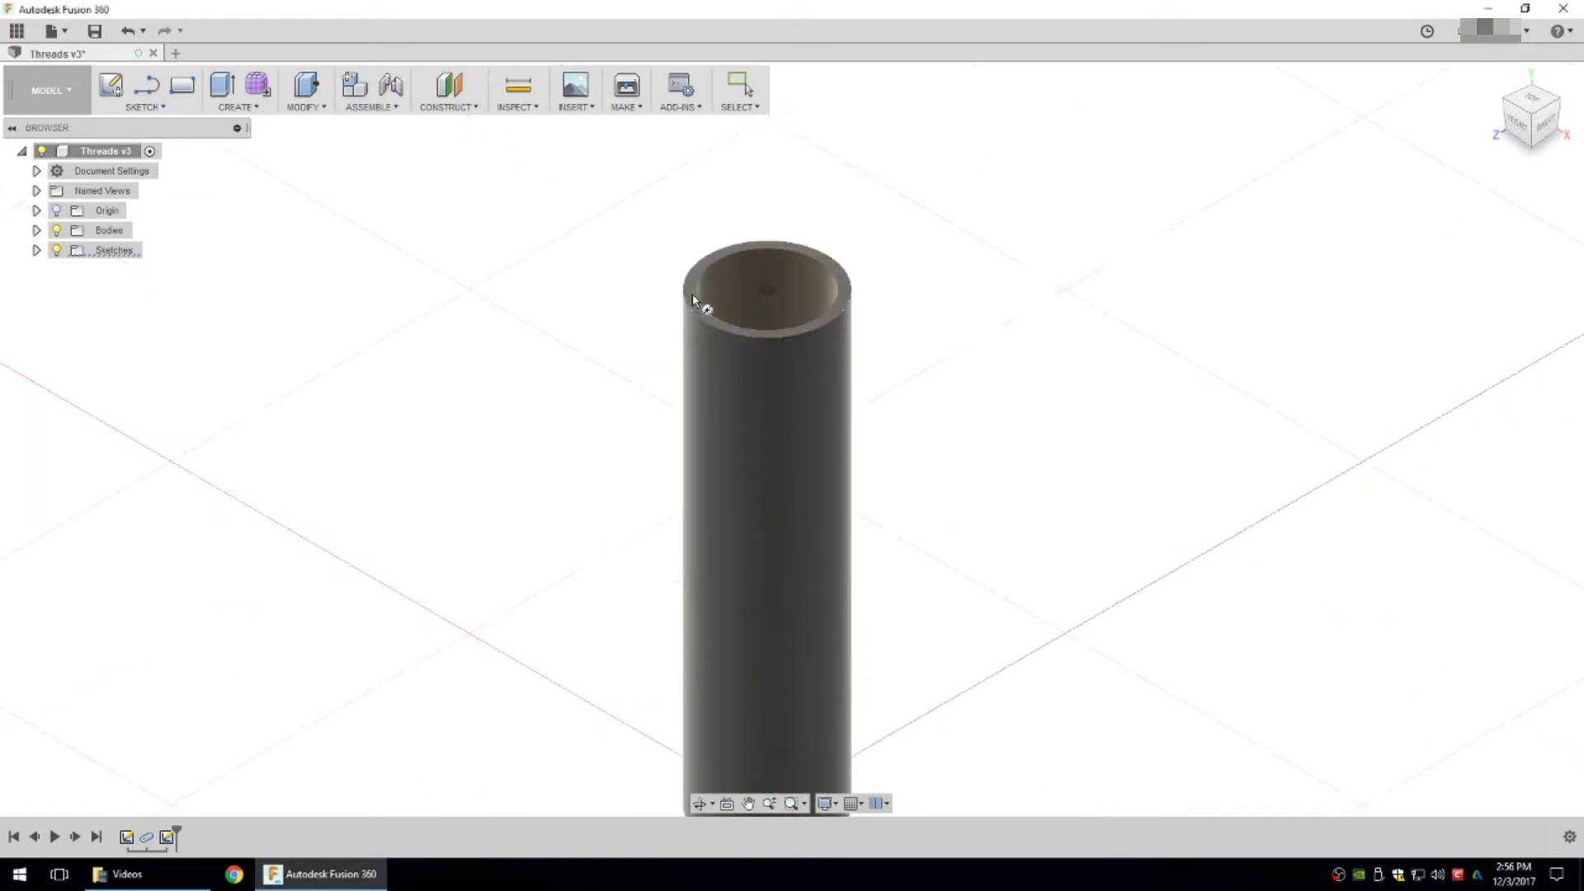
pyautogui.click(767, 291)
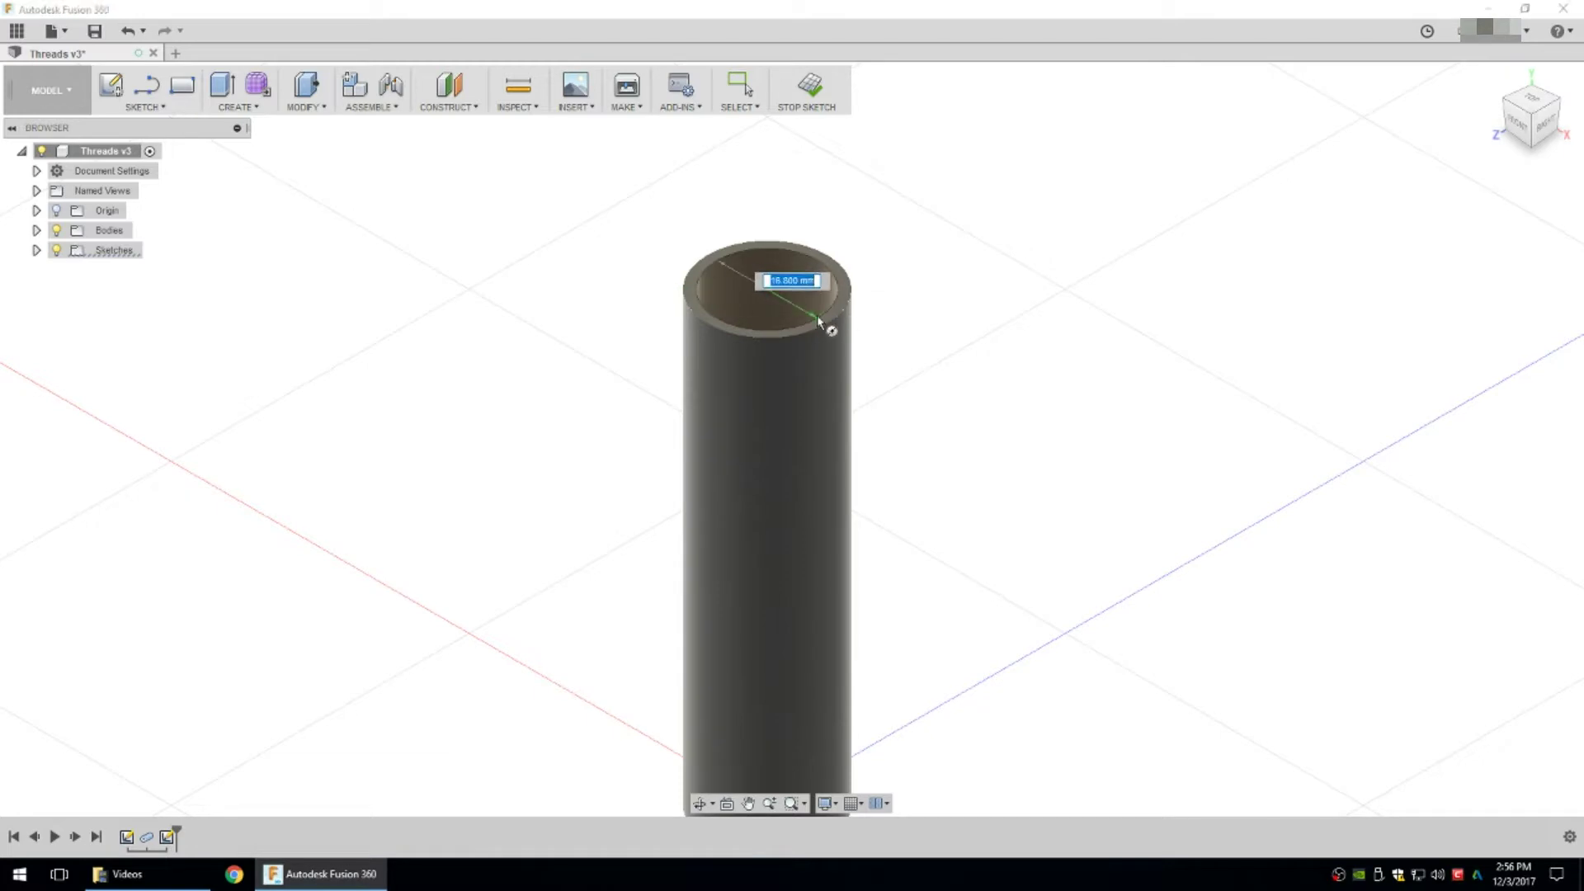
pyautogui.write('26')
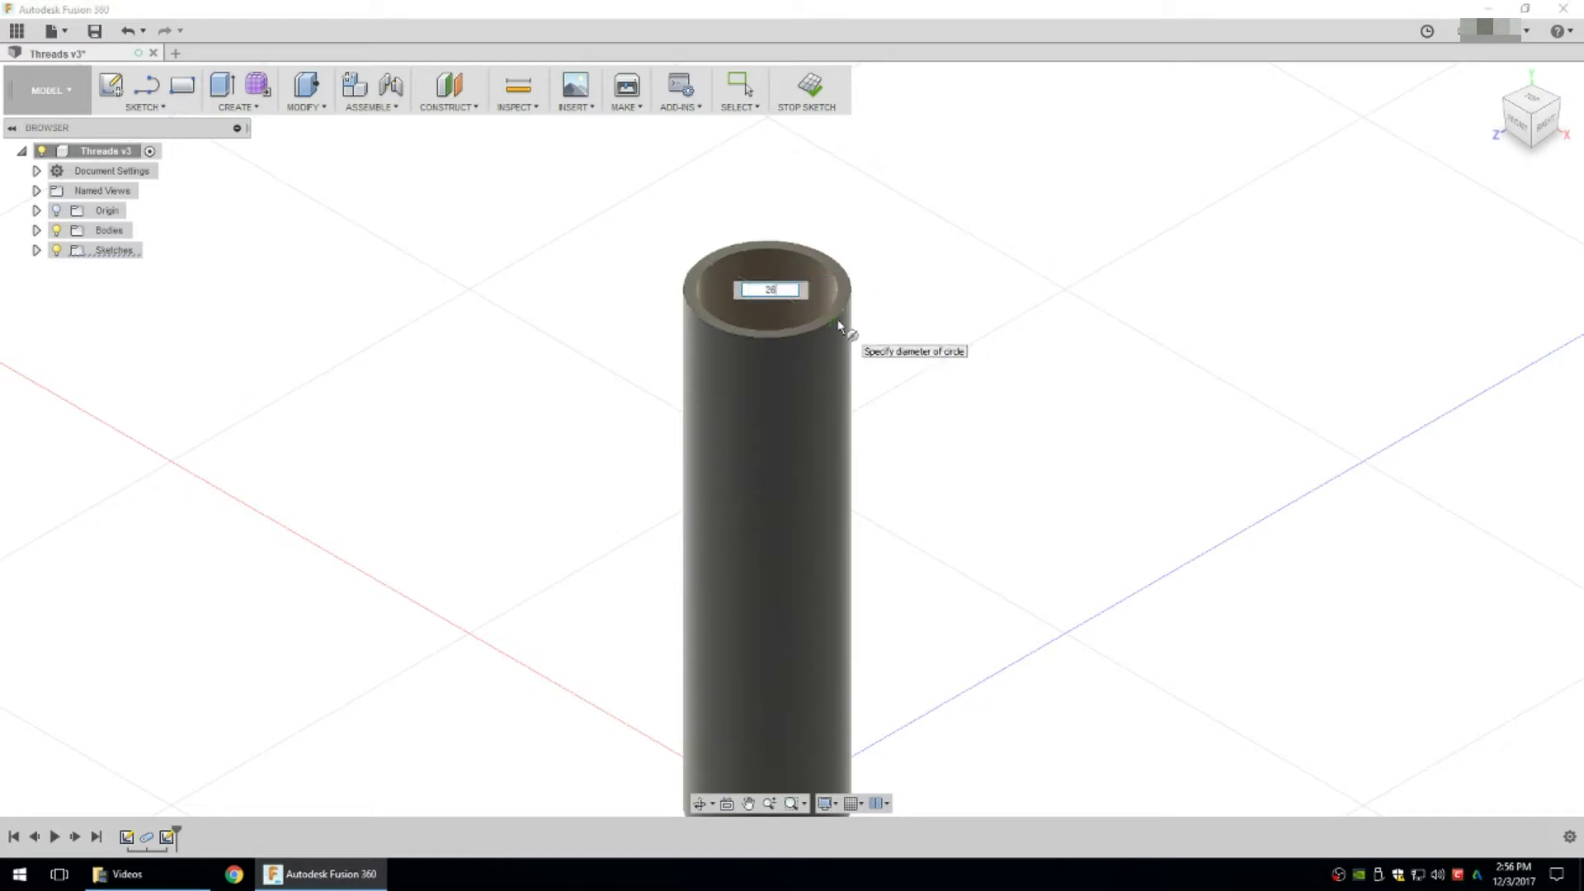
pyautogui.press('Tab')
pyautogui.click(839, 323)
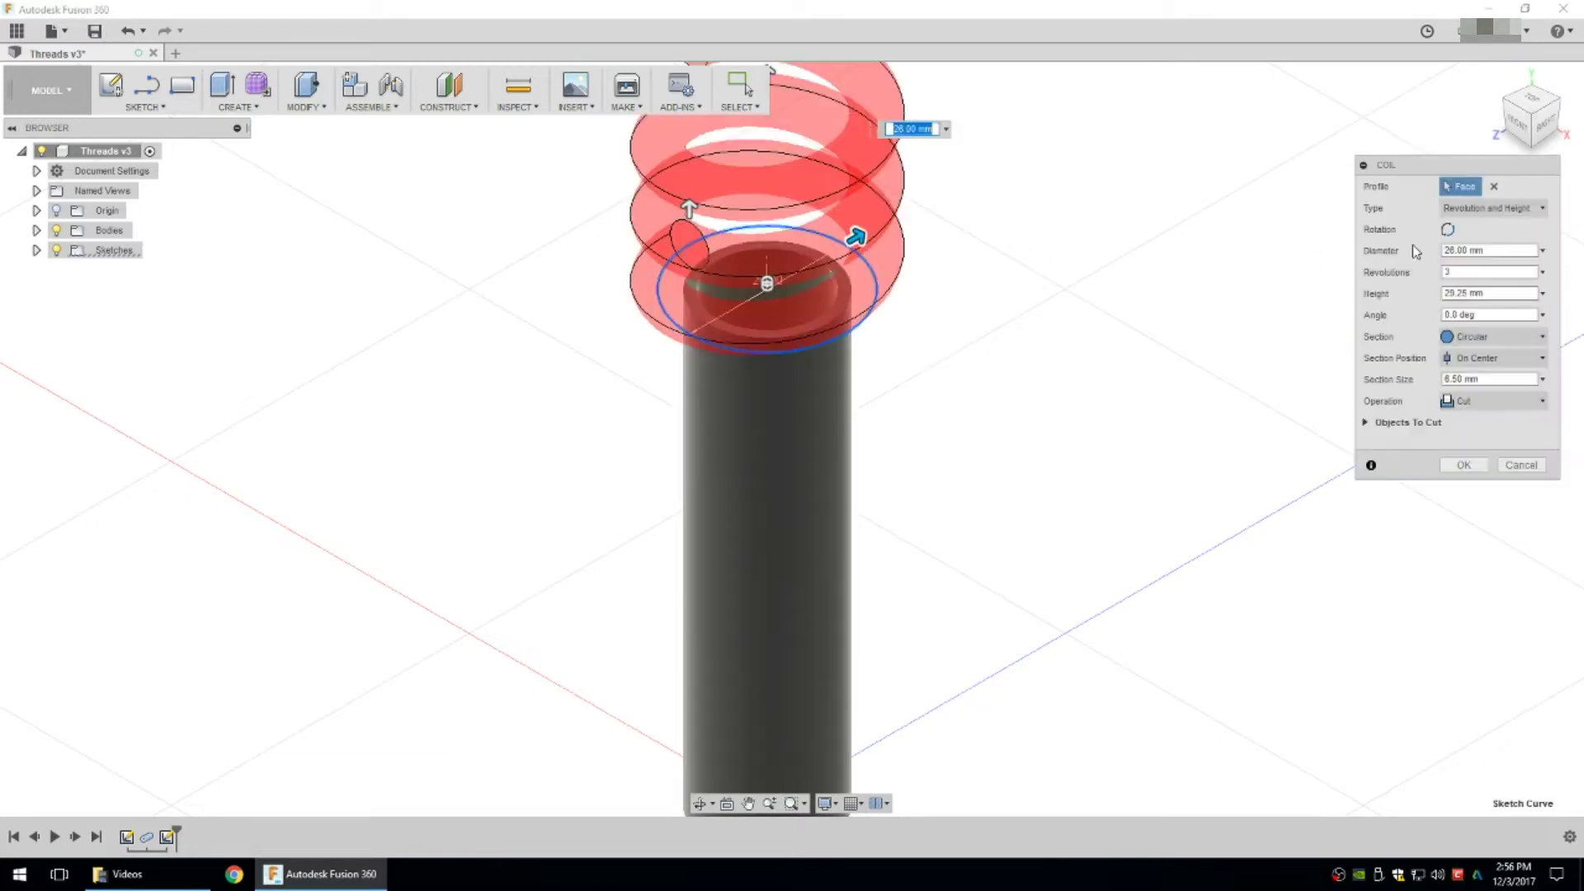
# Define the coil by Height and Pitch, with height -50 and pitch -3.5.
pyautogui.click(1498, 209)
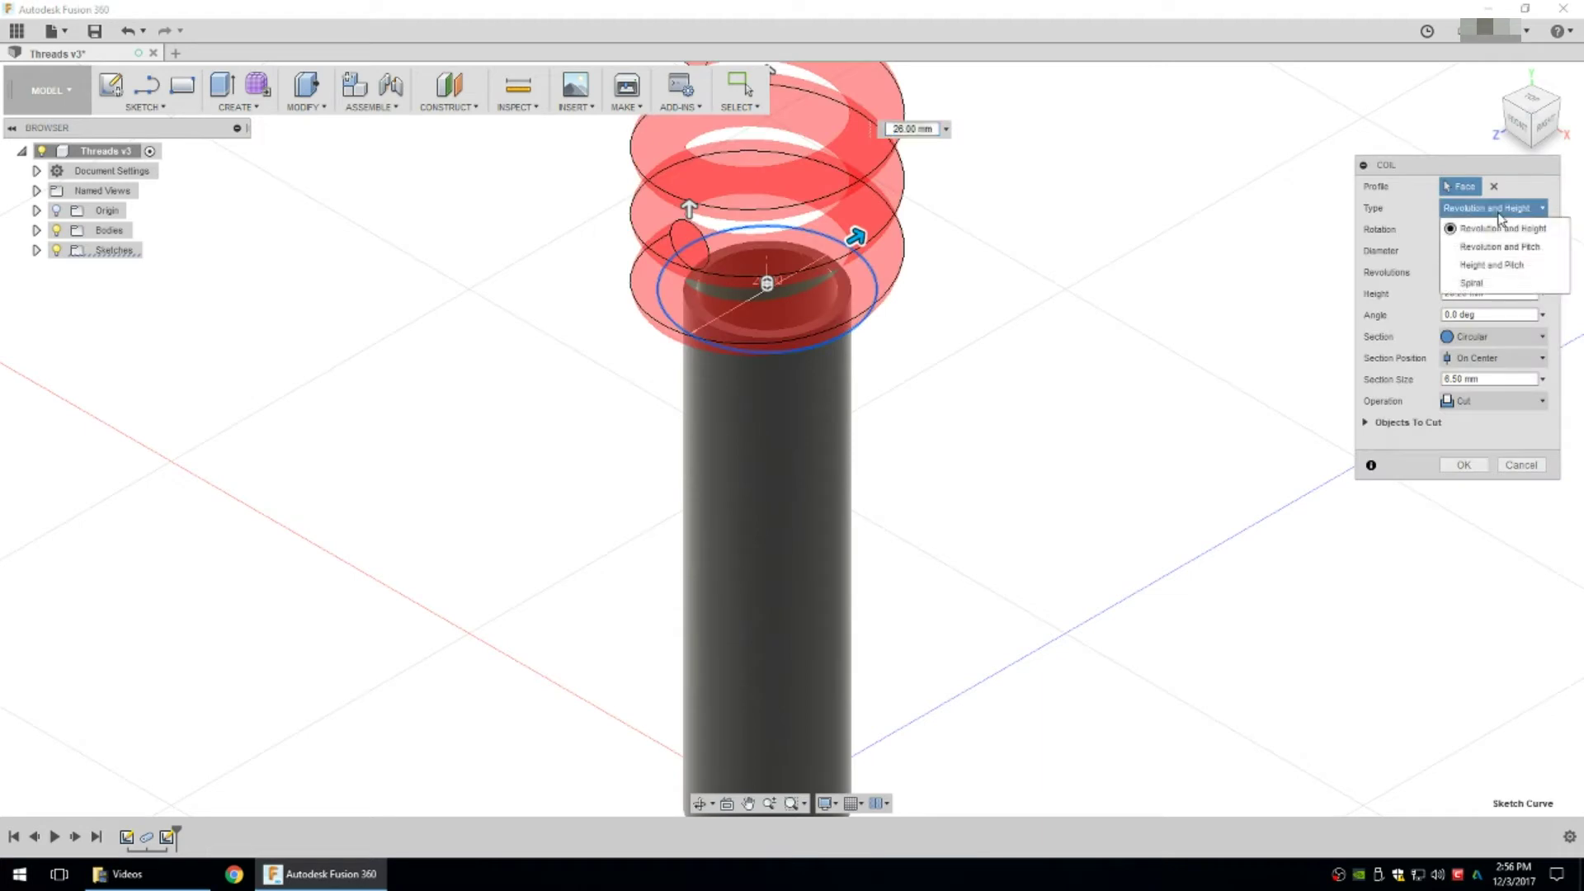
pyautogui.click(1489, 269)
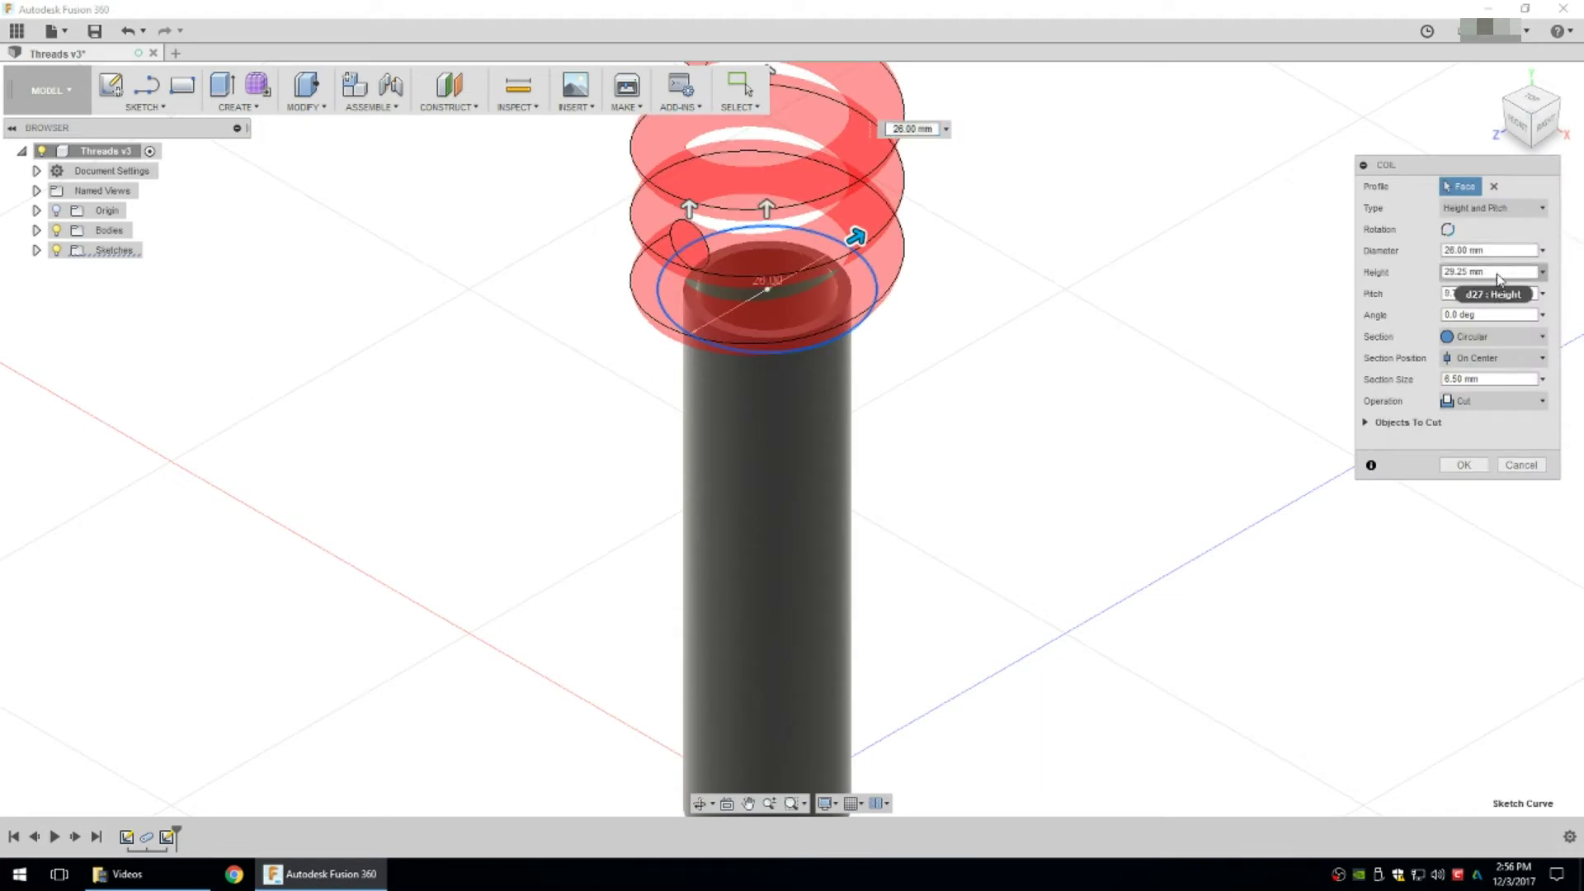
pyautogui.click(1486, 271)
pyautogui.write('-50')
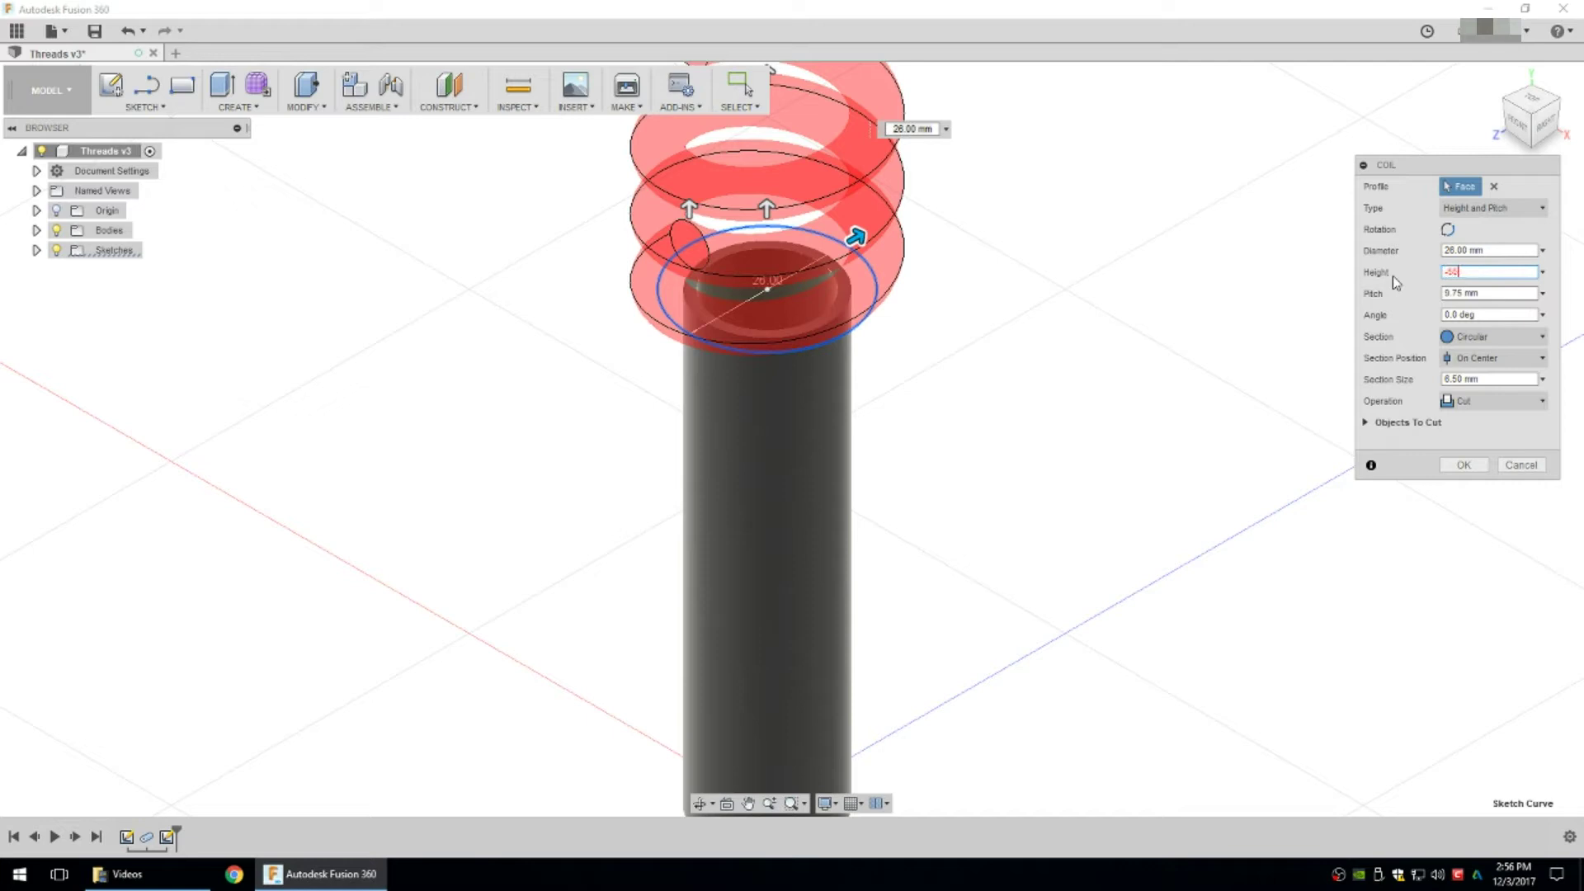
pyautogui.press('Tab')
pyautogui.write('-3.5')
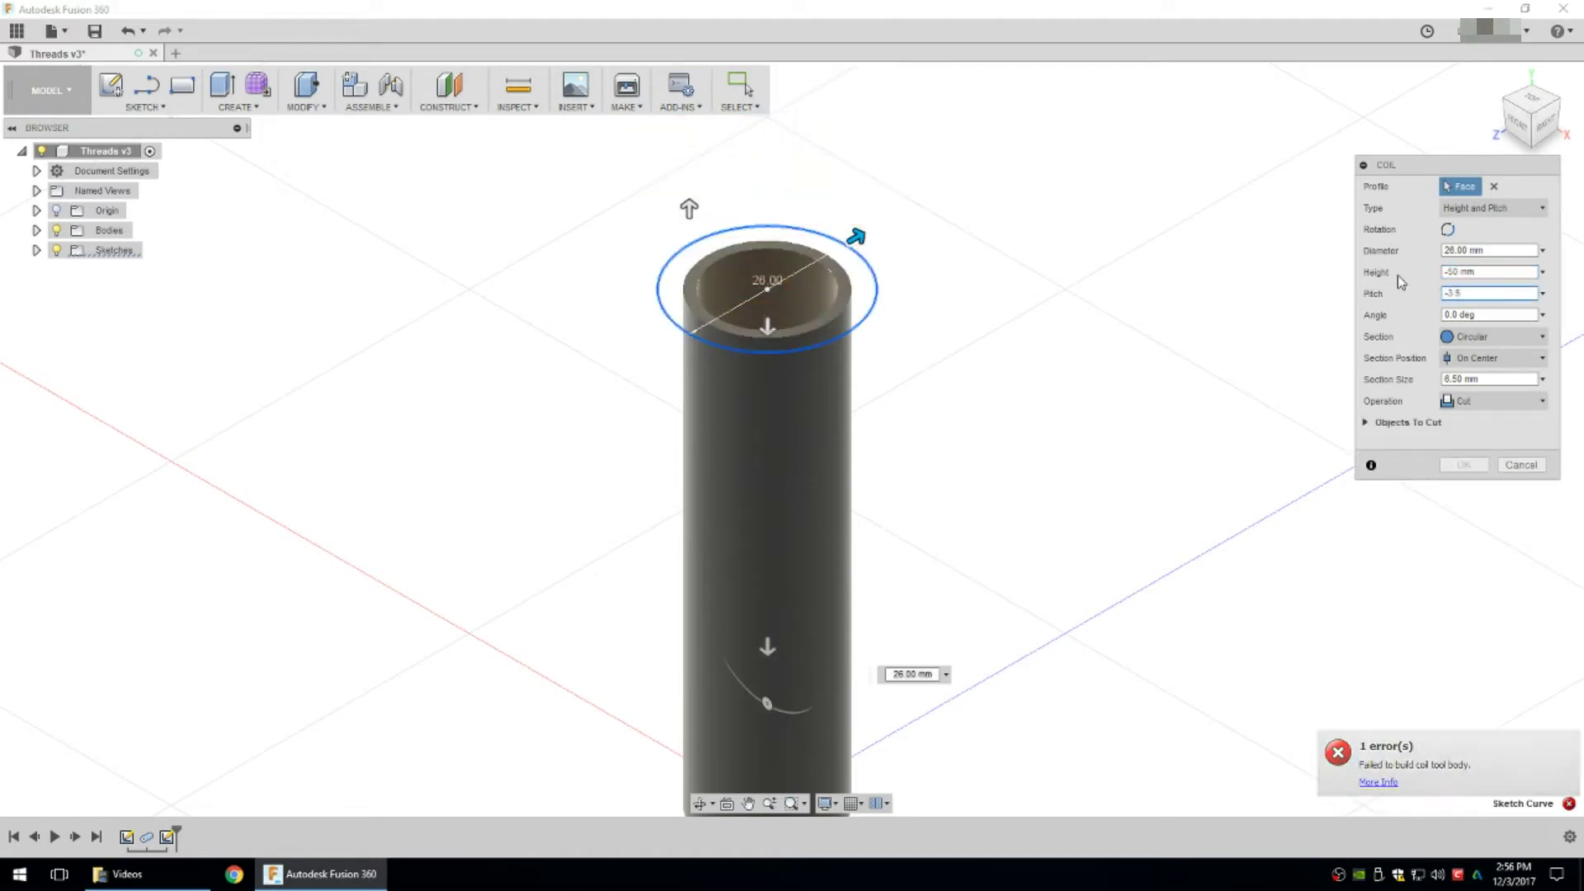
# Set the coil section to Triangular (External), Inside, size 3, with a Join operation.
pyautogui.click(1462, 339)
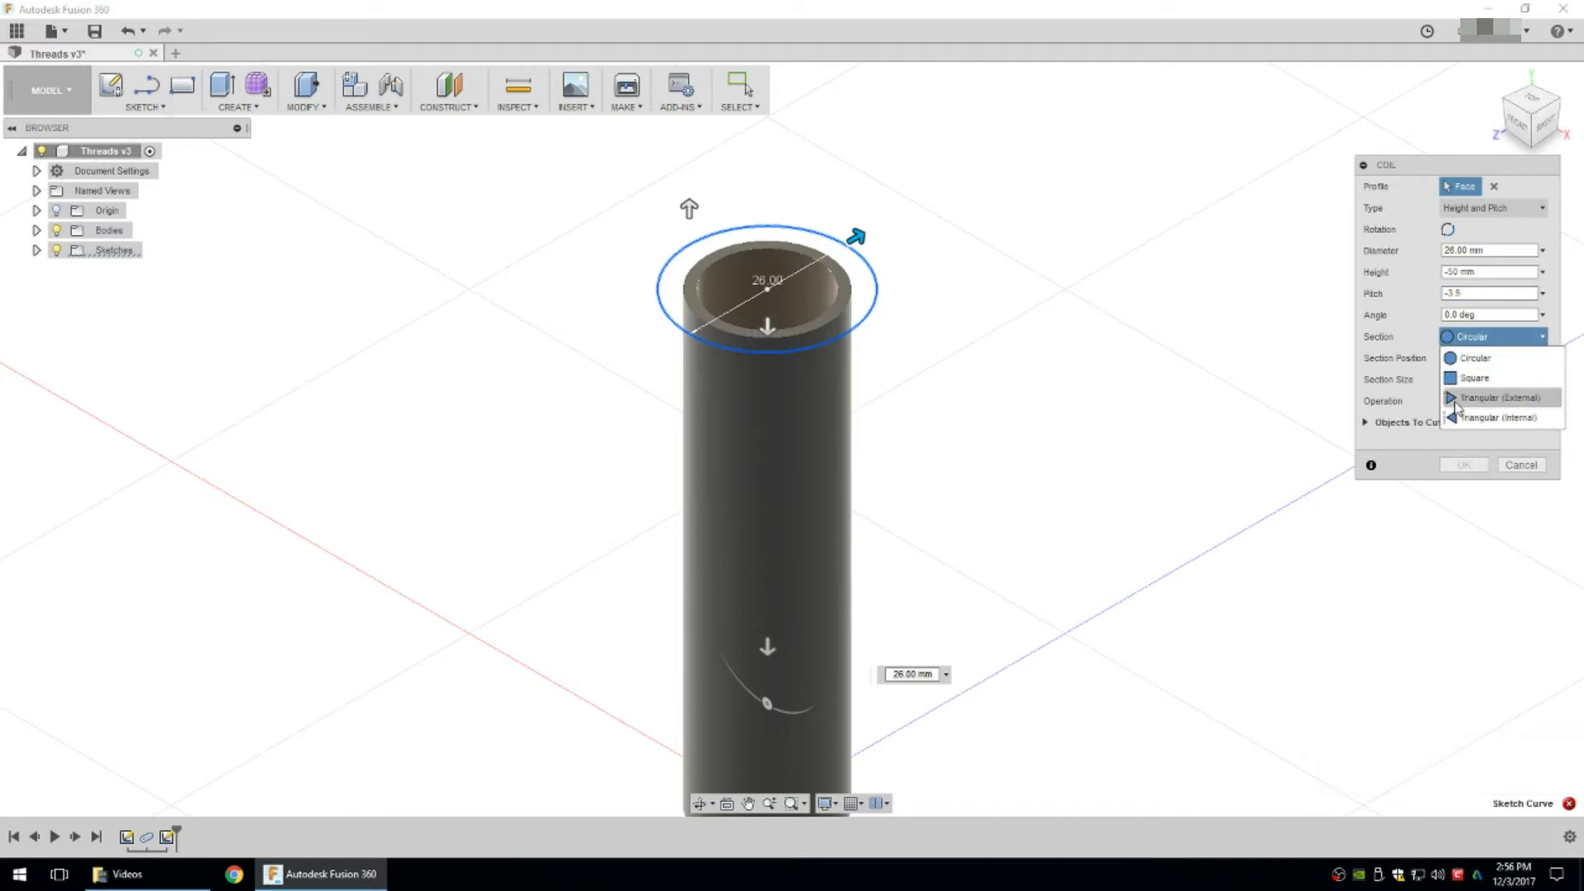
pyautogui.click(1499, 398)
pyautogui.click(1472, 363)
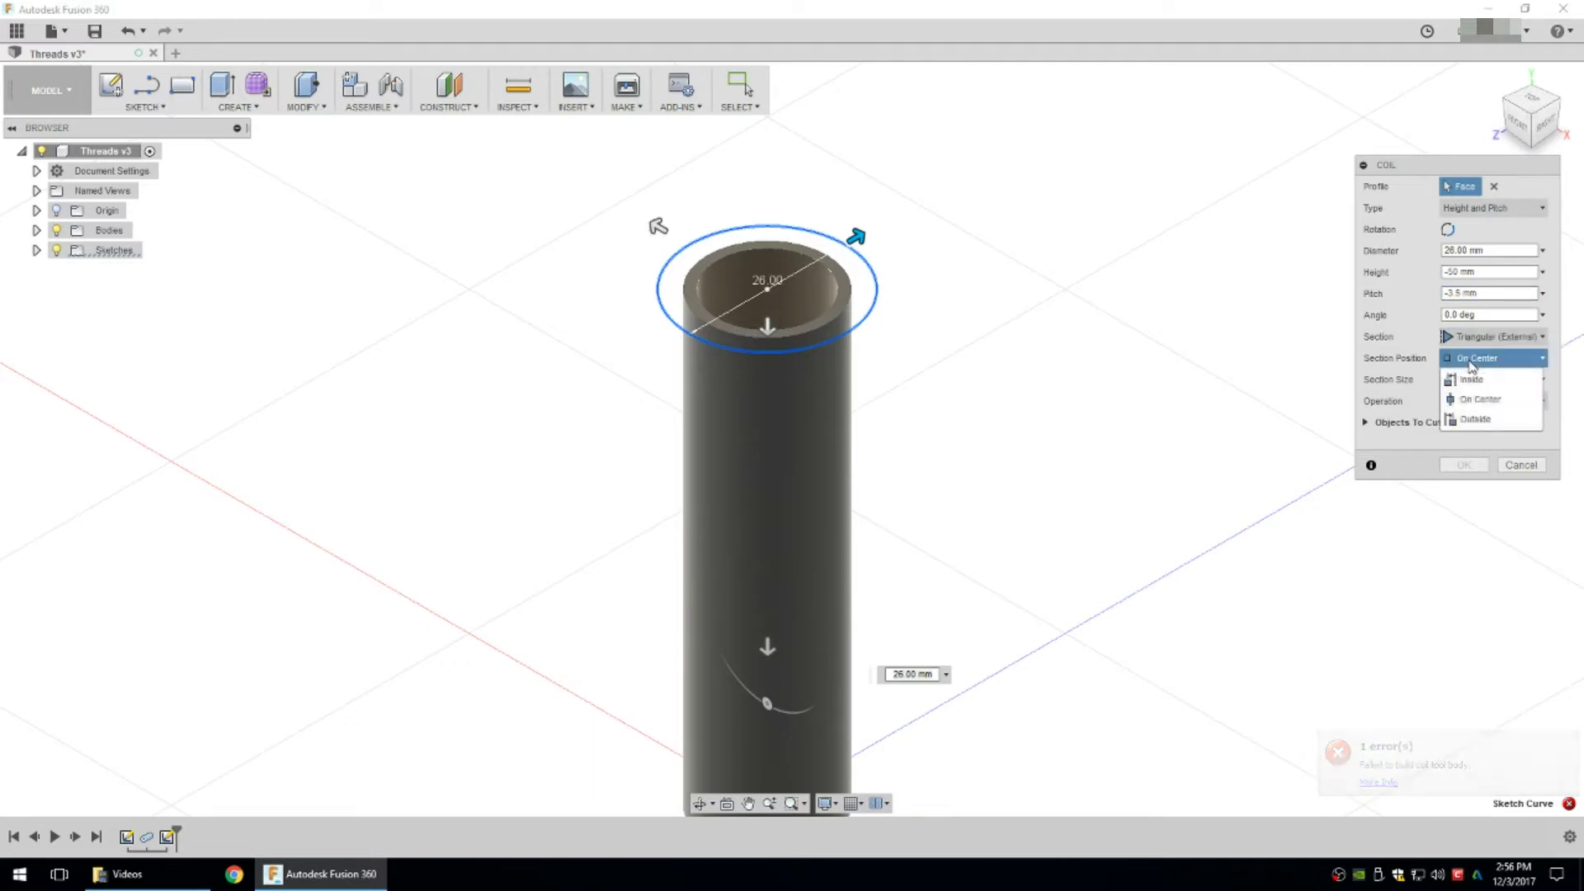
pyautogui.click(1472, 381)
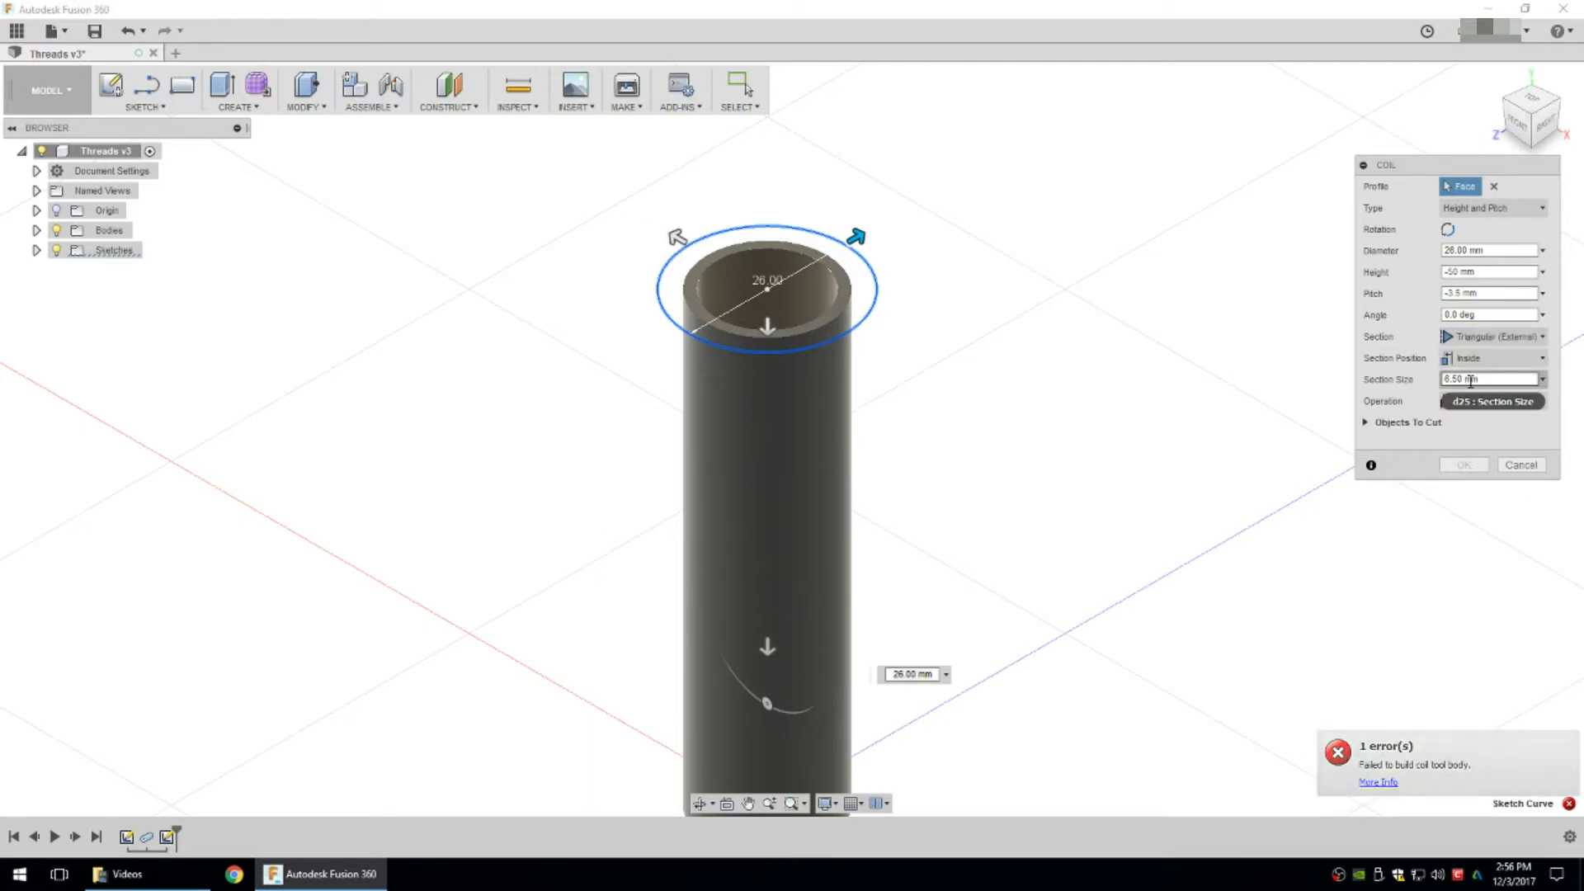
pyautogui.write('3')
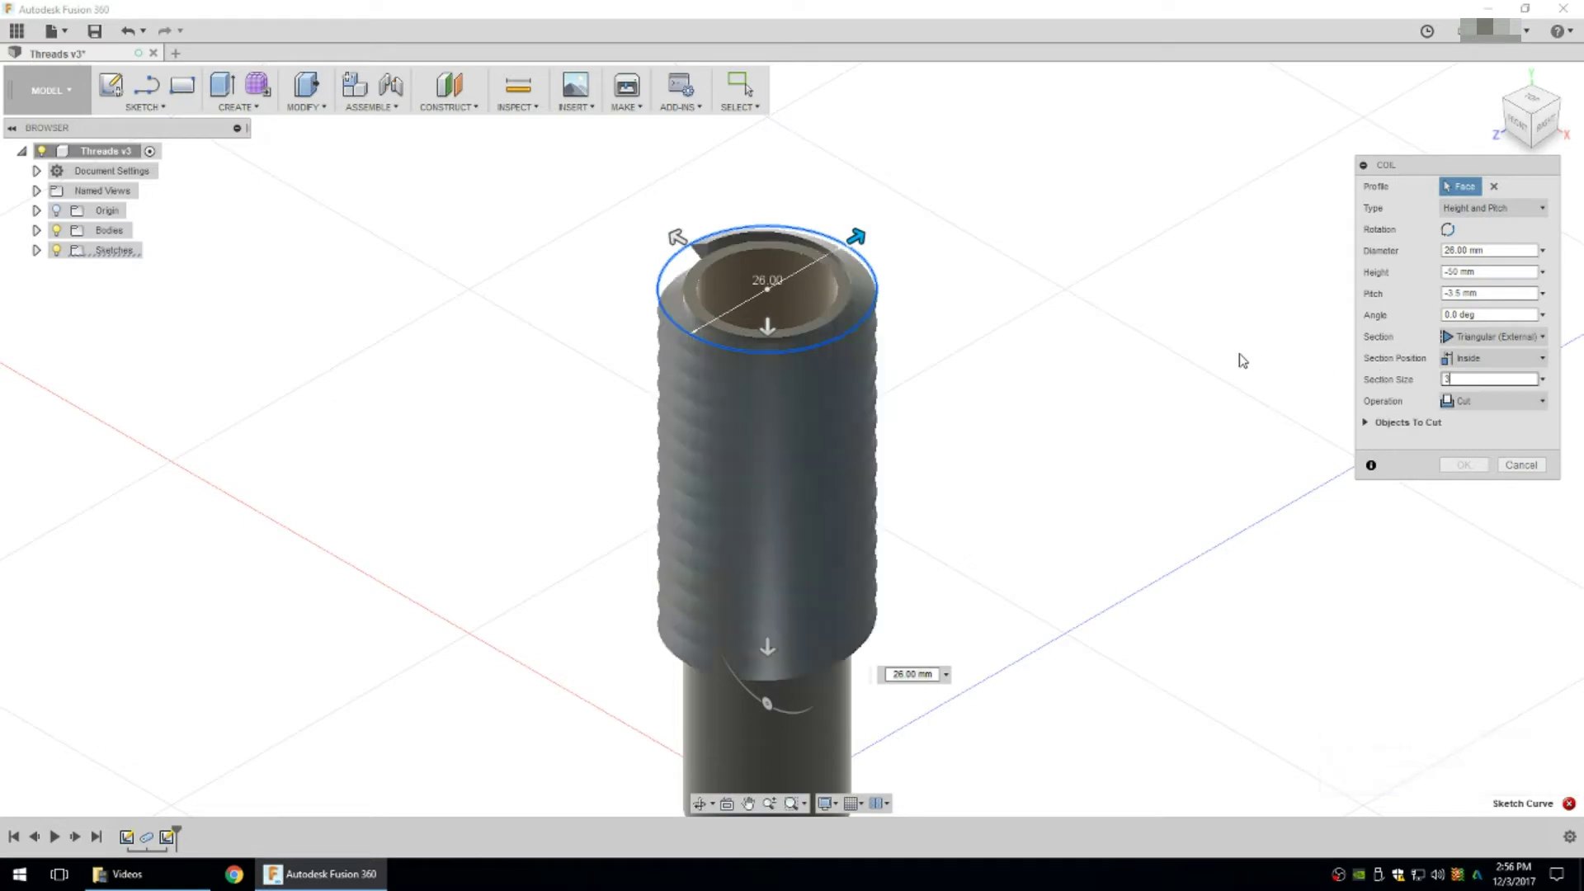
pyautogui.click(1476, 403)
pyautogui.click(1476, 411)
# Create the coil thread and view it from the side.
pyautogui.click(1472, 442)
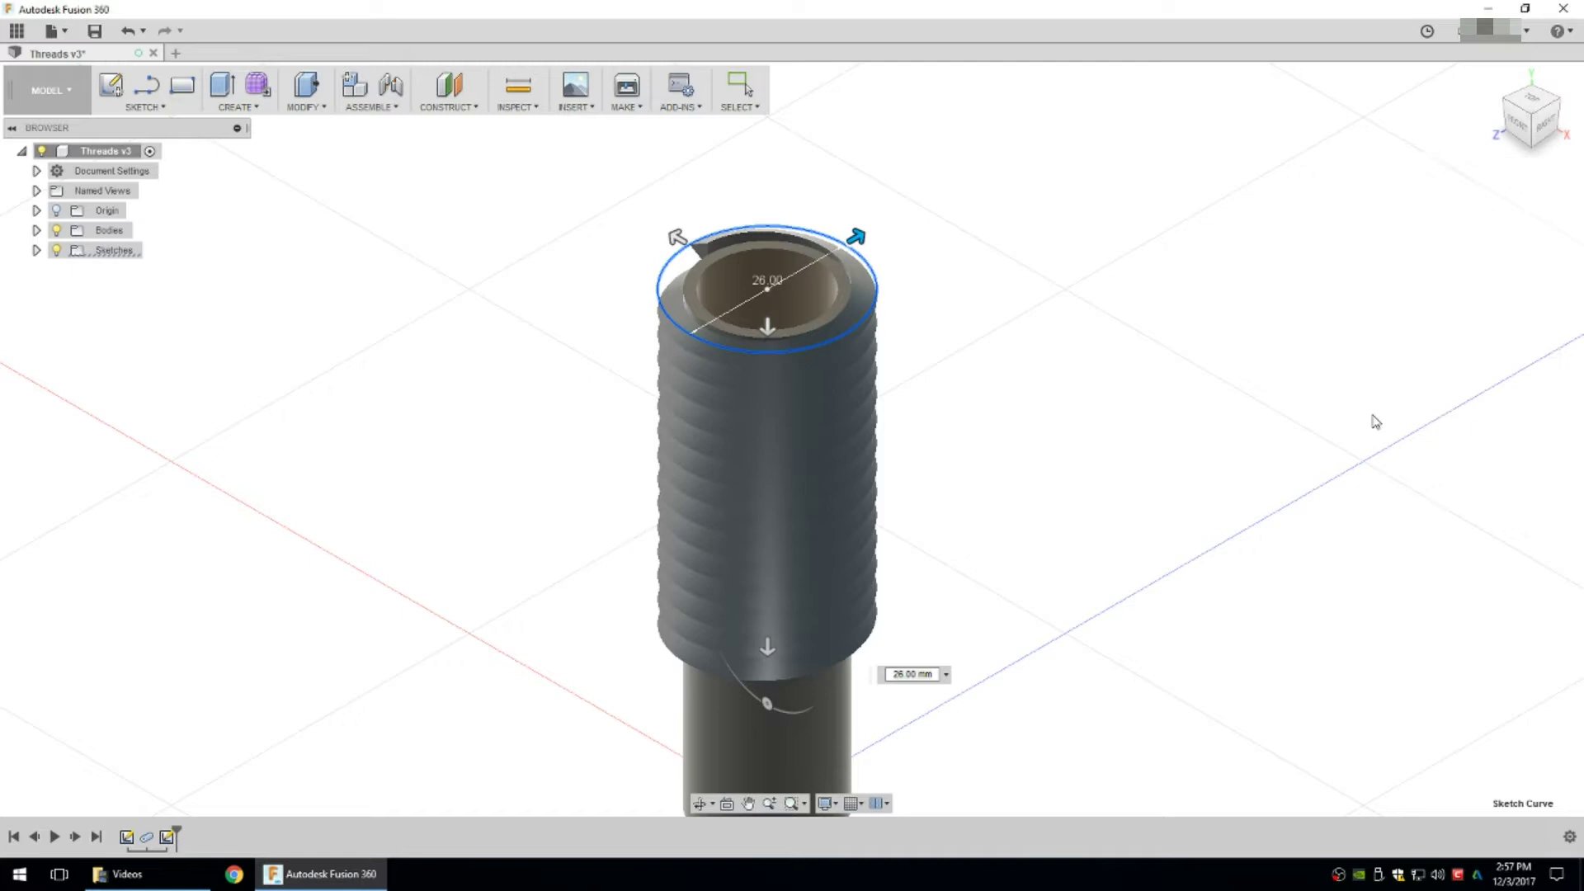
pyautogui.keyDown('shift'); pyautogui.moveTo(819, 316); pyautogui.dragTo(958, 293, button='middle'); pyautogui.keyUp('shift')
pyautogui.scroll(5, 821, 287)
# Inspect the thread's top end, then roll the history marker back before the coil.
pyautogui.keyDown('shift'); pyautogui.moveTo(821, 287); pyautogui.dragTo(583, 272, button='middle'); pyautogui.keyUp('shift')
pyautogui.scroll(5, 620, 288)
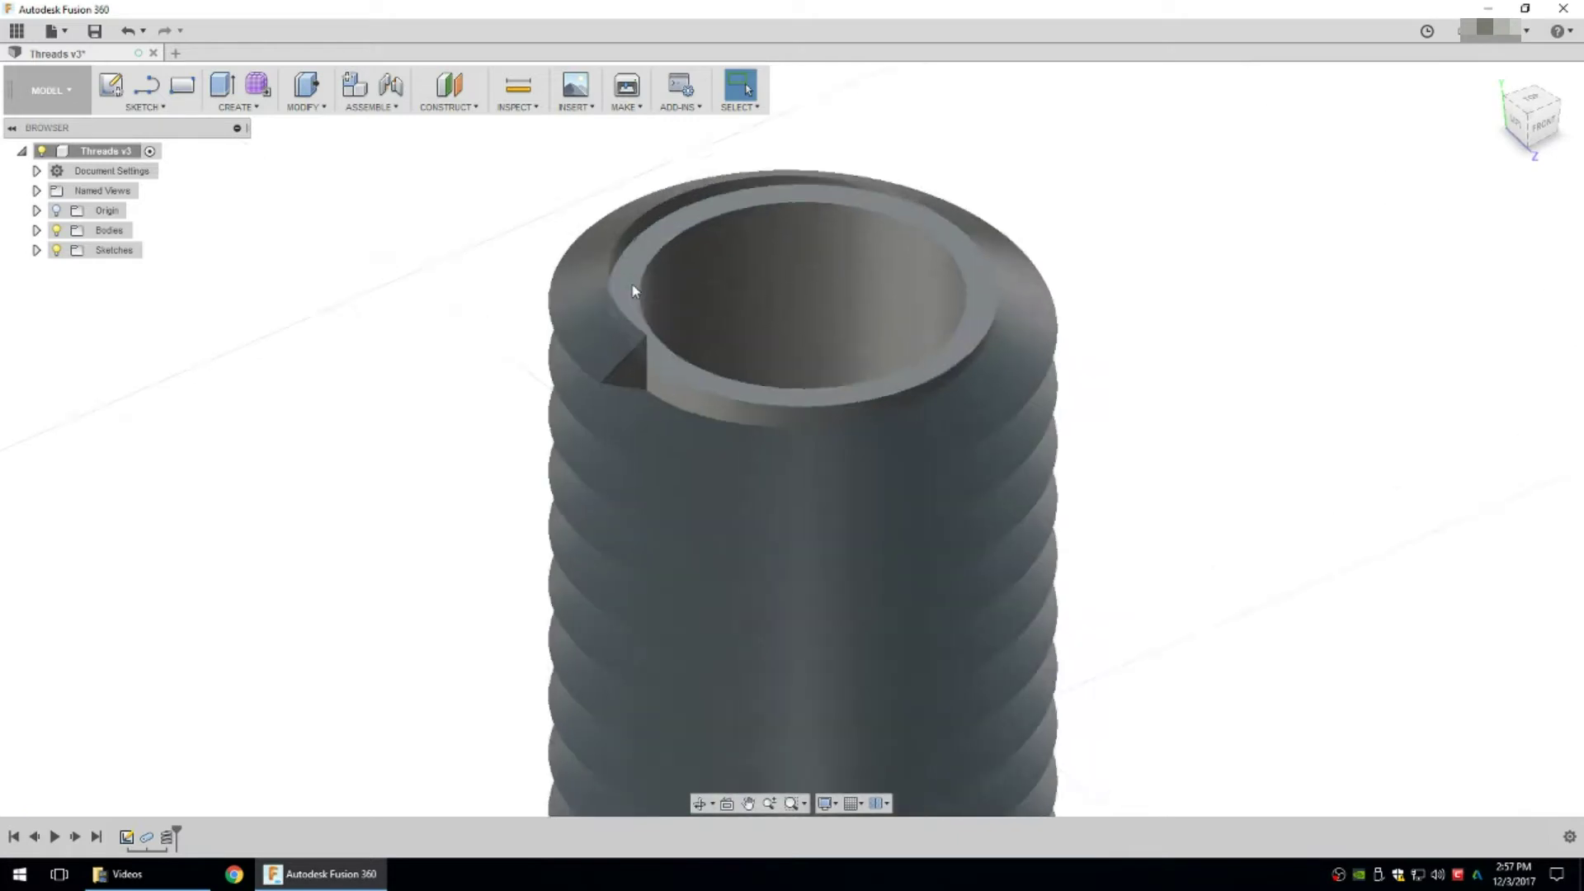
pyautogui.scroll(-5, 600, 365)
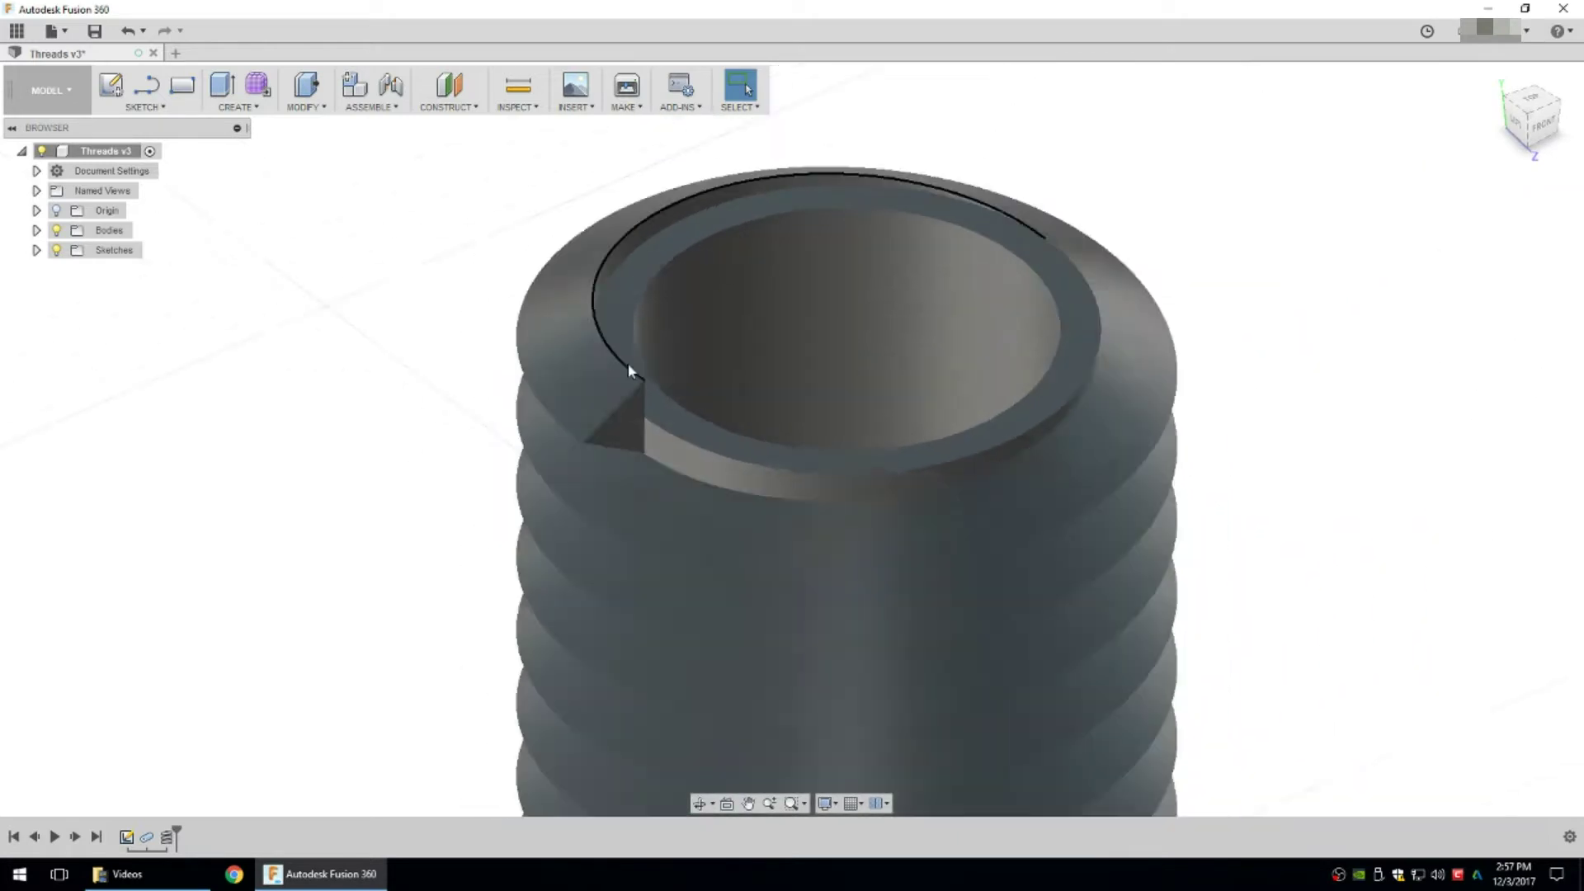
pyautogui.keyDown('shift'); pyautogui.moveTo(627, 363); pyautogui.dragTo(528, 345, button='middle'); pyautogui.keyUp('shift')
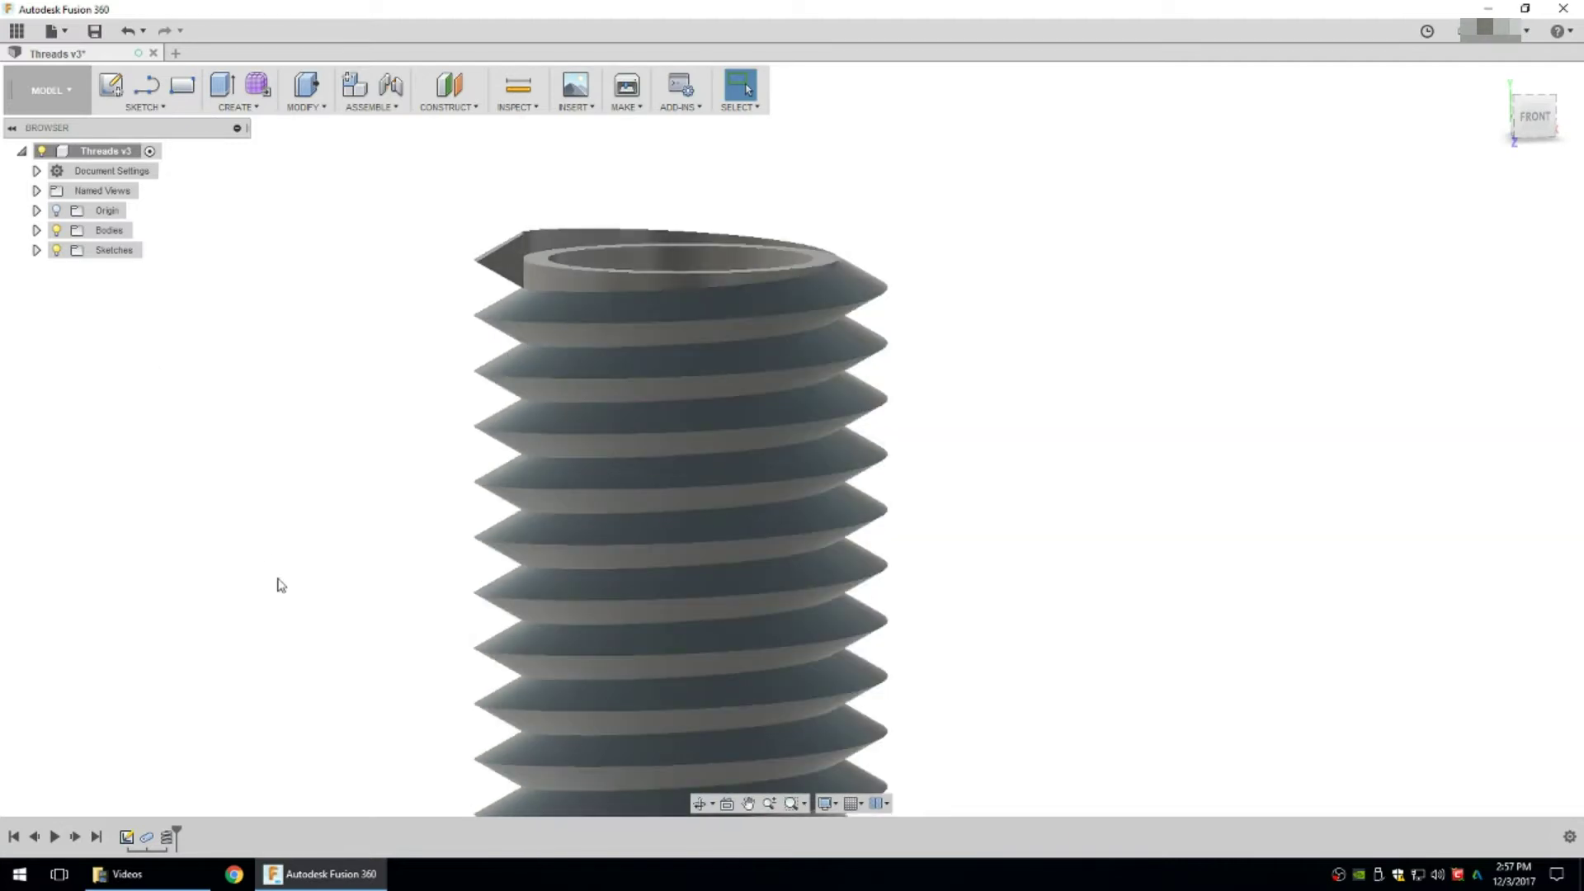
pyautogui.moveTo(177, 832); pyautogui.dragTo(158, 834)
# Delete the coil and all later features, then add an offset plane on the tube's top face.
pyautogui.rightClick(165, 841)
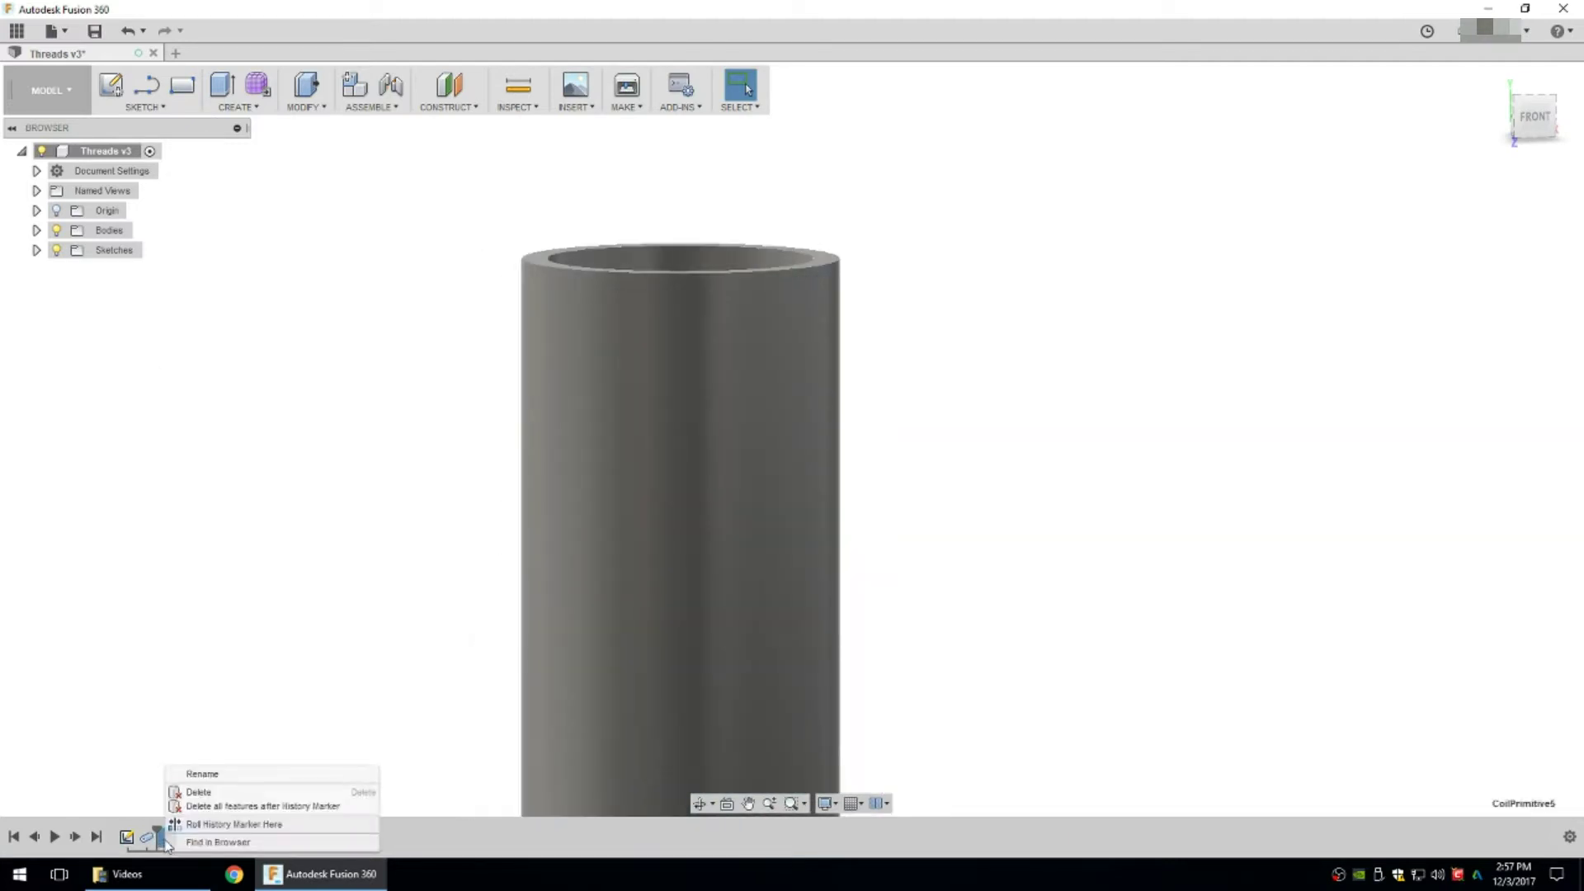
pyautogui.click(199, 794)
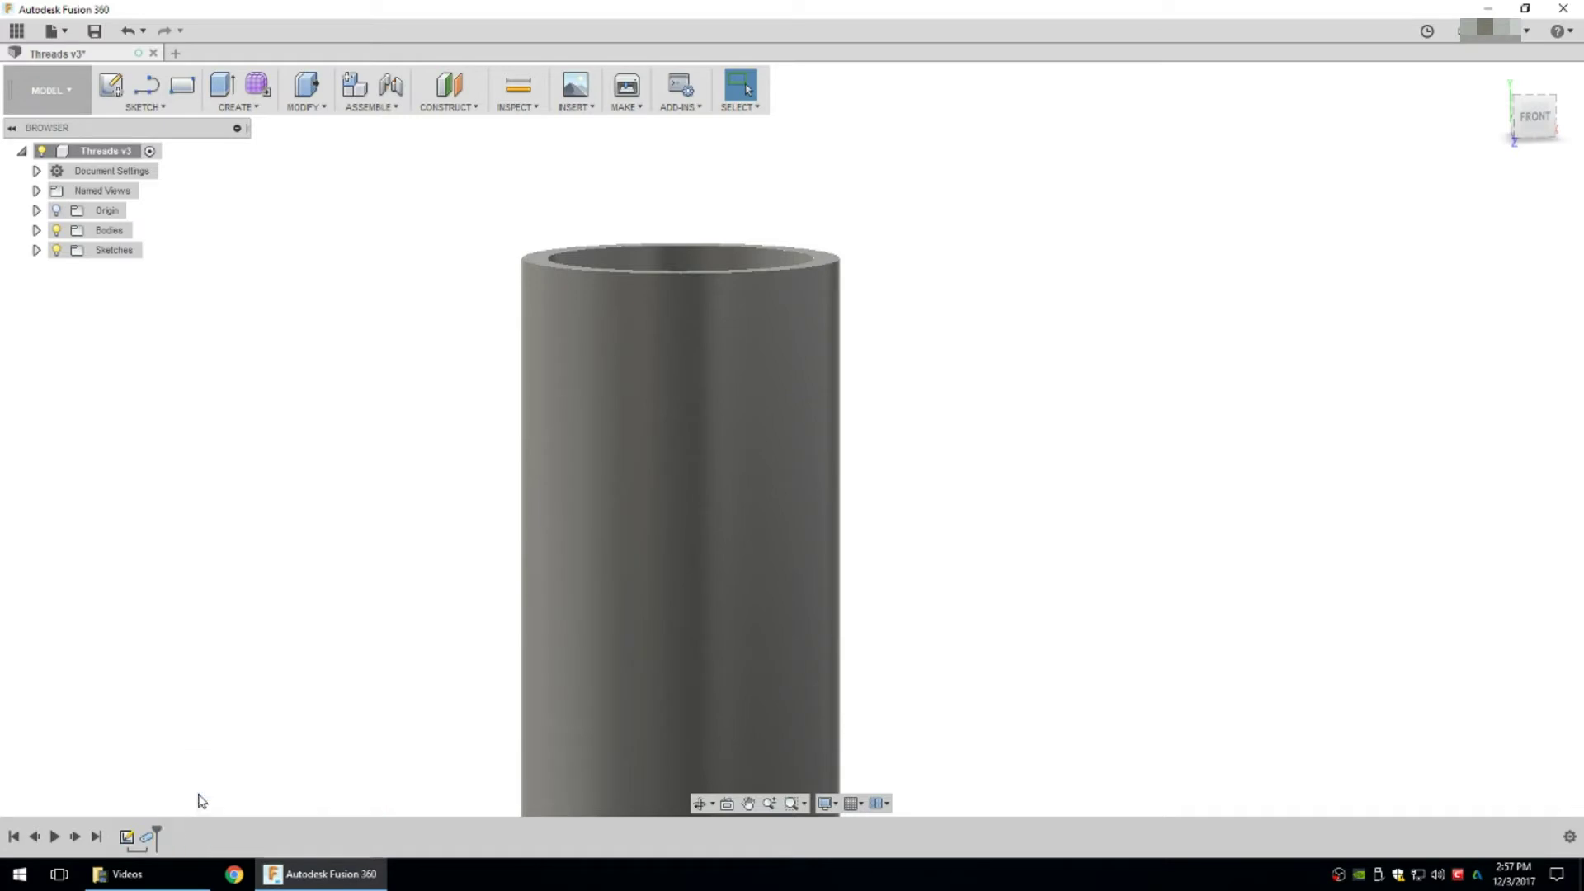
pyautogui.click(453, 107)
pyautogui.click(457, 126)
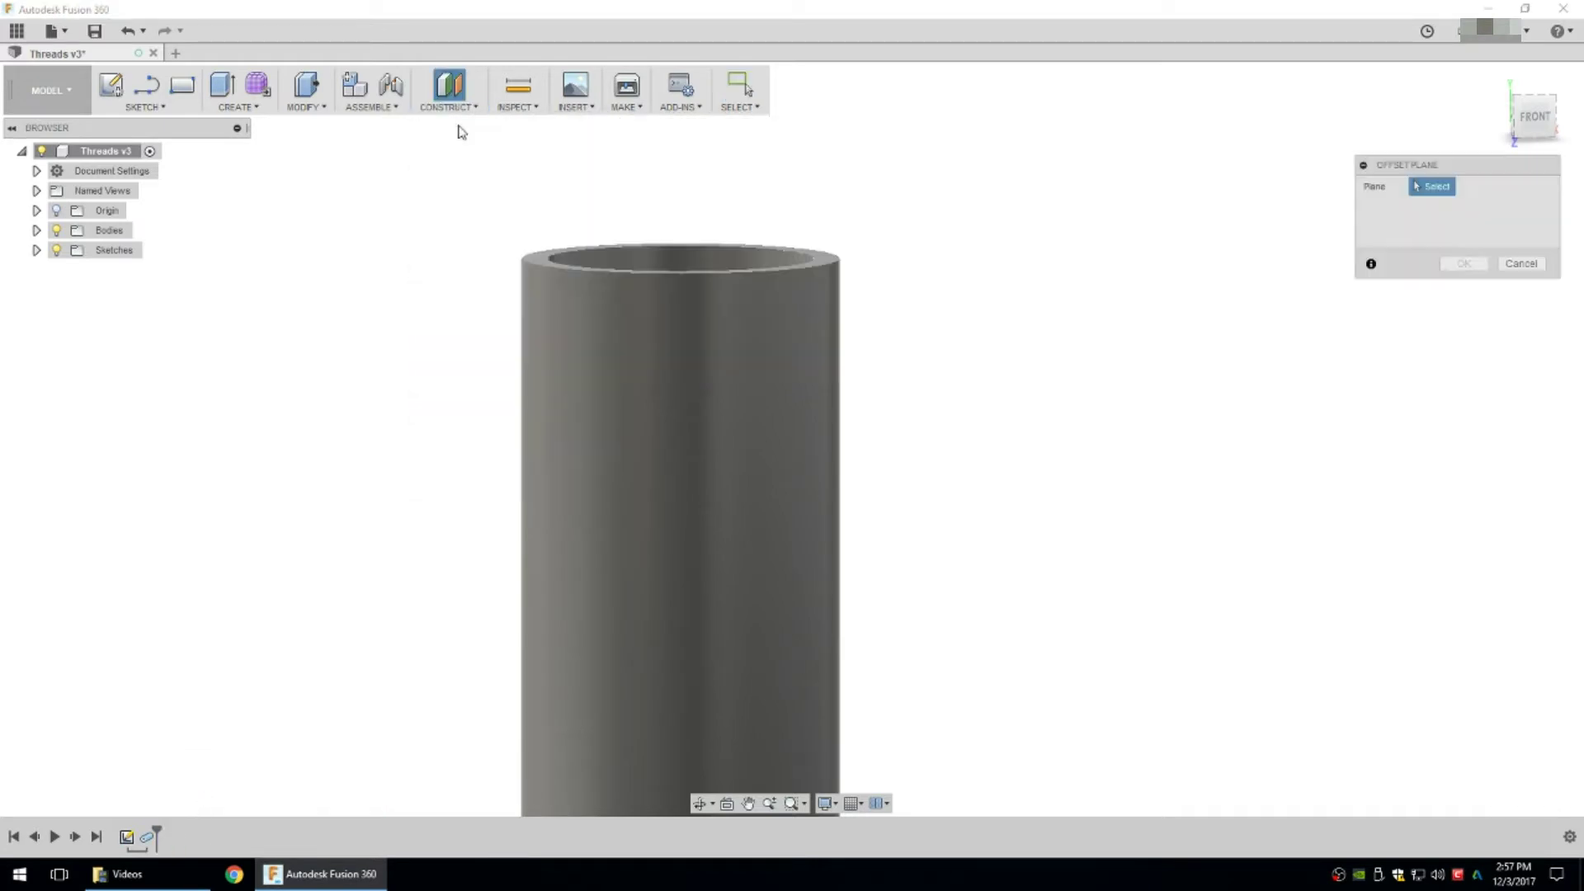
pyautogui.rightClick(561, 218)
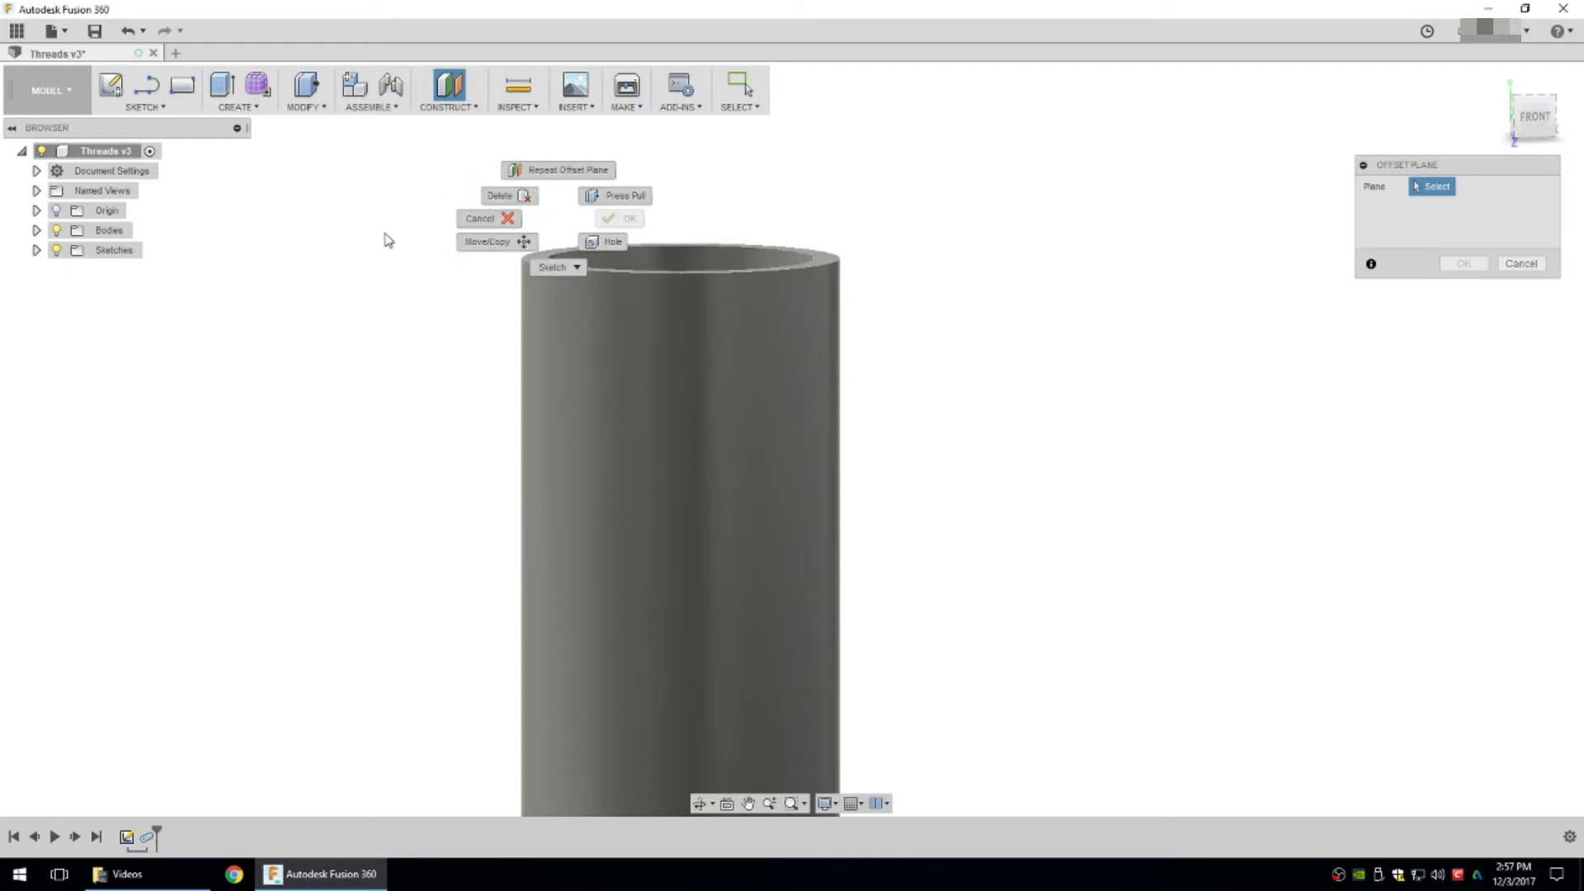
pyautogui.keyDown('shift'); pyautogui.moveTo(501, 205); pyautogui.dragTo(505, 247, button='middle'); pyautogui.keyUp('shift')
pyautogui.click(542, 279)
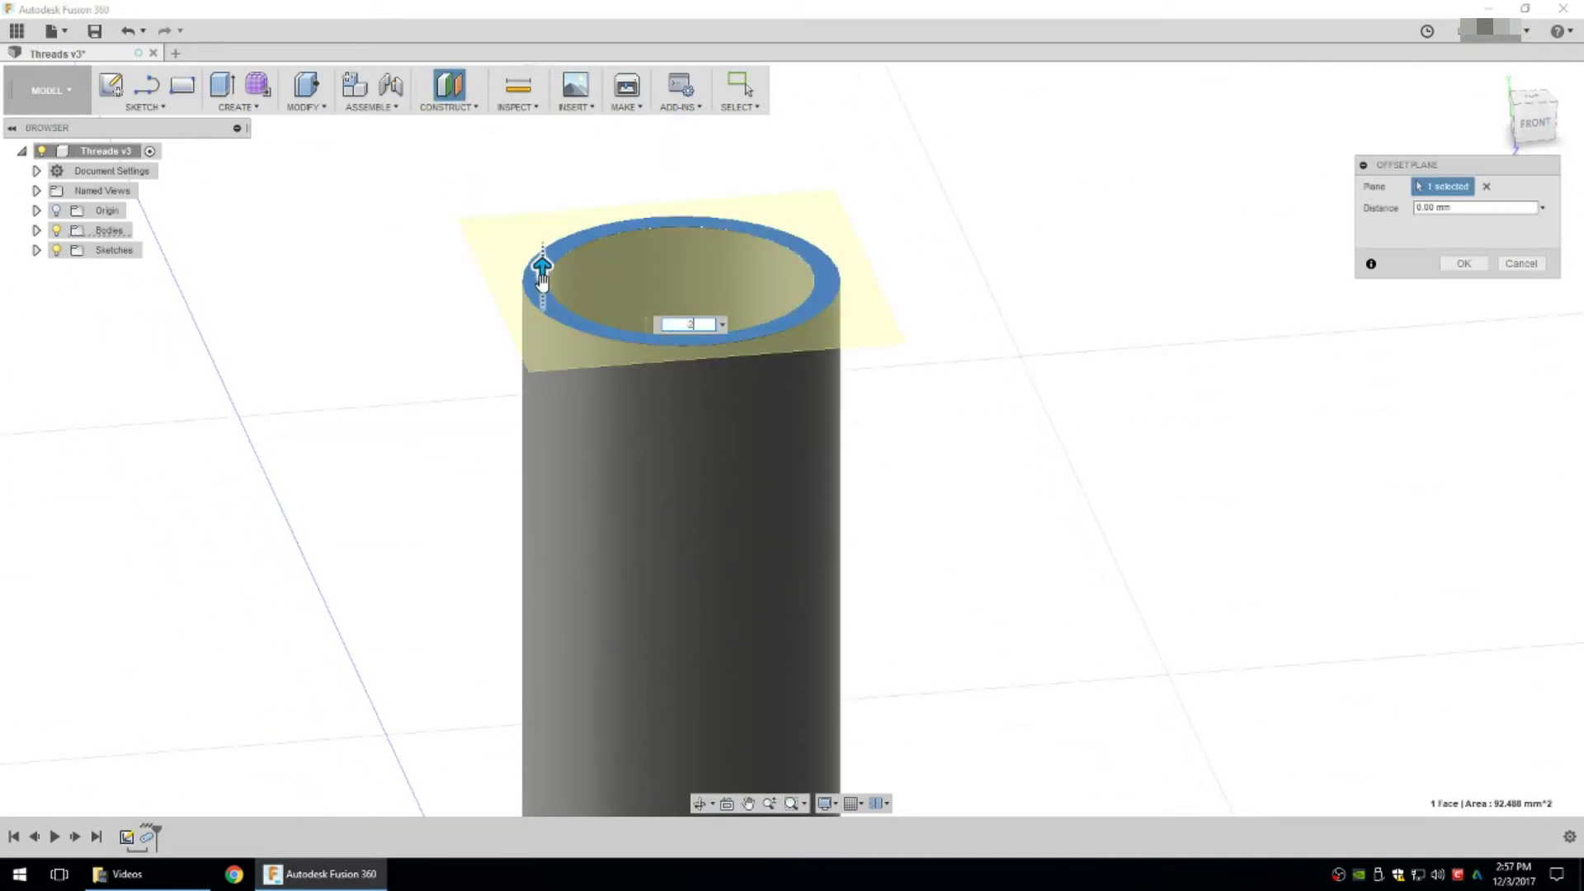
pyautogui.press('Return')
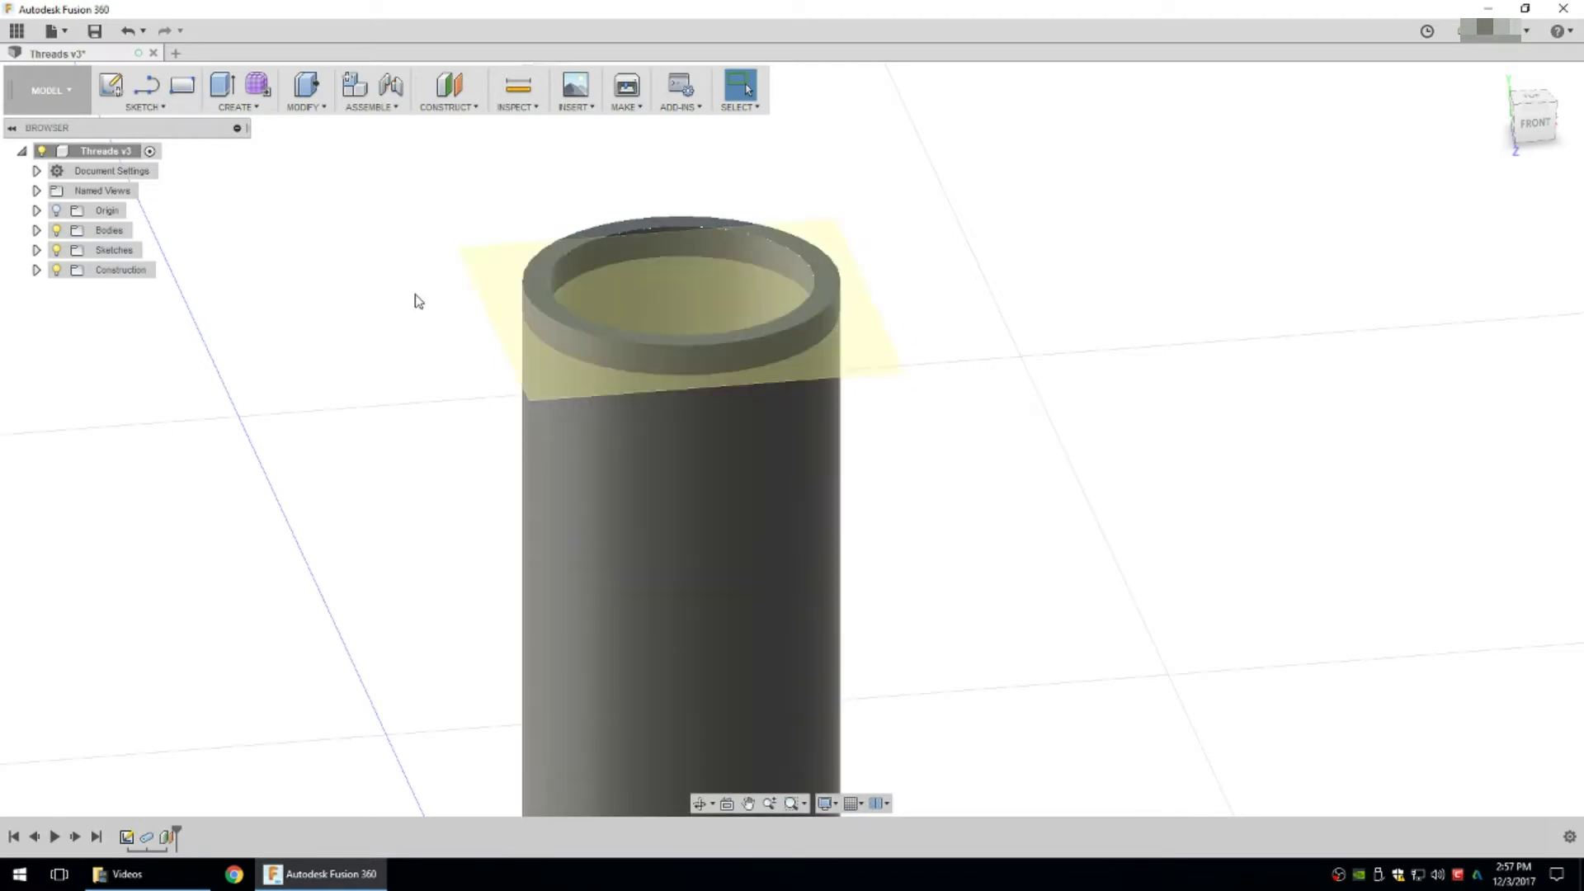
# Start a new coil on the offset plane with a 26 mm circle centred on the tube.
pyautogui.click(237, 109)
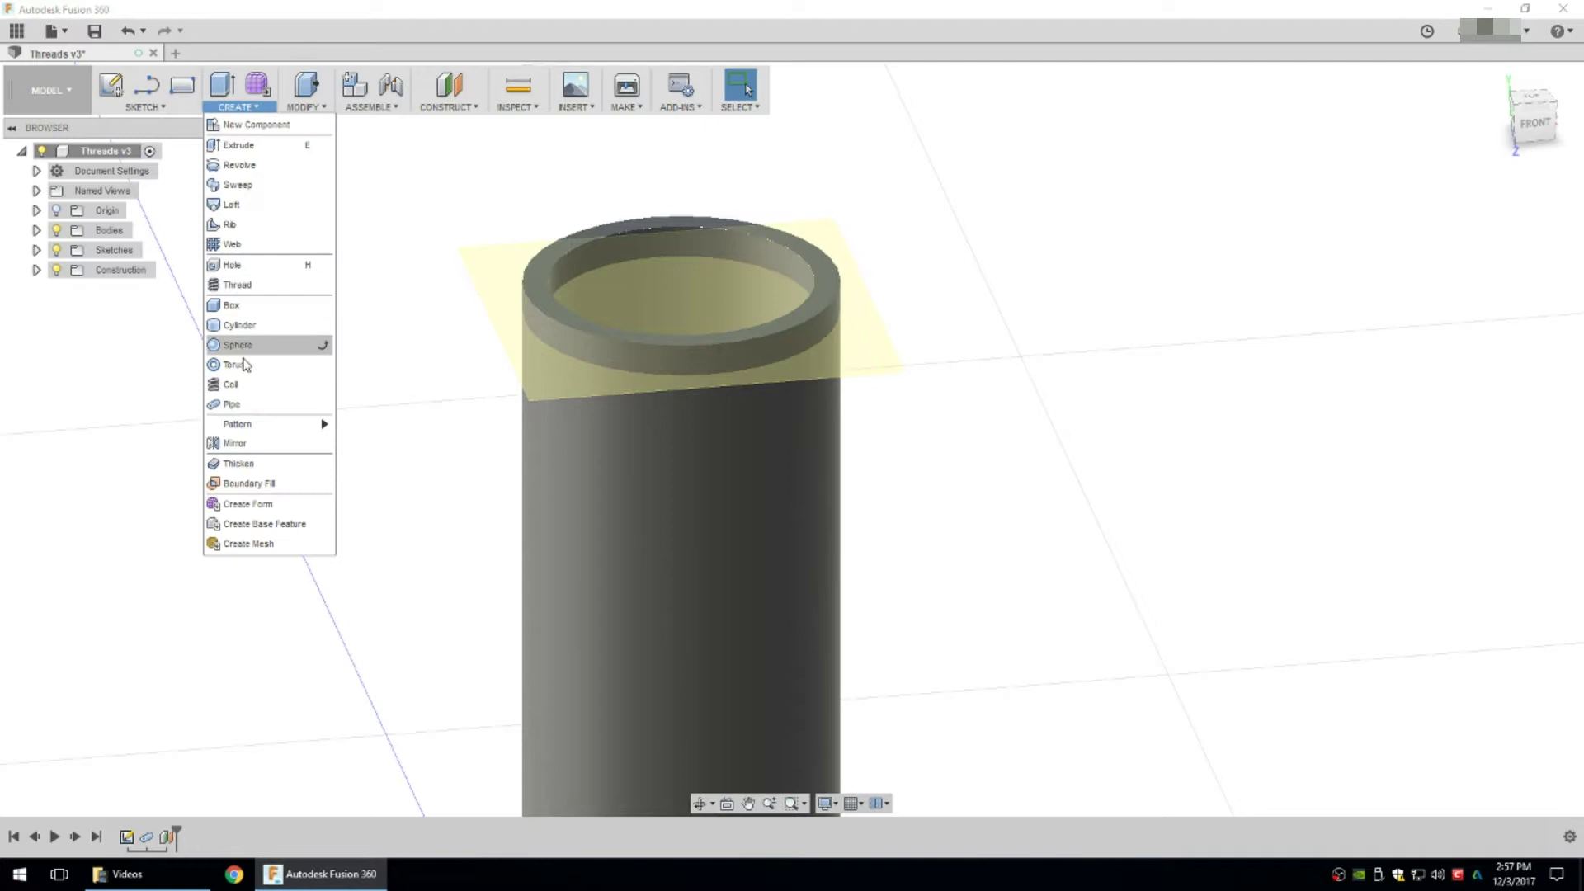
pyautogui.click(235, 384)
pyautogui.click(553, 382)
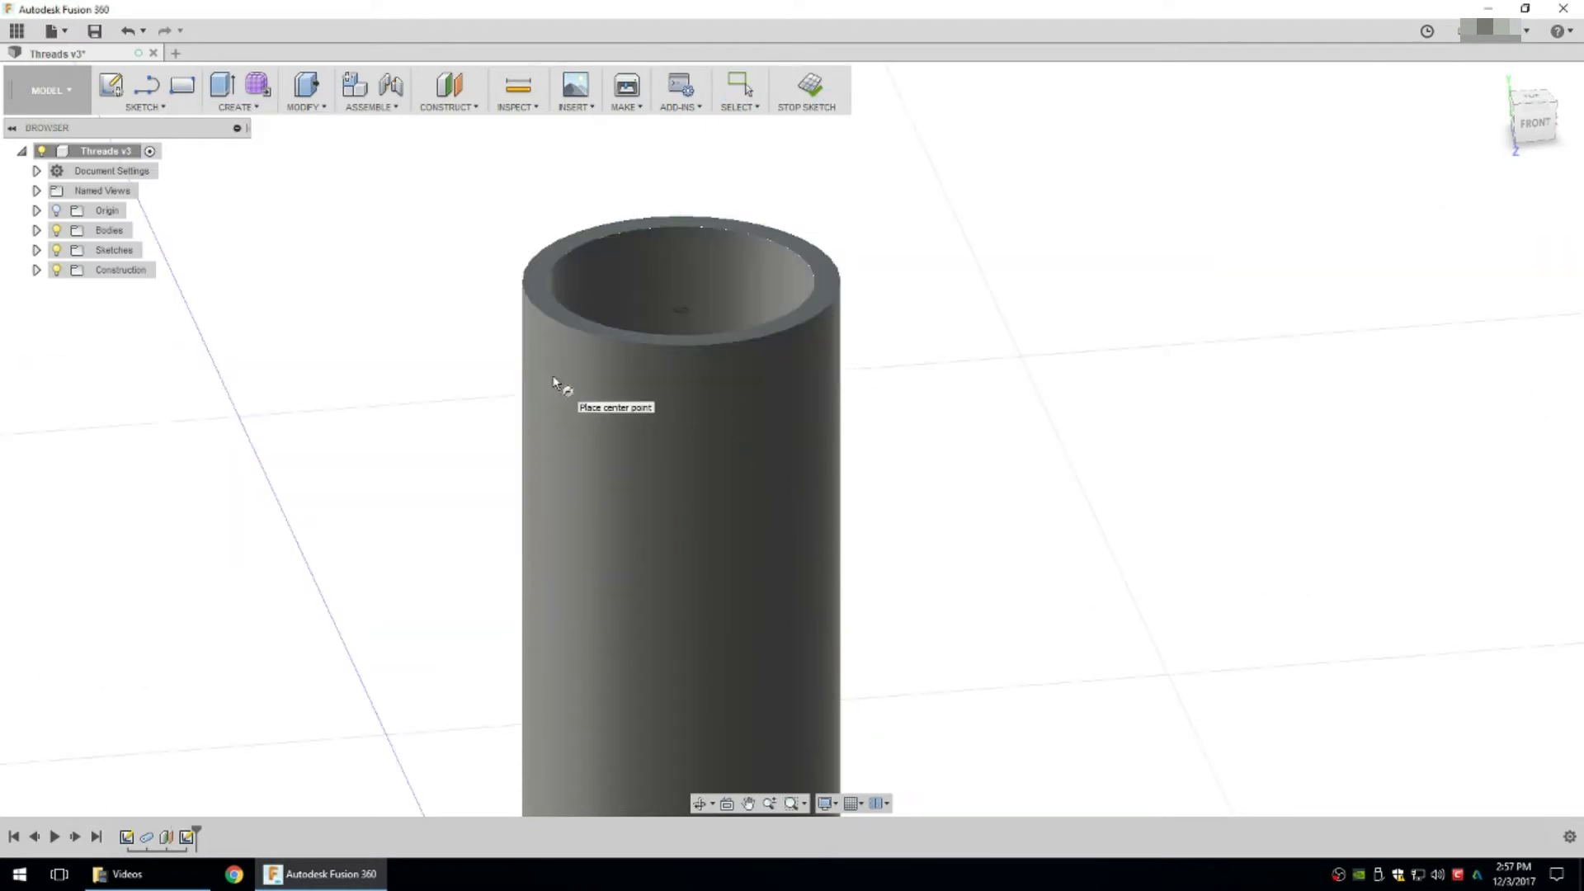
pyautogui.click(681, 311)
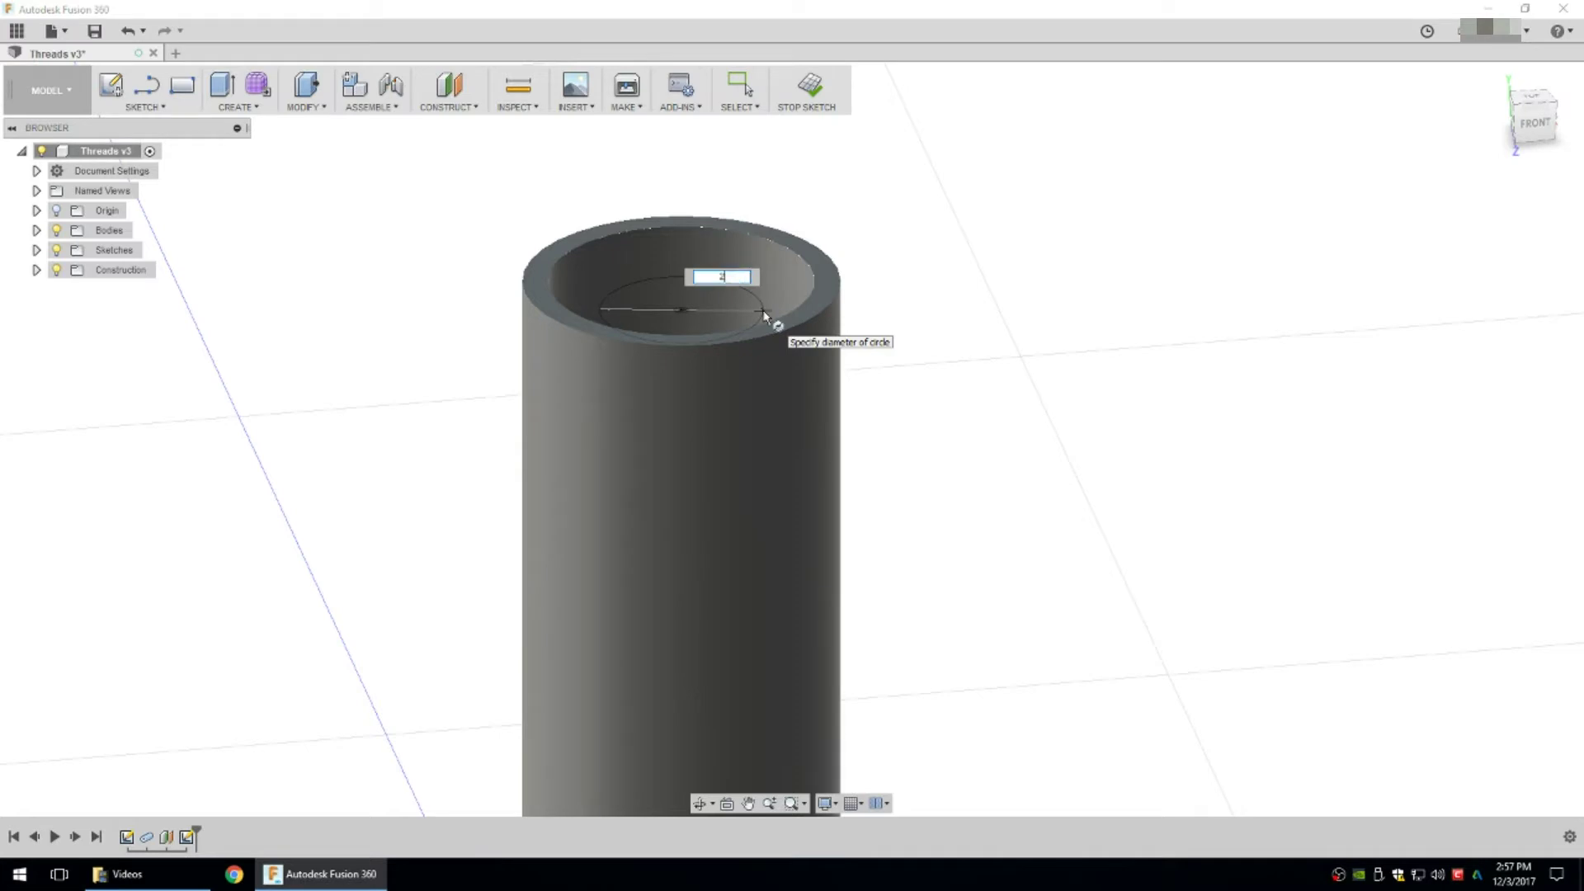
pyautogui.press('Return')
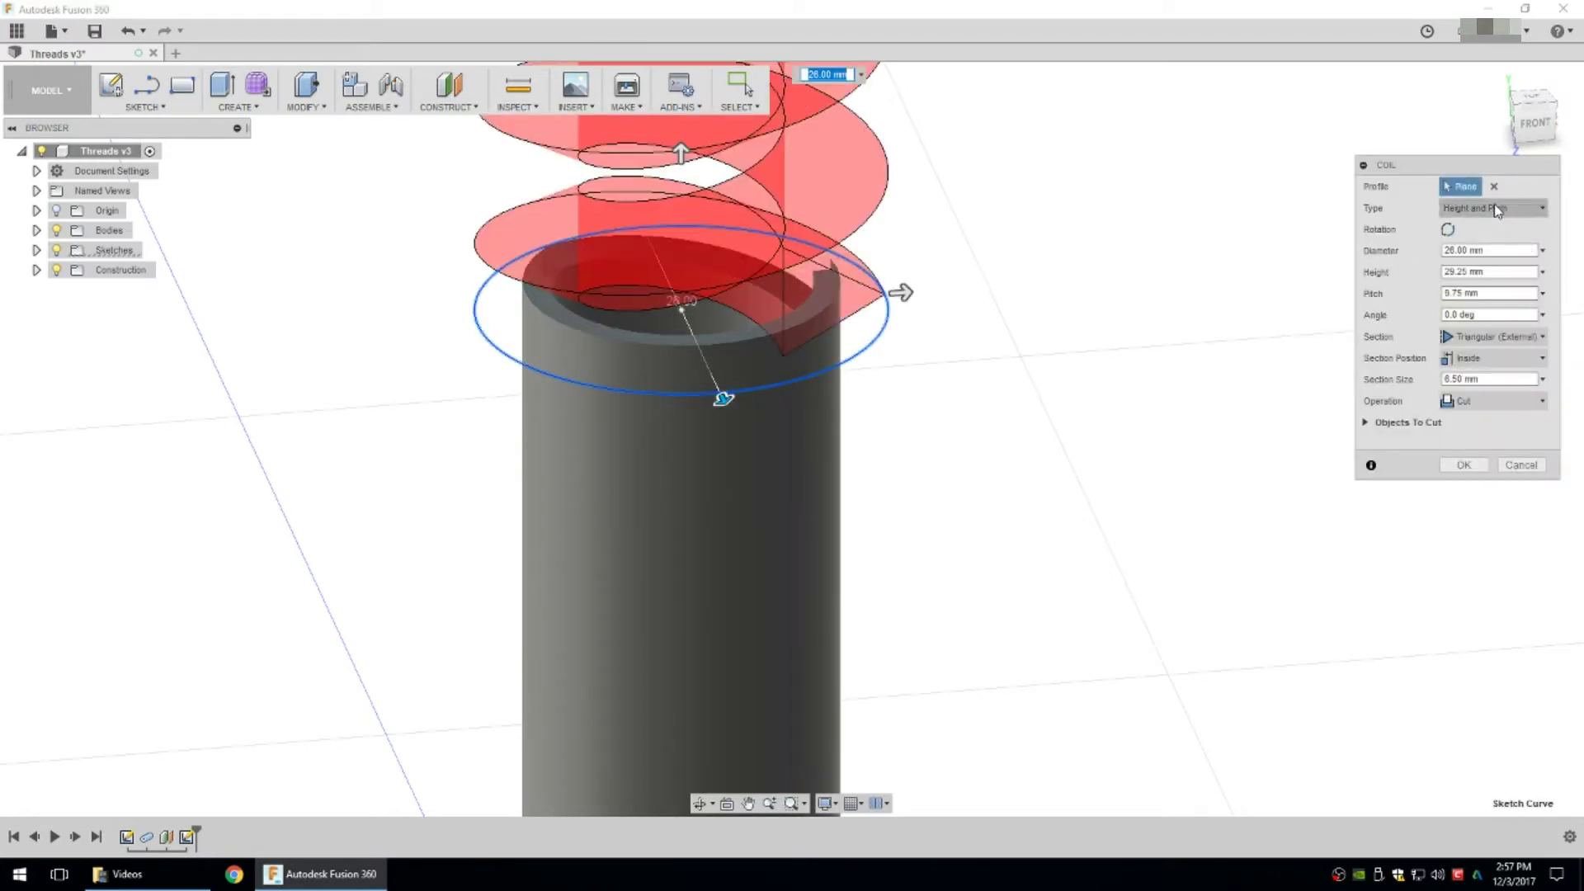
# Give the coil height -50, pitch -3.5 and section size 3, and build it.
pyautogui.click(1488, 270)
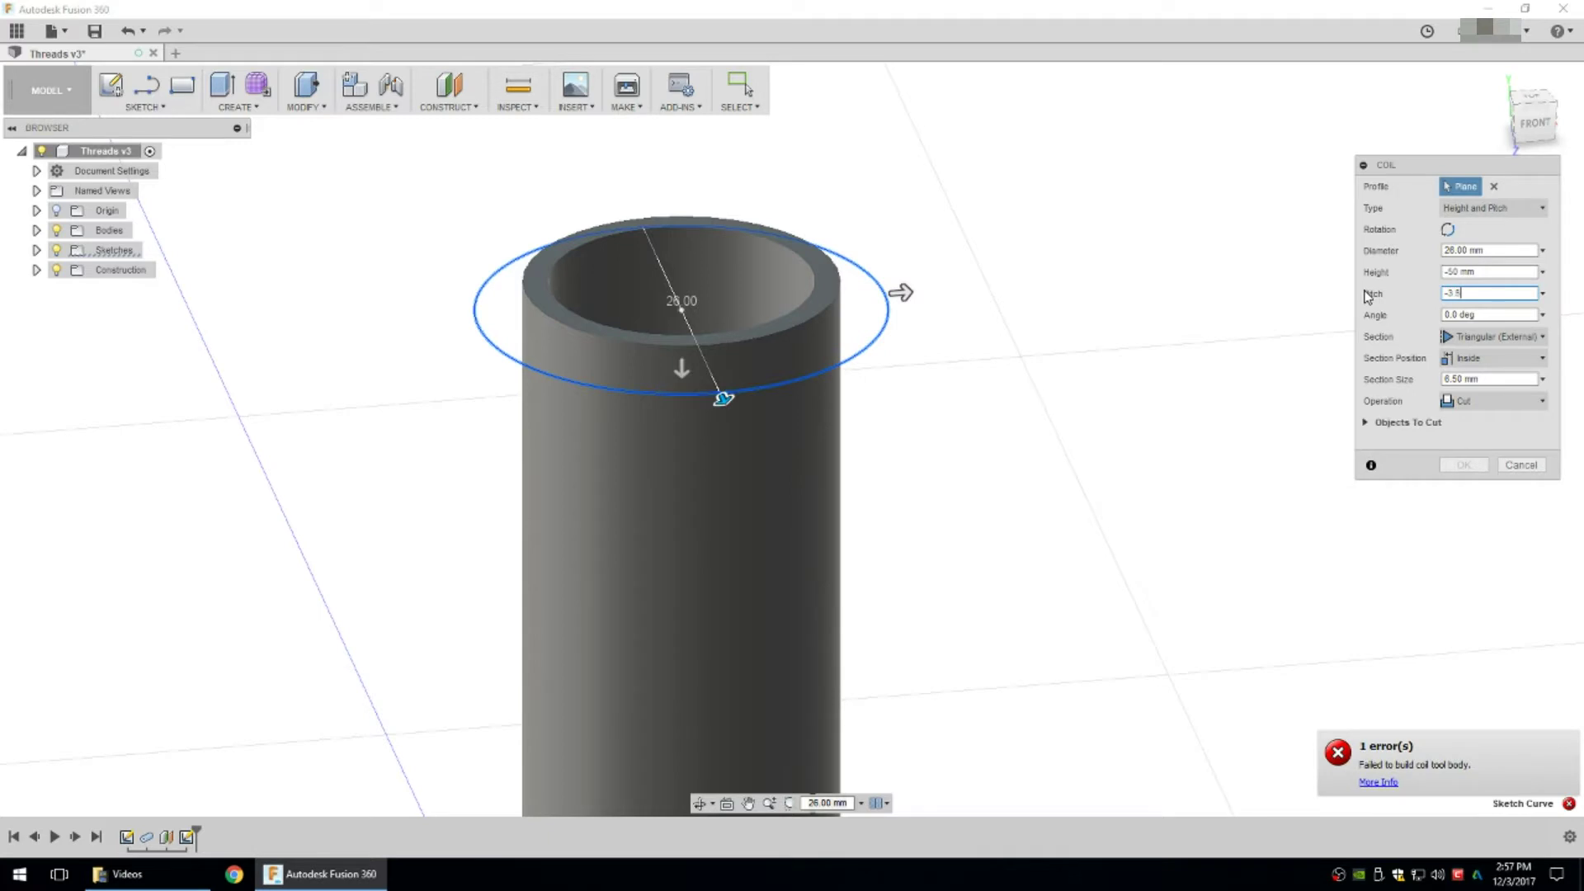
pyautogui.click(1483, 378)
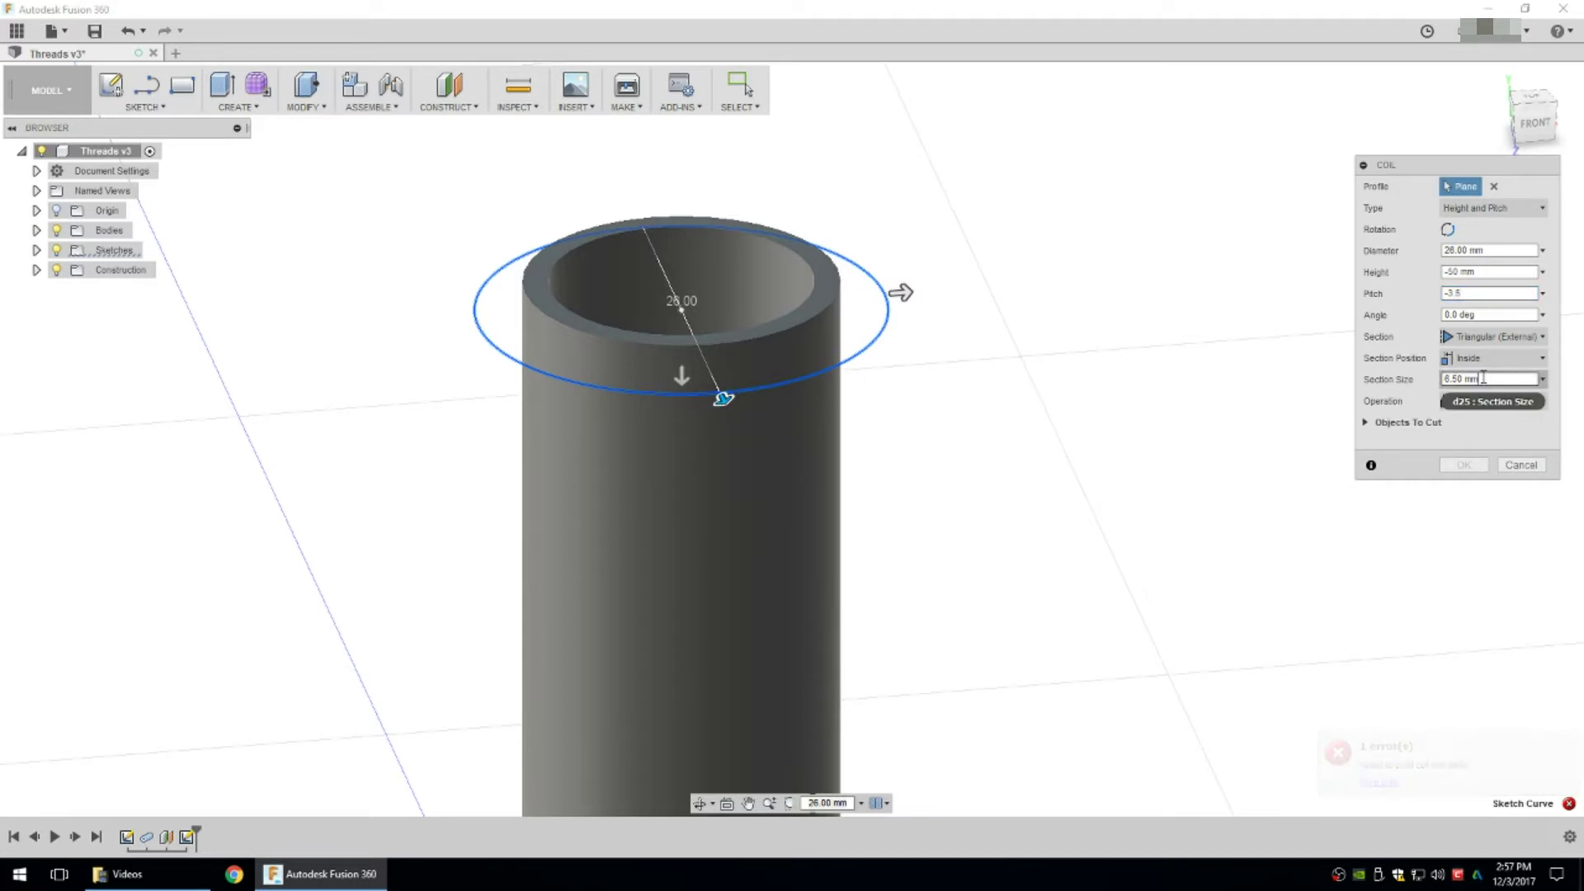
pyautogui.doubleClick(1482, 377)
pyautogui.write('3')
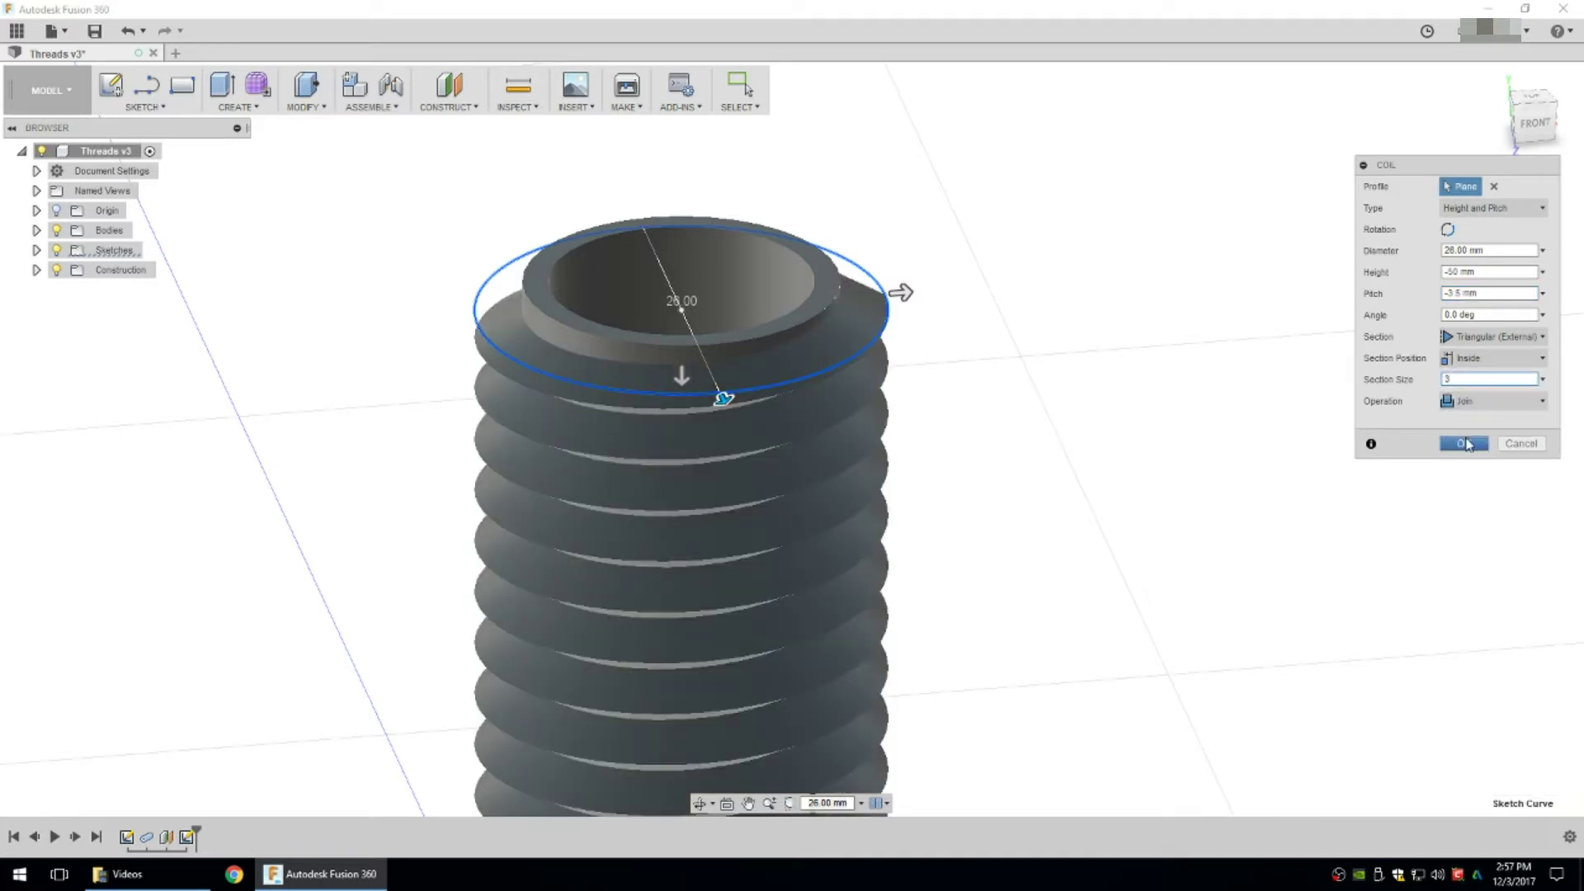
pyautogui.click(1465, 444)
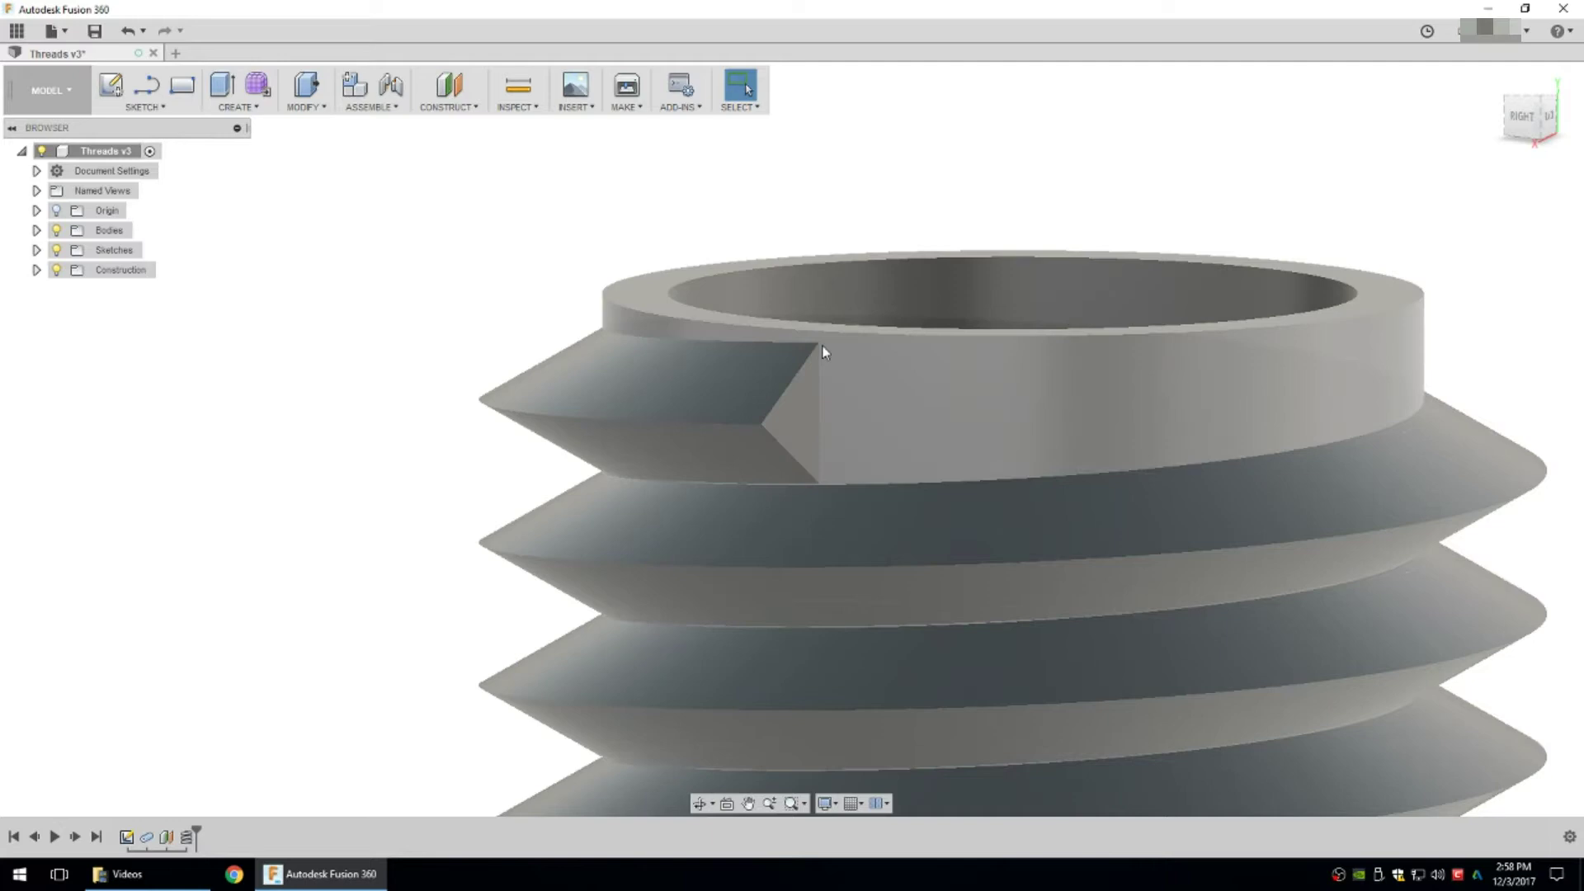
pyautogui.scroll(-5, 865, 414)
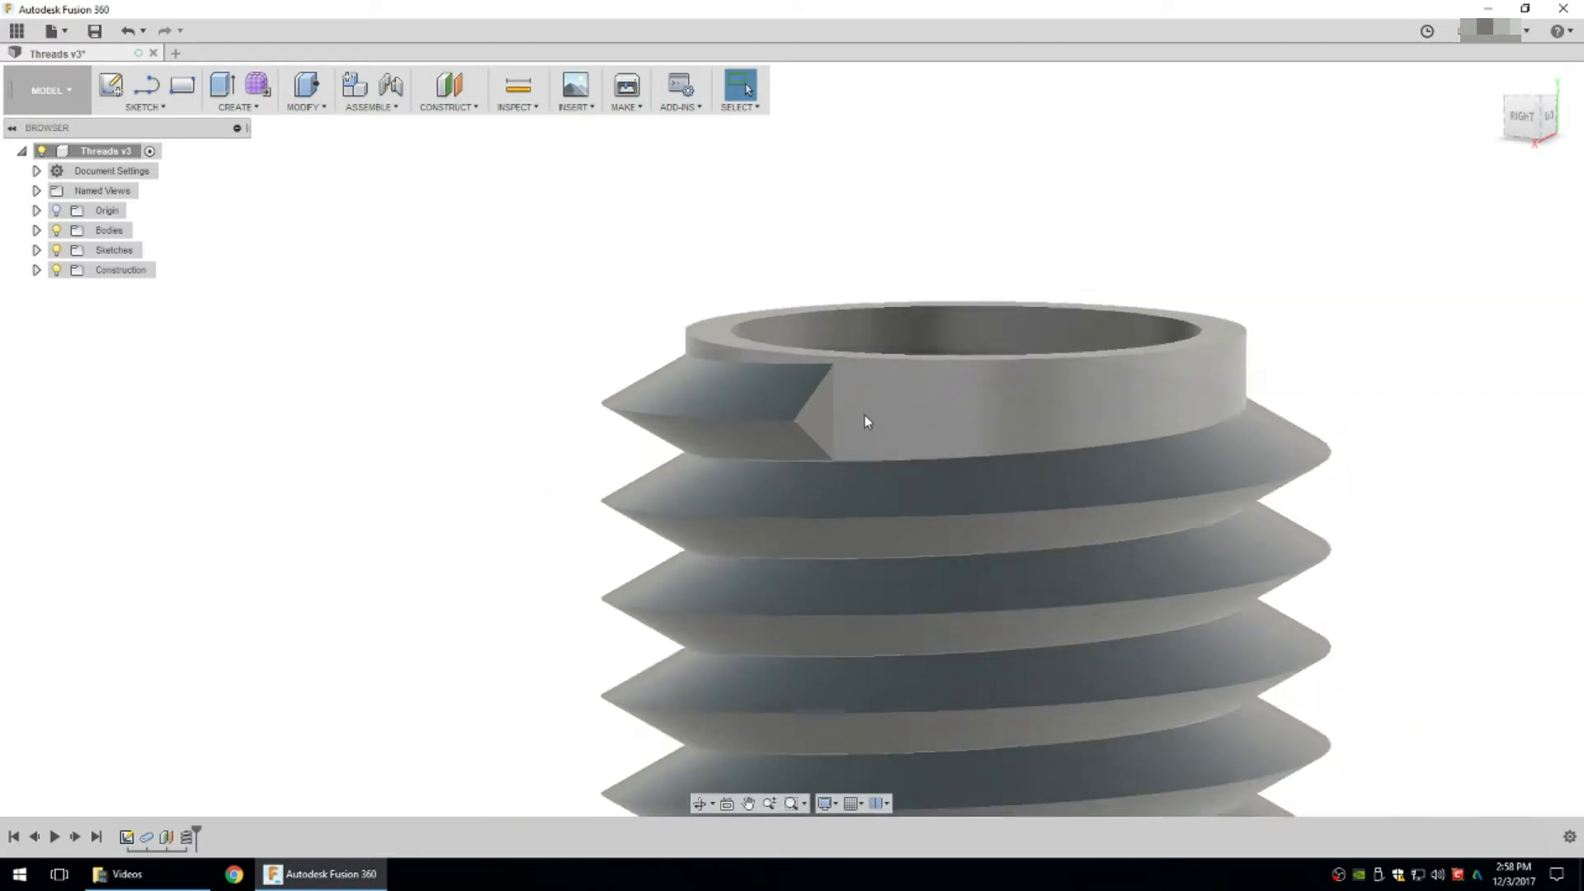
pyautogui.scroll(8, 865, 418)
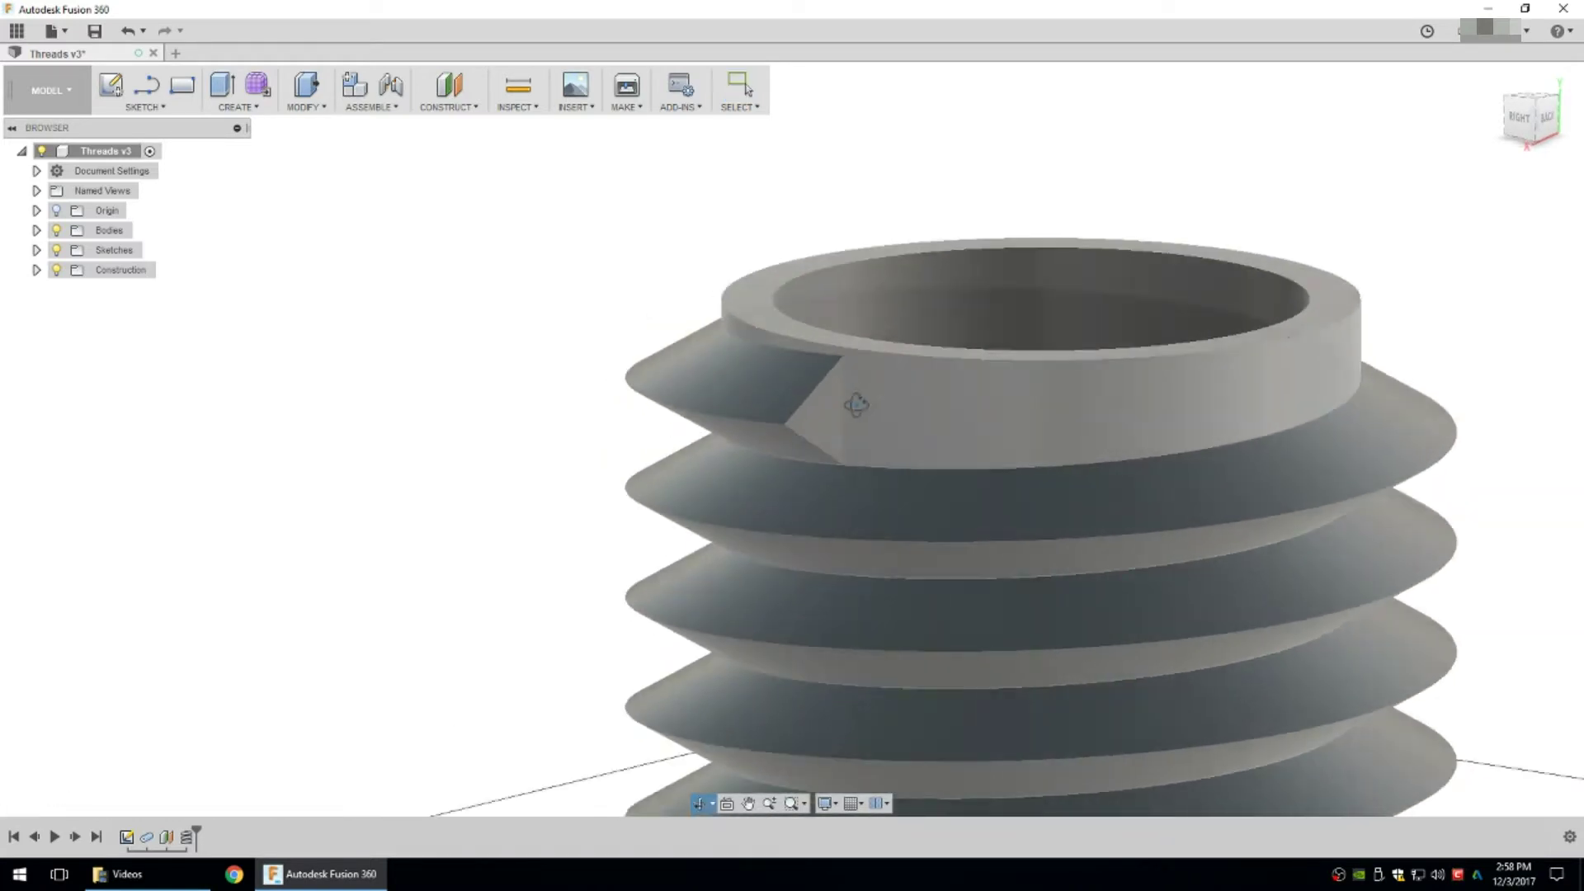
pyautogui.keyDown('shift'); pyautogui.moveTo(842, 401); pyautogui.dragTo(893, 405, button='middle'); pyautogui.keyUp('shift')
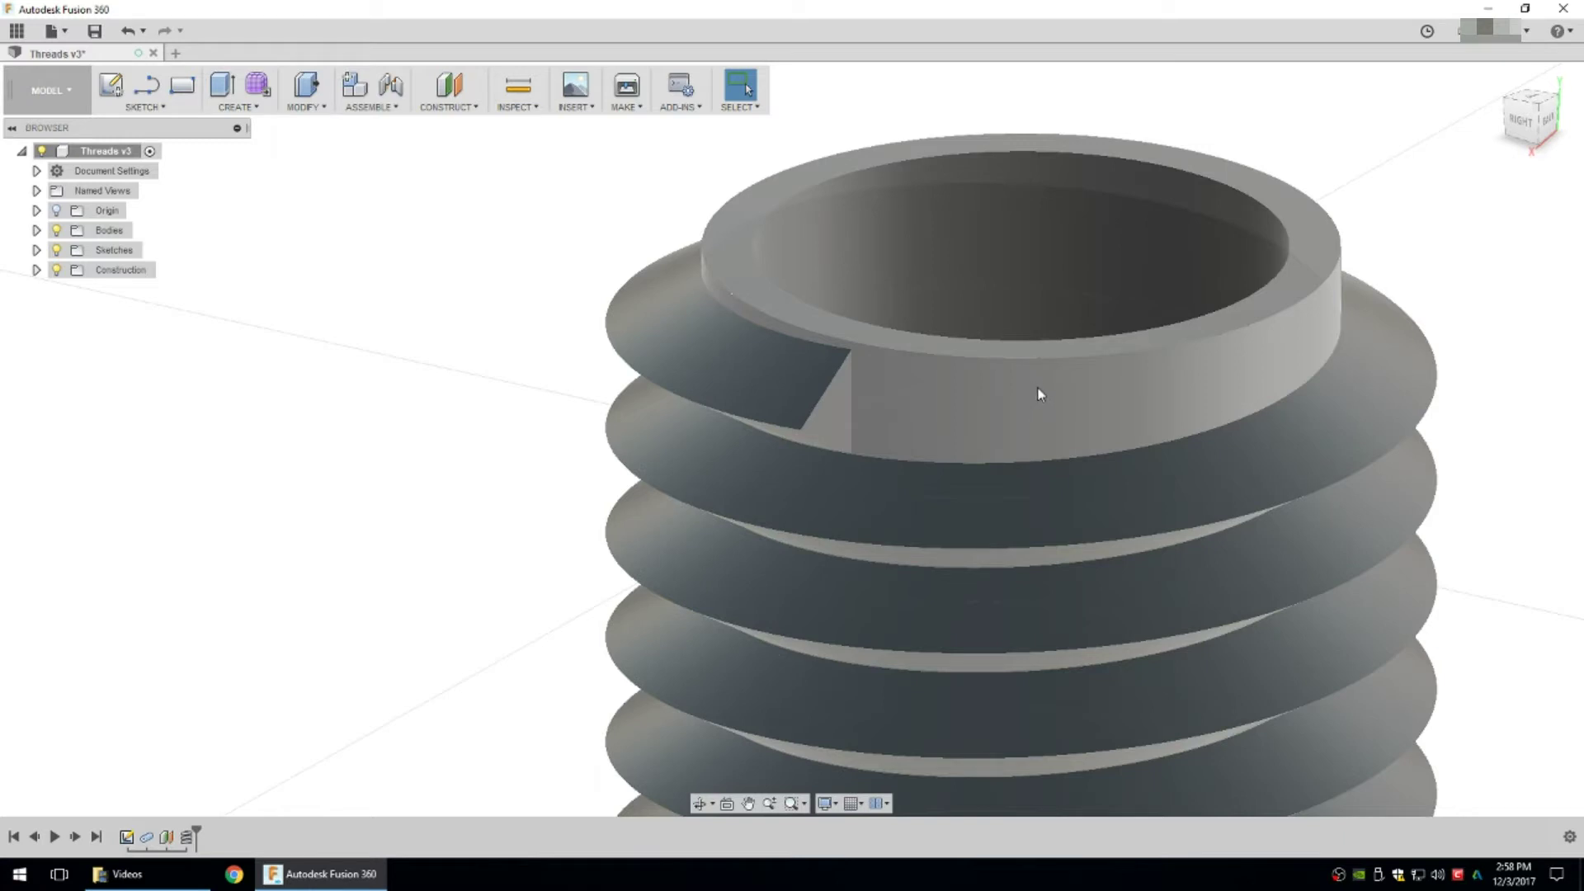
pyautogui.scroll(-6, 1034, 396)
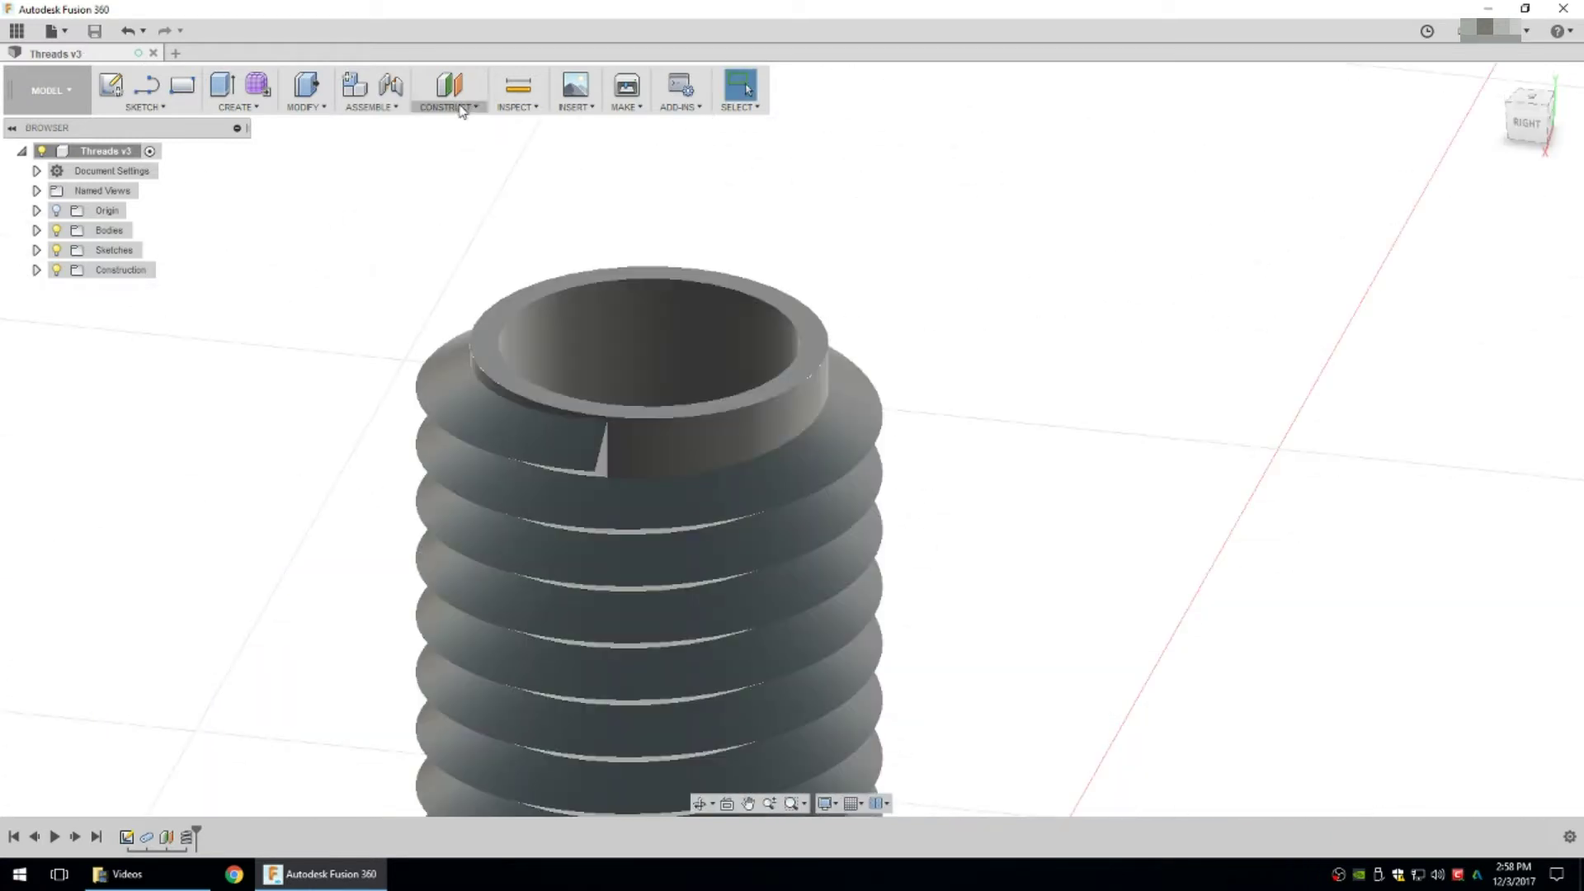
pyautogui.click(462, 111)
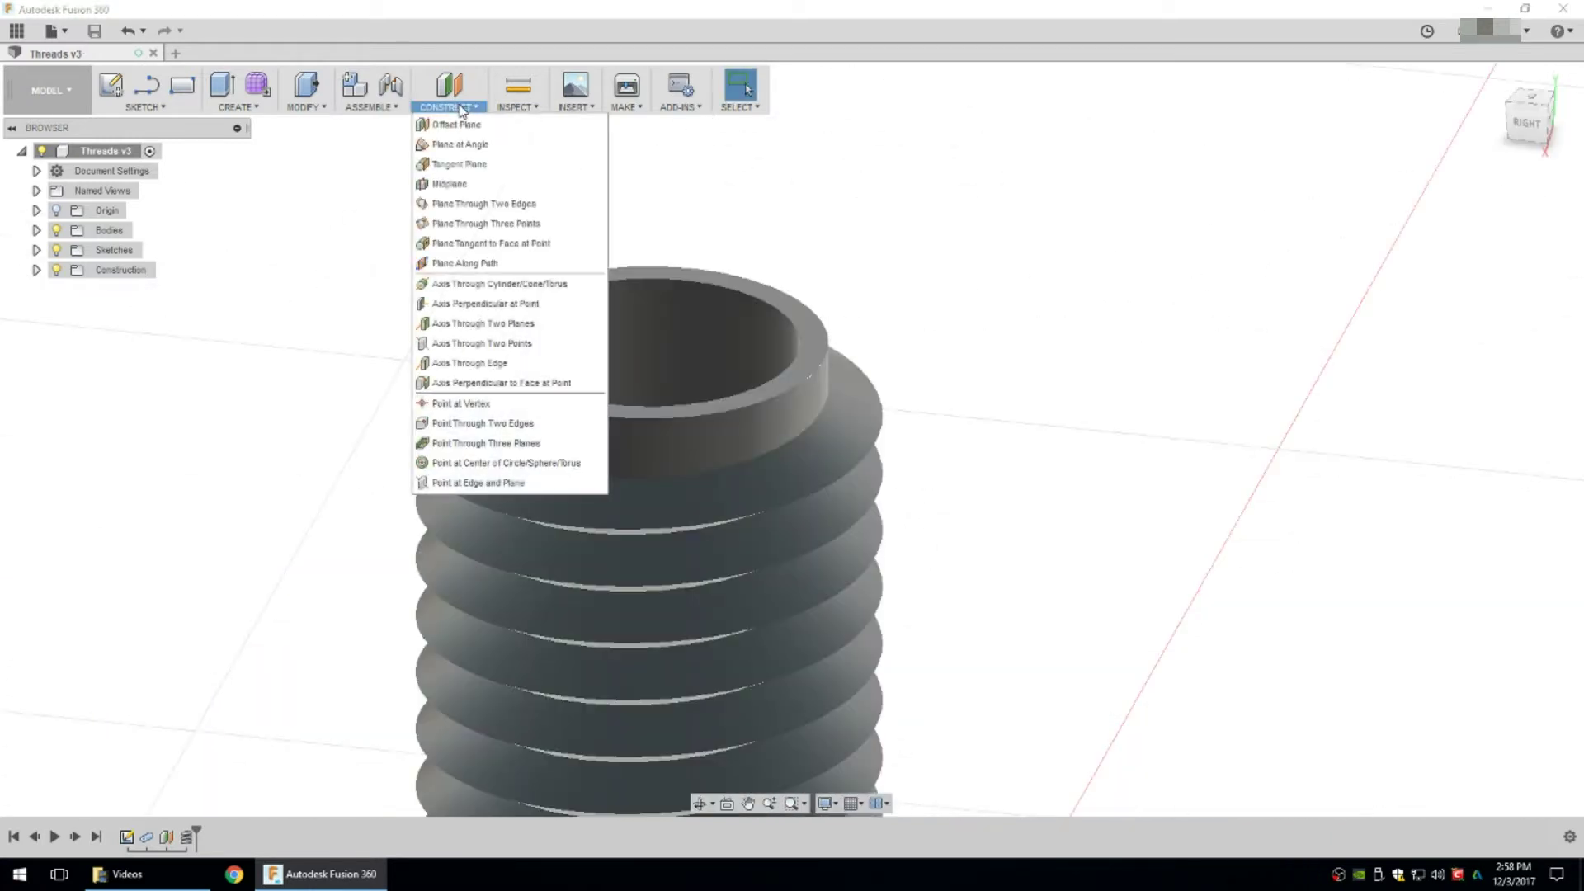
pyautogui.click(465, 263)
pyautogui.scroll(4, 561, 493)
pyautogui.scroll(3, 537, 437)
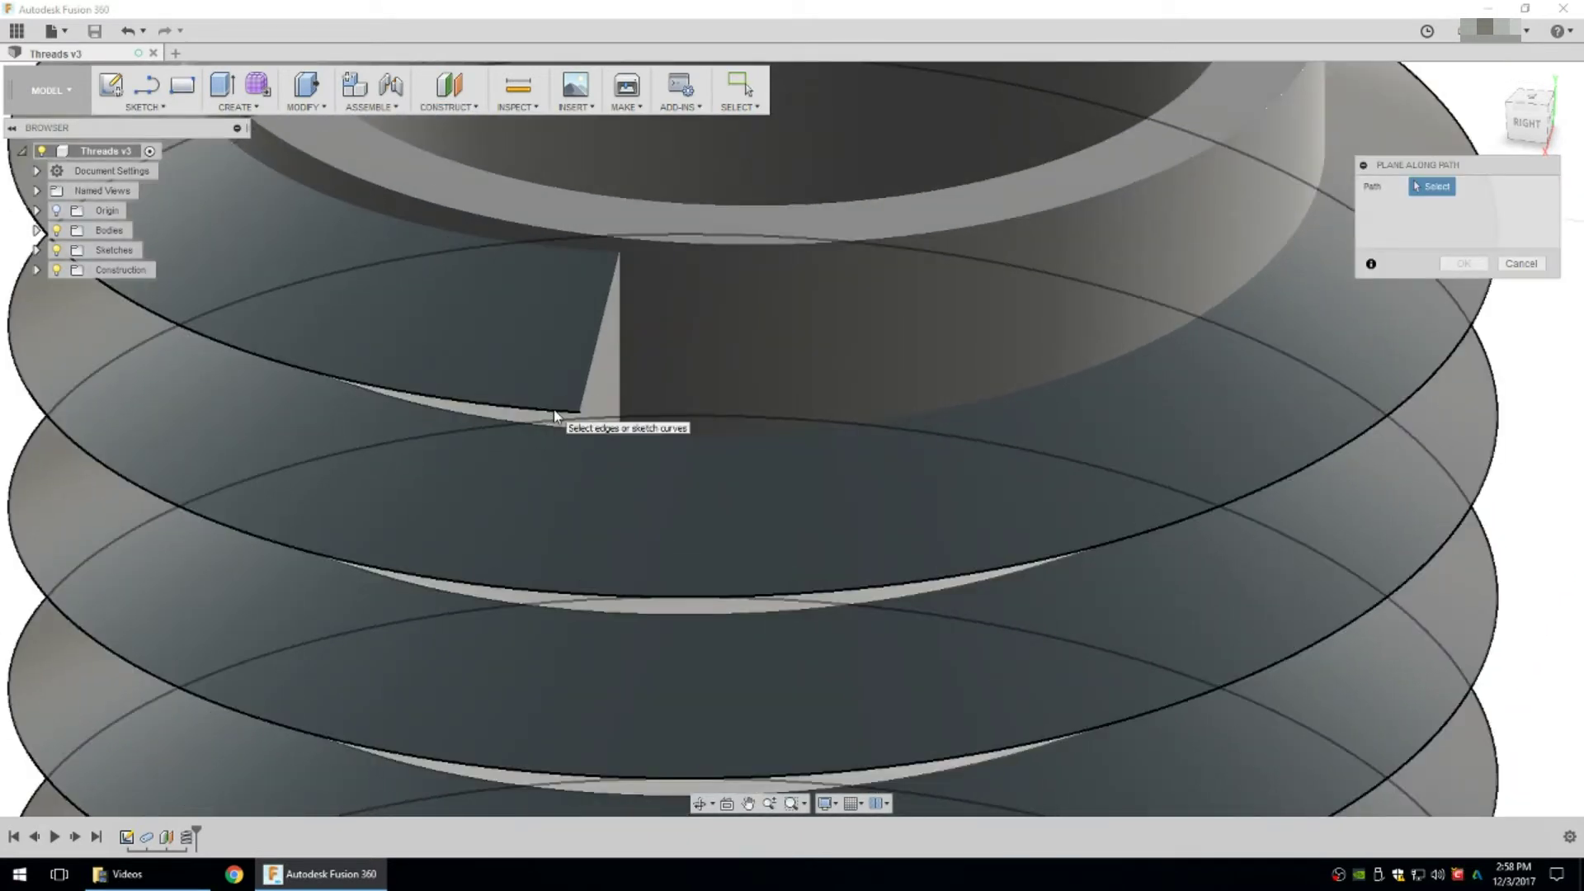
pyautogui.click(554, 413)
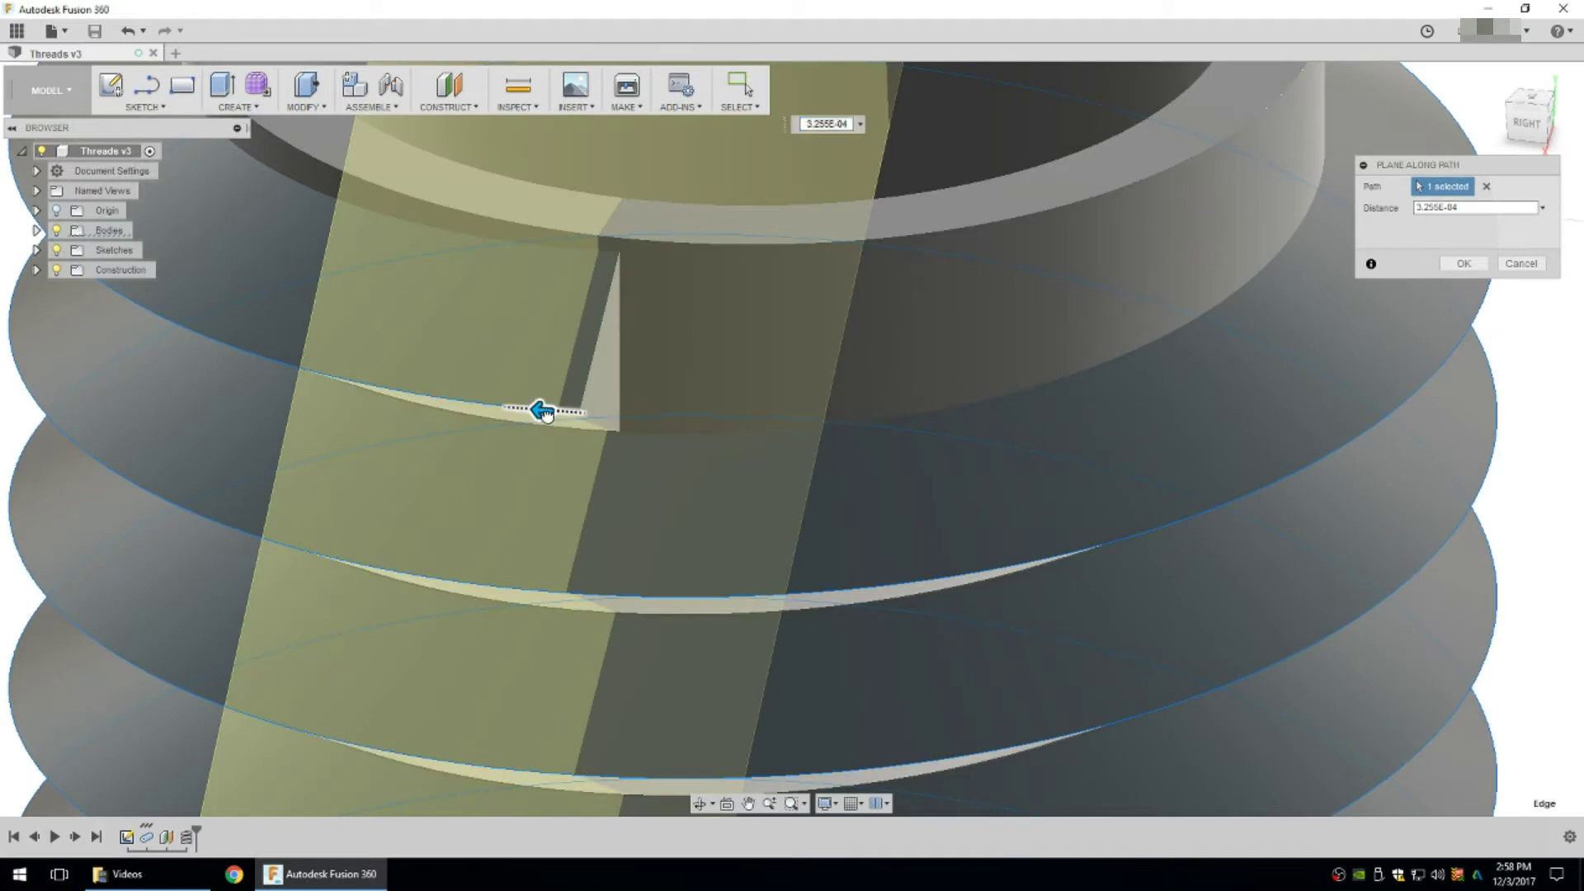
pyautogui.moveTo(541, 411); pyautogui.dragTo(566, 415)
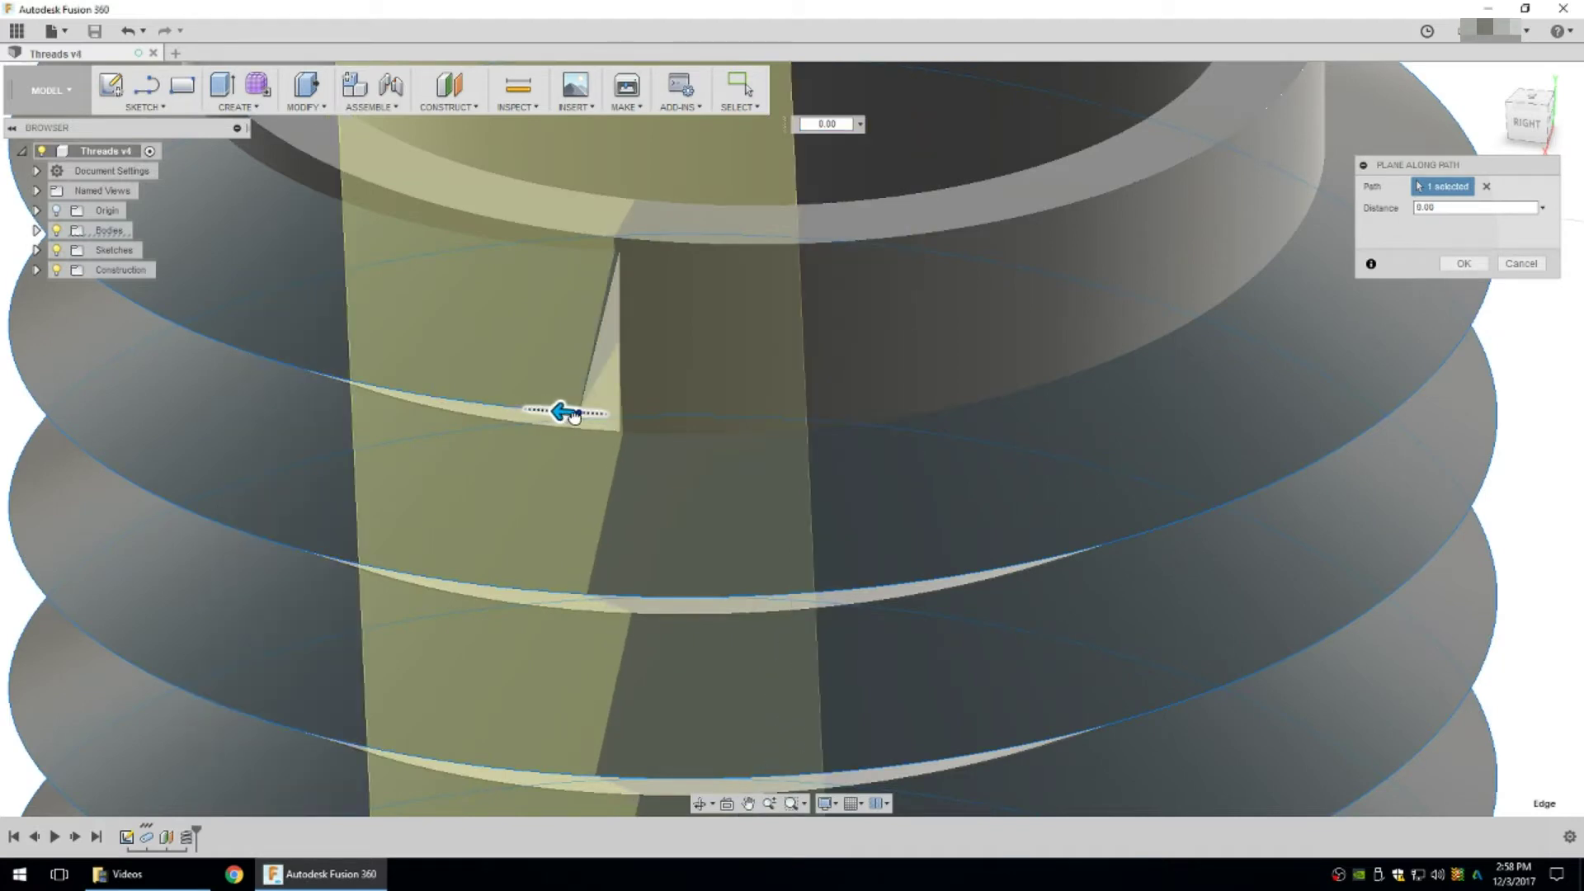
pyautogui.keyDown('shift'); pyautogui.moveTo(648, 358); pyautogui.dragTo(645, 304, button='middle'); pyautogui.keyUp('shift')
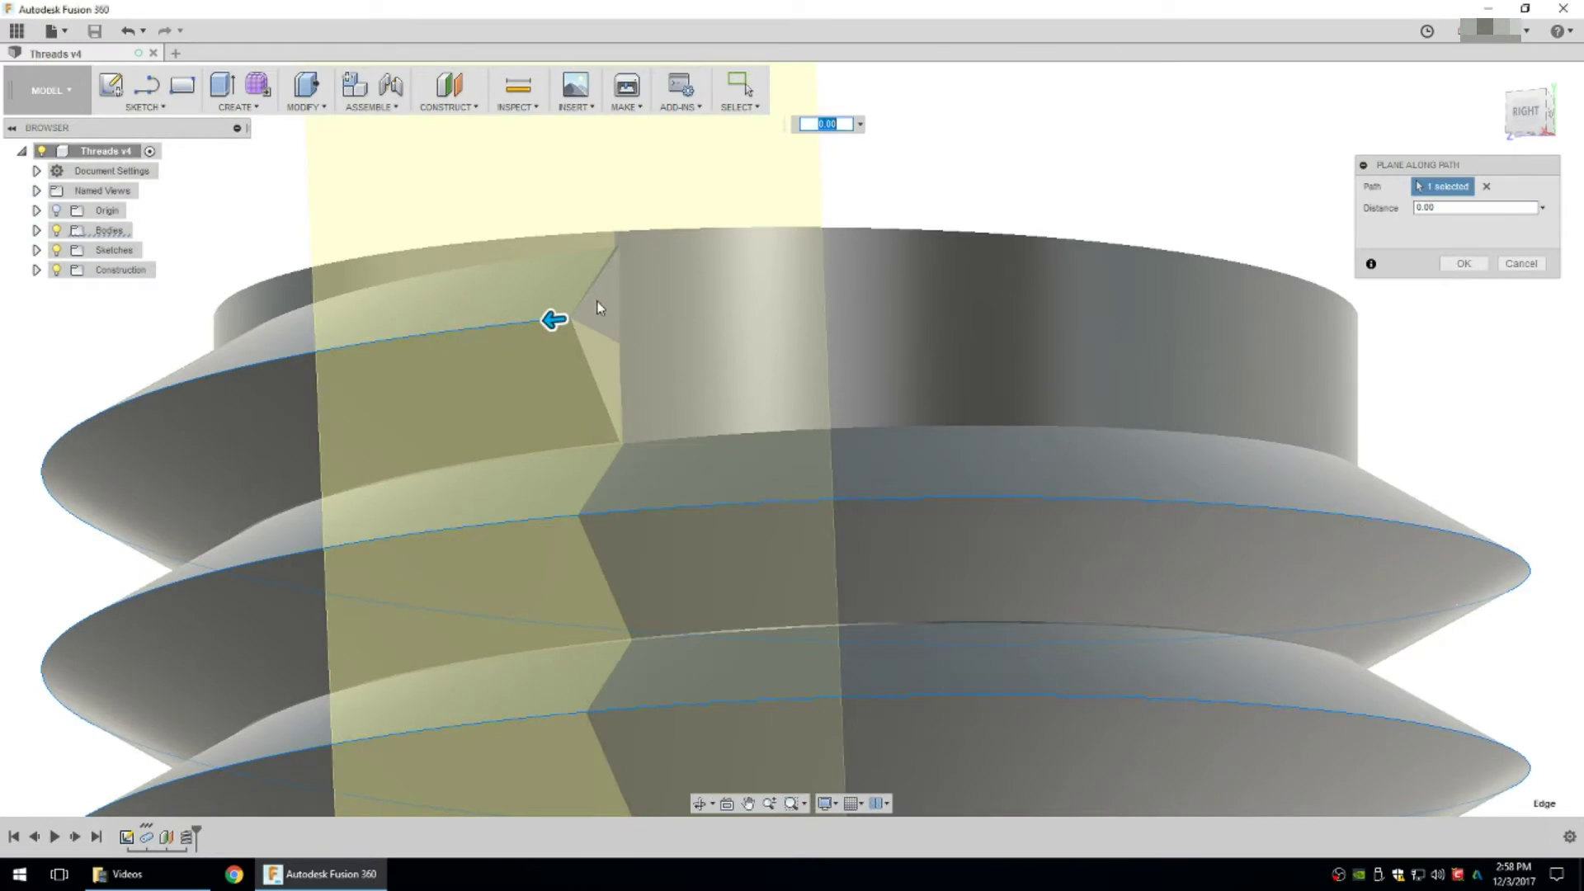
pyautogui.scroll(5, 588, 299)
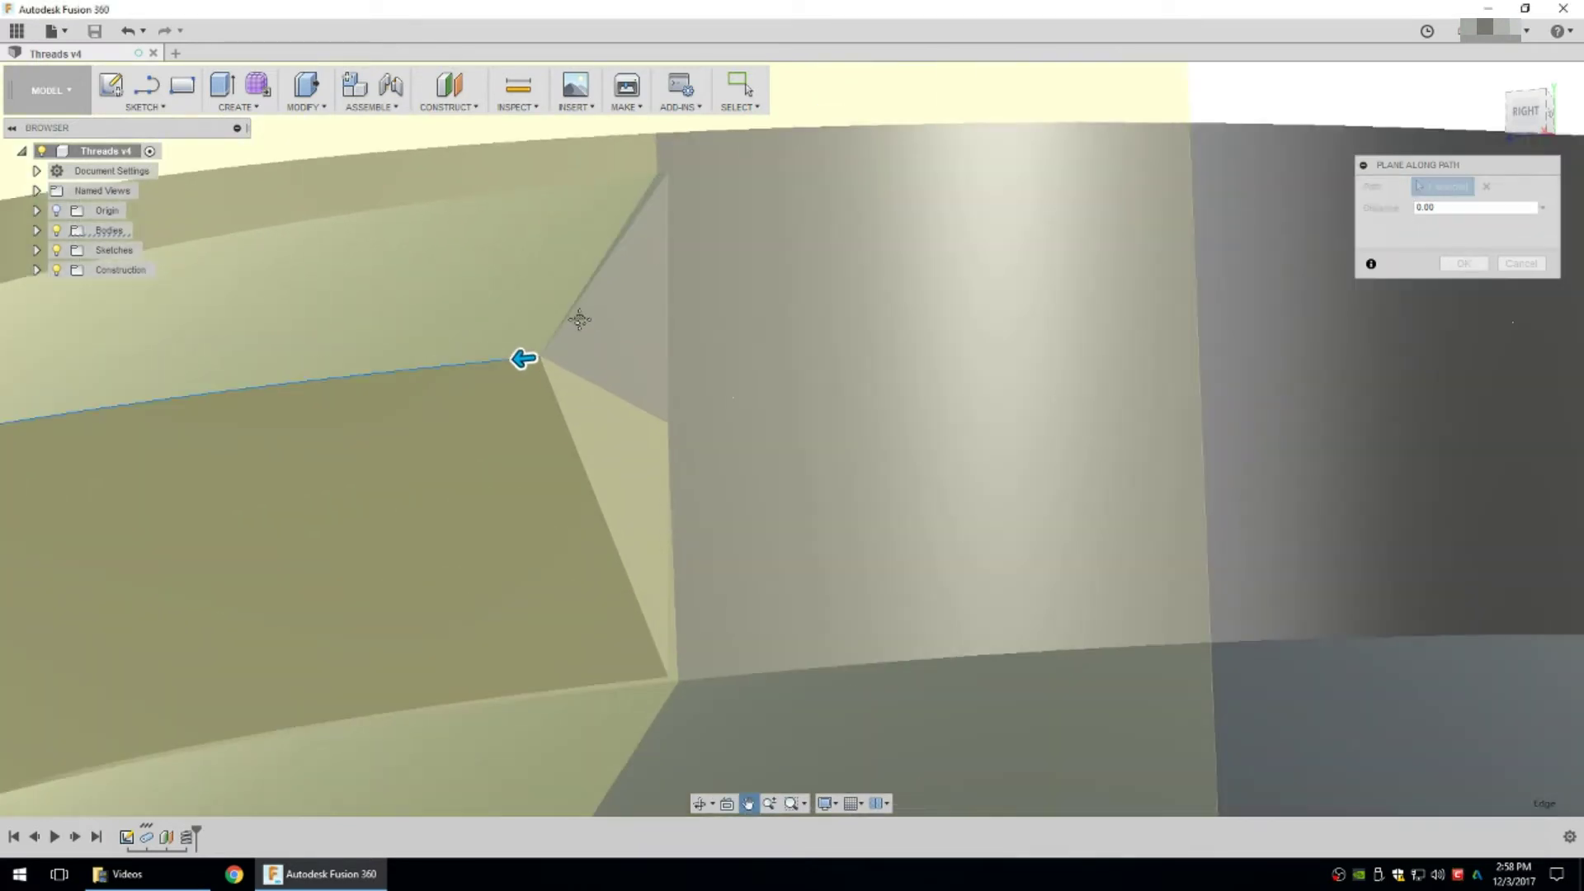
pyautogui.moveTo(579, 319); pyautogui.dragTo(607, 319, button='middle')
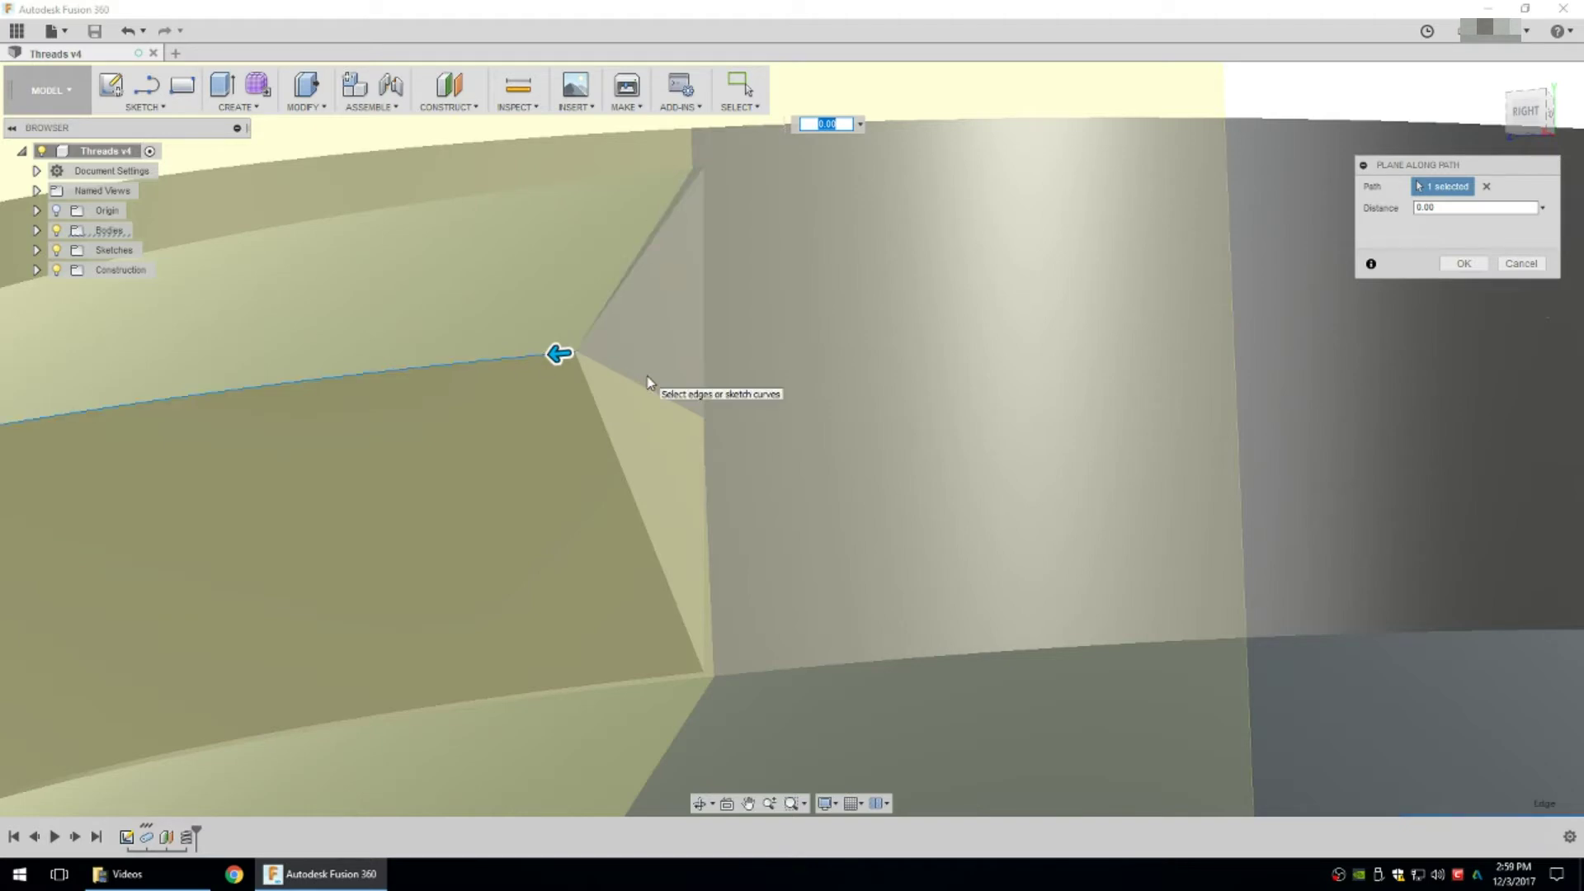
pyautogui.scroll(-2, 822, 392)
# Add a Plane Along Path on the thread's lower helix edge at distance 0.00.
pyautogui.click(1549, 270)
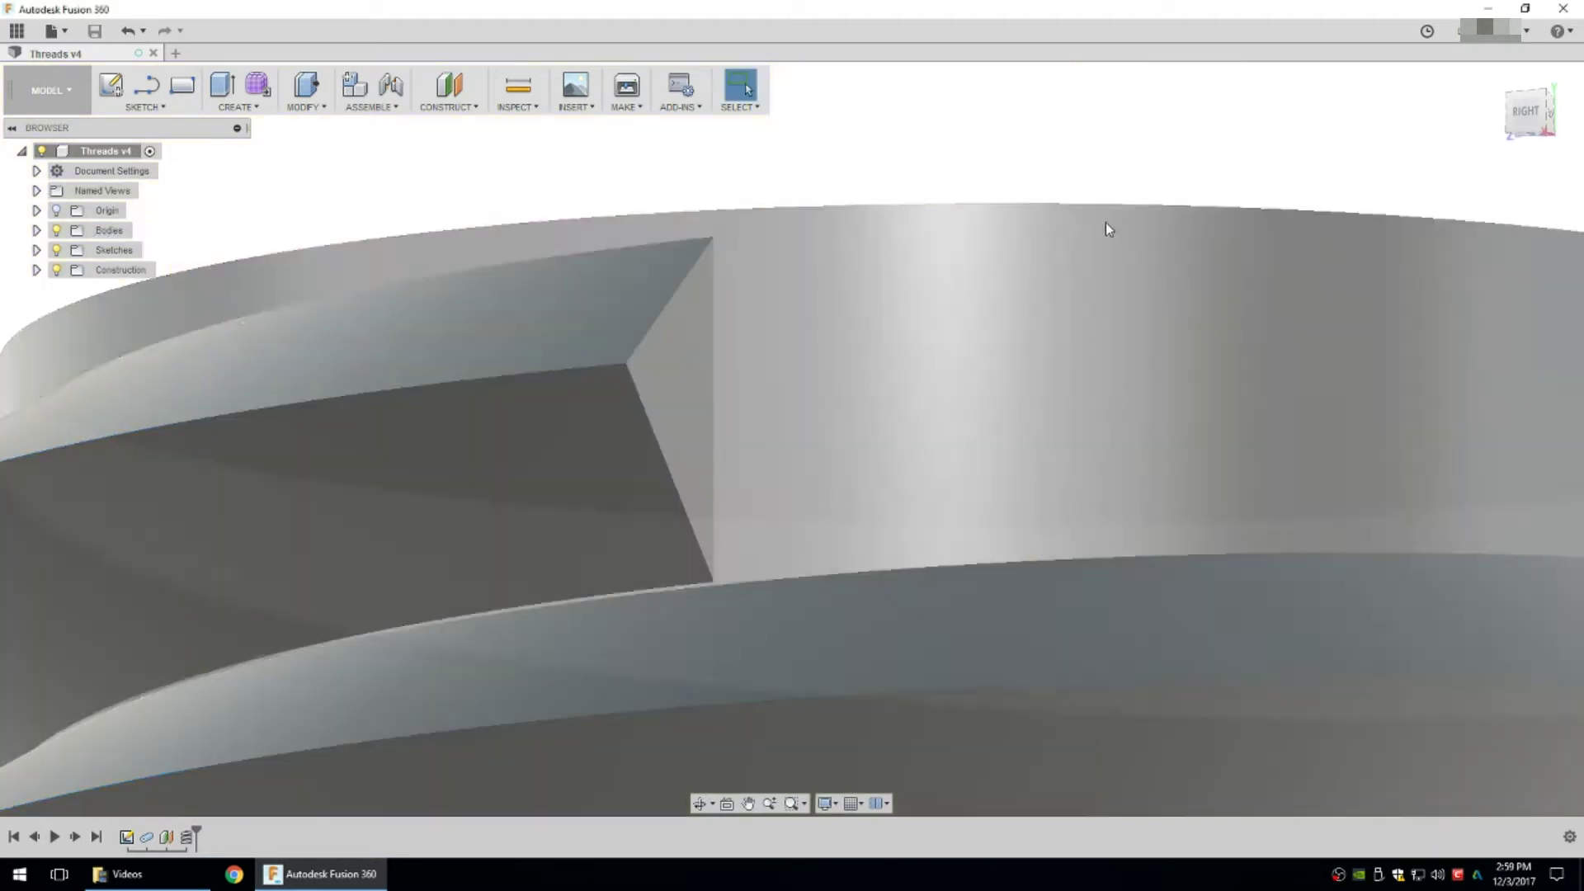
pyautogui.click(456, 107)
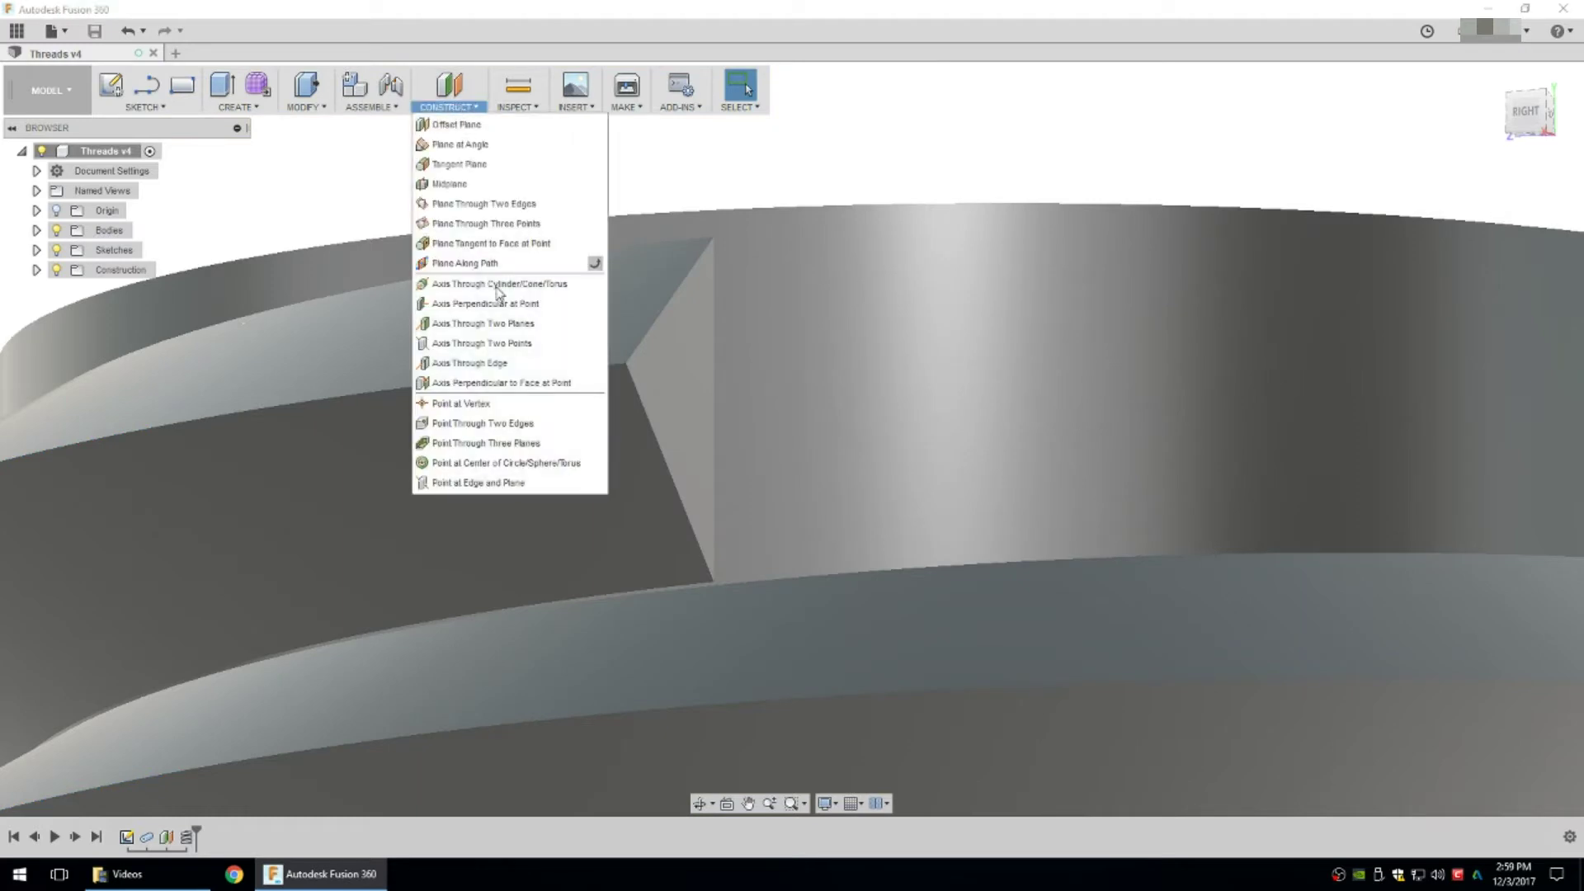
pyautogui.click(486, 263)
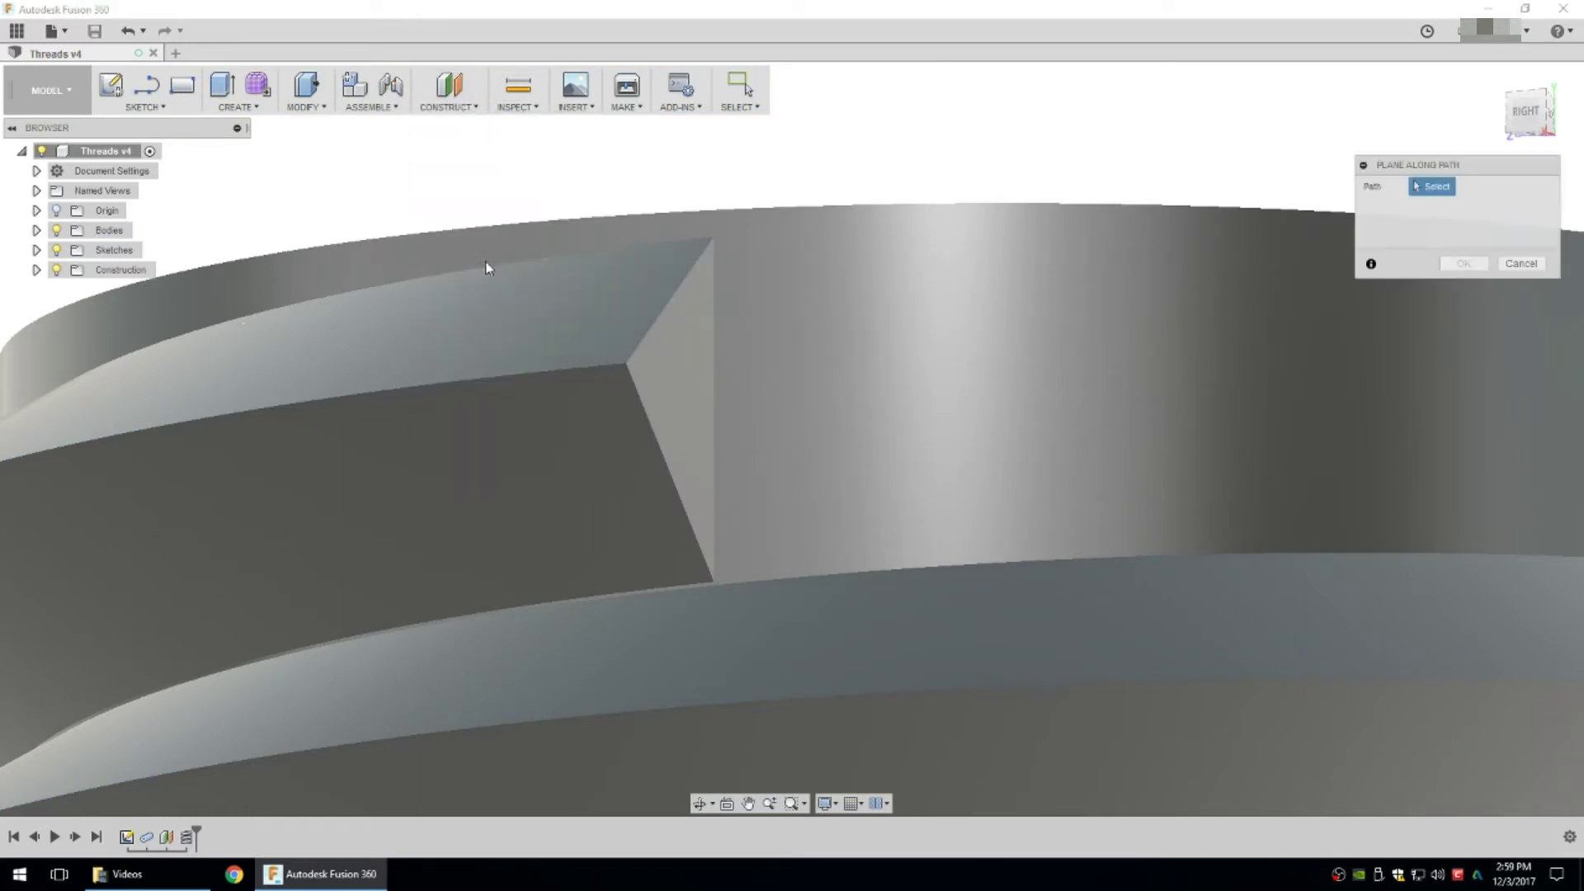
pyautogui.click(706, 587)
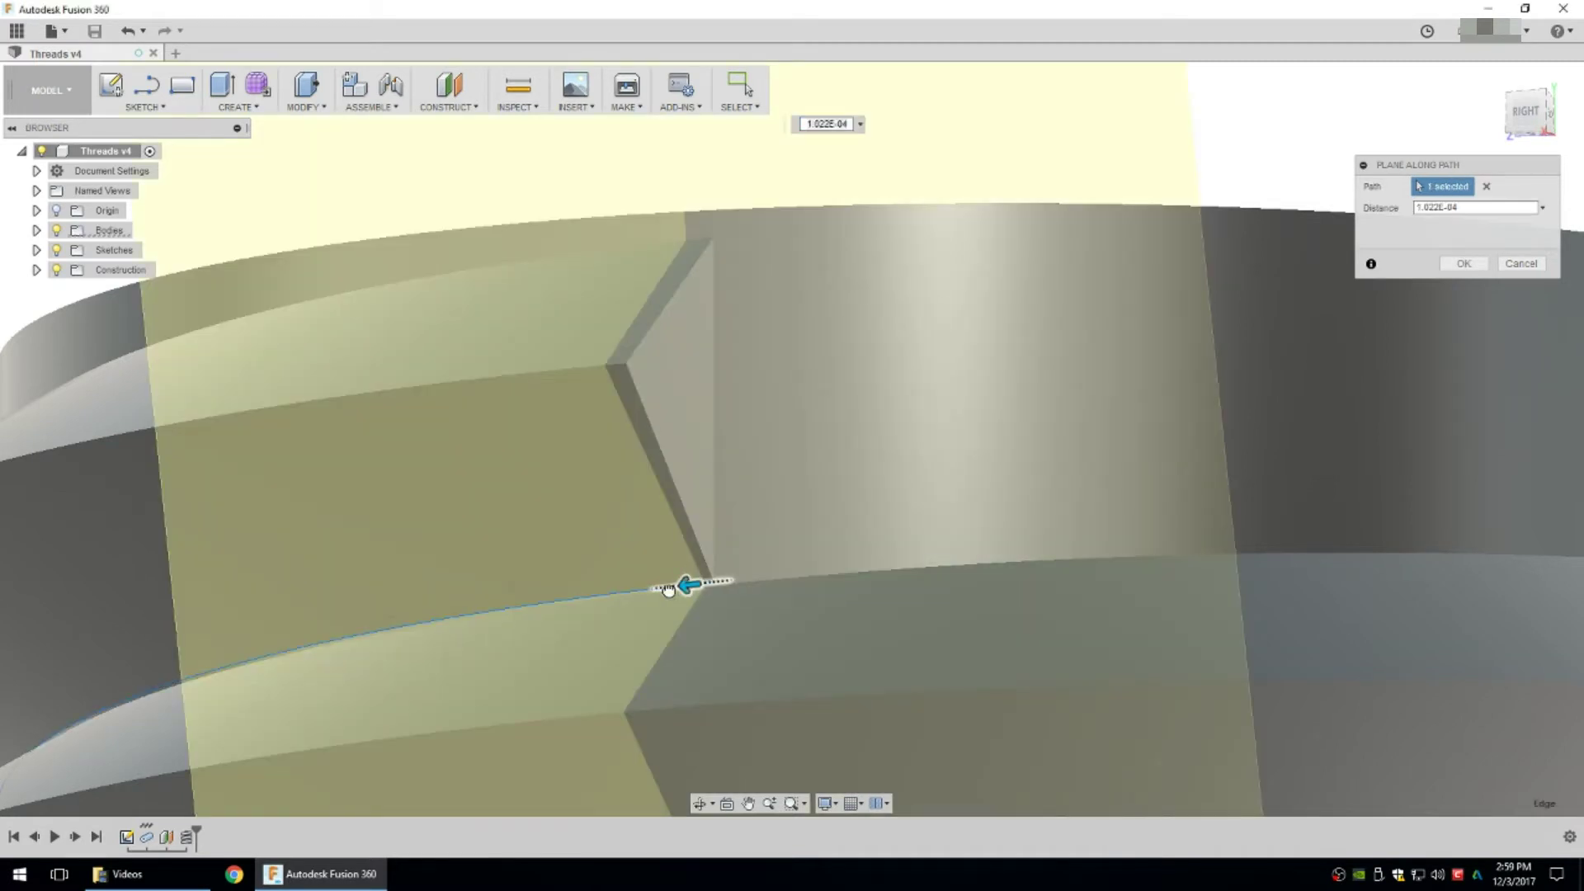
pyautogui.moveTo(668, 588); pyautogui.dragTo(715, 578)
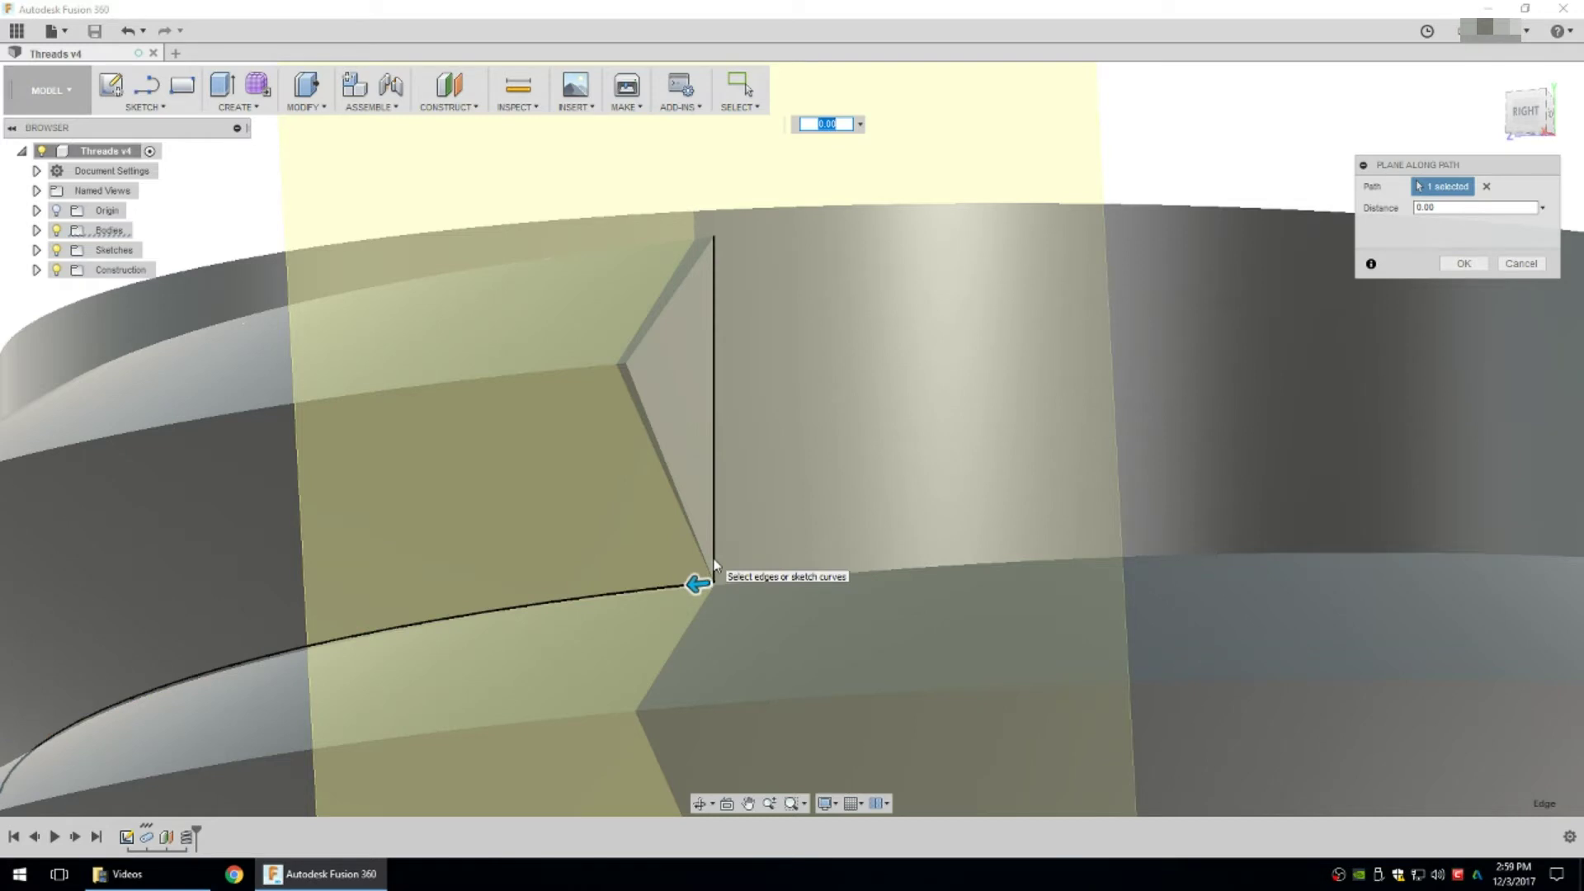
pyautogui.moveTo(647, 424)
pyautogui.keyDown('shift'); pyautogui.mouseDown(button='middle')
pyautogui.moveTo(679, 421)
pyautogui.moveTo(672, 438)
pyautogui.mouseUp(button='middle'); pyautogui.keyUp('shift')
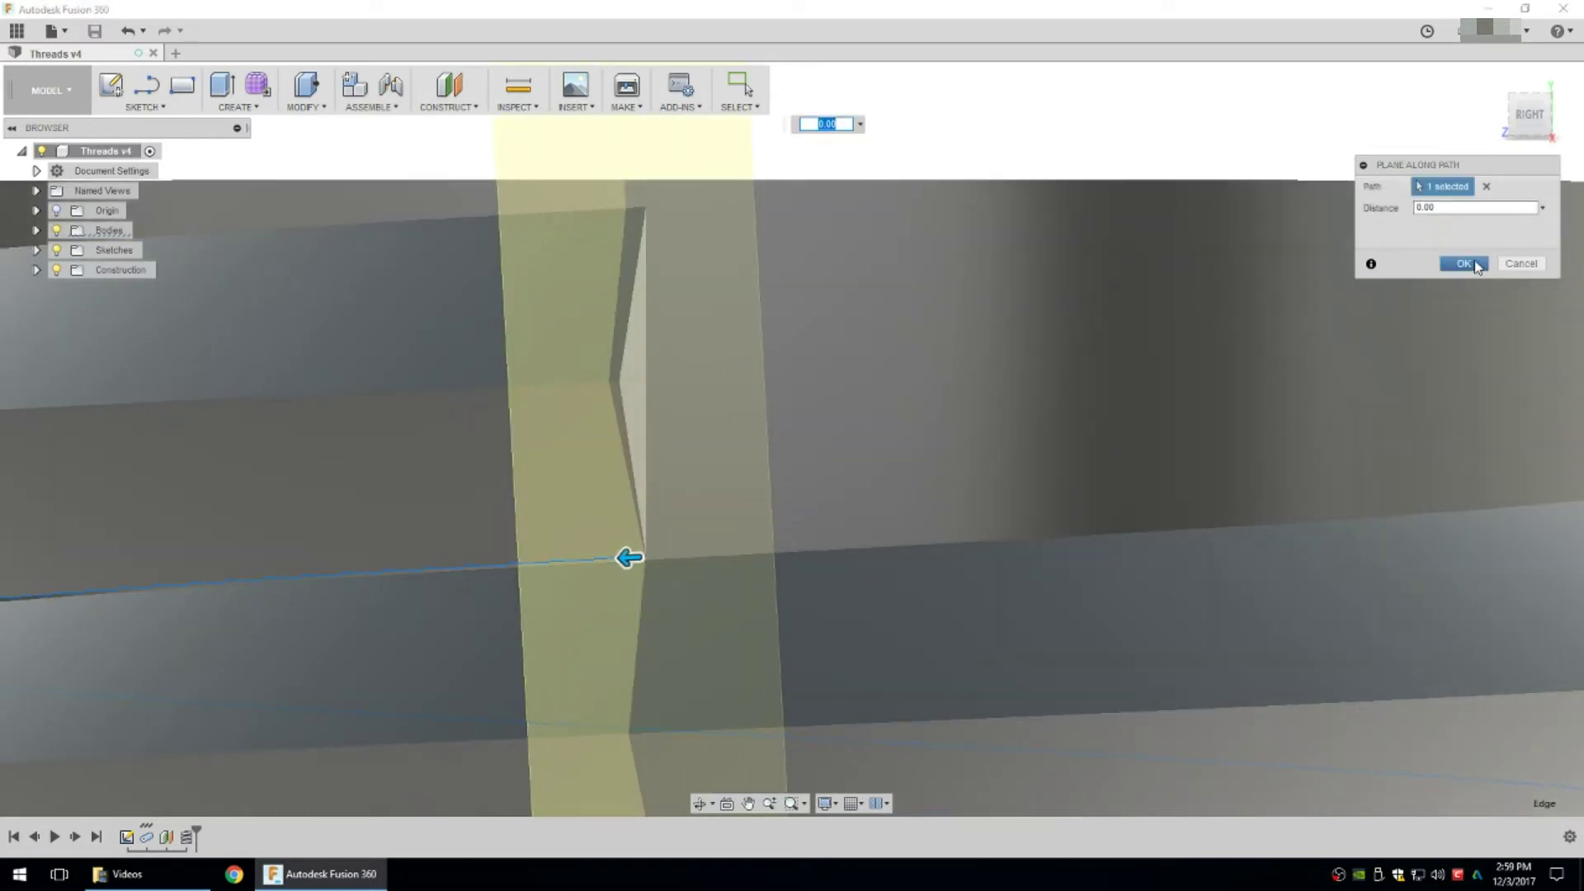
pyautogui.click(1464, 263)
# Split the threaded pipe body using the new construction plane as the splitting tool.
pyautogui.click(256, 108)
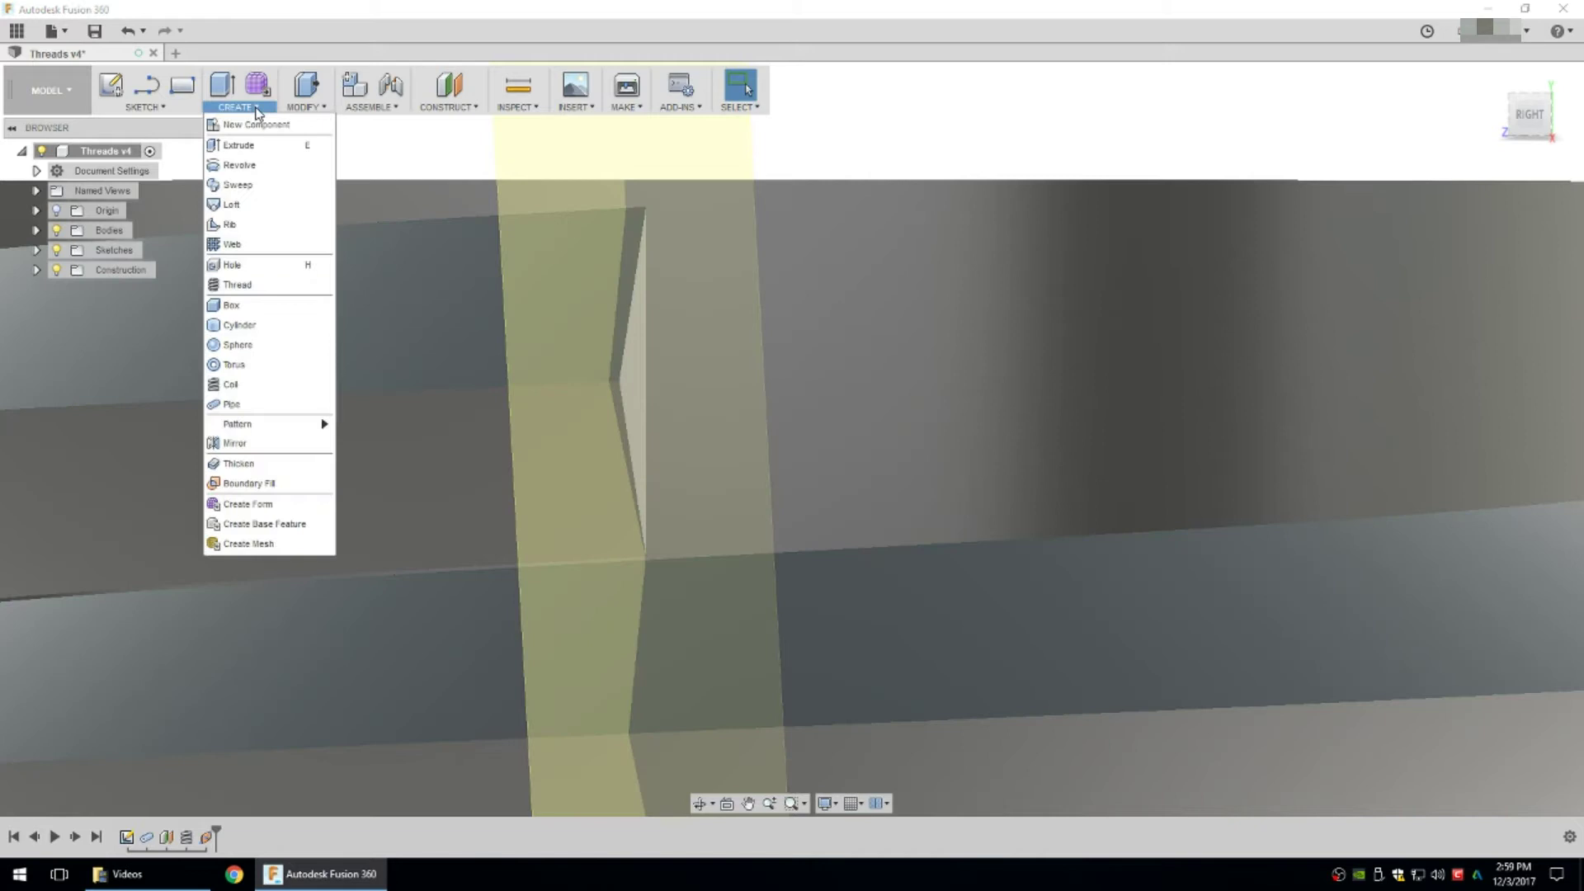
pyautogui.click(305, 107)
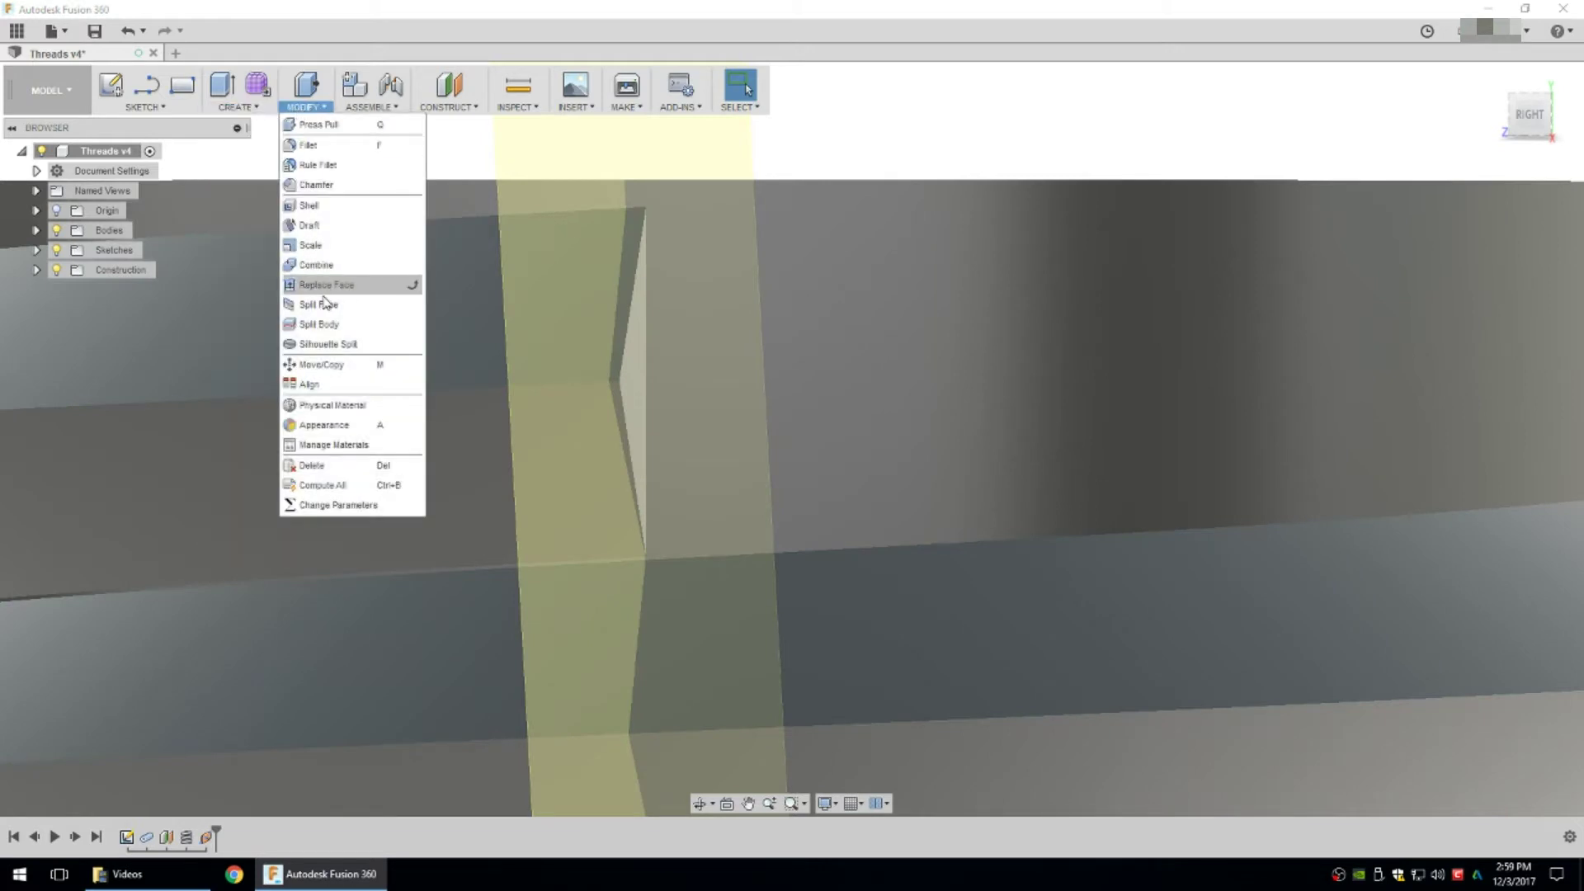
pyautogui.click(326, 326)
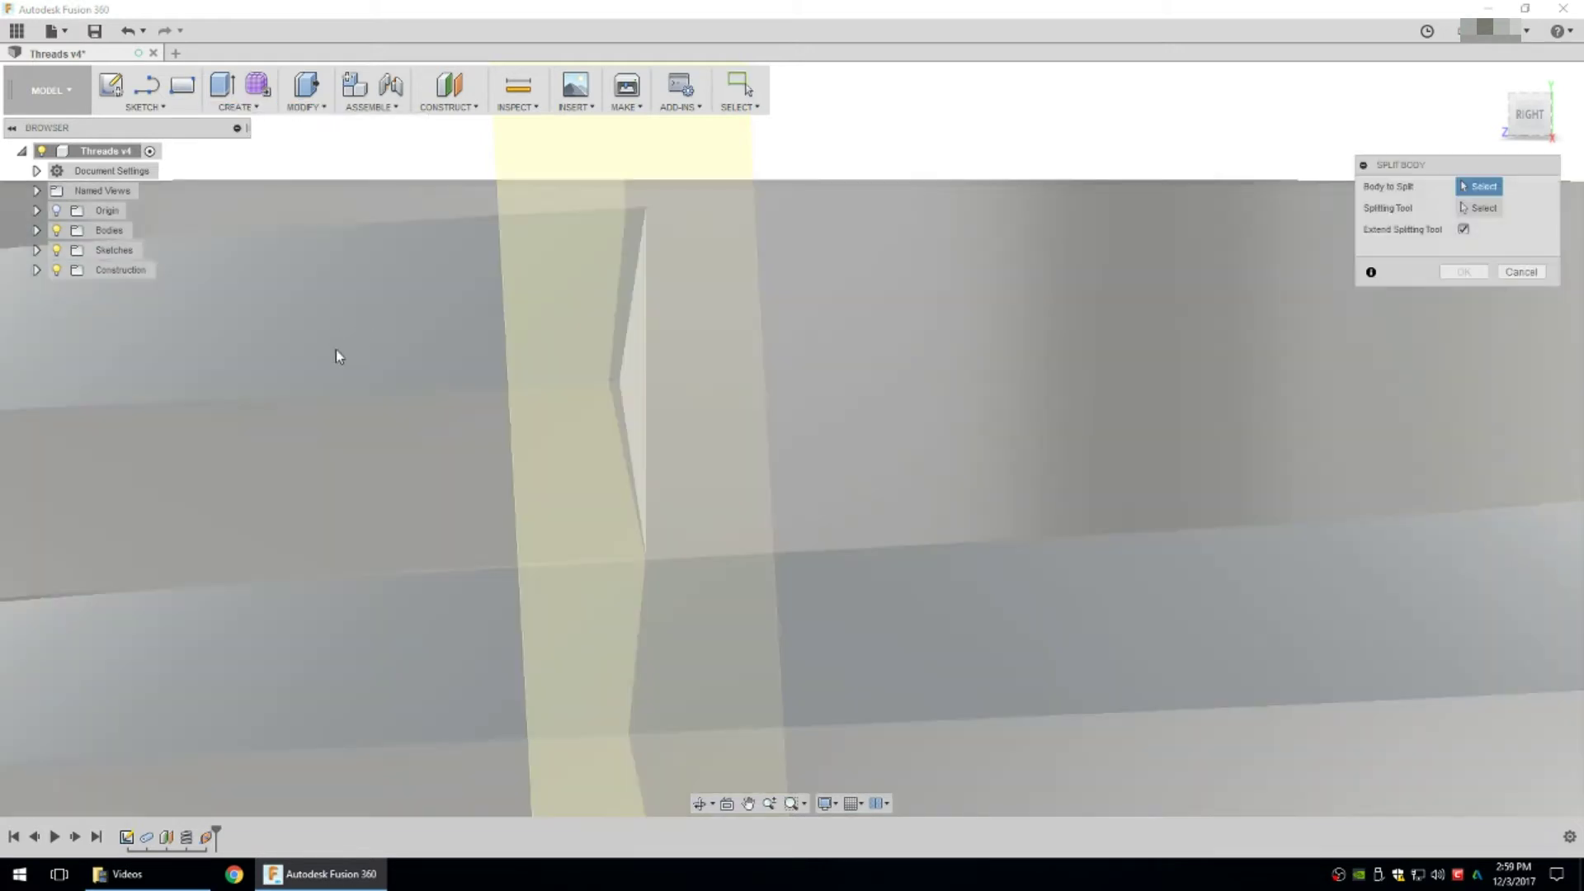
pyautogui.click(316, 347)
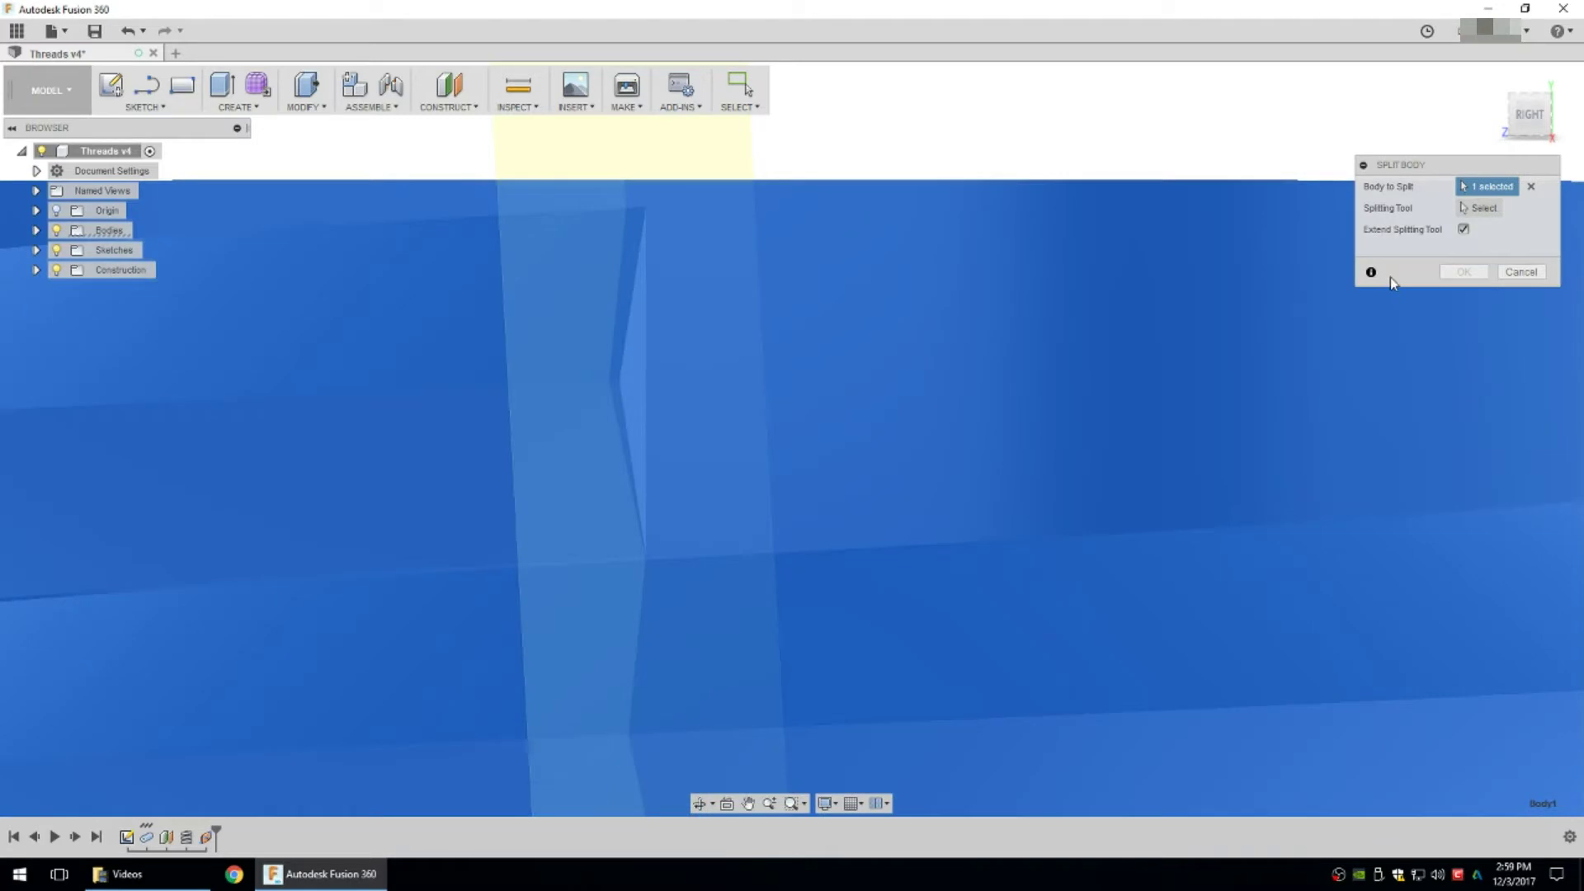
pyautogui.click(1479, 208)
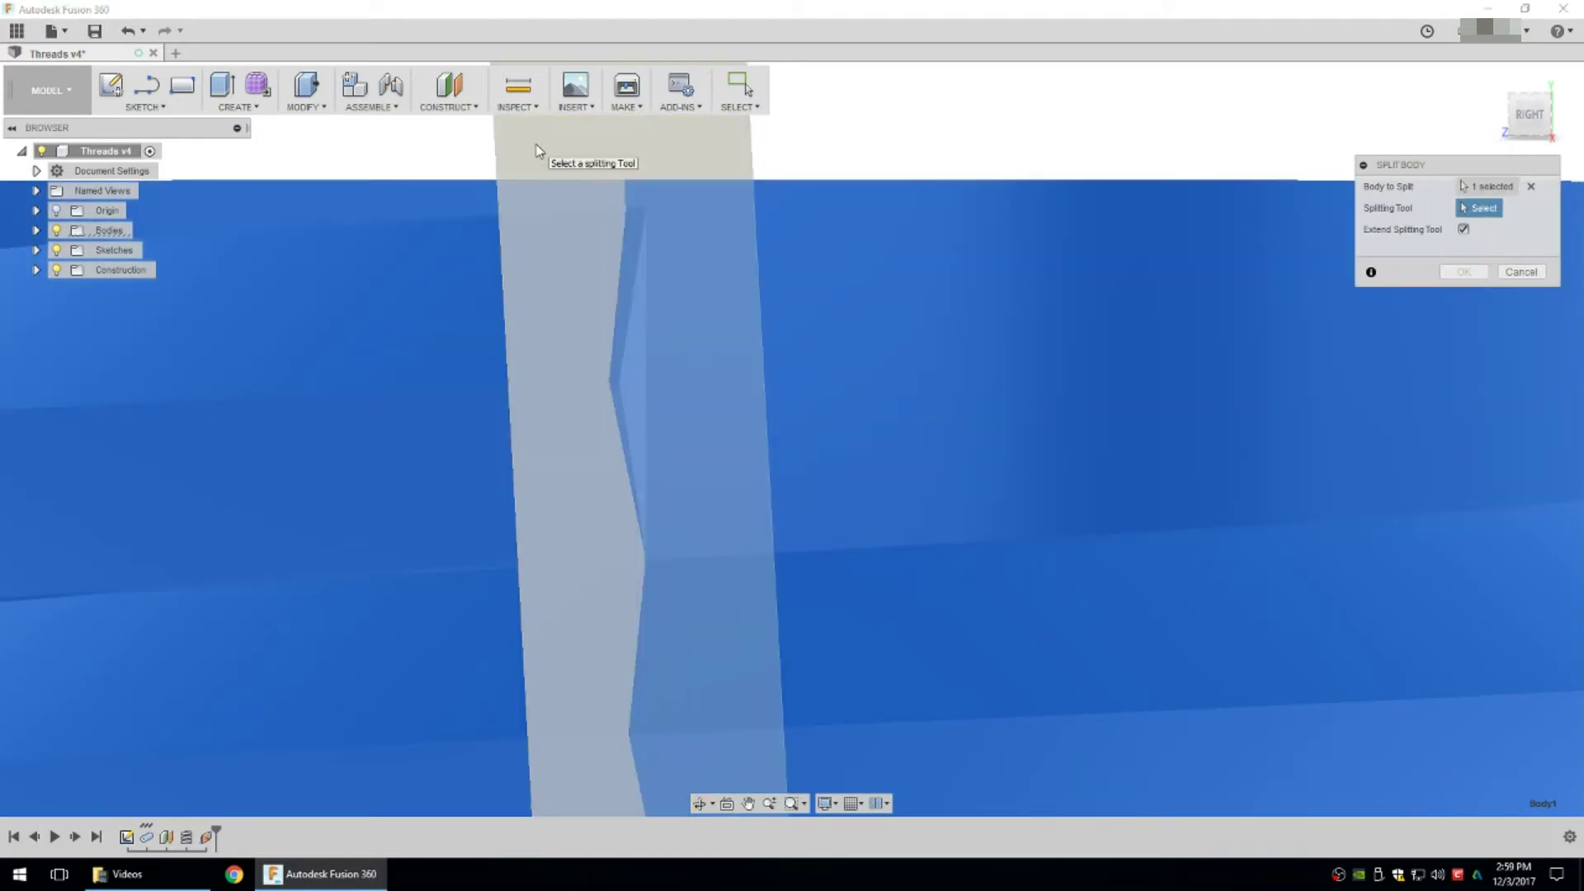
pyautogui.click(537, 147)
pyautogui.click(1470, 263)
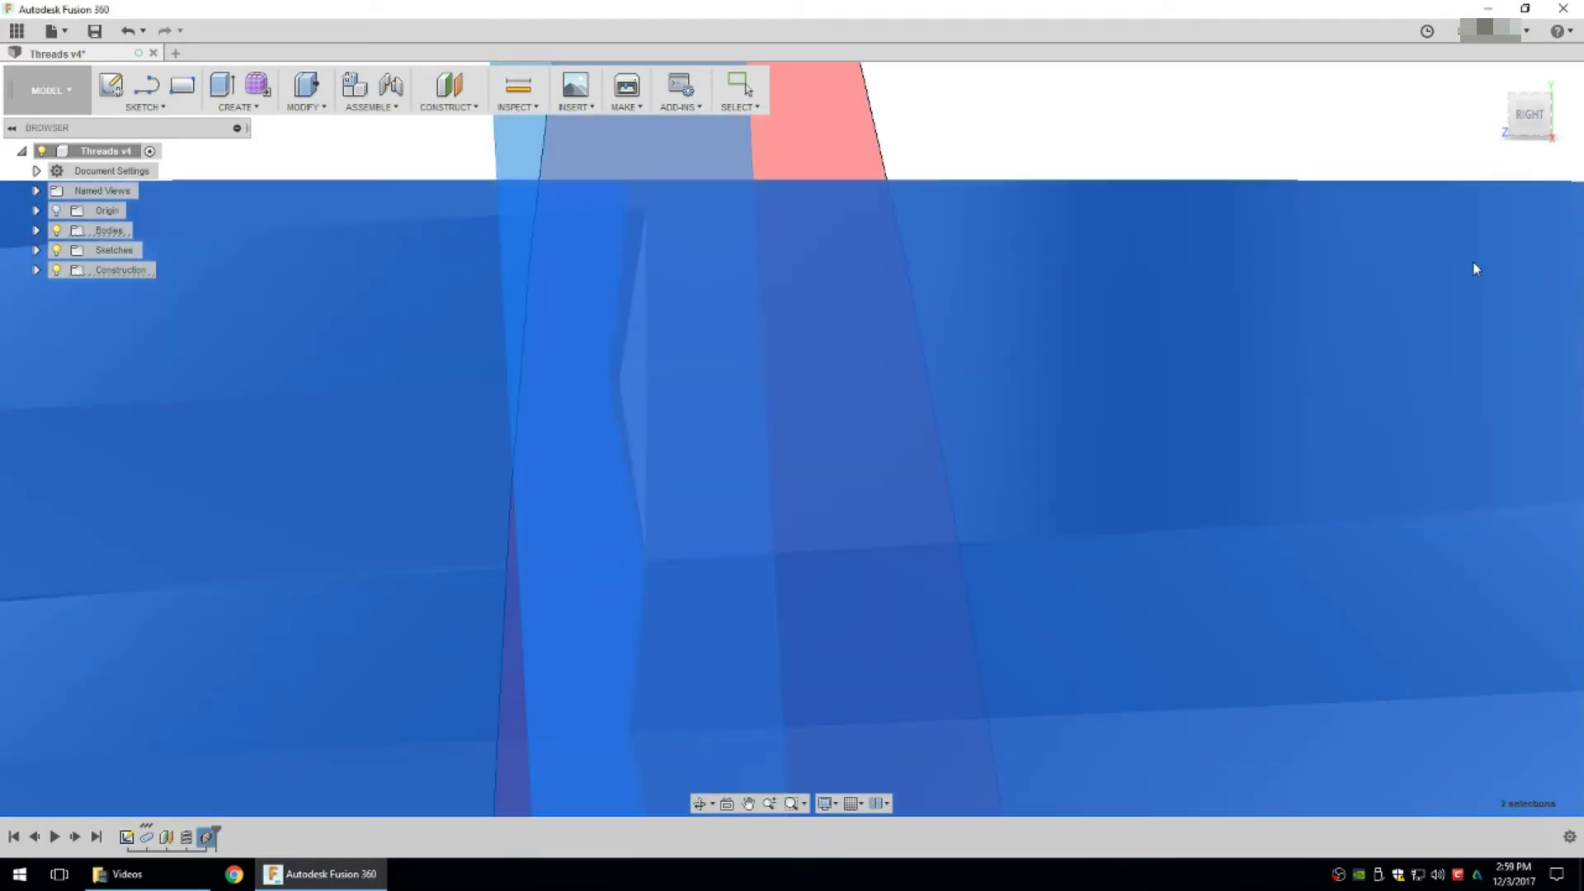
# Hide Plane6 in the Browser and delete the thin sliver face at the thread end.
pyautogui.scroll(-2, 987, 324)
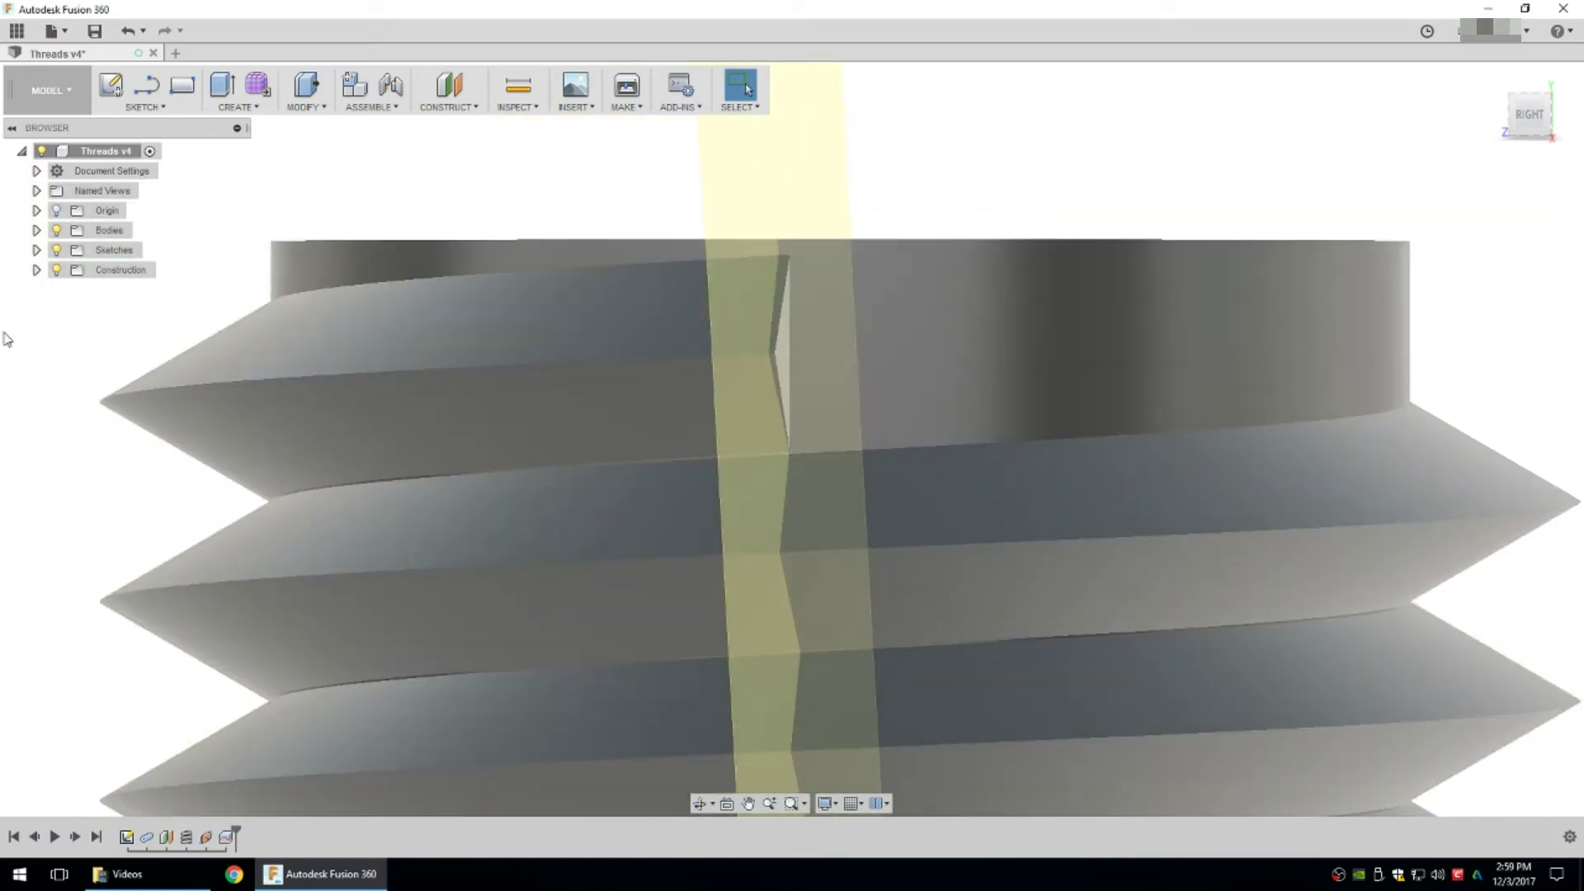
pyautogui.click(36, 270)
pyautogui.click(71, 309)
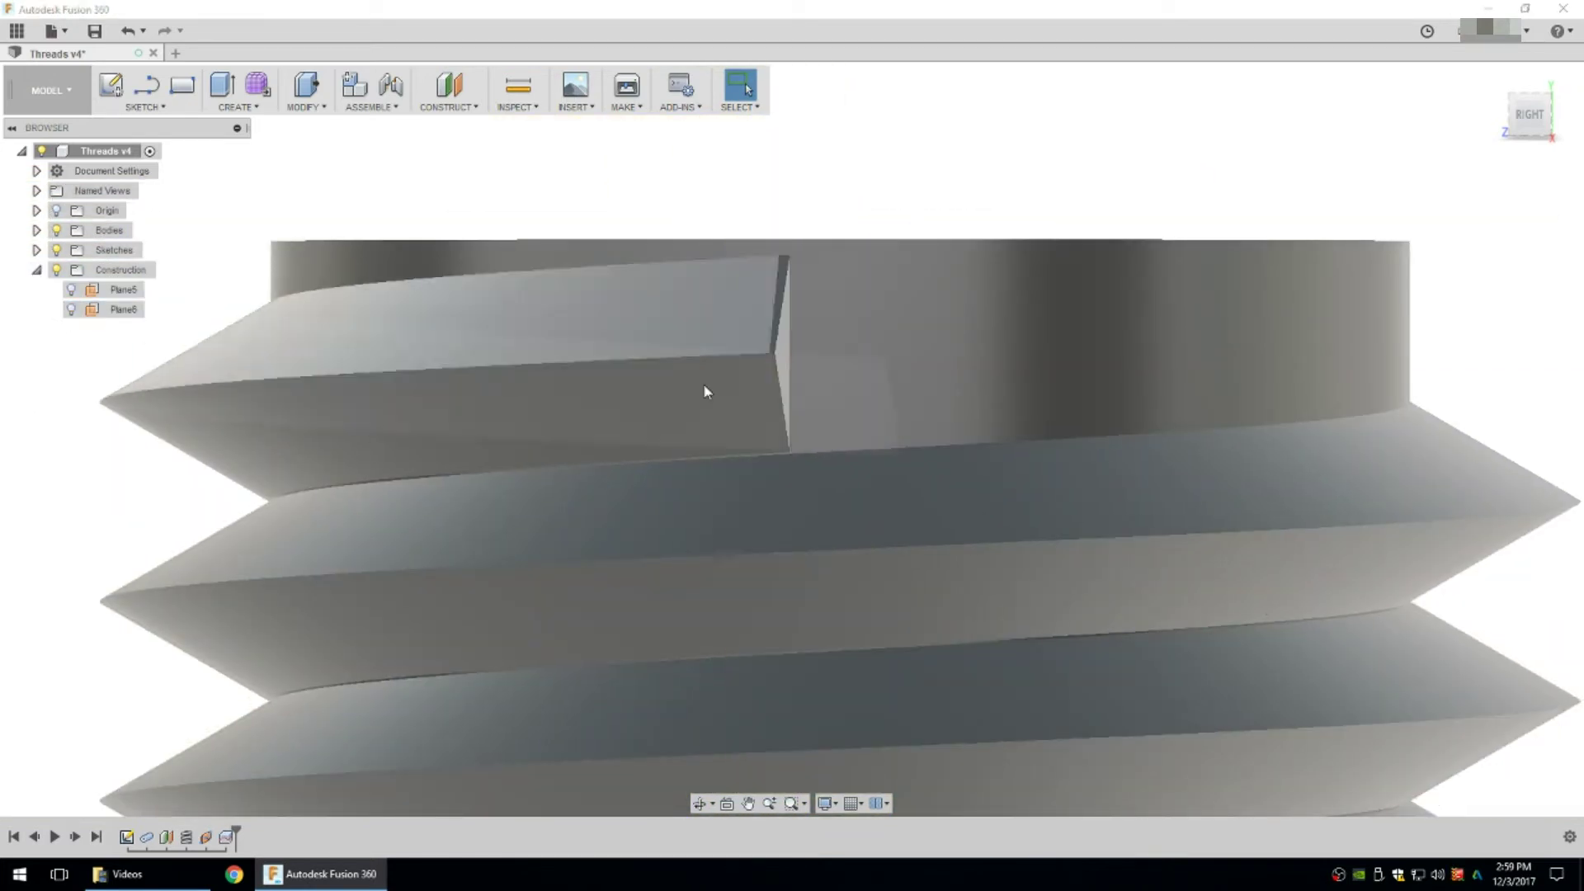
pyautogui.scroll(5, 835, 321)
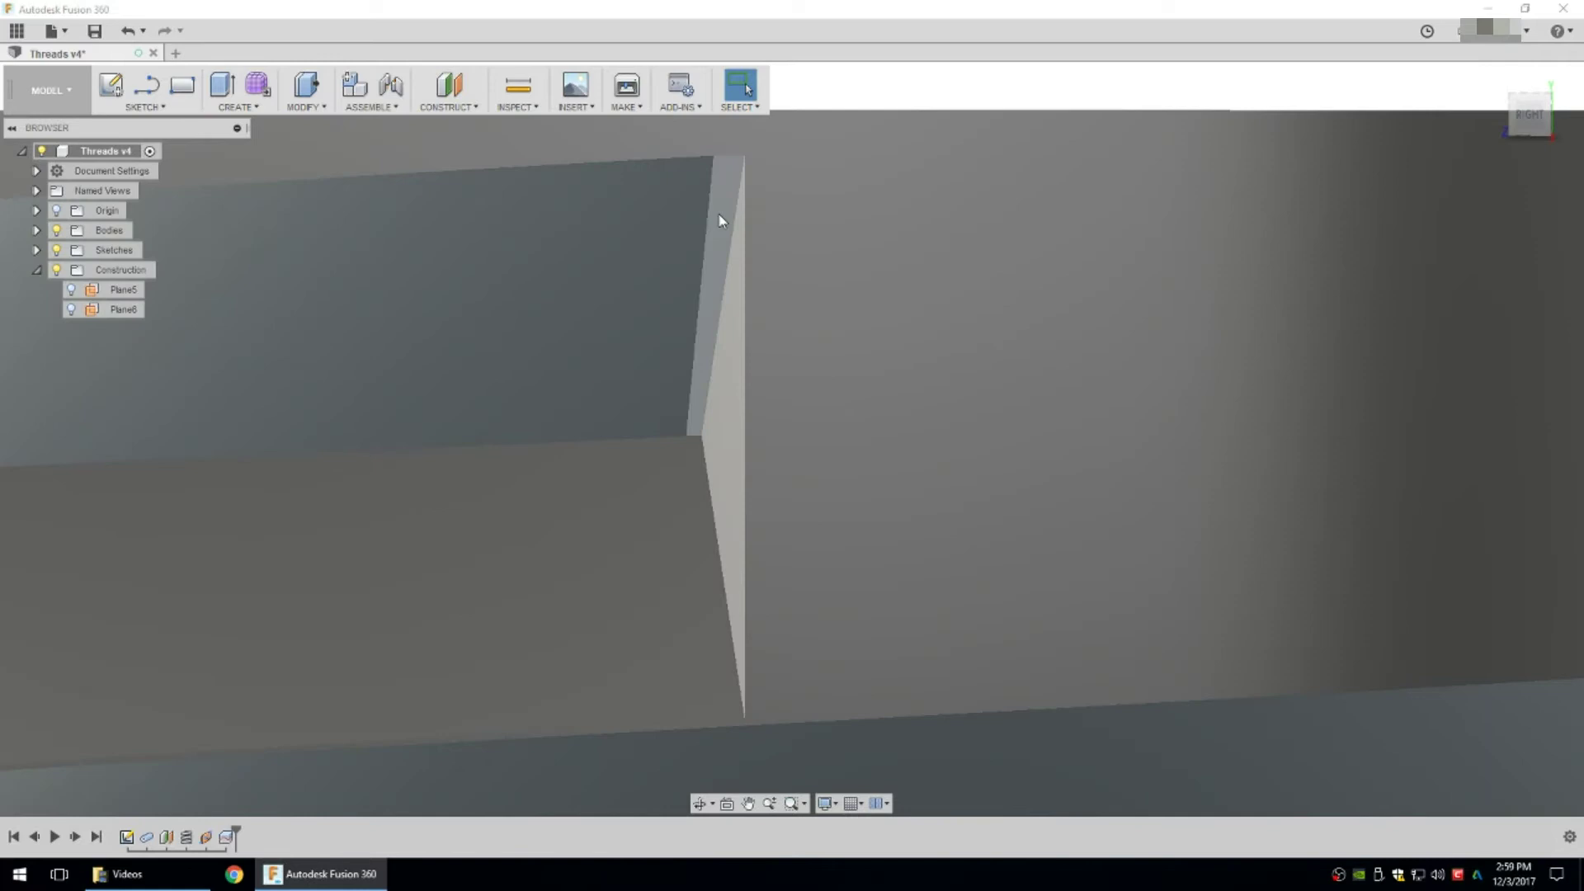
pyautogui.click(730, 426)
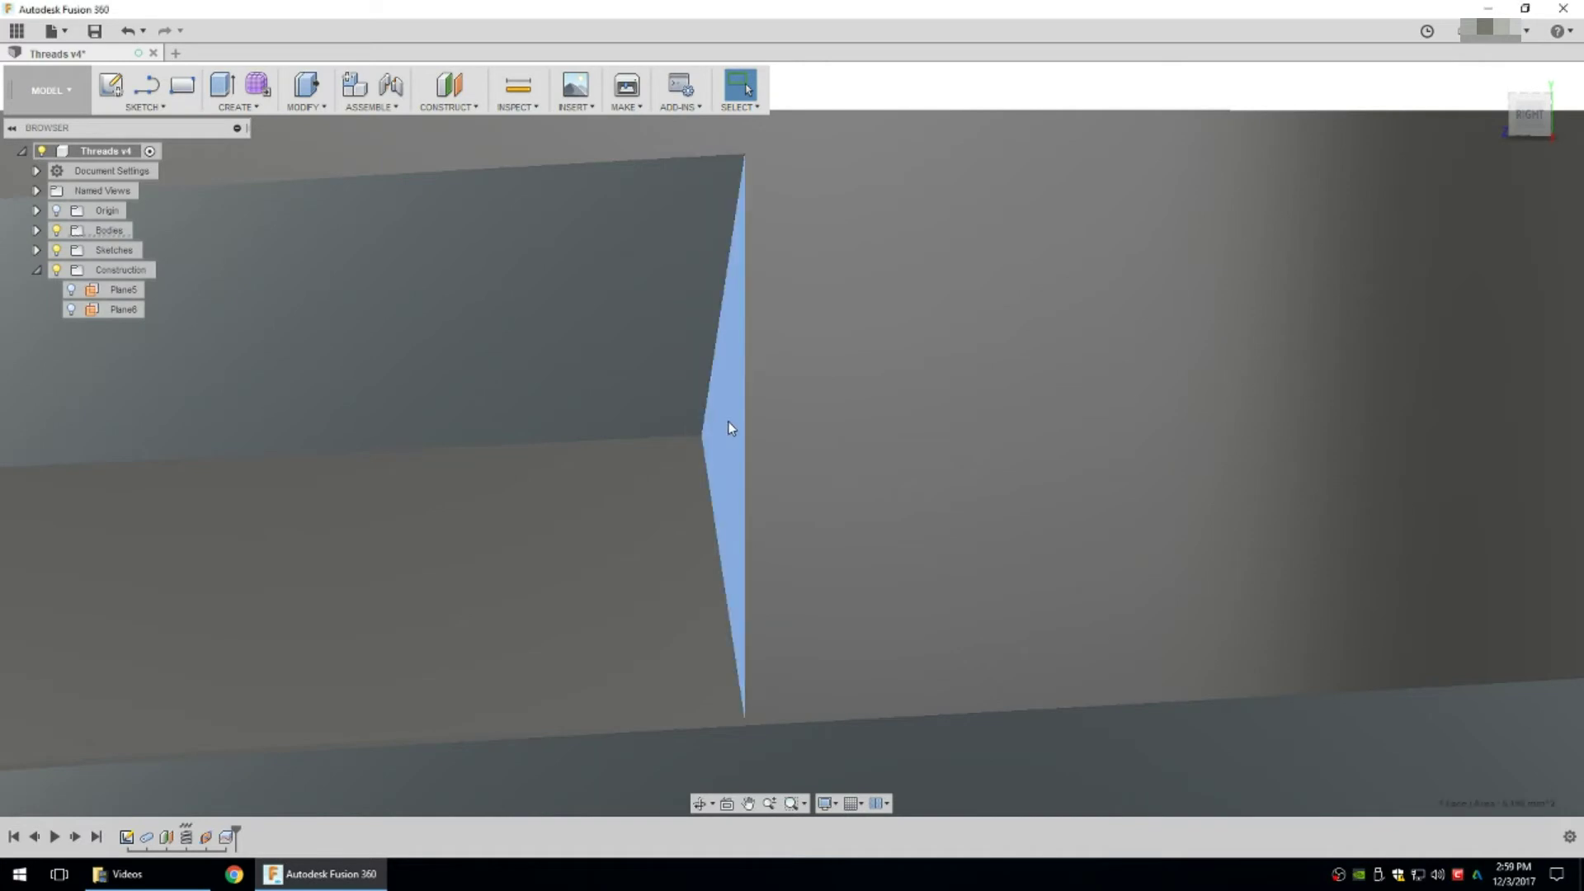
pyautogui.press('Delete')
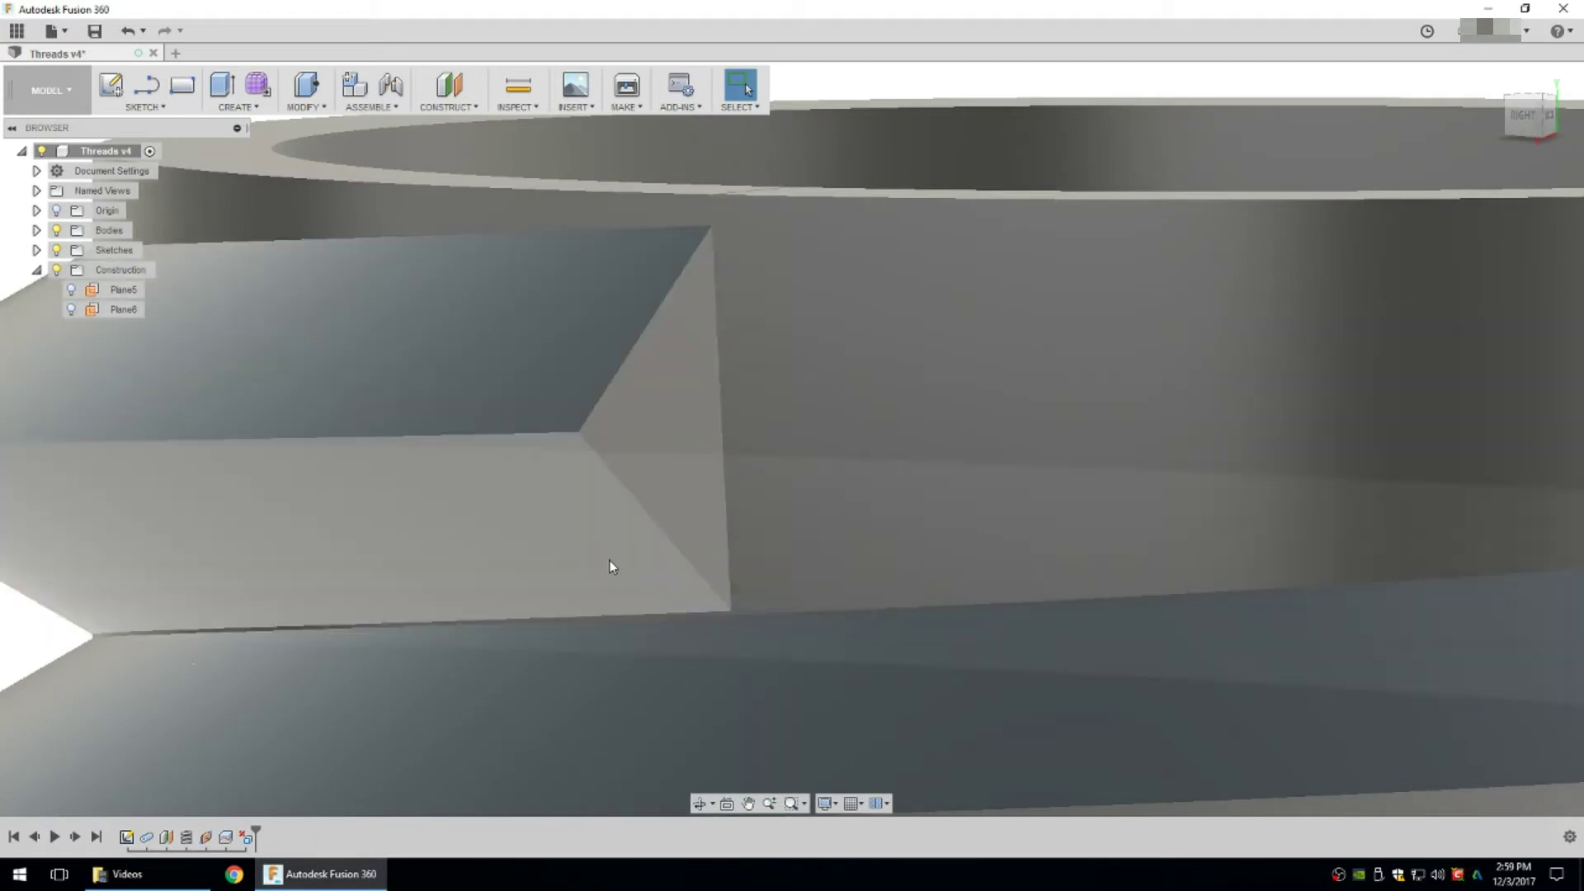
# Orbit and zoom to view the whole threaded pipe side-on, down to its plain bottom end.
pyautogui.scroll(-5, 721, 498)
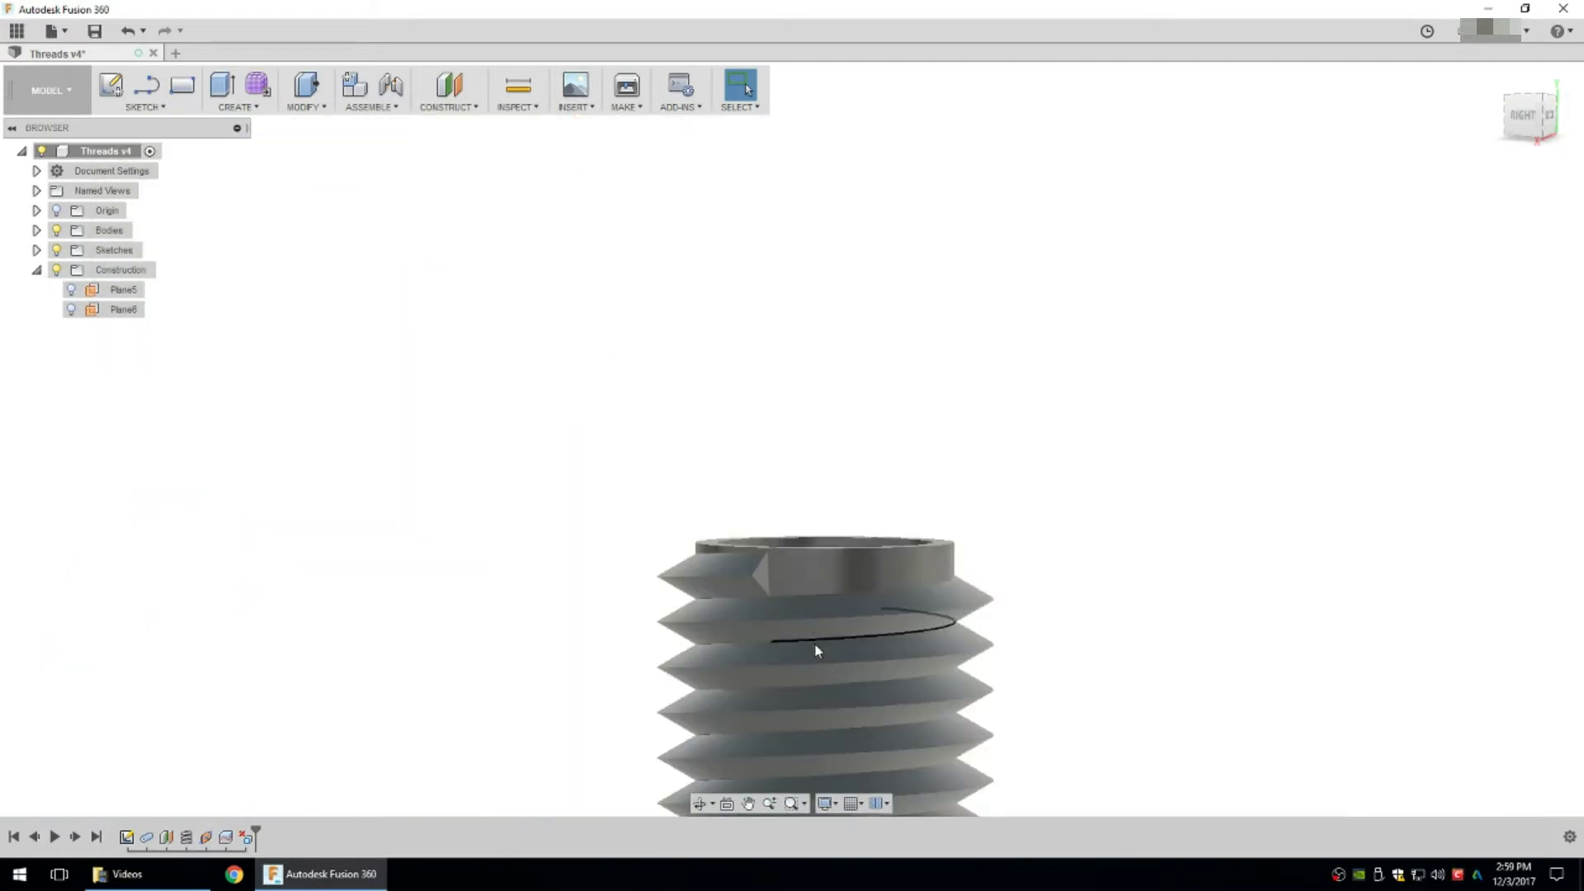
pyautogui.moveTo(817, 651); pyautogui.dragTo(754, 633, button='middle')
pyautogui.scroll(2, 625, 592)
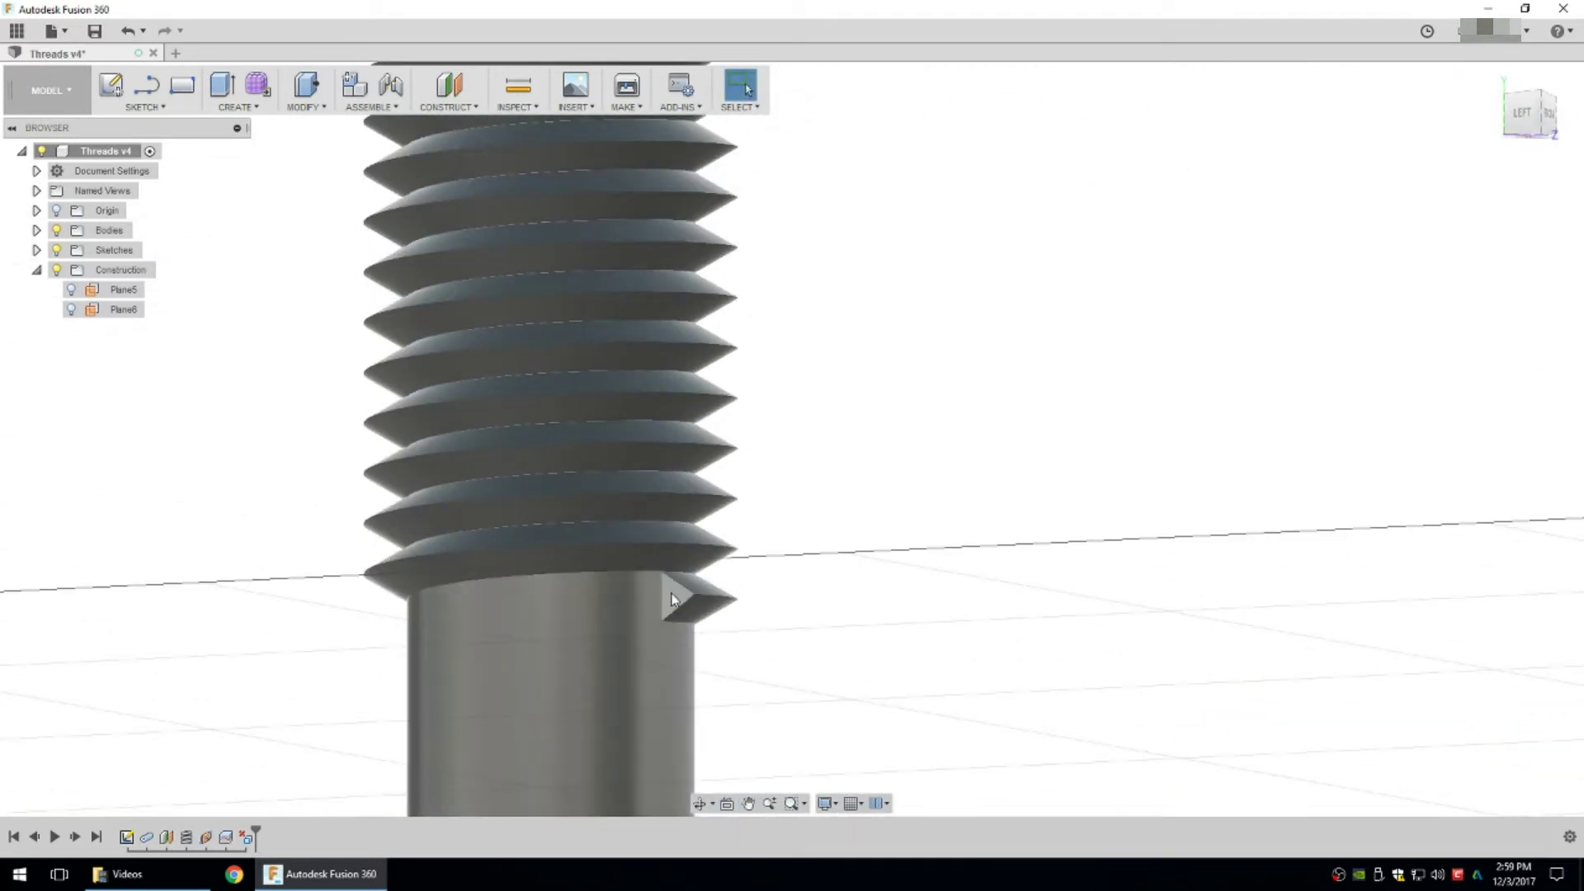
pyautogui.scroll(-5, 673, 598)
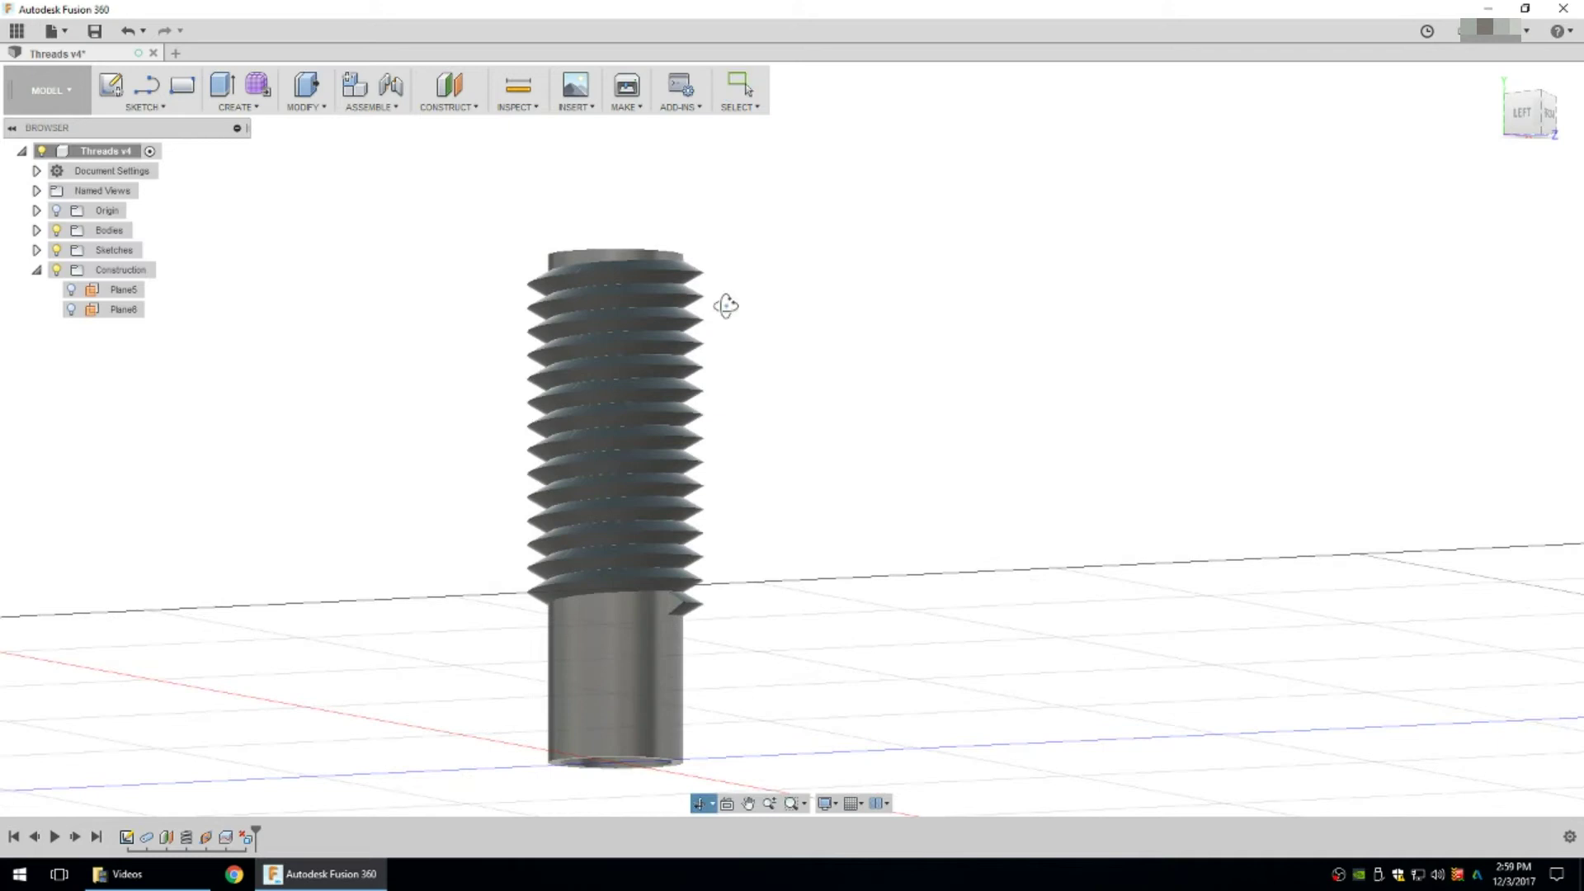
pyautogui.keyDown('shift'); pyautogui.moveTo(726, 306); pyautogui.dragTo(660, 450, button='middle'); pyautogui.keyUp('shift')
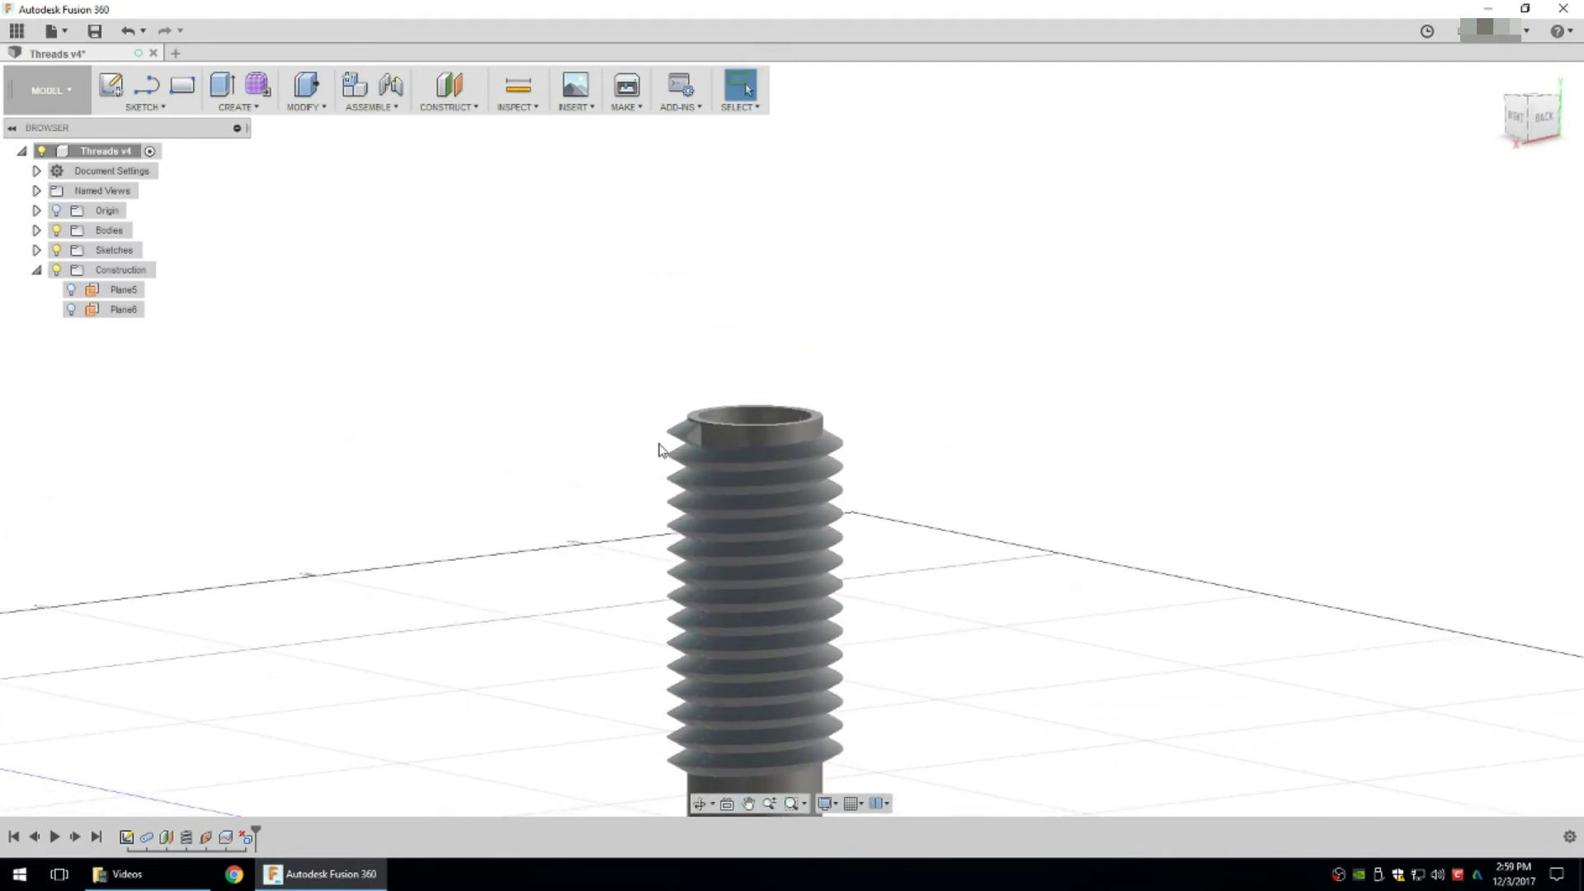
pyautogui.scroll(3, 660, 450)
pyautogui.scroll(-4, 722, 571)
pyautogui.moveTo(723, 571)
pyautogui.keyDown('shift'); pyautogui.mouseDown(button='middle')
pyautogui.moveTo(665, 594)
pyautogui.moveTo(737, 551)
pyautogui.mouseUp(button='middle'); pyautogui.keyUp('shift')
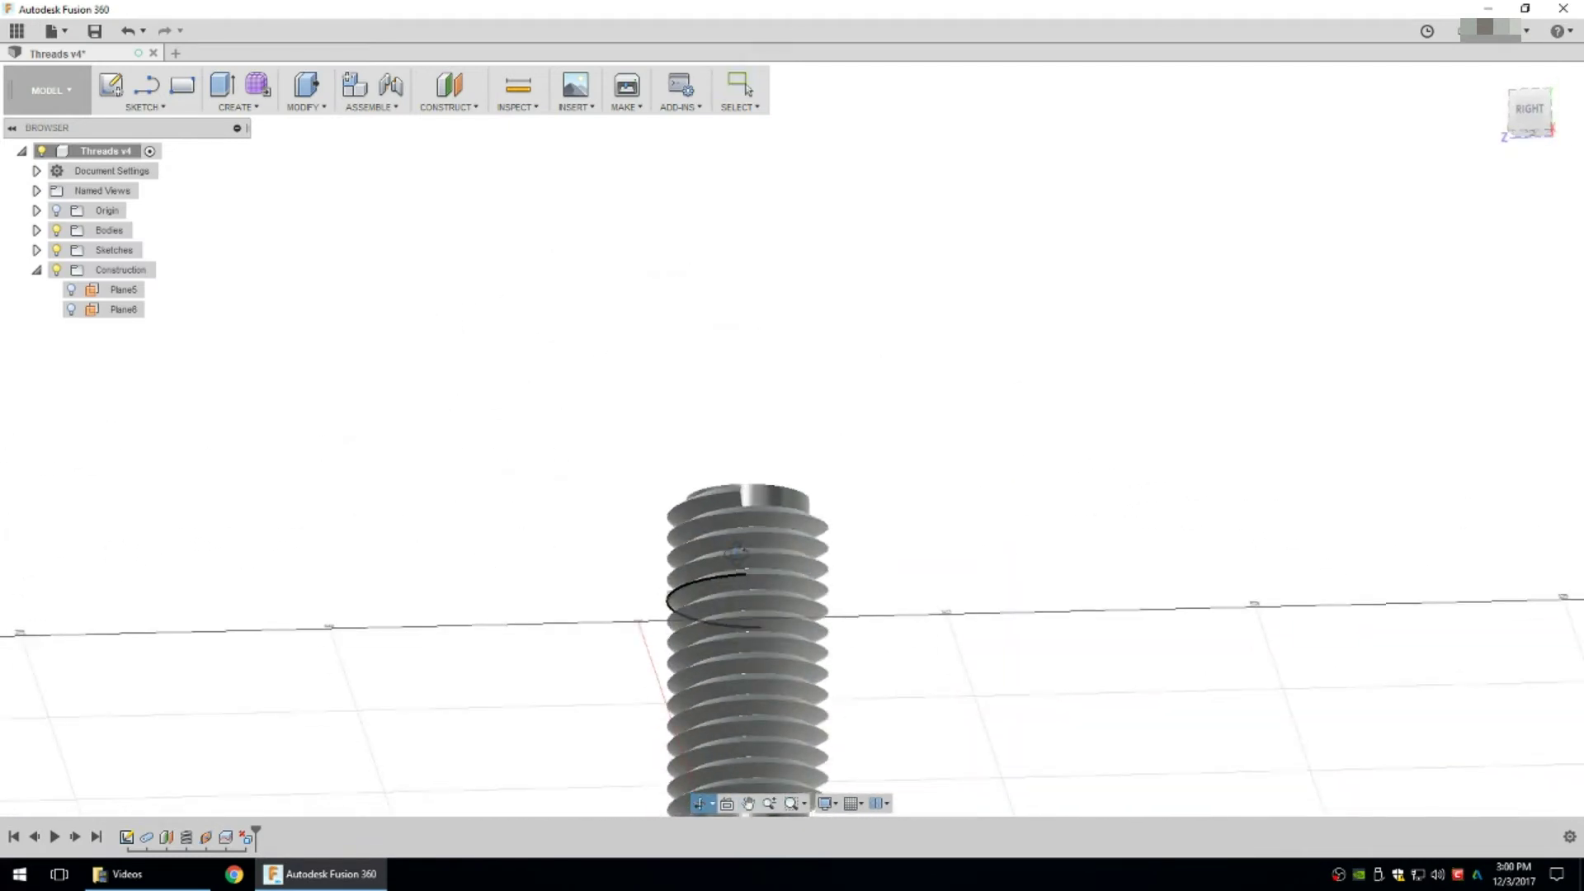
pyautogui.moveTo(748, 665); pyautogui.dragTo(693, 338, button='middle')
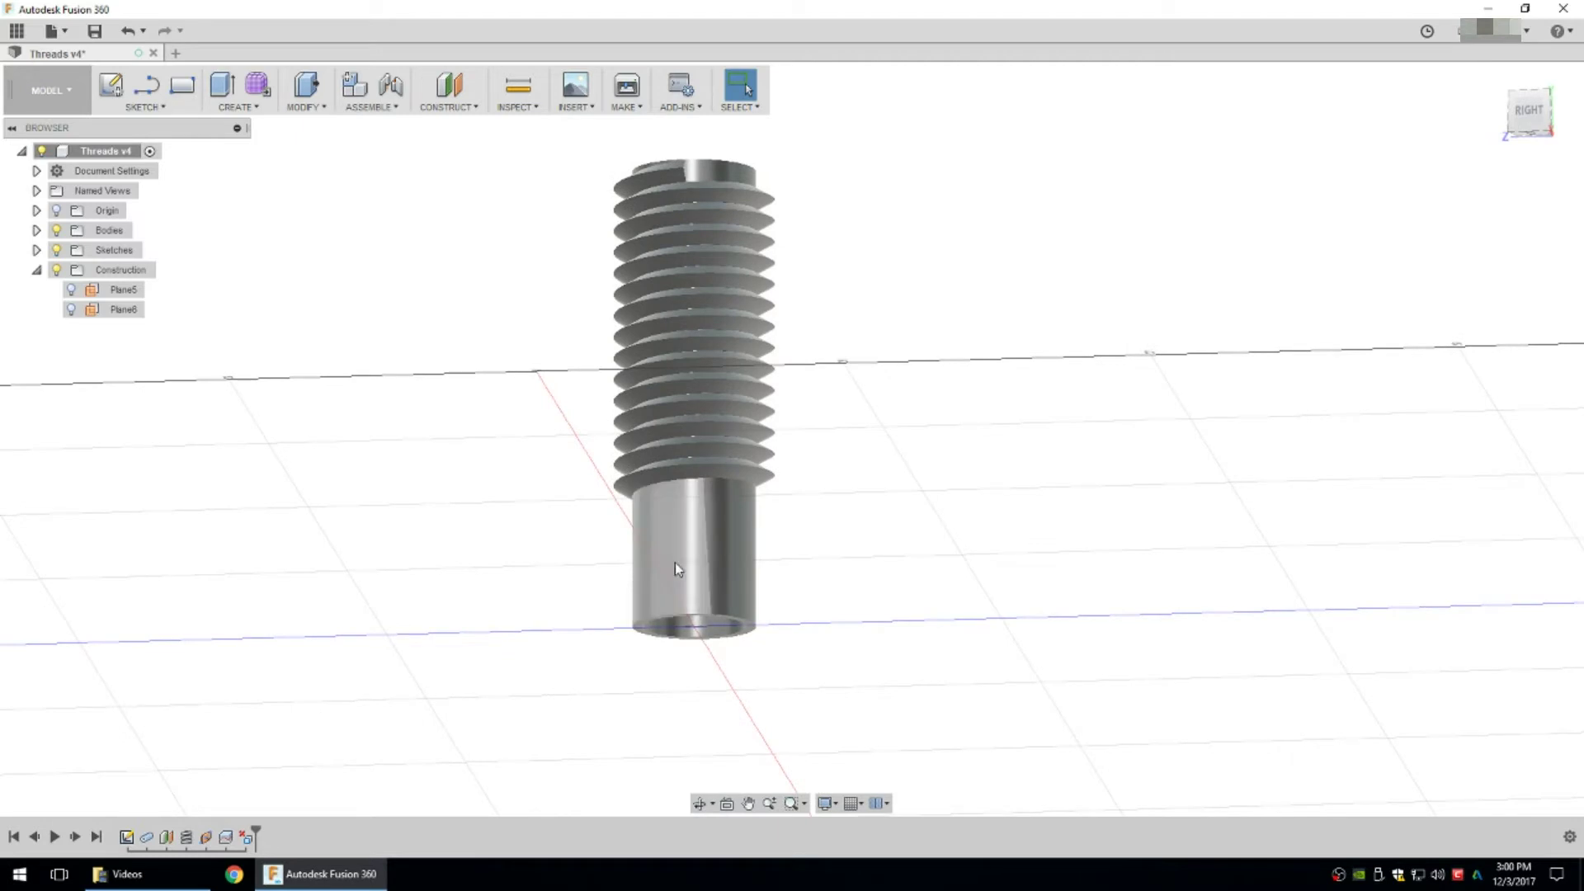
pyautogui.click(736, 551)
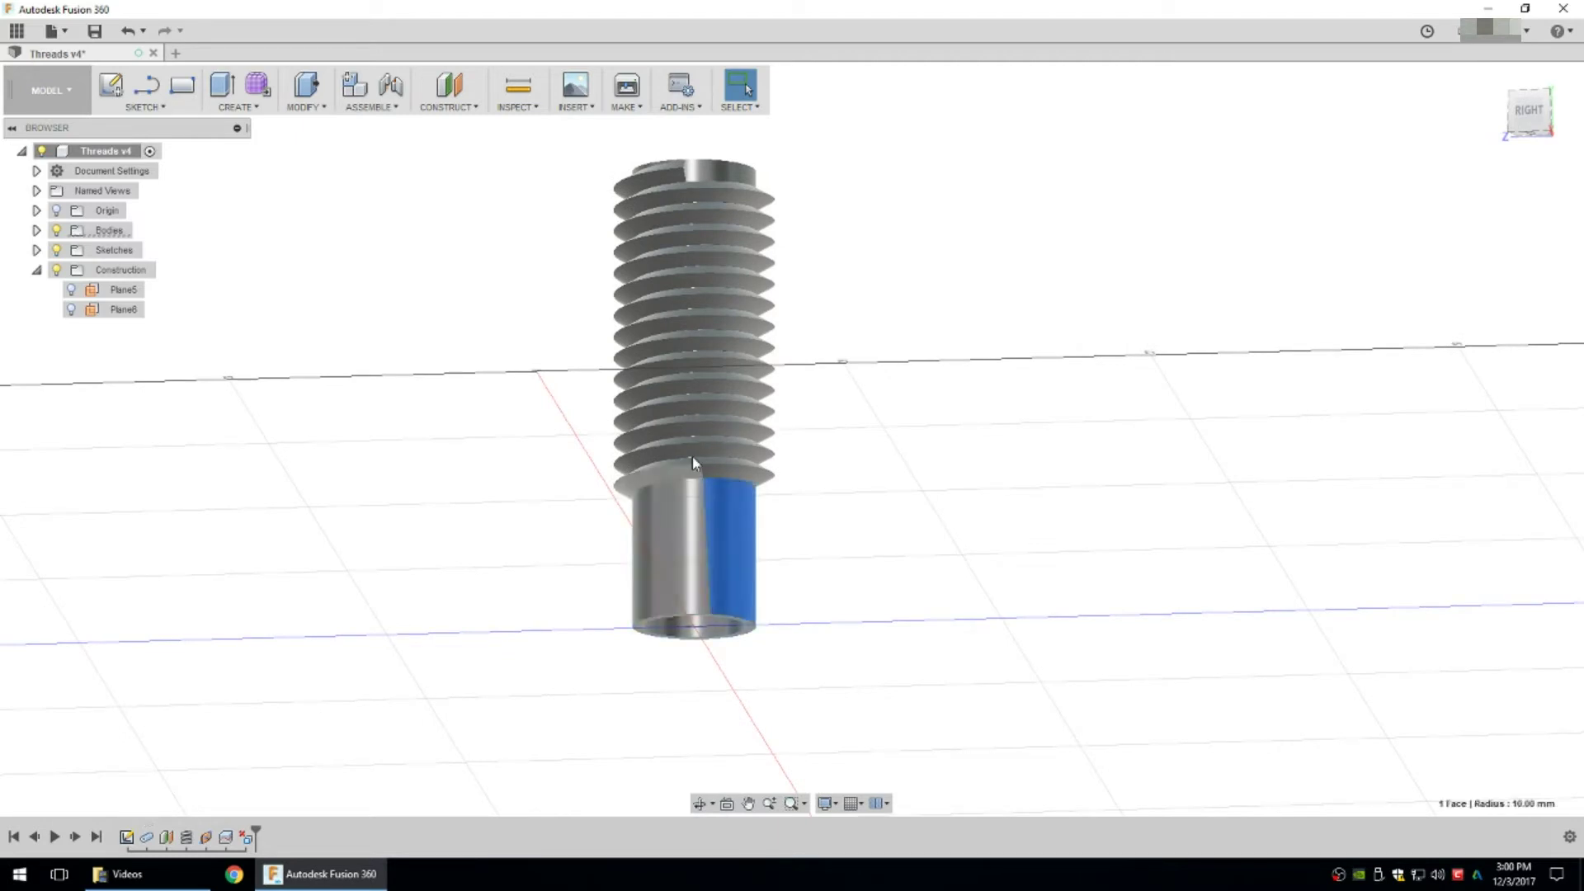
pyautogui.click(858, 661)
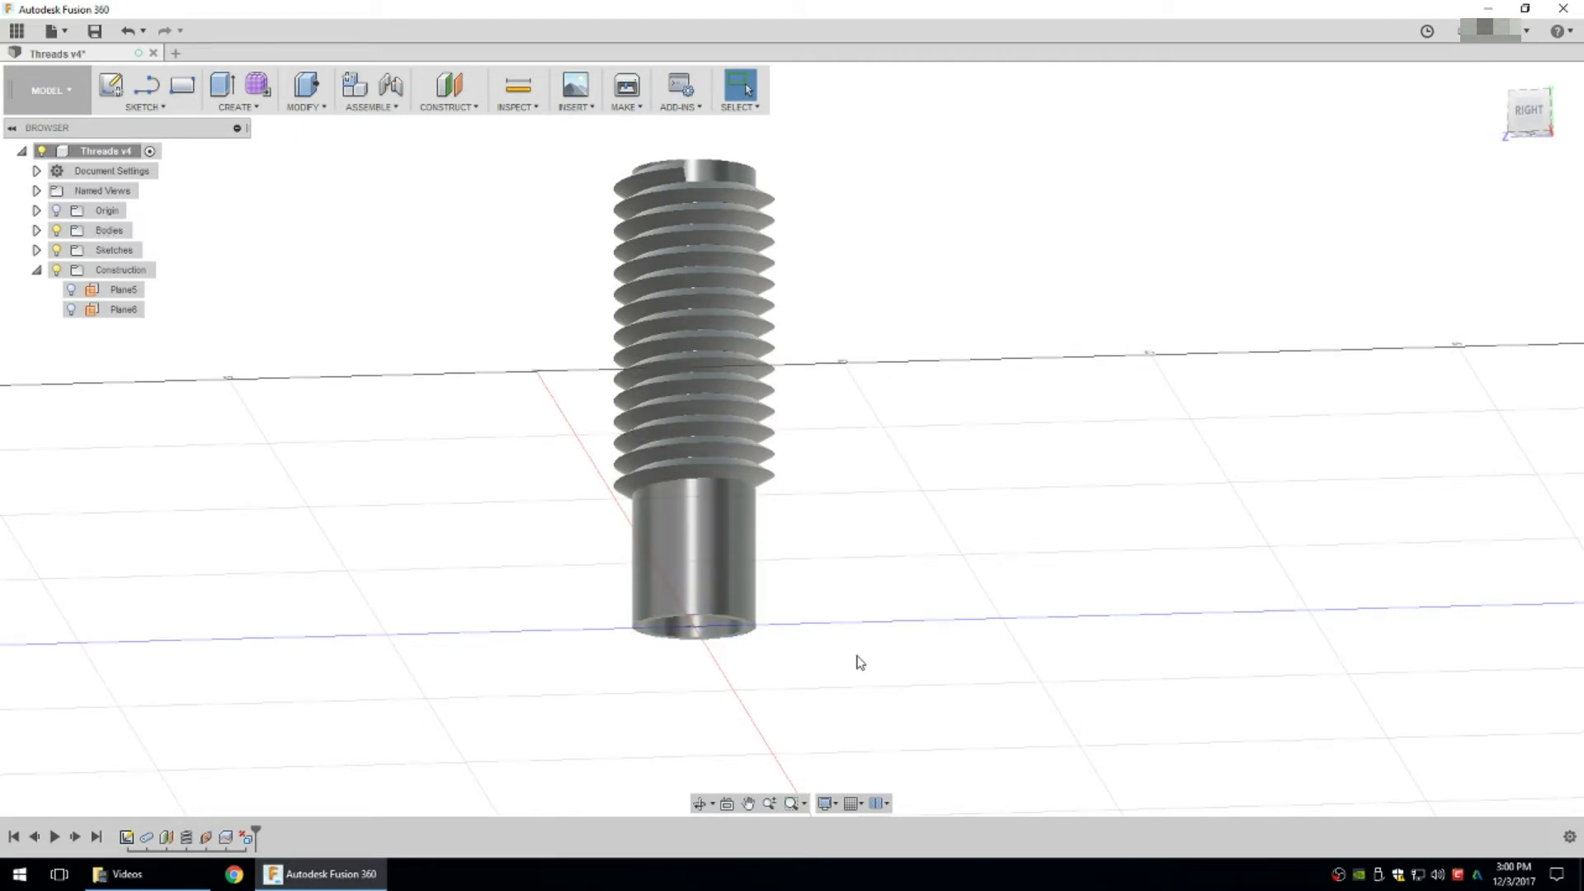
pyautogui.scroll(-3, 858, 662)
# Window-select the thread and pipe bodies and combine them with a Join operation.
pyautogui.moveTo(656, 325); pyautogui.dragTo(910, 691)
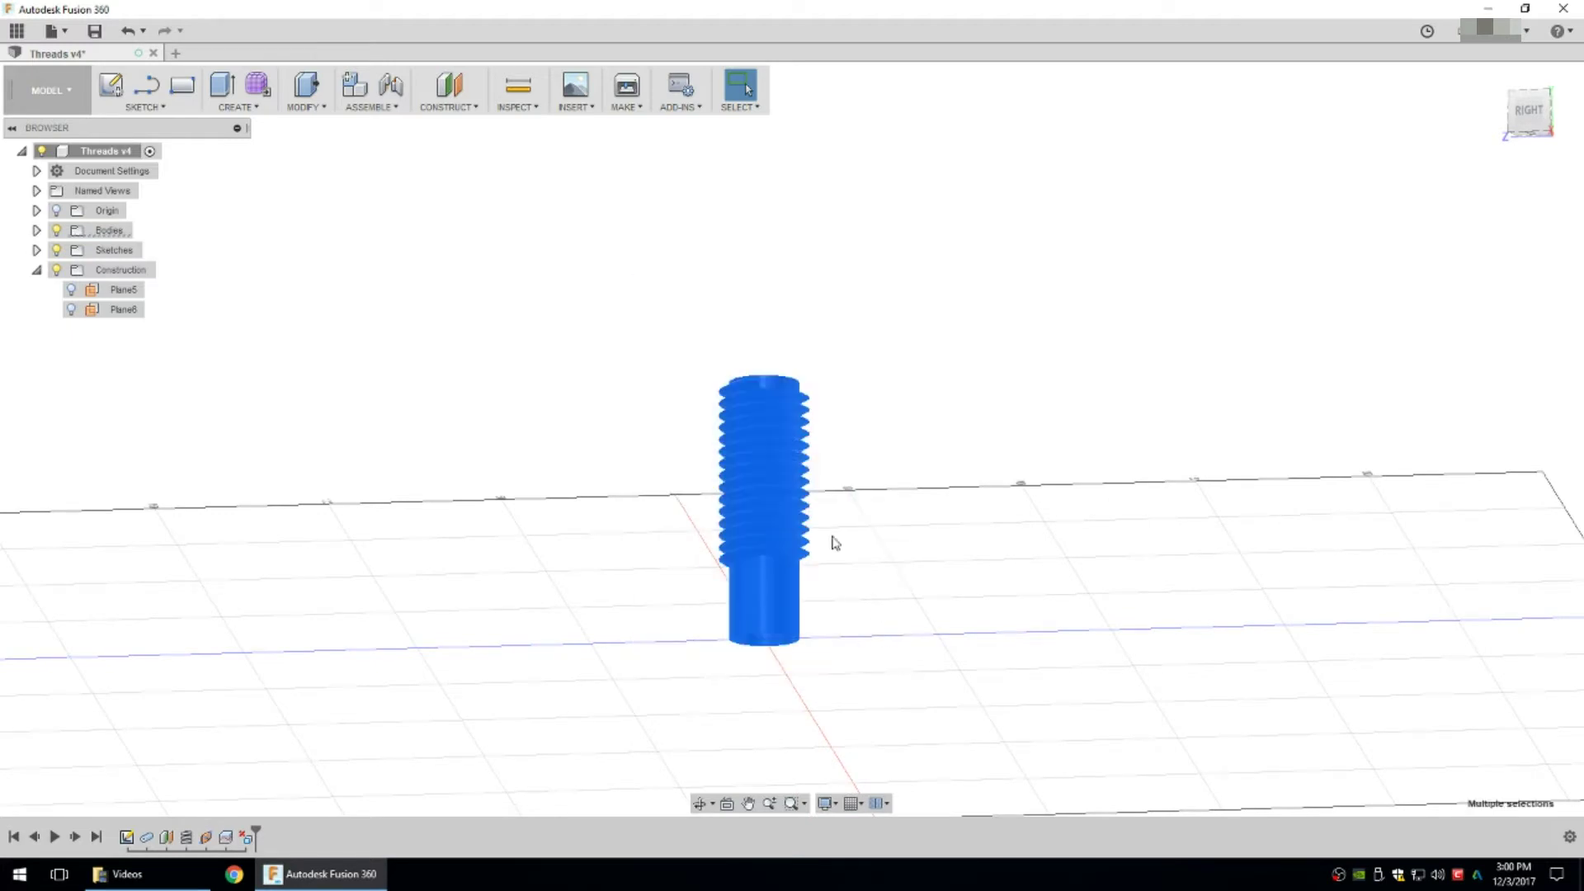
pyautogui.click(298, 103)
pyautogui.click(949, 324)
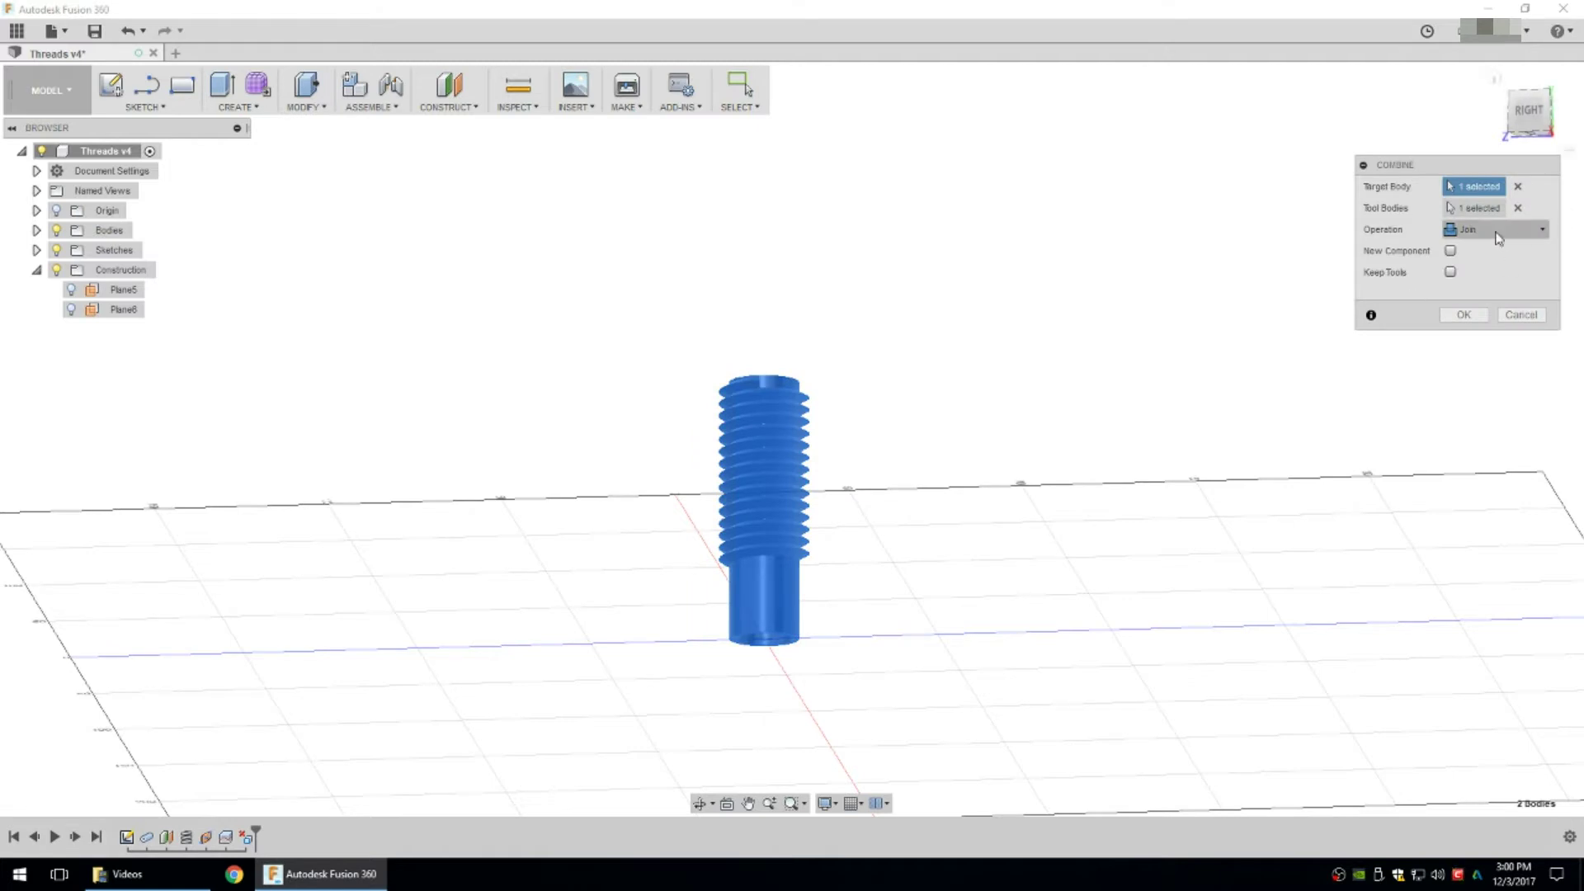
pyautogui.click(1461, 315)
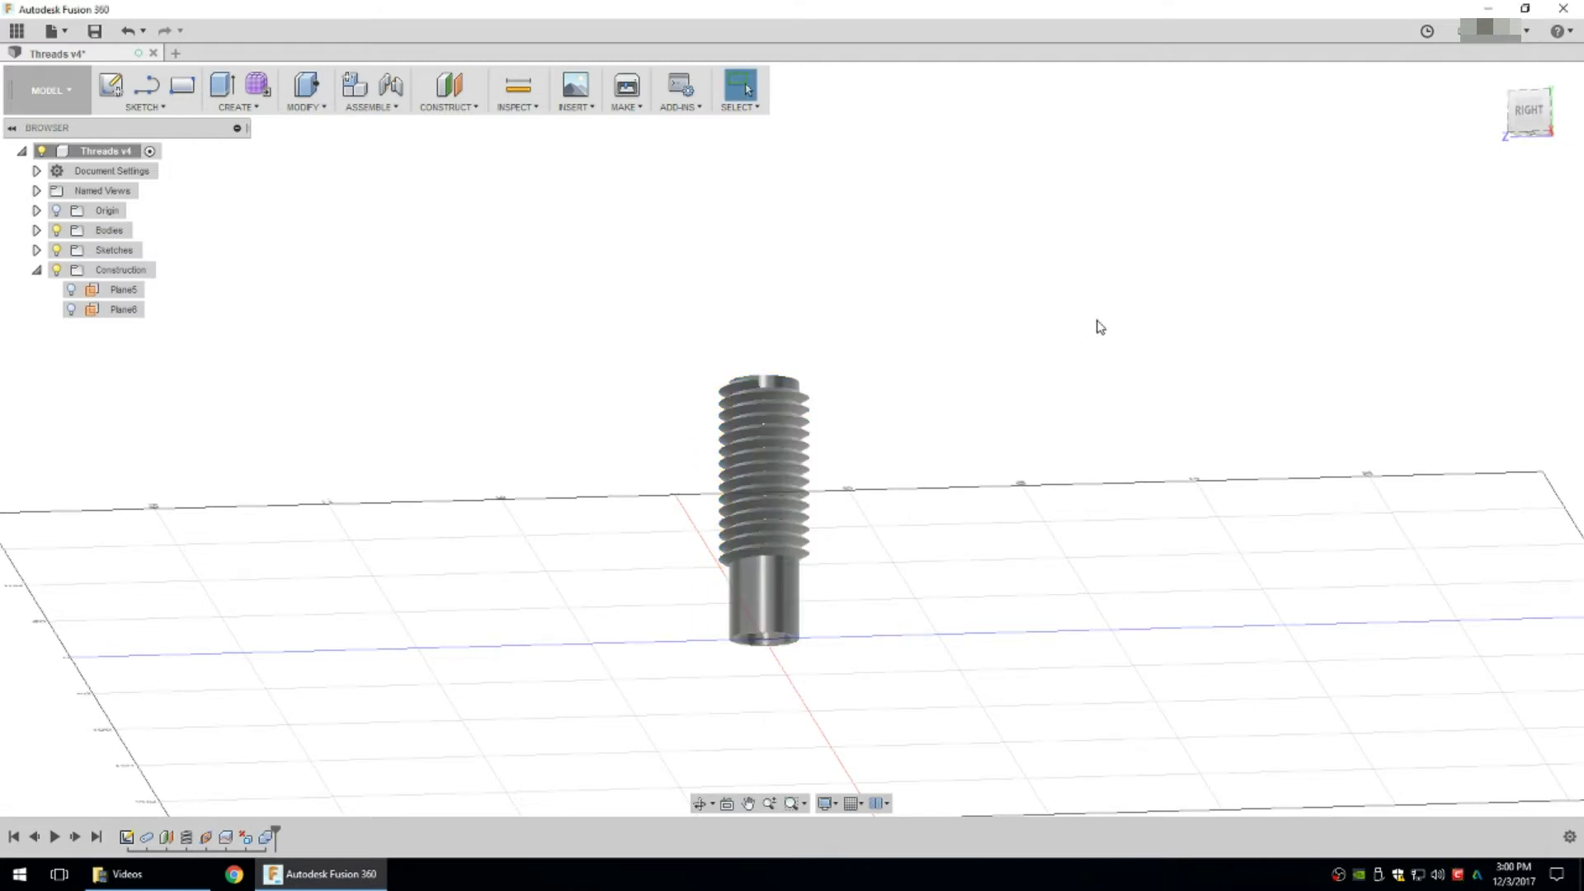
pyautogui.click(759, 594)
pyautogui.scroll(3, 863, 325)
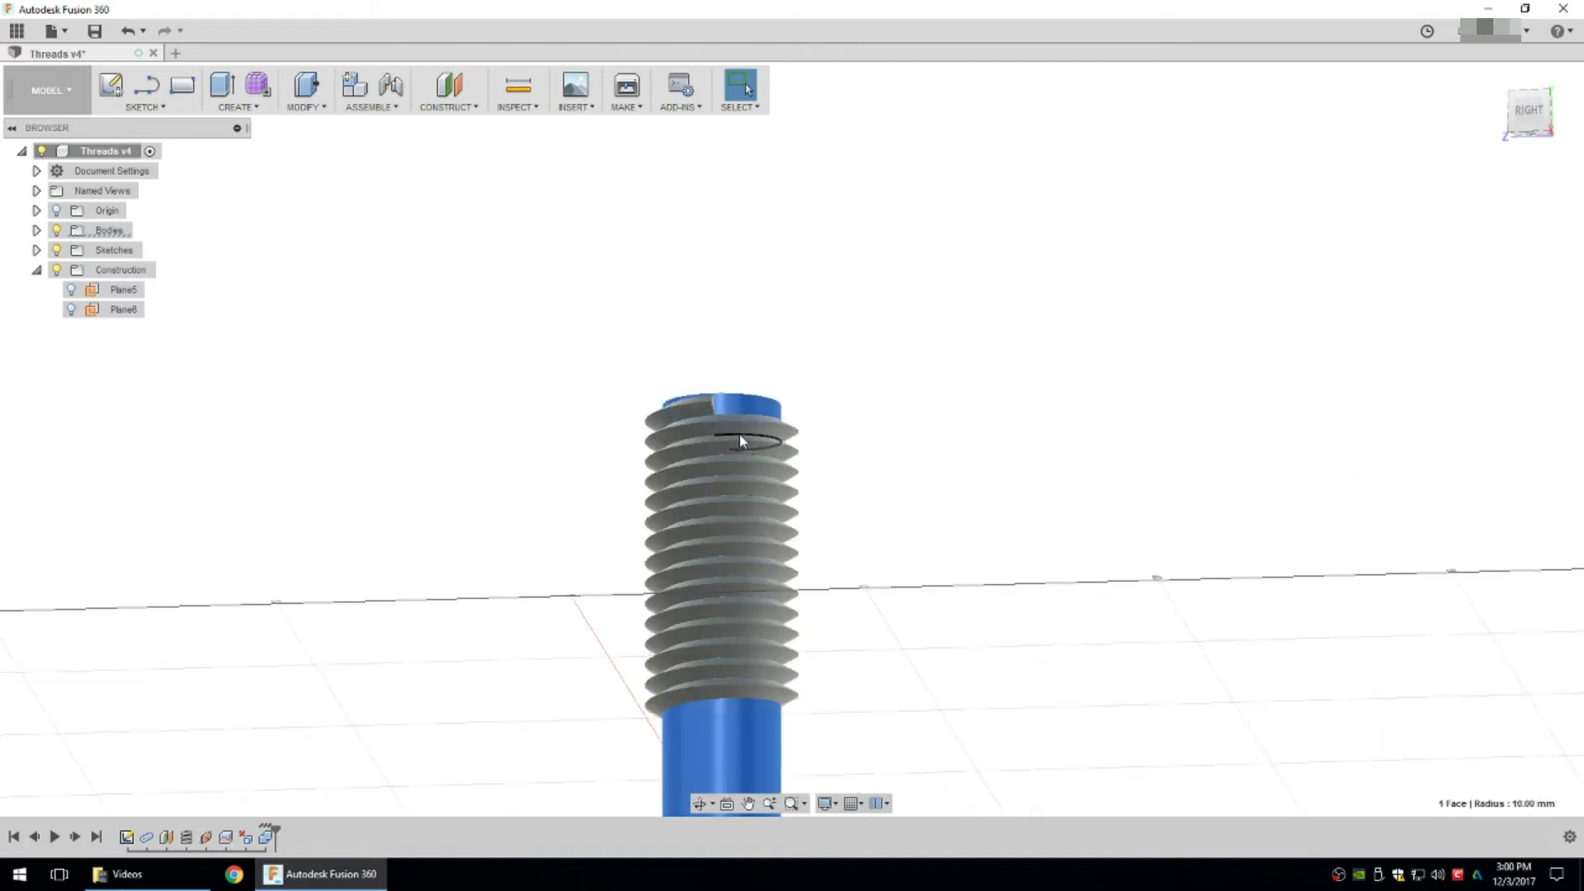
pyautogui.scroll(5, 739, 437)
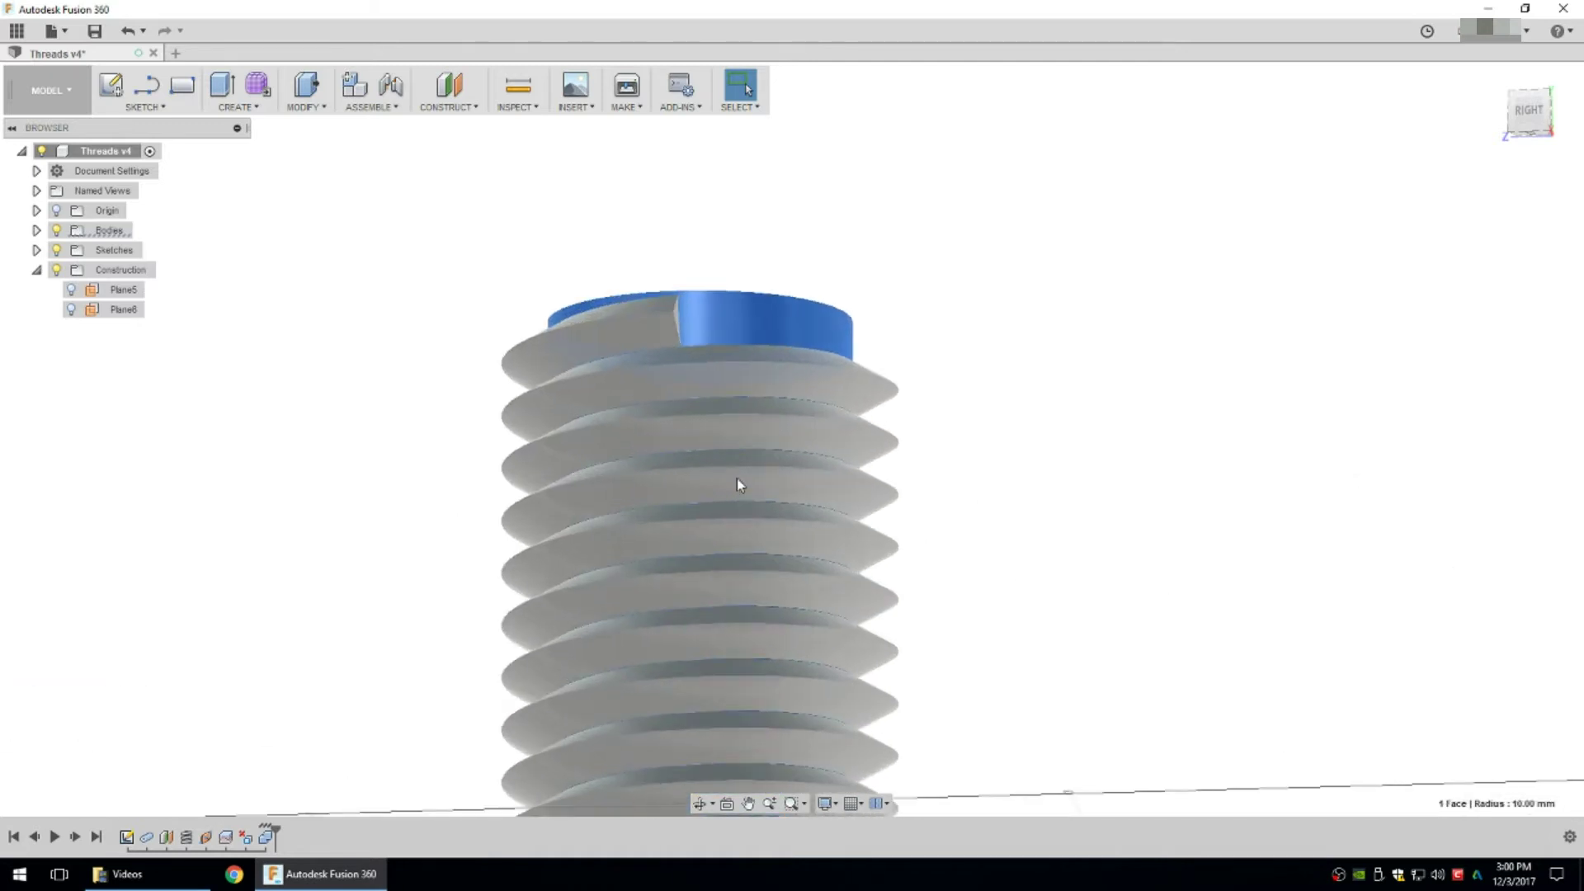
pyautogui.click(745, 464)
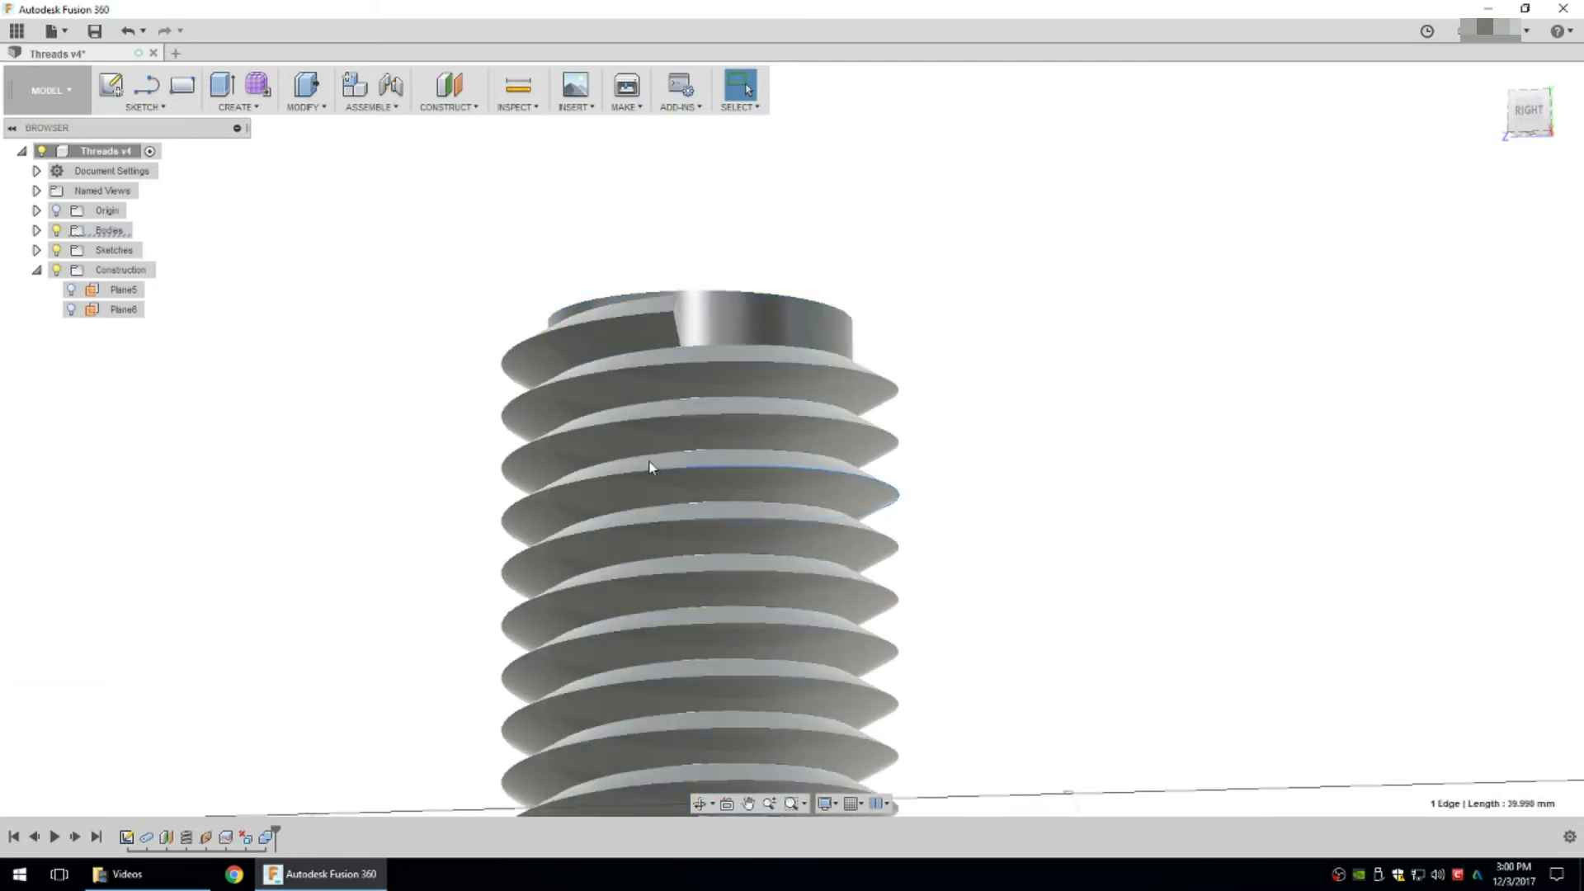
pyautogui.rightClick(727, 462)
pyautogui.click(774, 448)
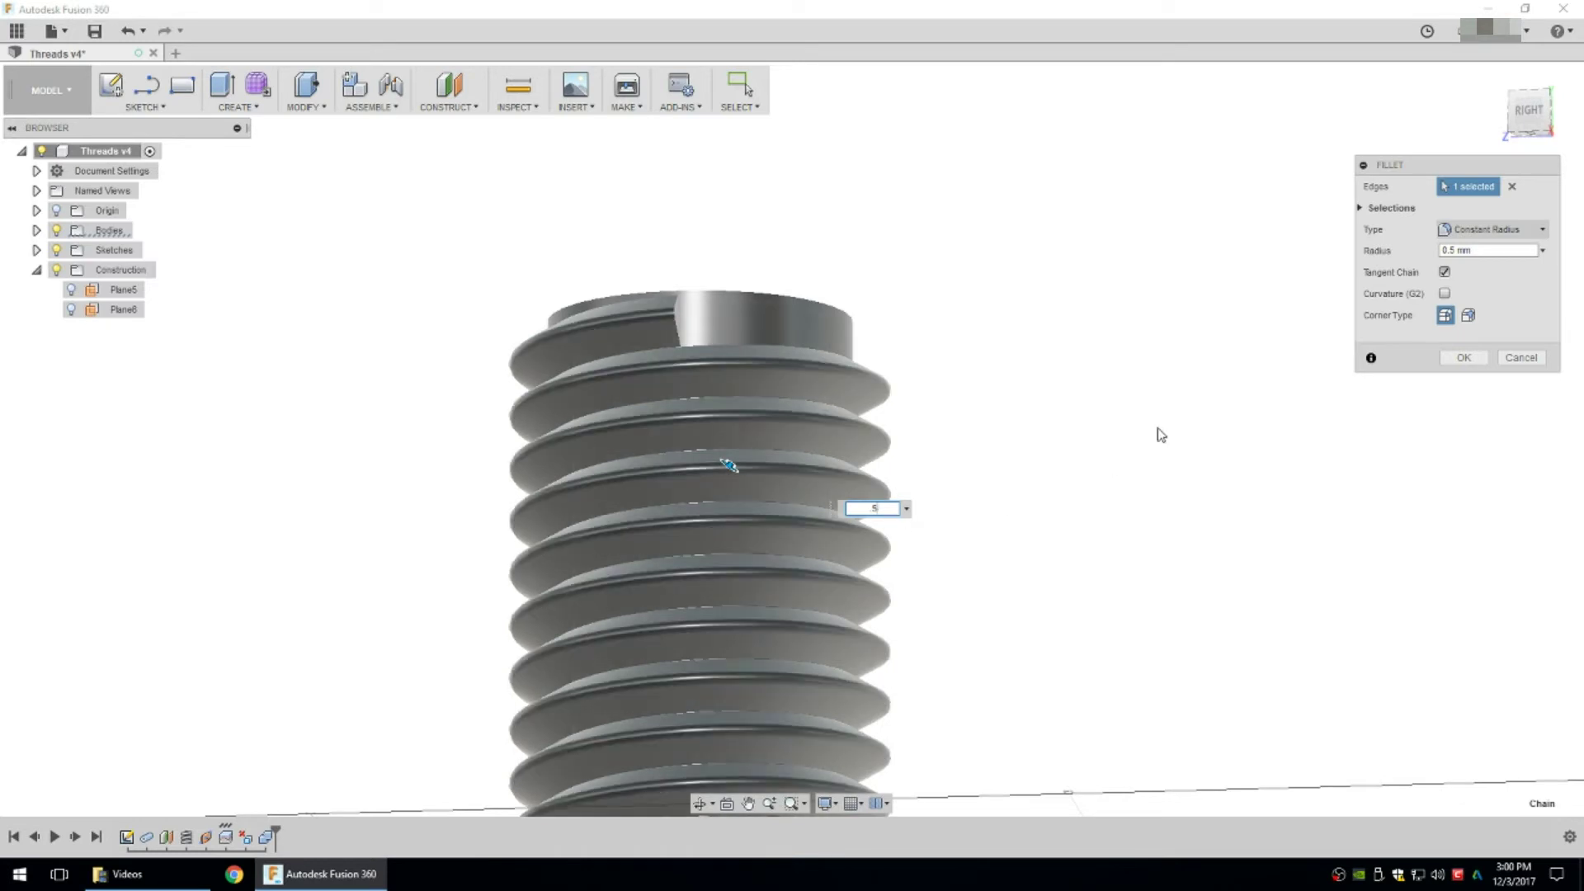
pyautogui.click(1521, 357)
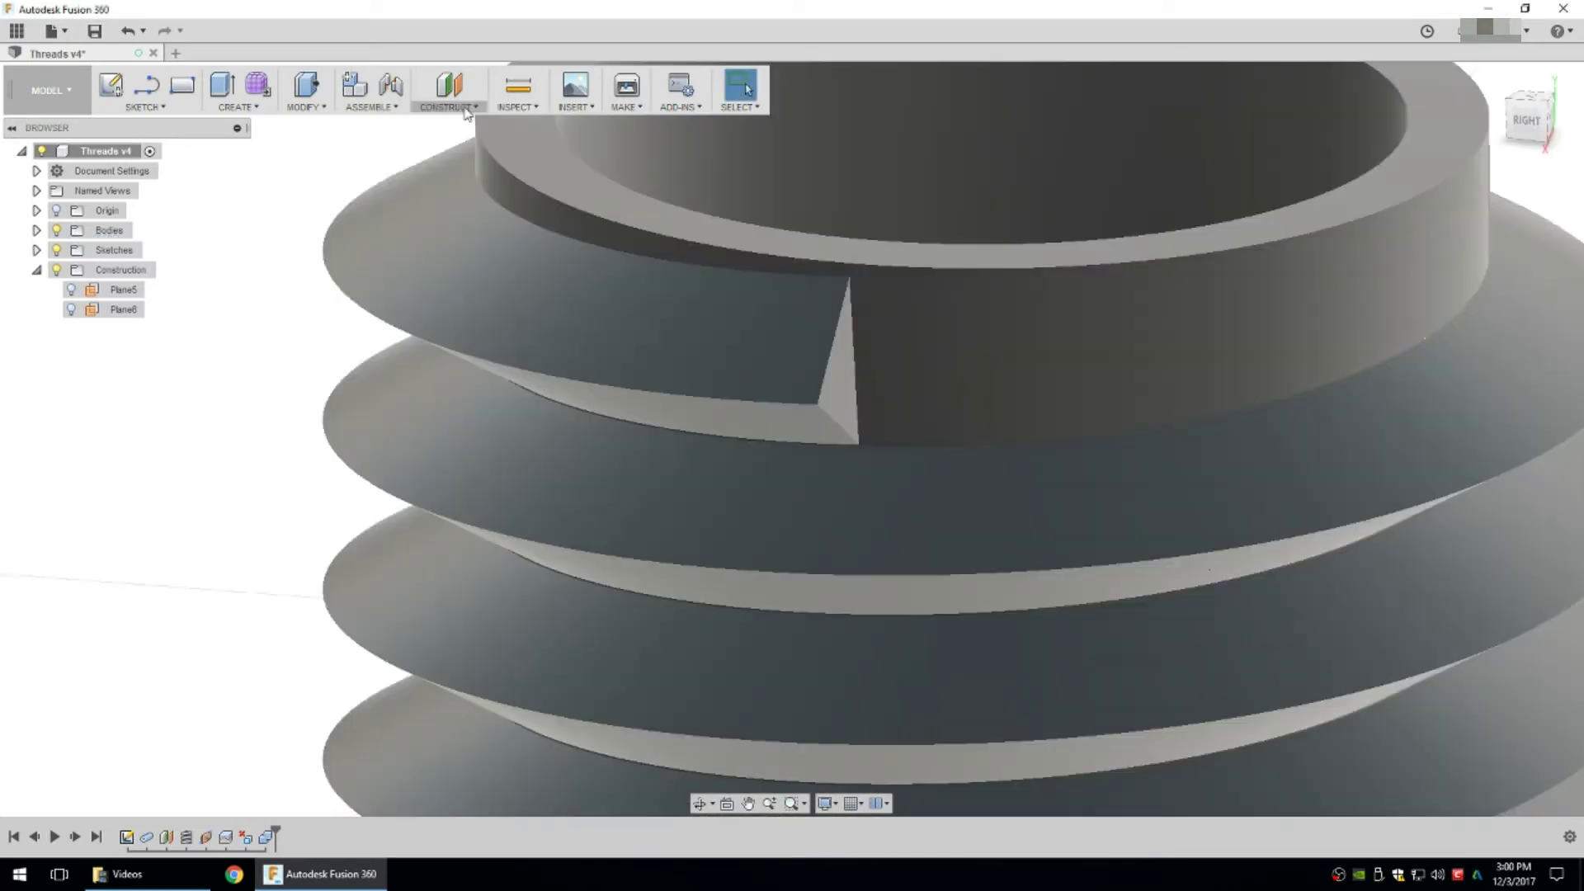
pyautogui.click(466, 108)
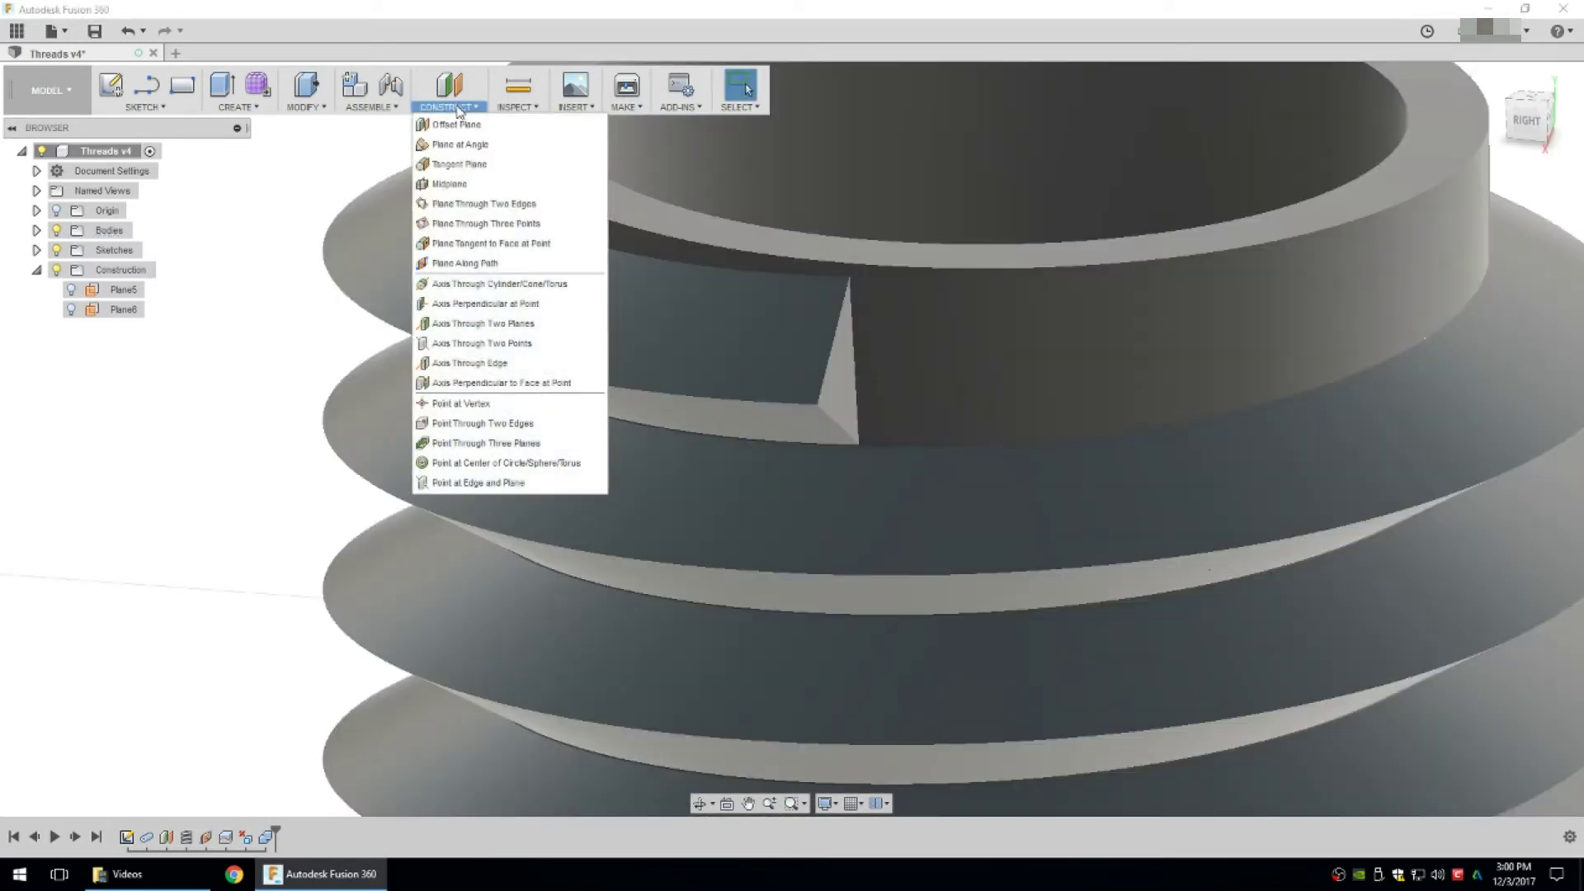
# Add Plane7 along the thread's cut-end vertical edge at distance 0.5.
pyautogui.click(490, 264)
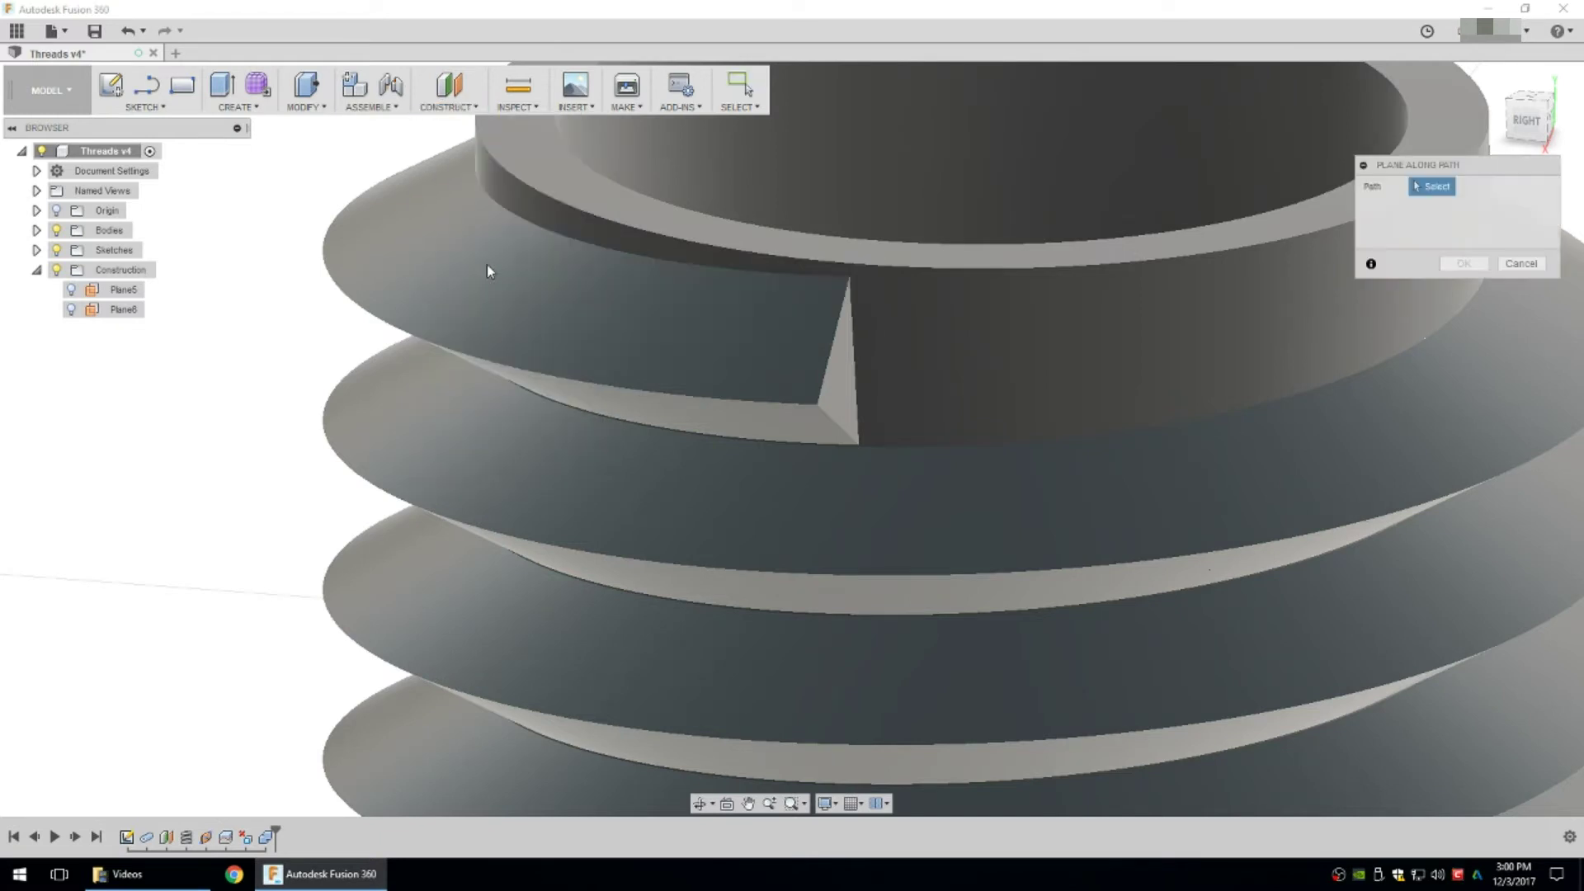
pyautogui.keyDown('shift'); pyautogui.moveTo(876, 353); pyautogui.dragTo(864, 352, button='middle'); pyautogui.keyUp('shift')
pyautogui.click(862, 352)
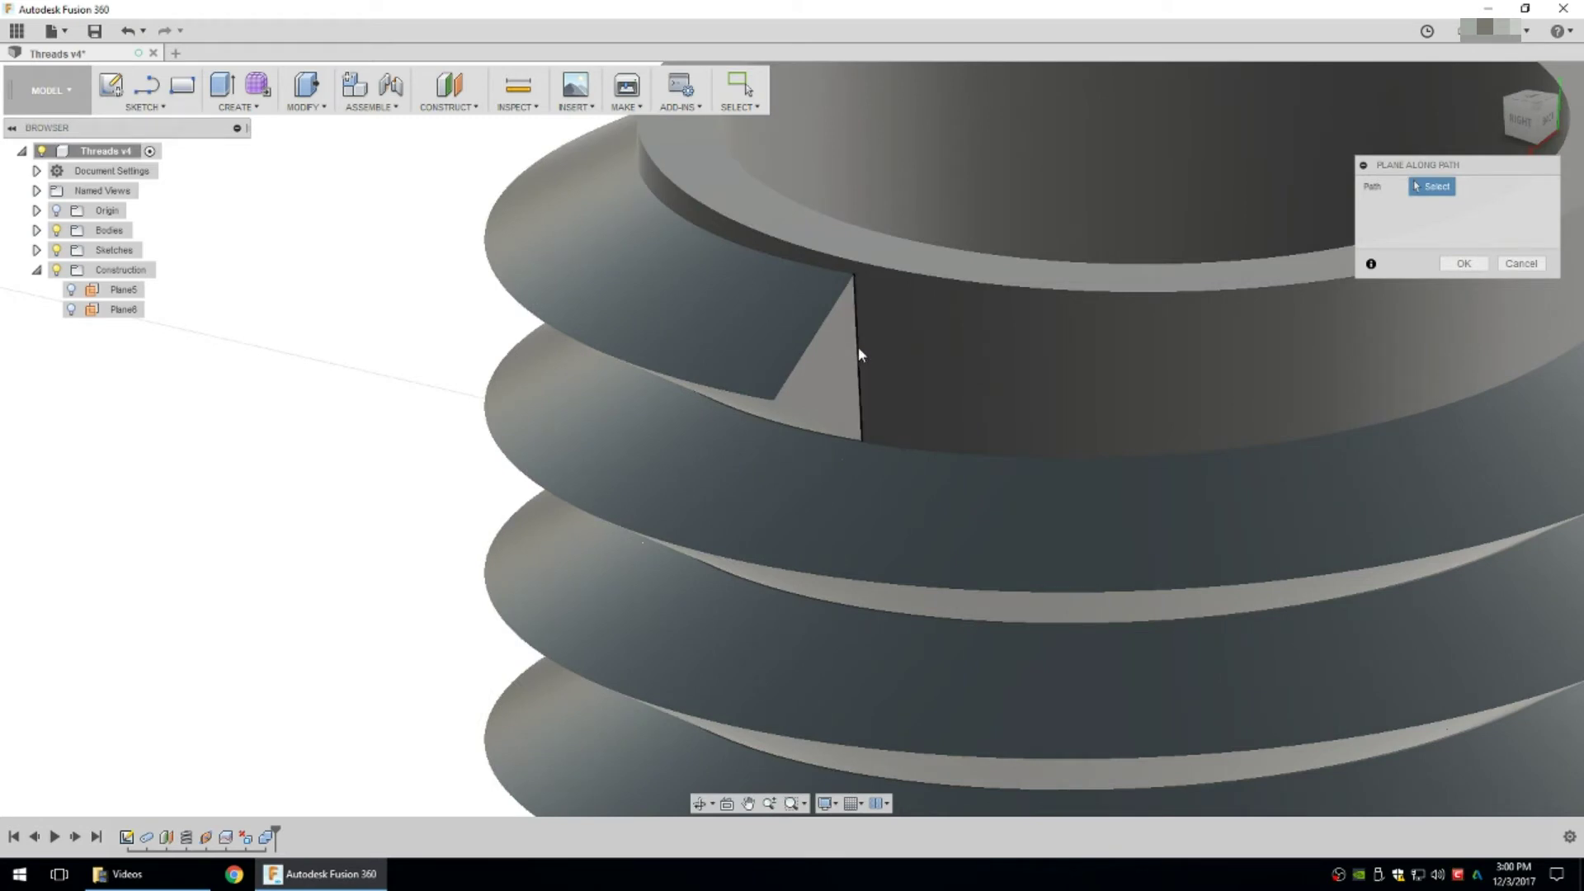
pyautogui.click(858, 347)
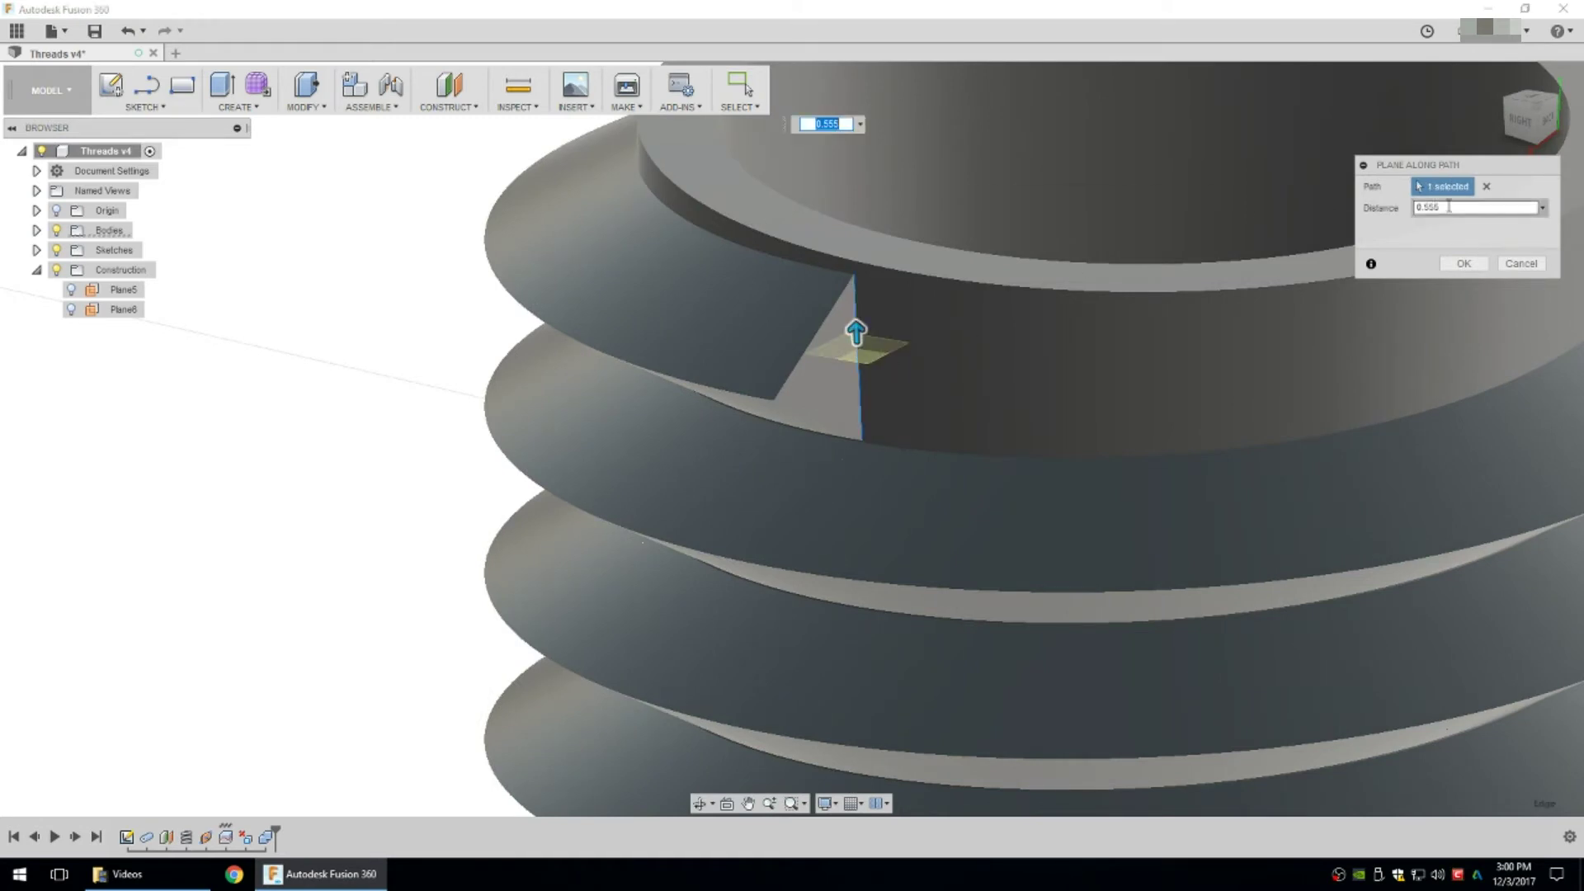
pyautogui.moveTo(1451, 209); pyautogui.dragTo(1373, 210)
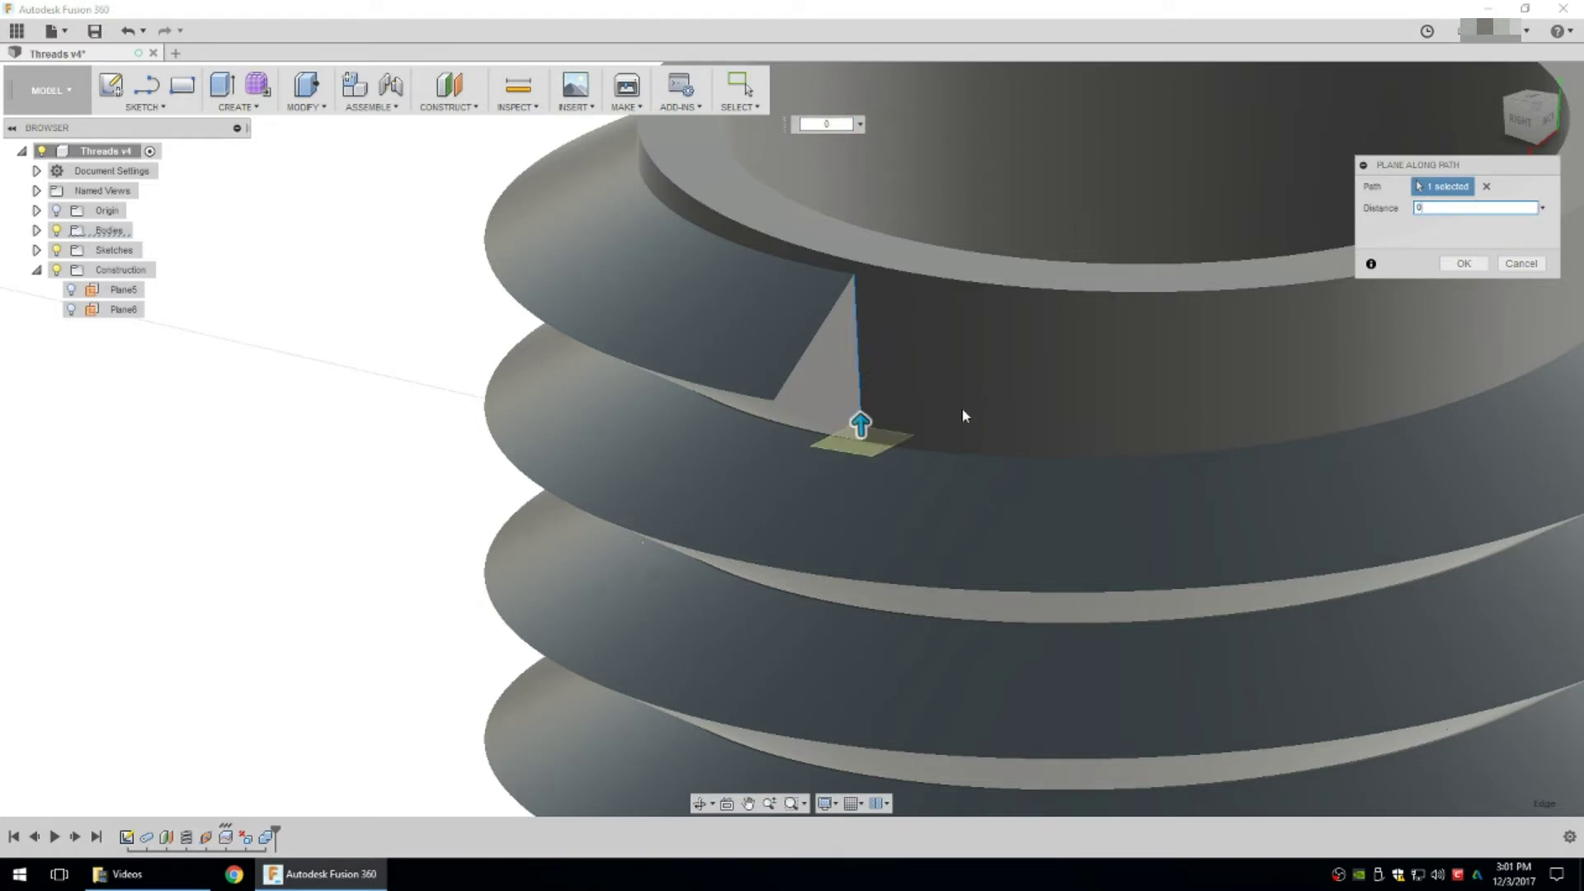
pyautogui.click(1425, 206)
pyautogui.write('.')
pyautogui.write('1')
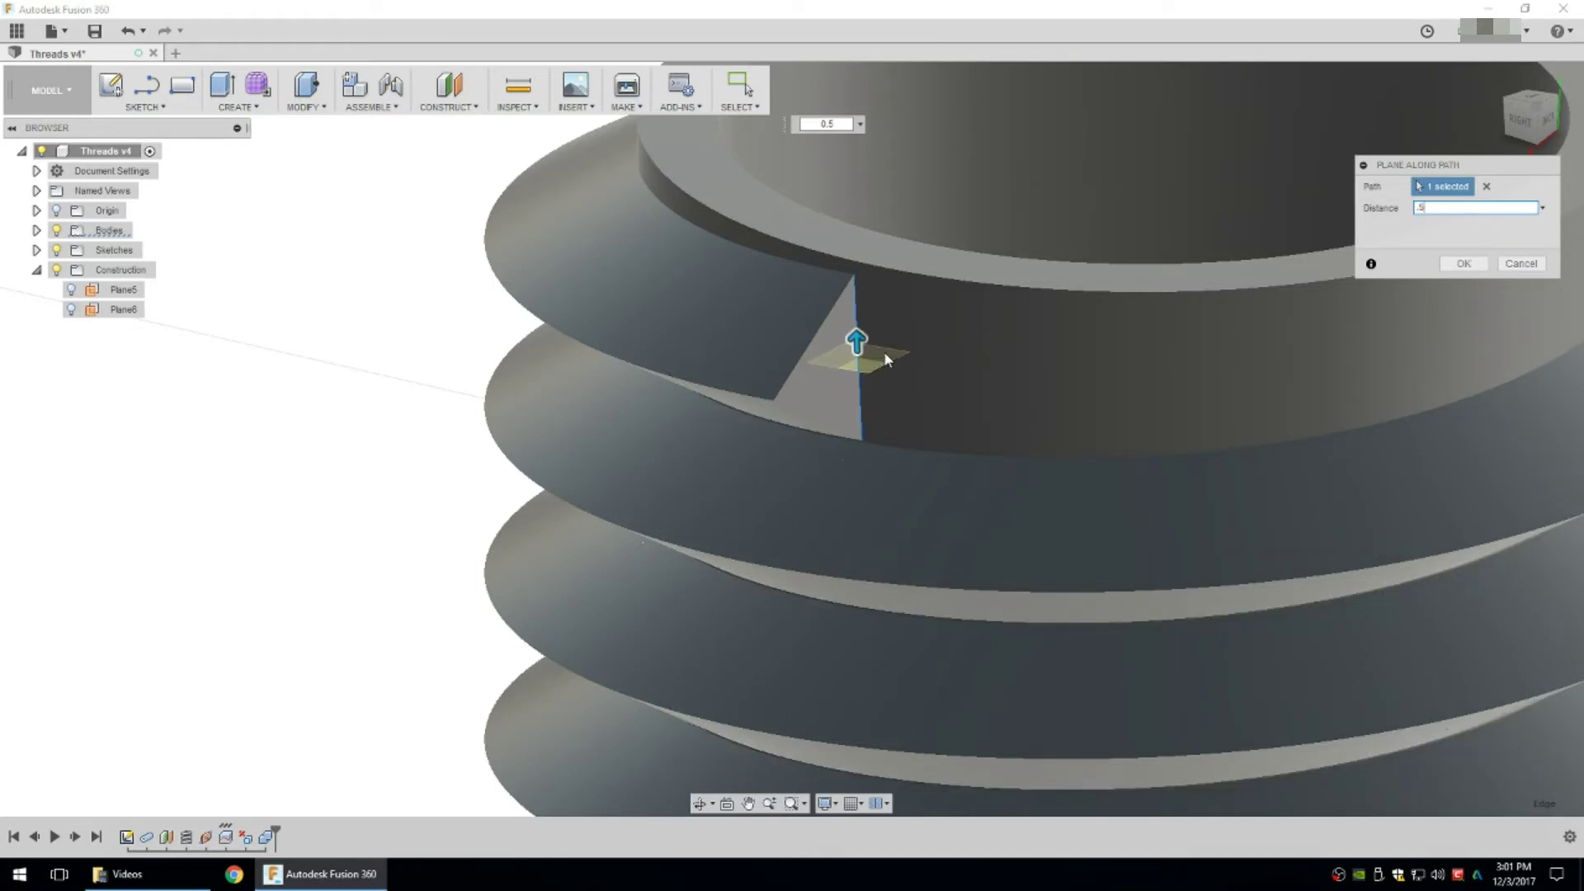
pyautogui.click(1465, 264)
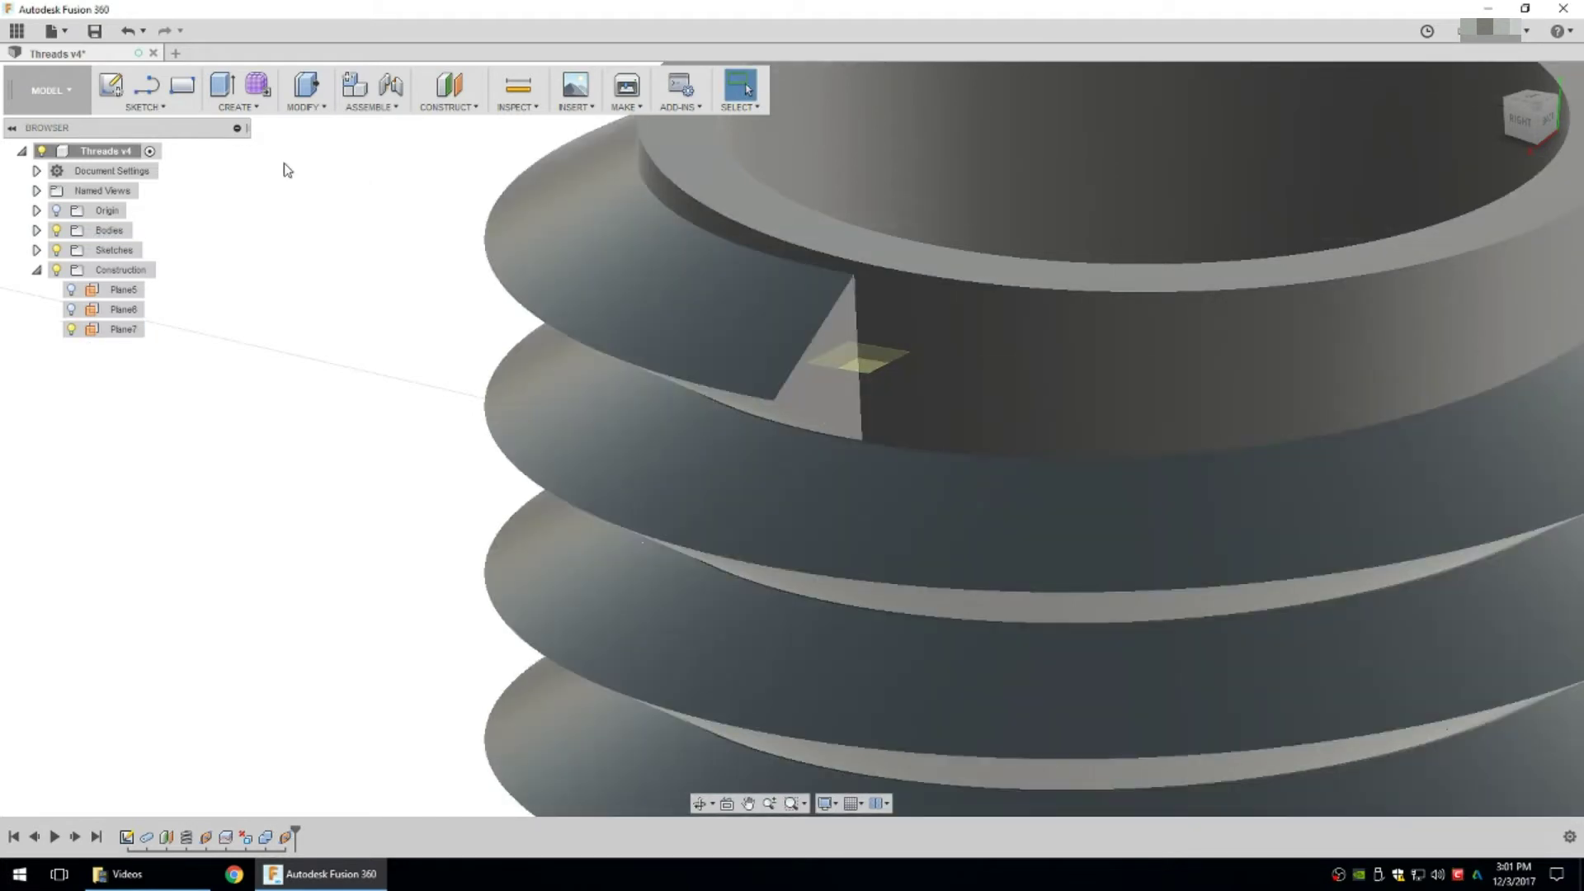
# Project the thread's outer helix edge into a new sketch on Plane7.
pyautogui.click(162, 108)
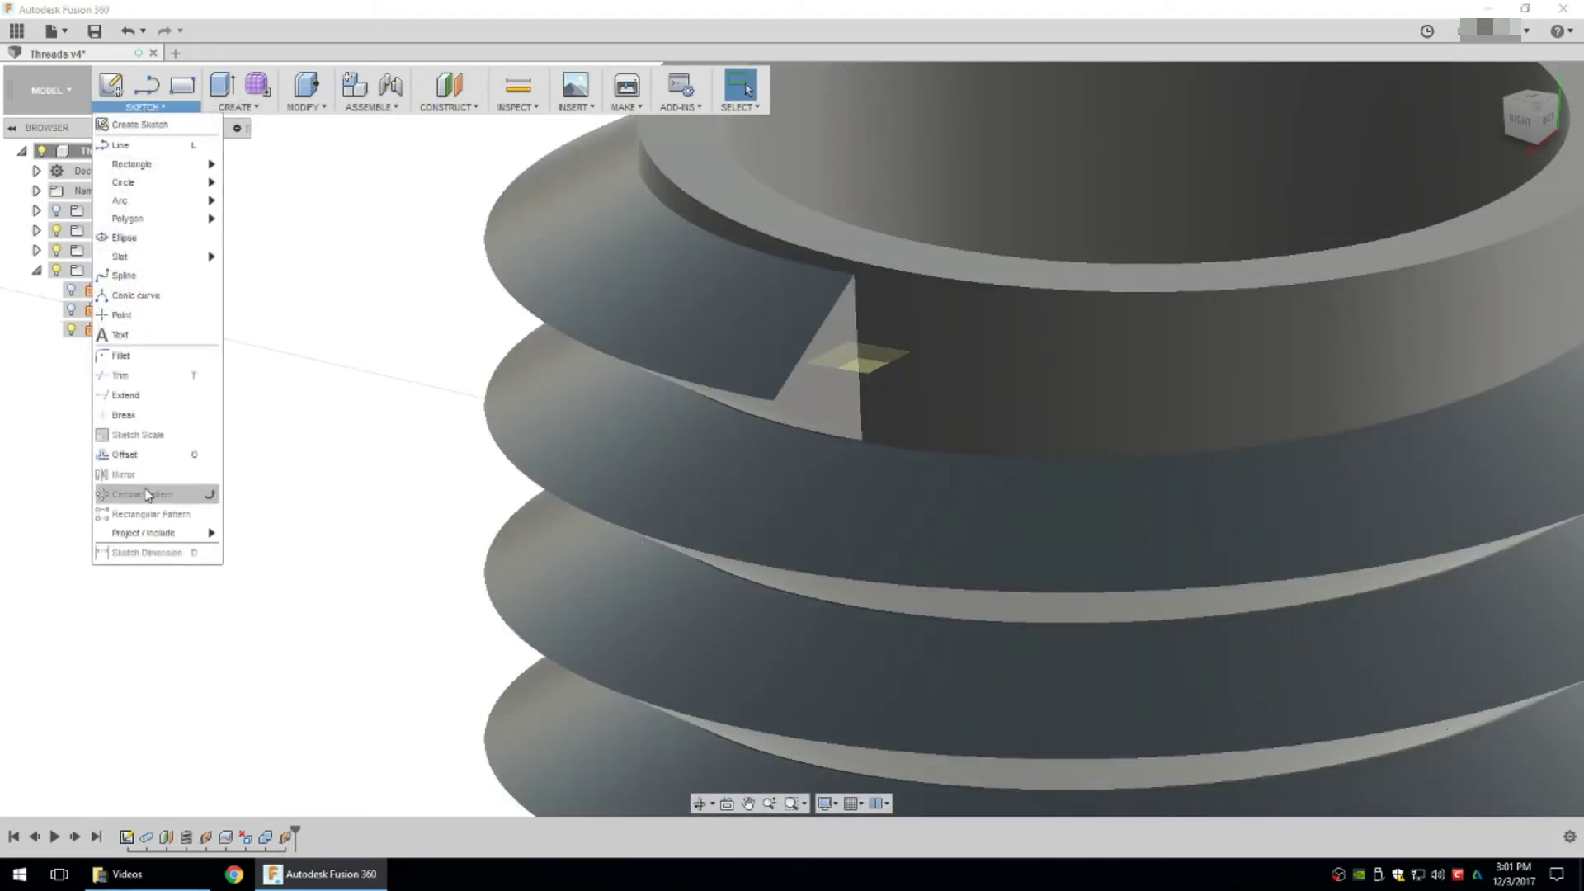
pyautogui.moveTo(165, 534)
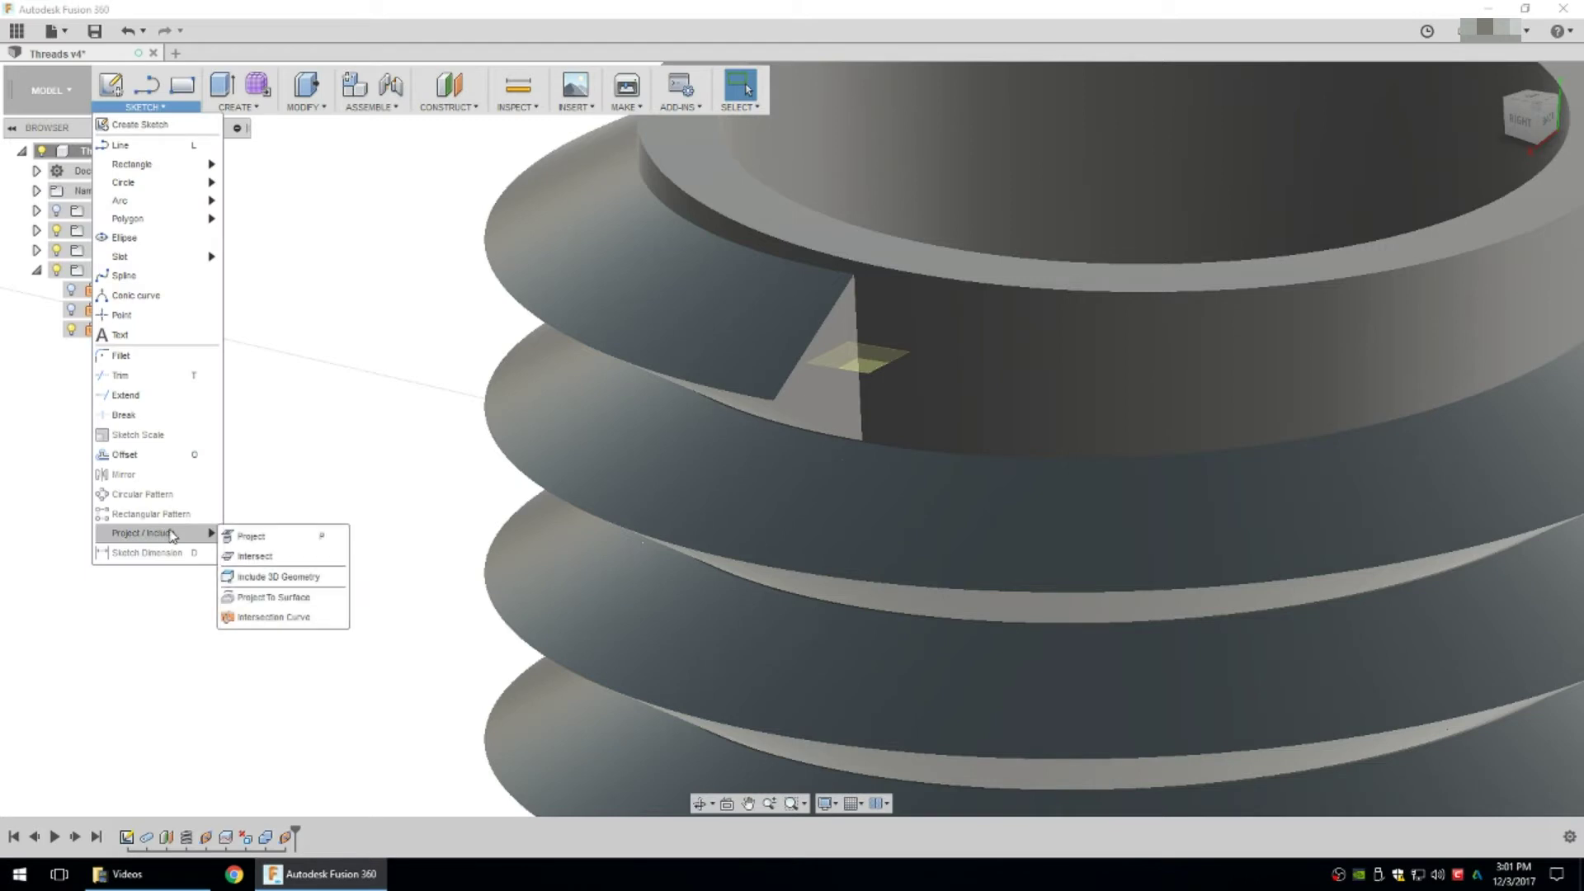
pyautogui.click(284, 538)
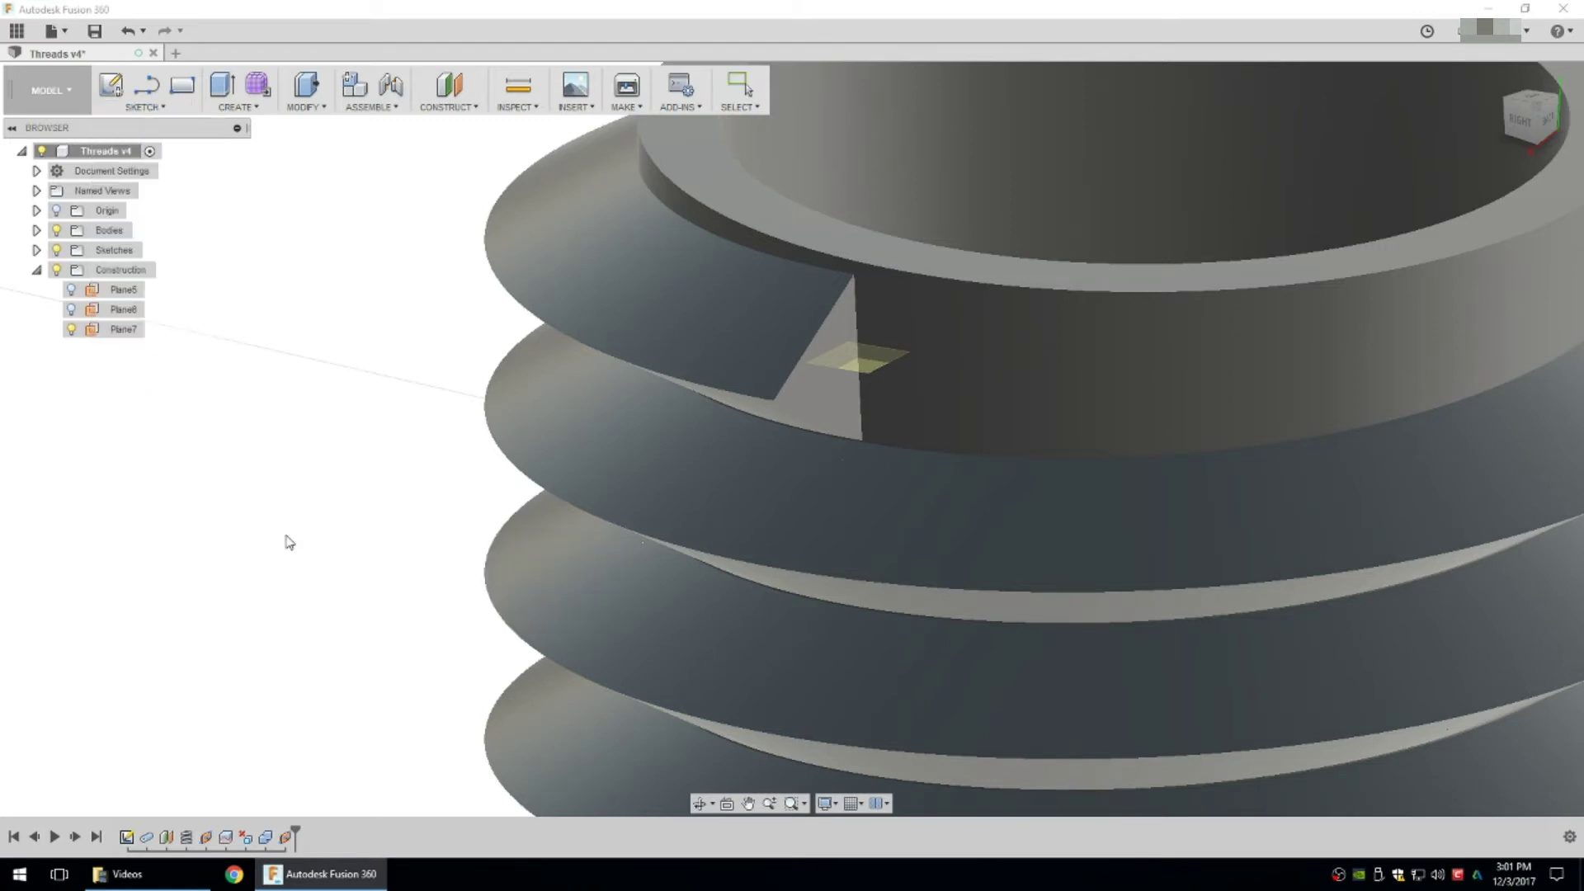
pyautogui.click(860, 362)
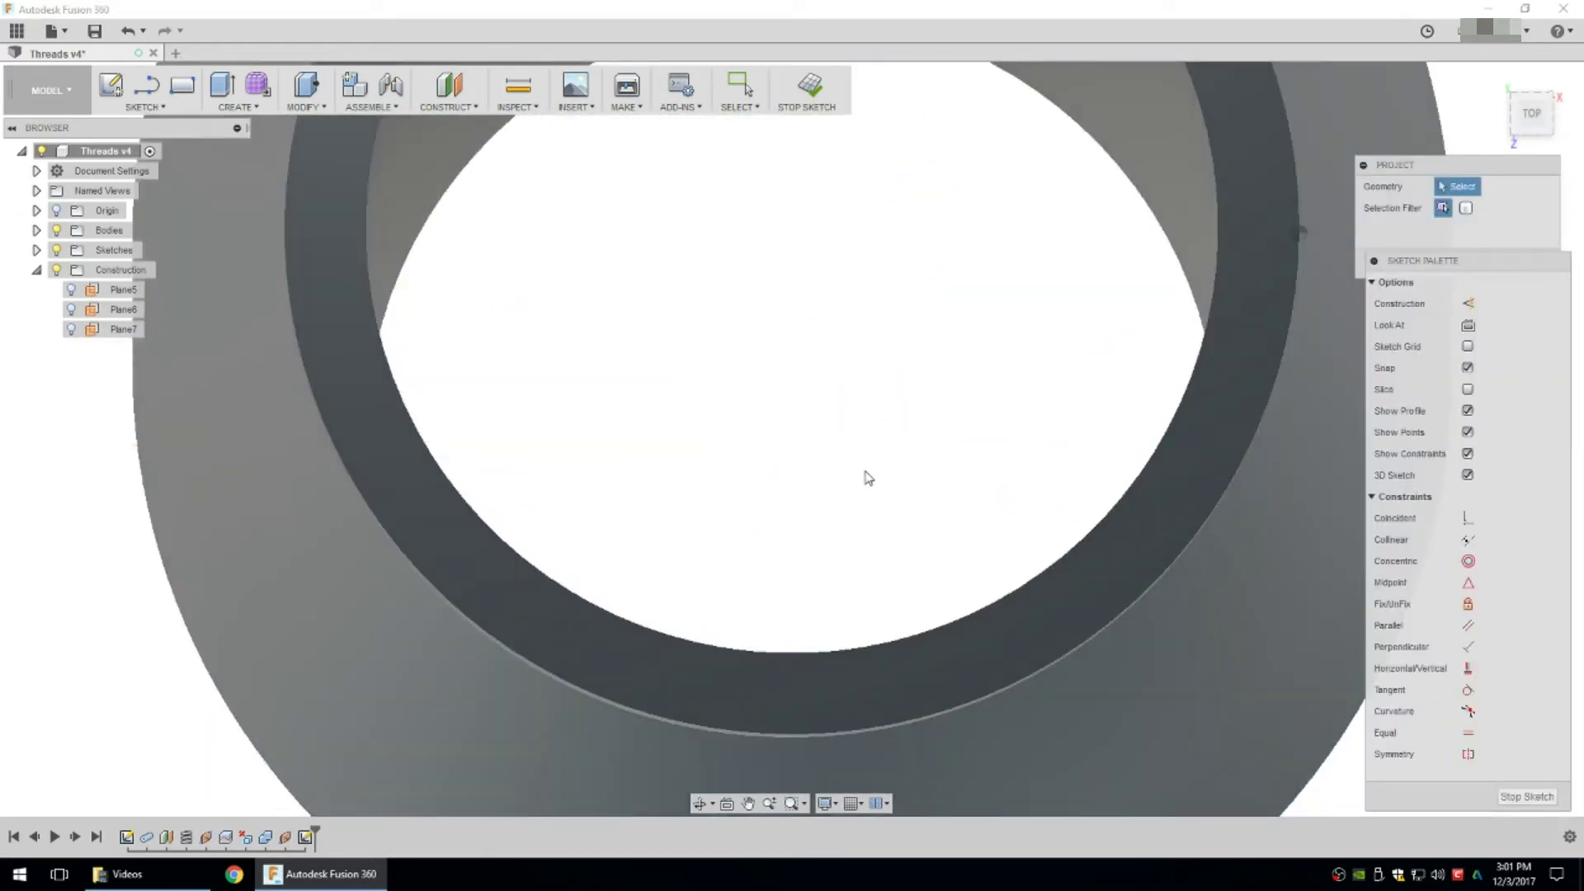
pyautogui.scroll(-5, 867, 477)
pyautogui.keyDown('shift'); pyautogui.moveTo(842, 498); pyautogui.dragTo(825, 445, button='middle'); pyautogui.keyUp('shift')
pyautogui.scroll(6, 672, 455)
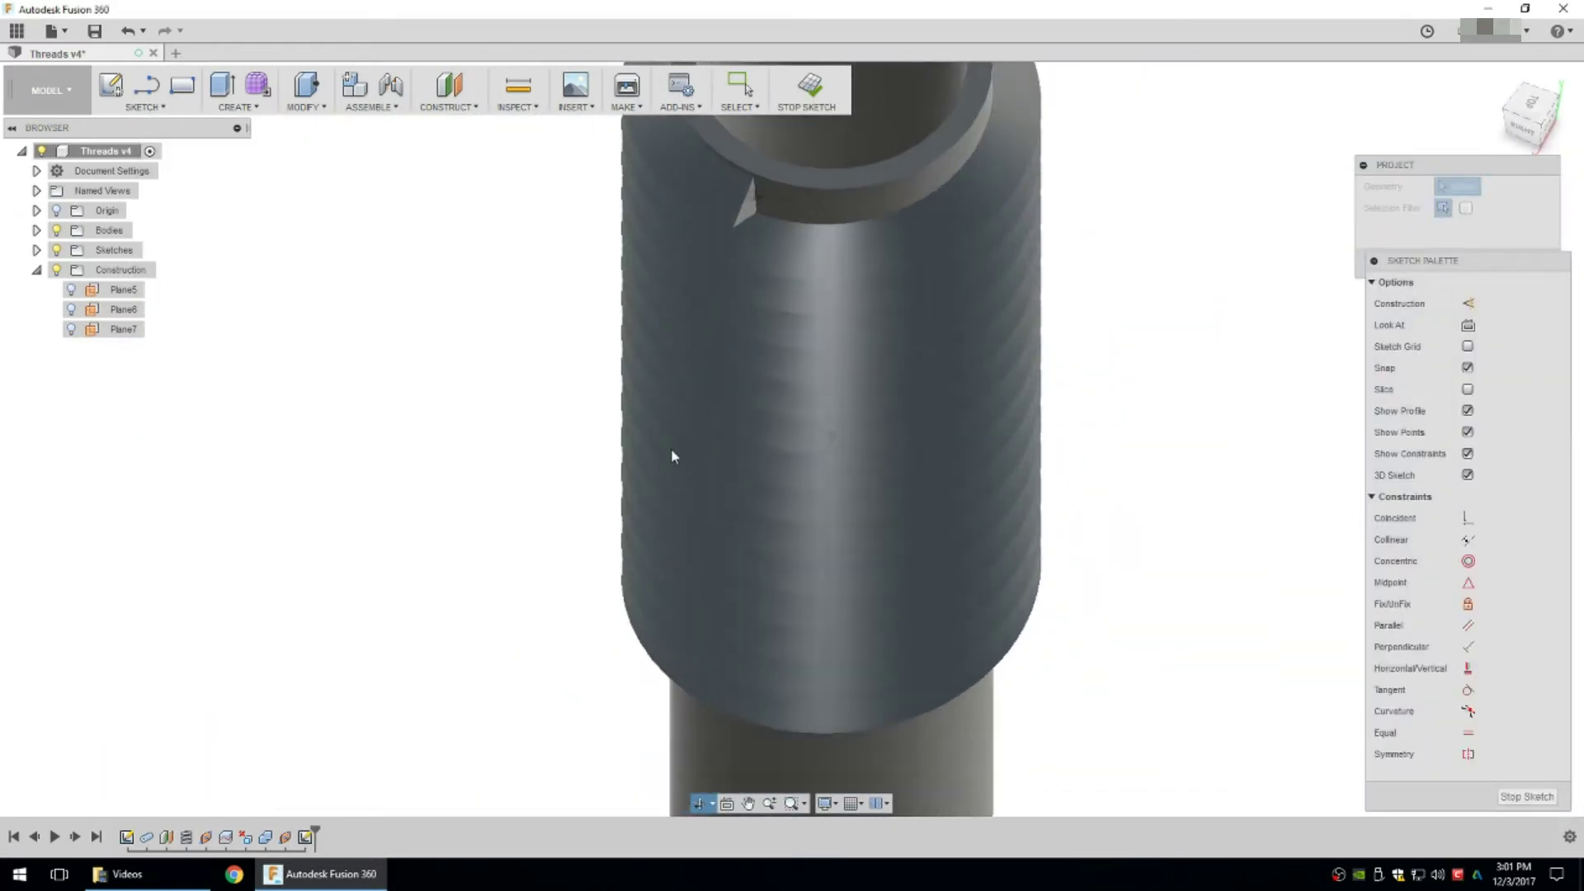
pyautogui.scroll(8, 770, 185)
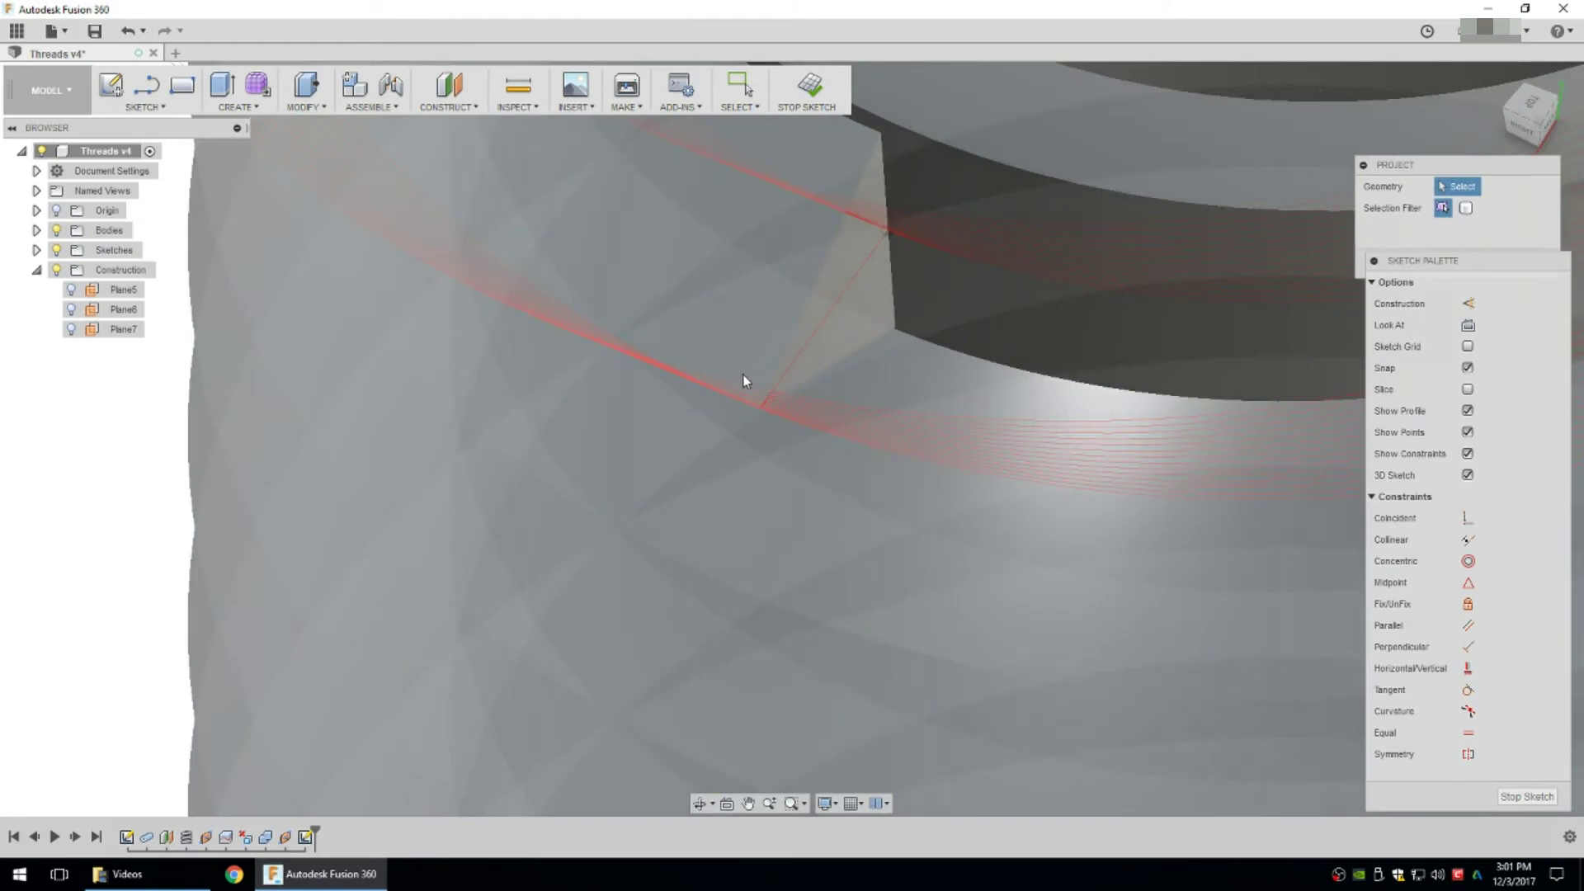
pyautogui.click(739, 403)
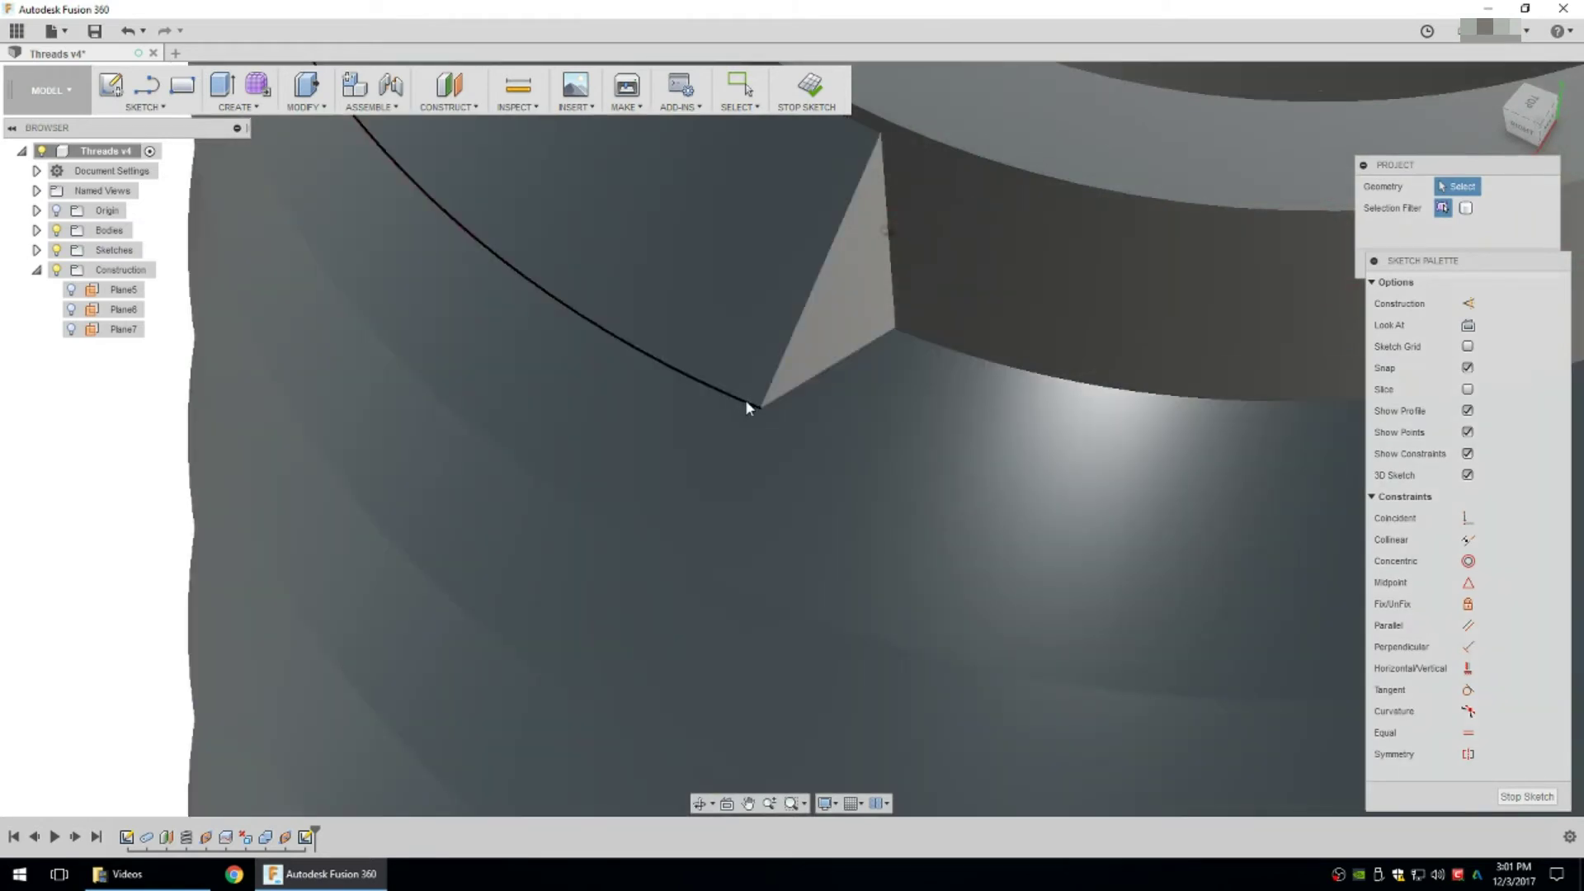
pyautogui.keyDown('shift'); pyautogui.moveTo(745, 402); pyautogui.dragTo(749, 368, button='middle'); pyautogui.keyUp('shift')
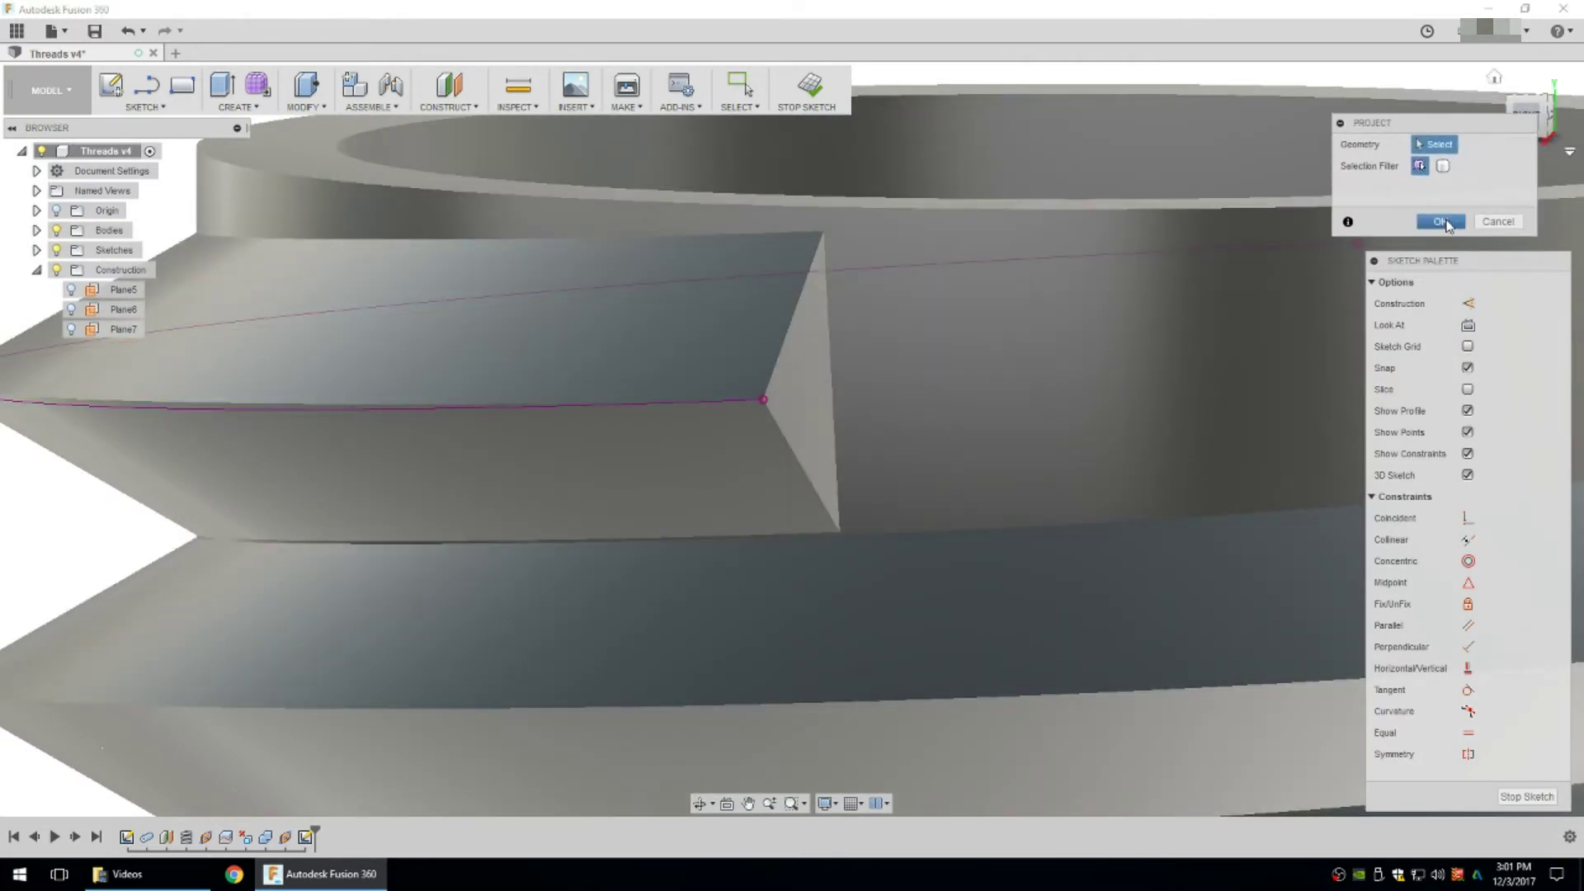
pyautogui.click(1457, 221)
# Draw a line from the projected curve's endpoint, finishing the arc, then a straight line up to the upper point.
pyautogui.scroll(-3, 1058, 330)
pyautogui.keyDown('shift'); pyautogui.moveTo(1058, 329); pyautogui.dragTo(807, 371, button='middle'); pyautogui.keyUp('shift')
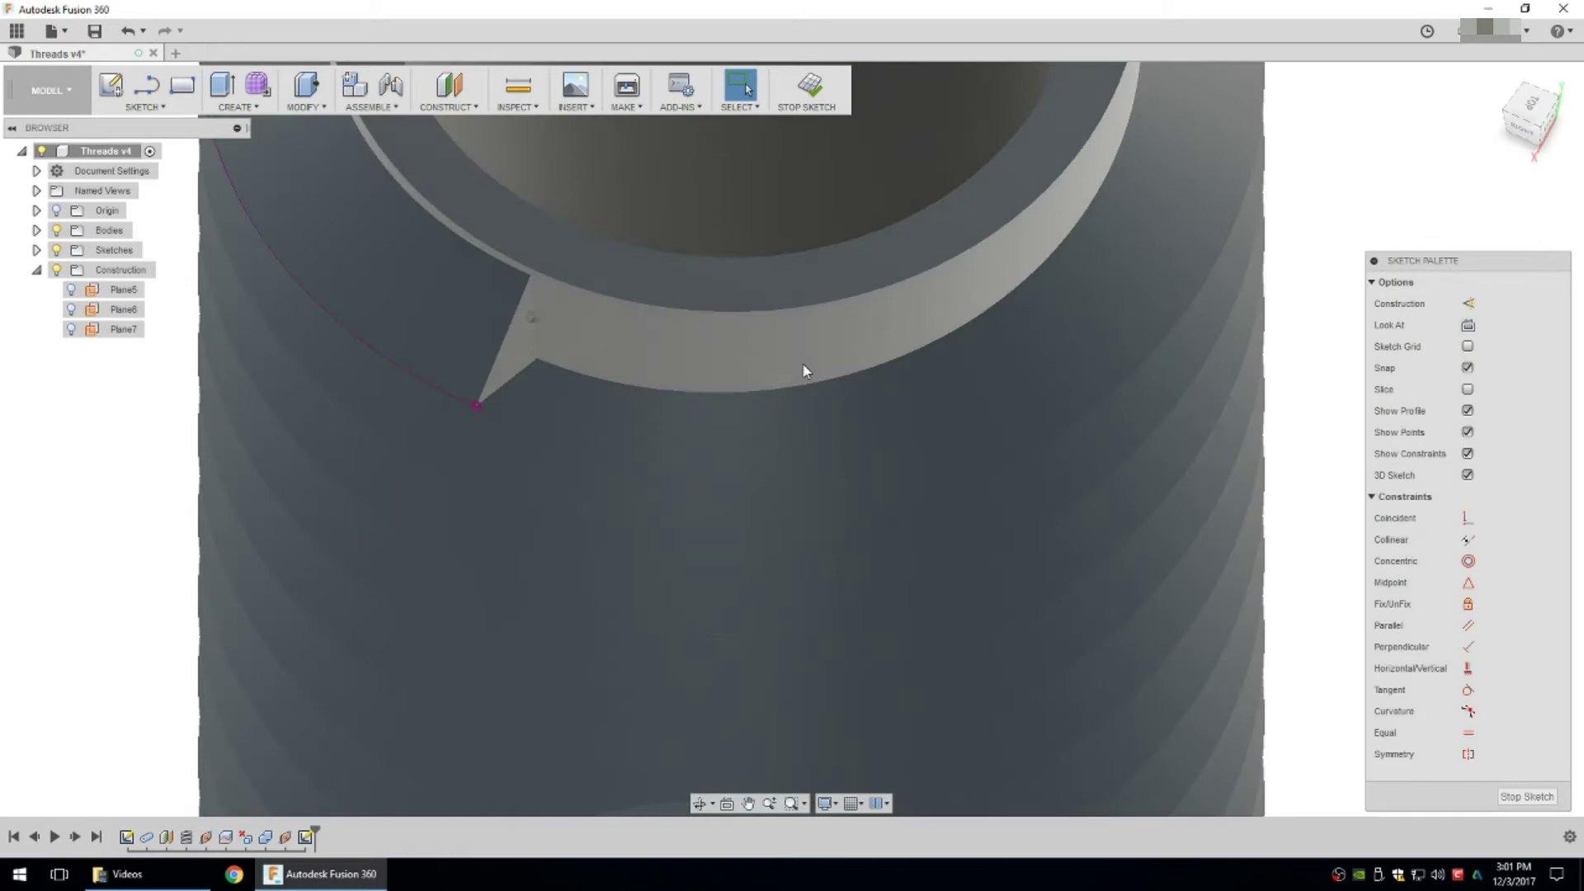
pyautogui.scroll(4, 667, 406)
pyautogui.press('l')
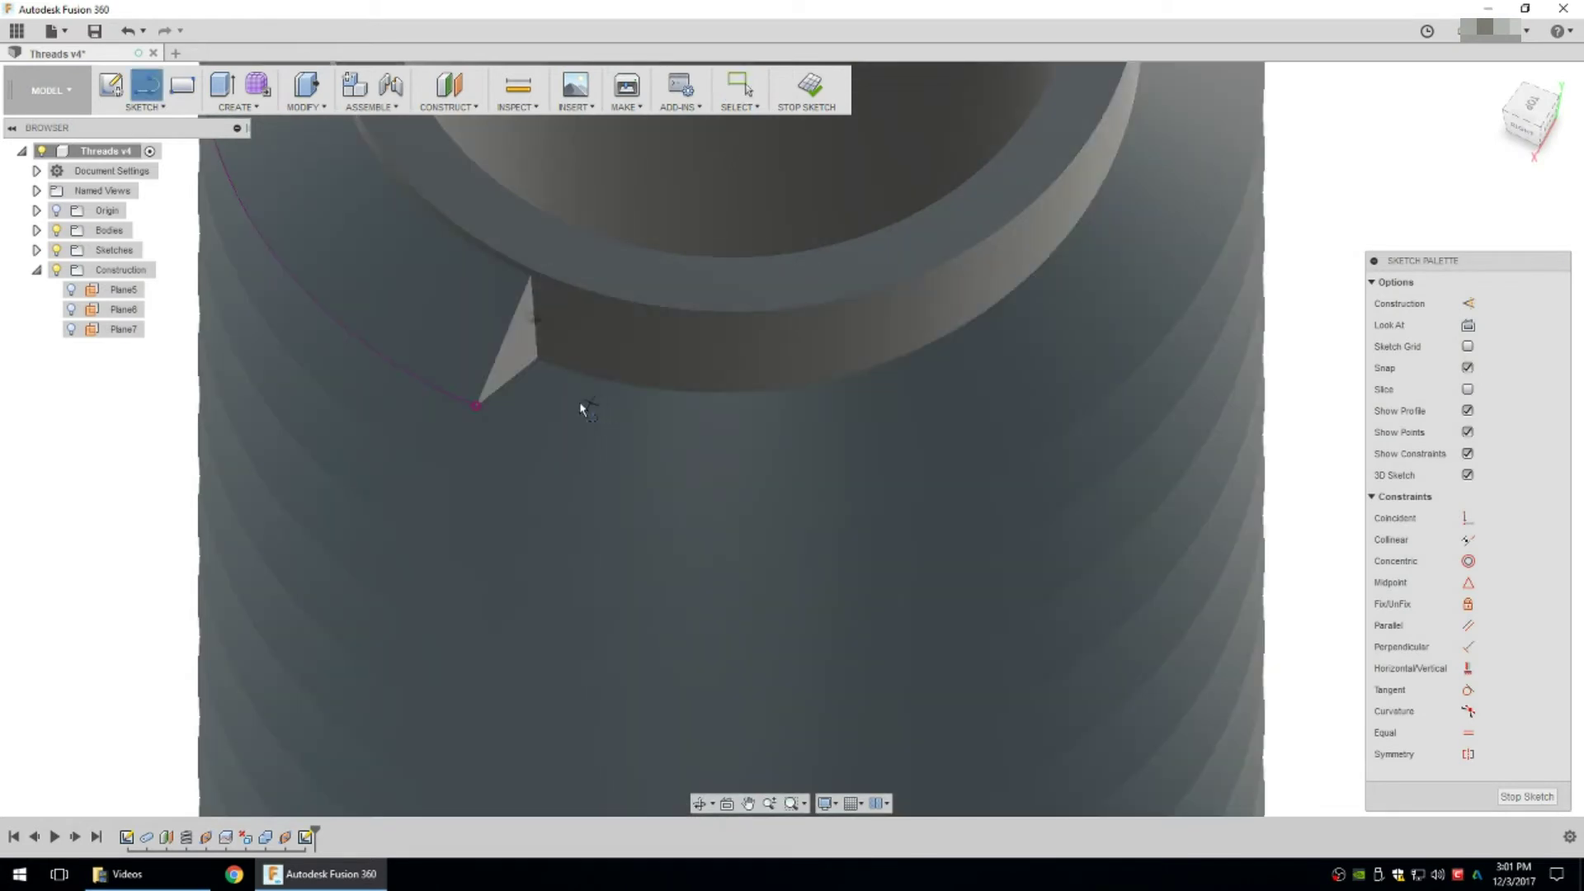
pyautogui.click(477, 405)
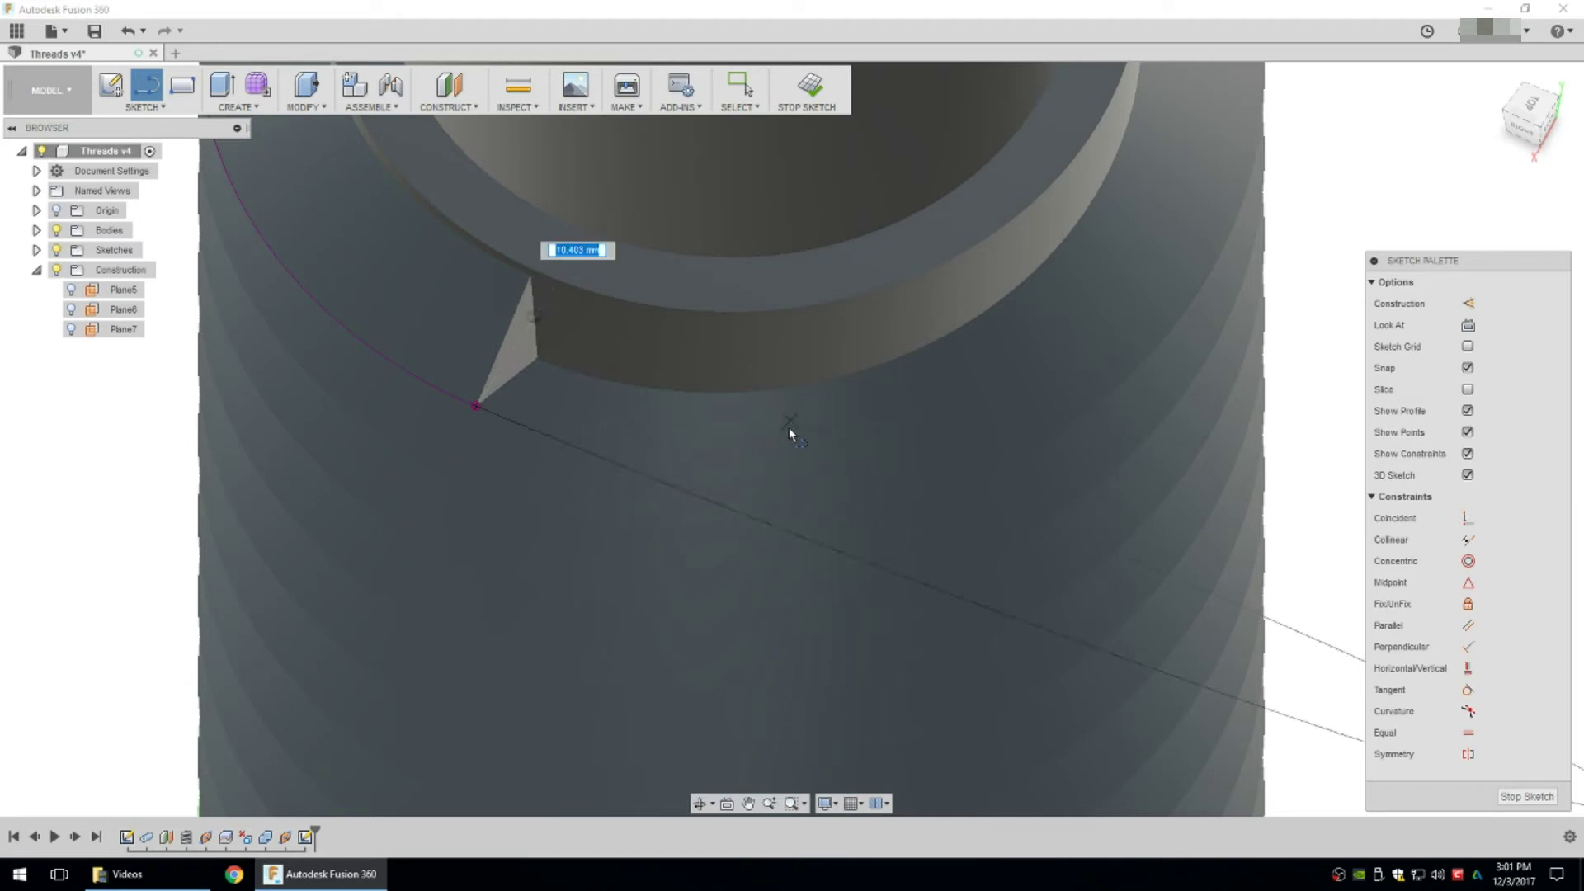
pyautogui.click(790, 368)
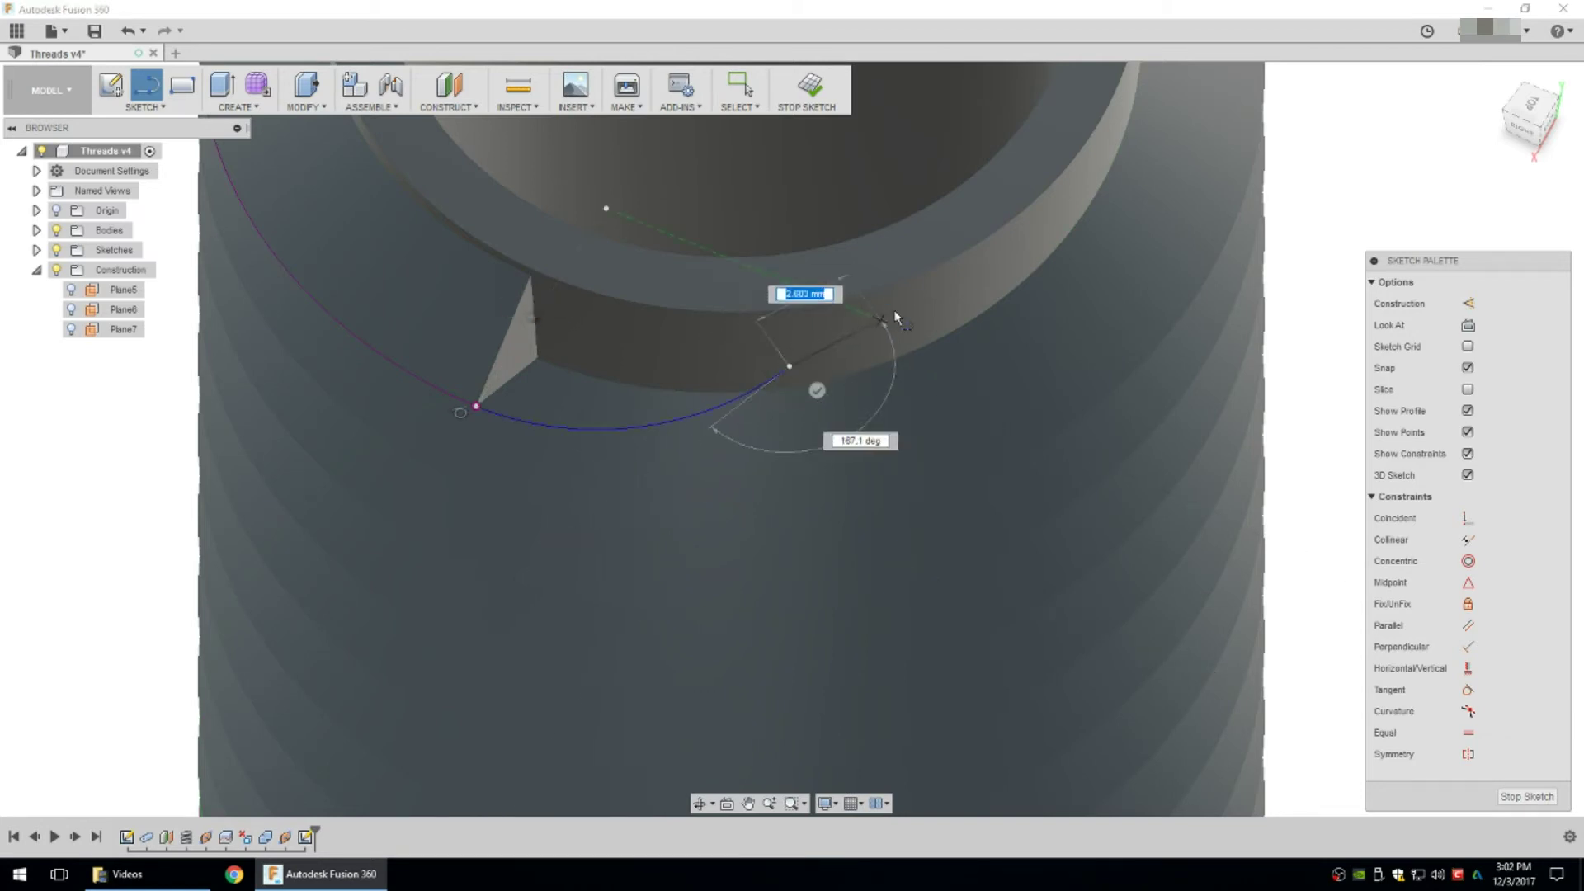
pyautogui.click(907, 259)
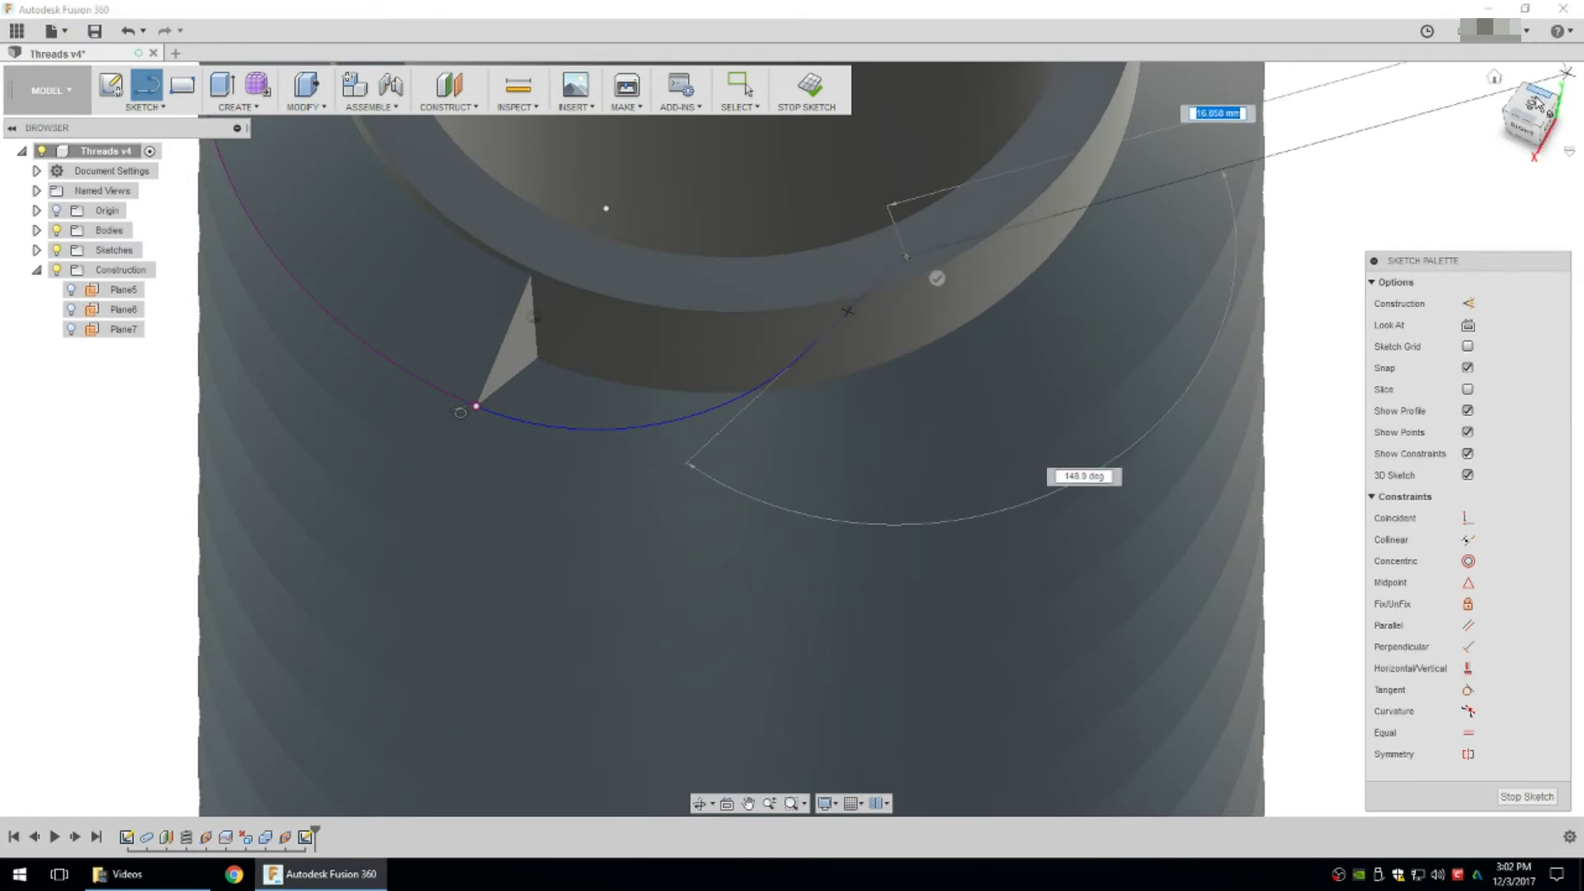
# From the top view, draw the top edge and close the profile at the bottom point.
pyautogui.click(1532, 105)
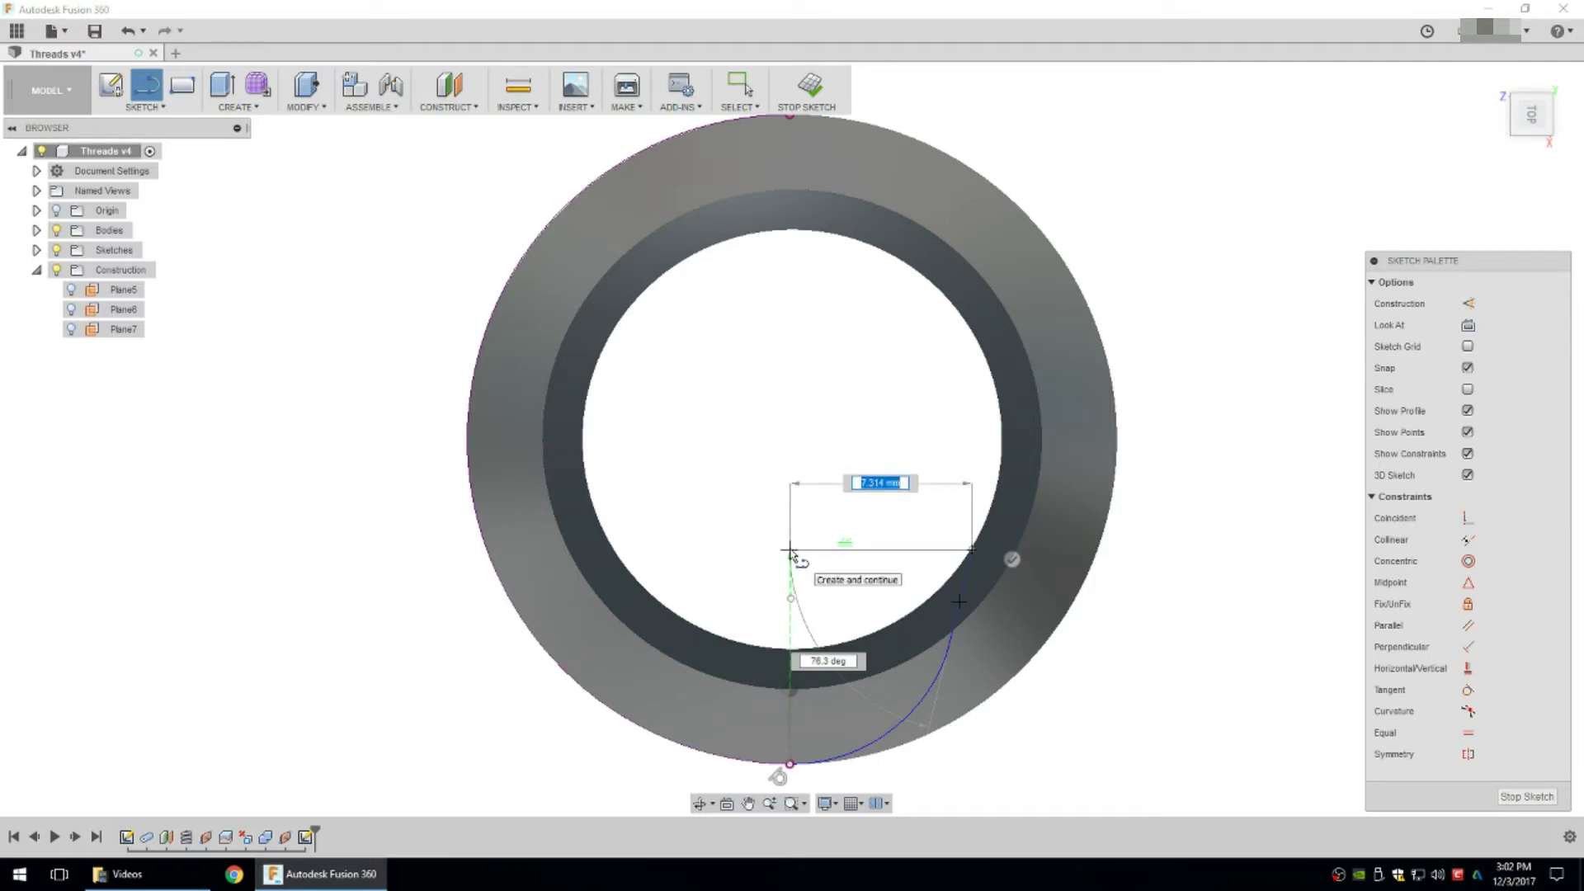
pyautogui.click(789, 551)
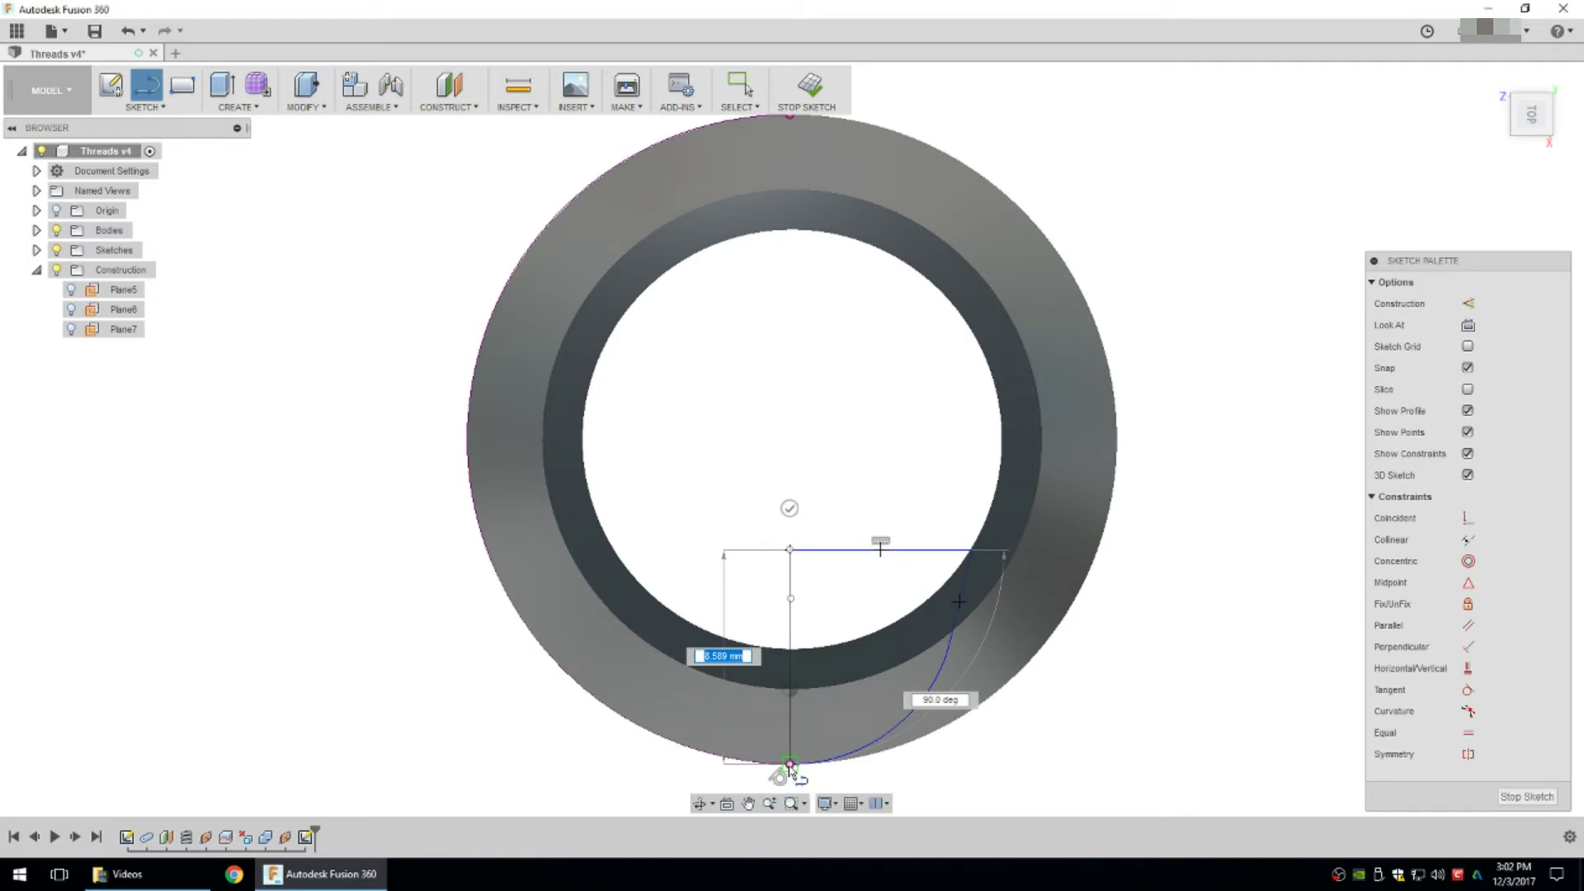
pyautogui.click(790, 764)
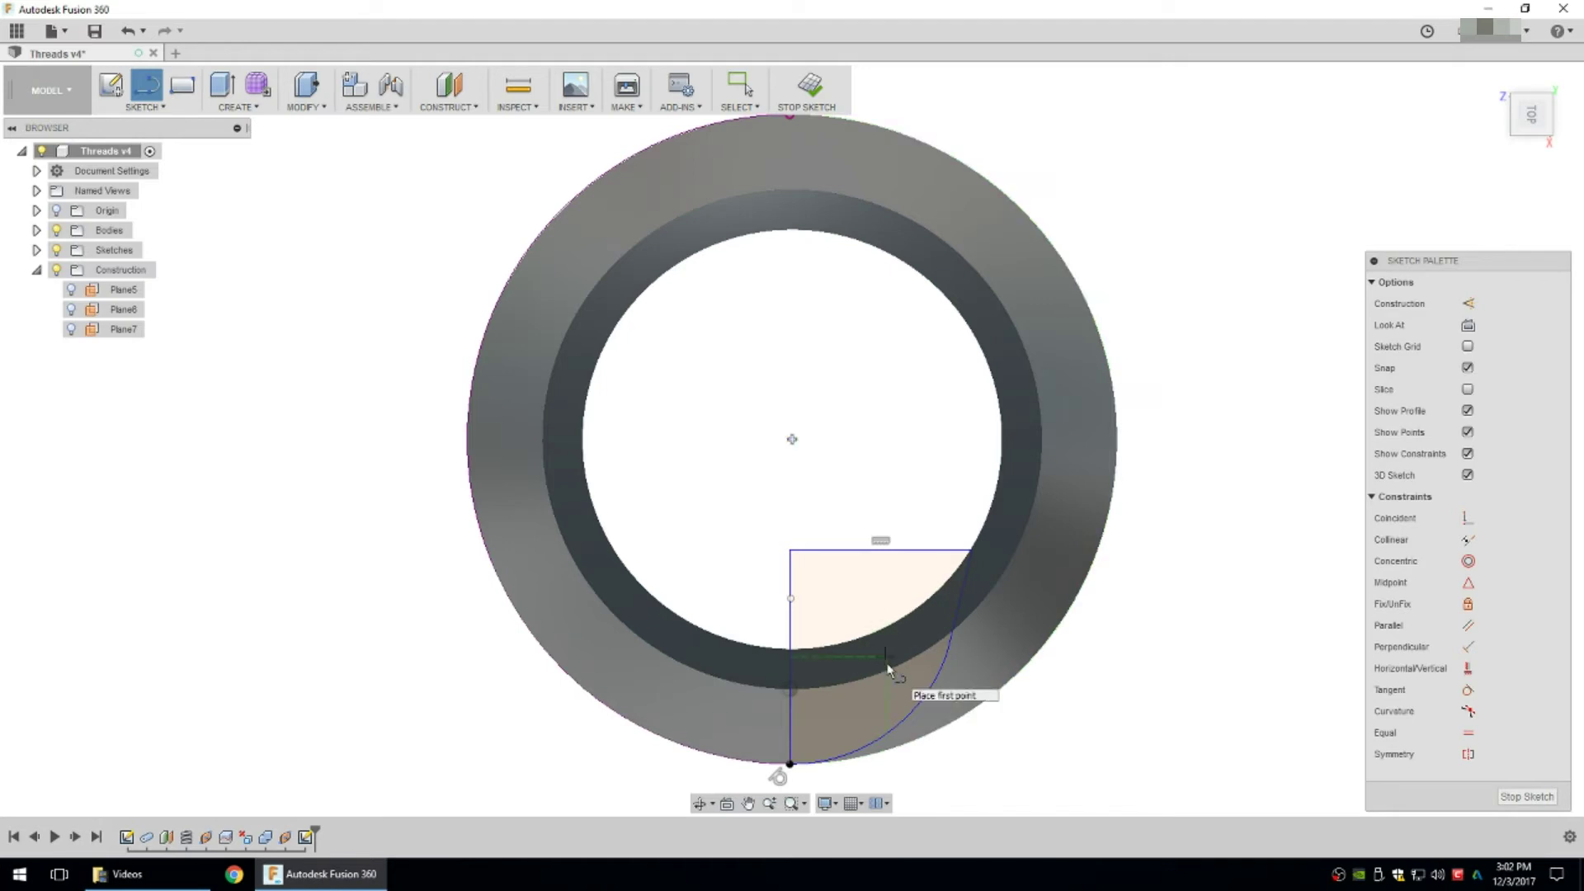
# Make the profile's arc tangent to the pipe's circular edge.
pyautogui.moveTo(900, 709); pyautogui.dragTo(872, 581, button='middle')
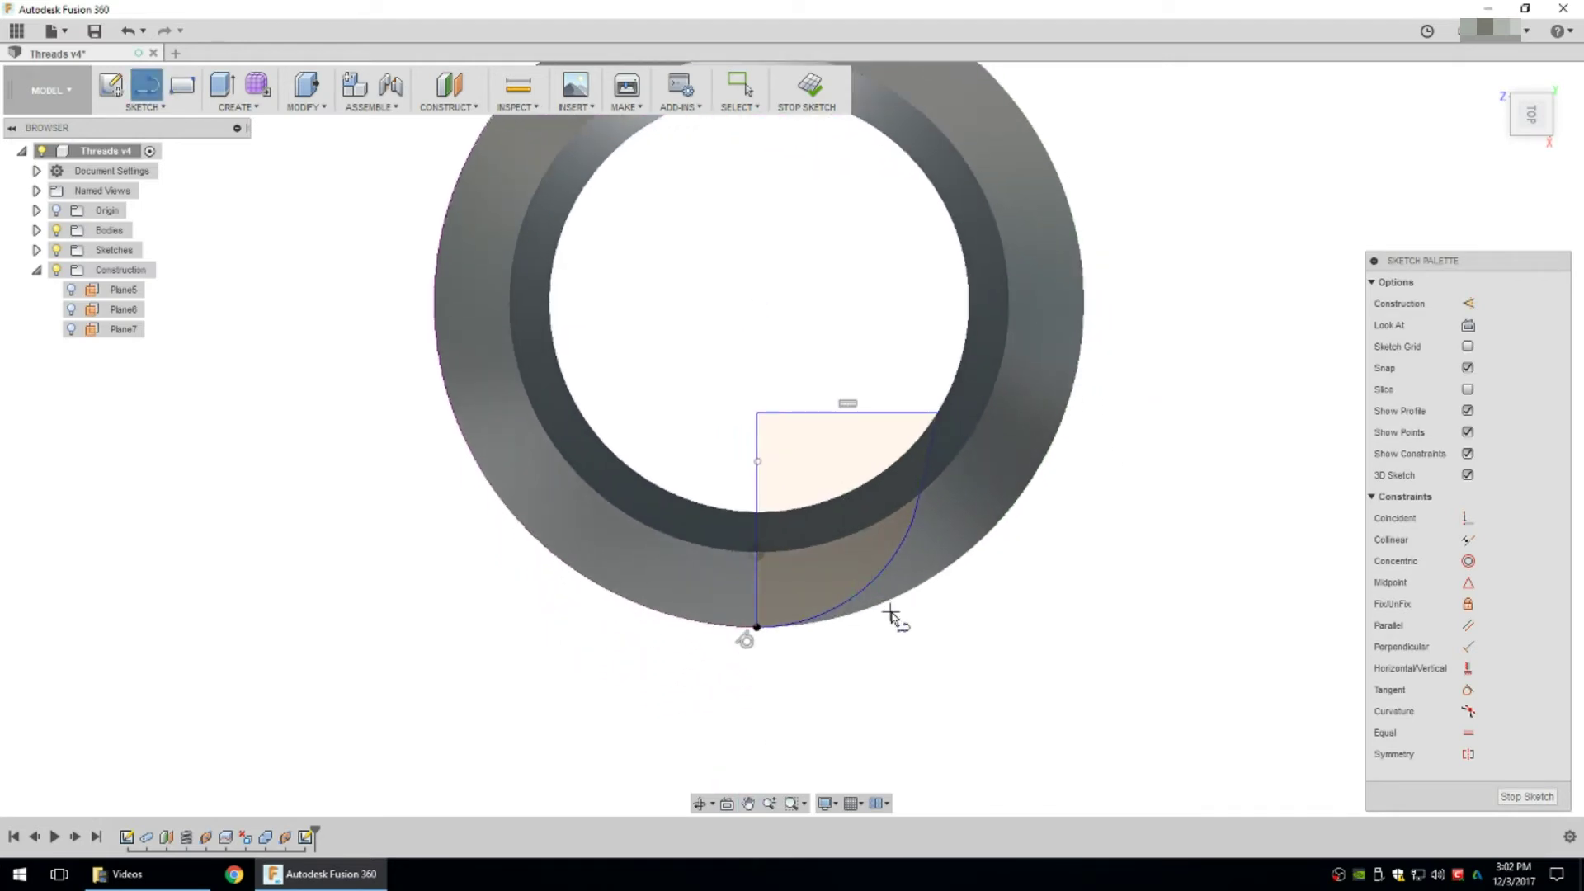
pyautogui.click(1468, 690)
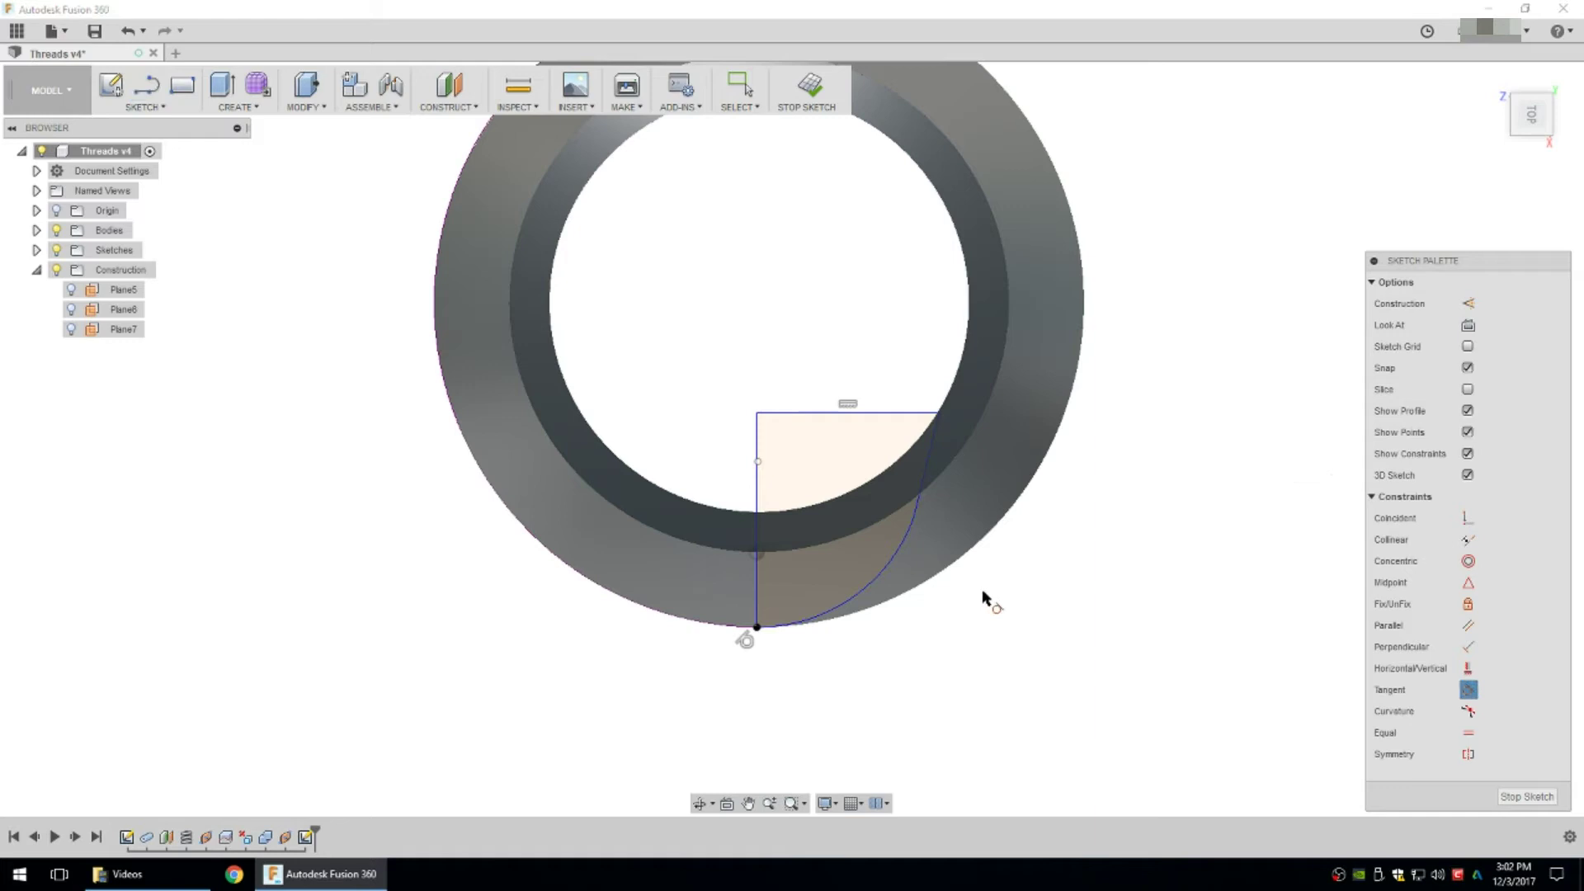
pyautogui.click(849, 594)
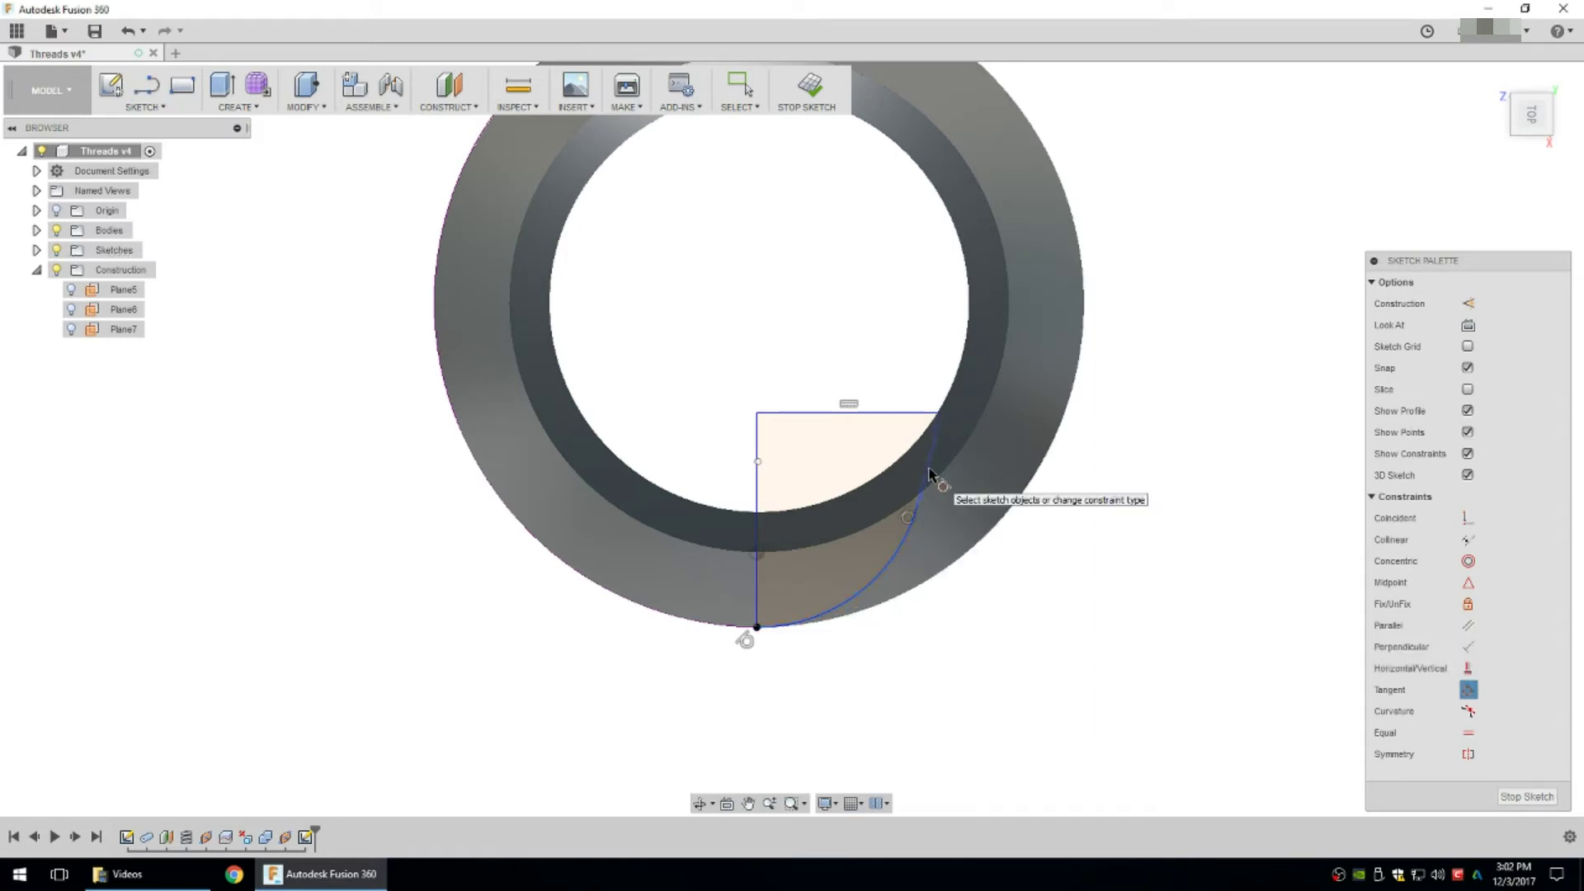
pyautogui.click(925, 476)
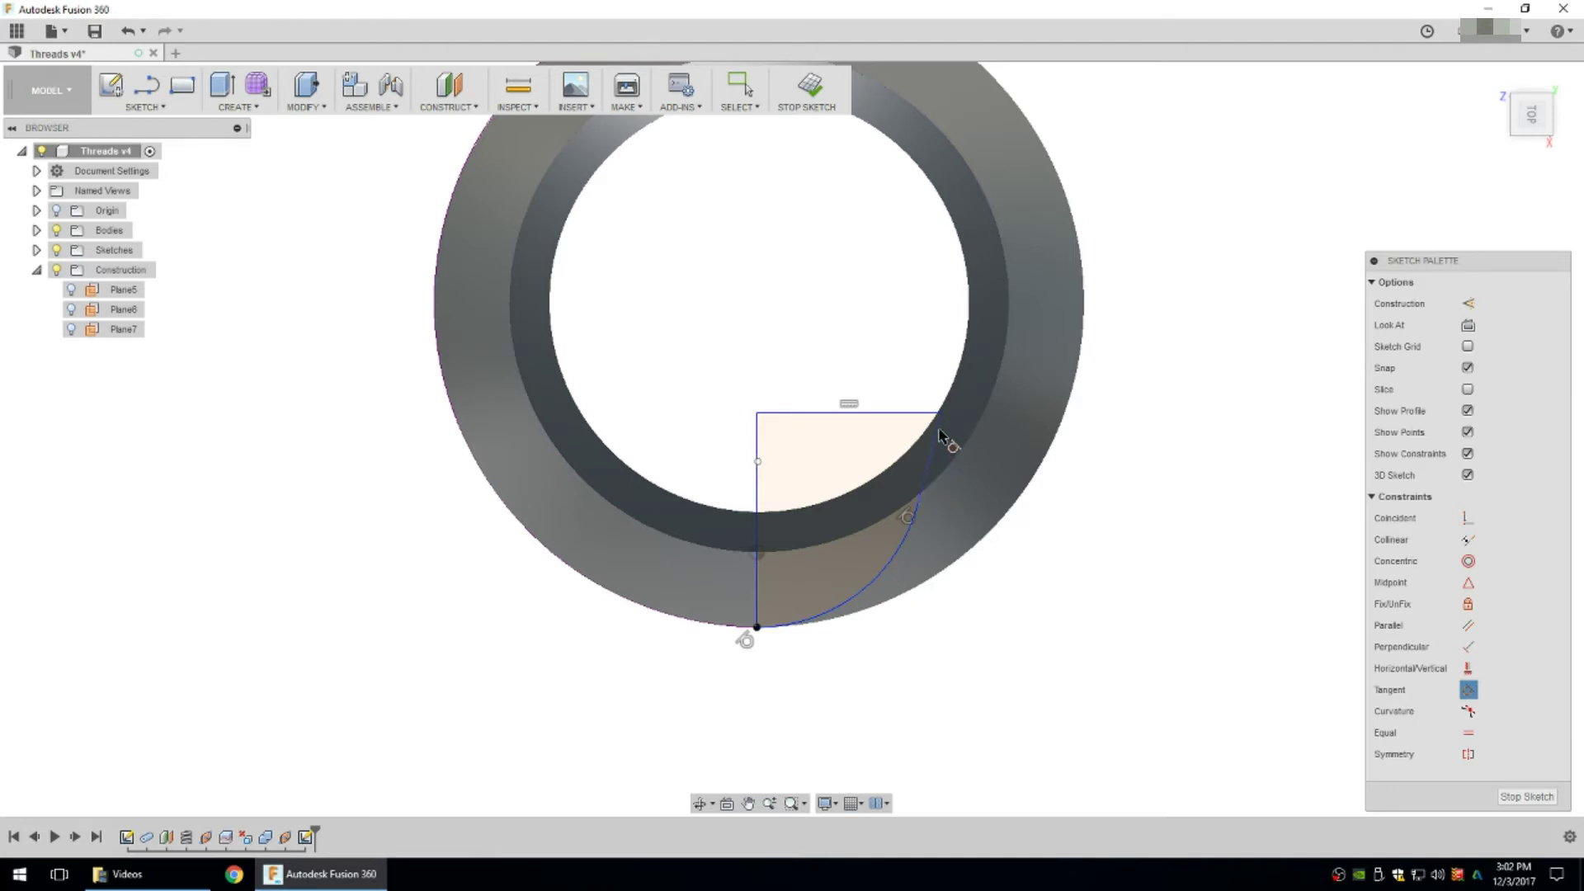
# Dimension the arc radius at 8 mm, then change it to 10 mm.
pyautogui.press('d')
pyautogui.click(854, 610)
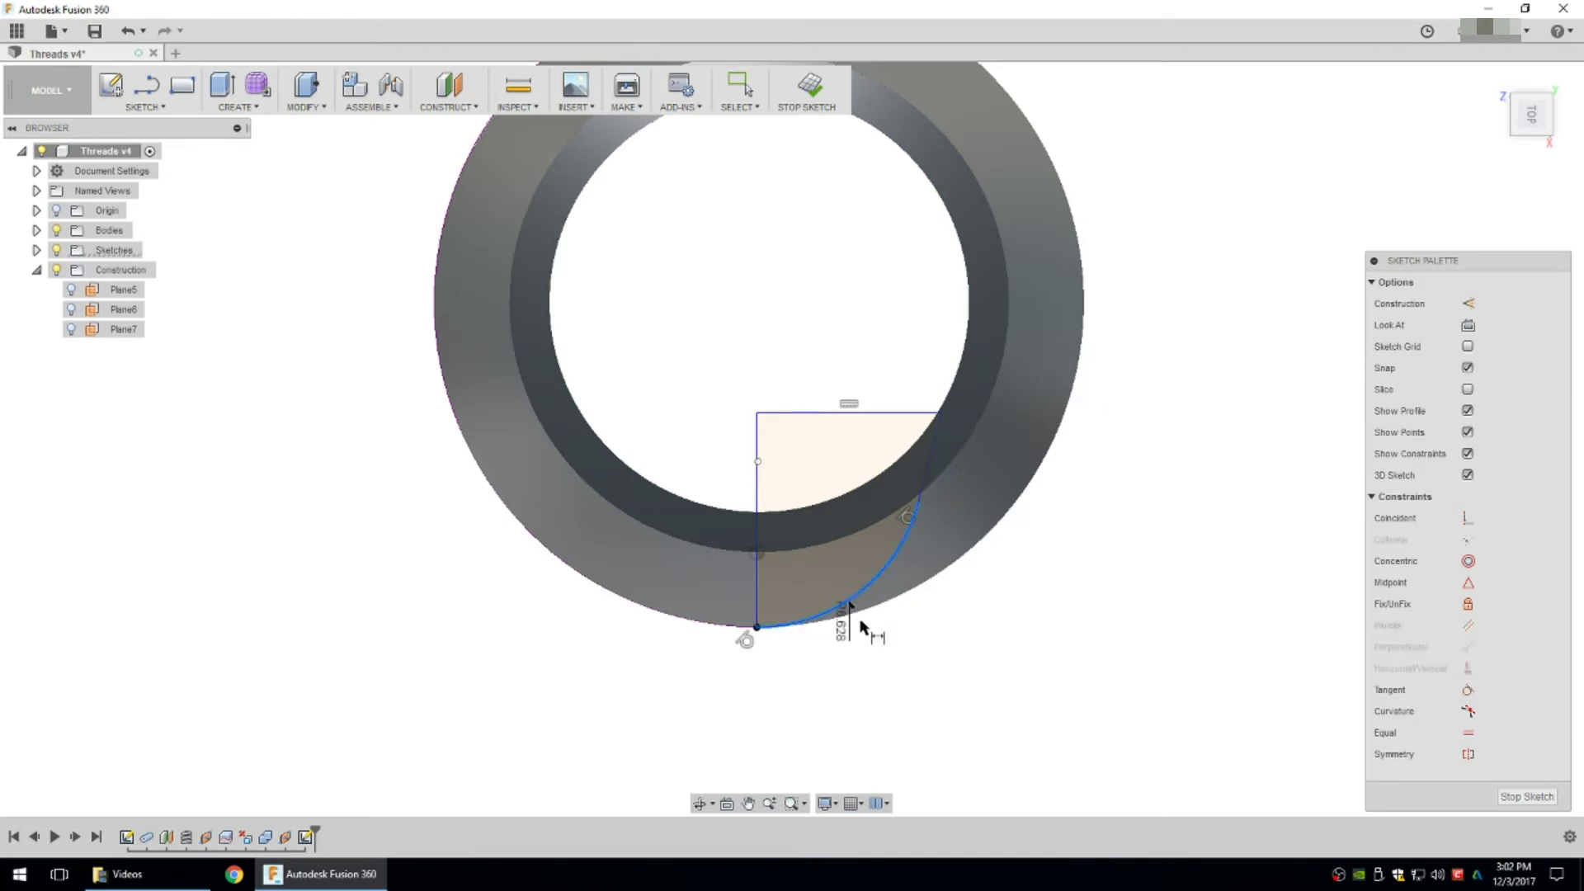
pyautogui.click(920, 679)
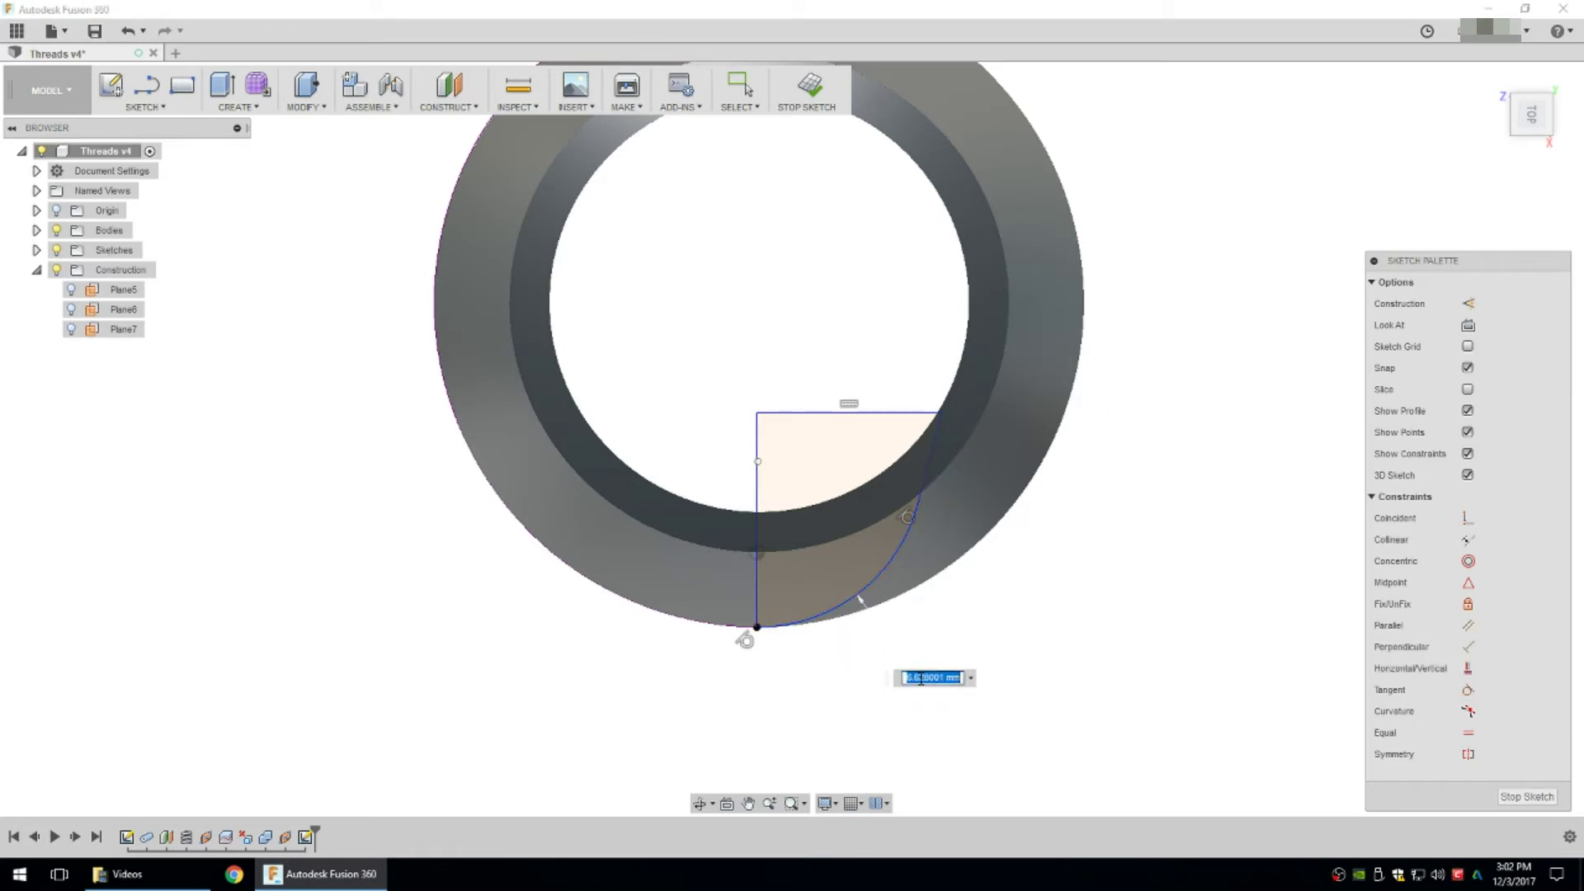
pyautogui.write('8')
pyautogui.press('Return')
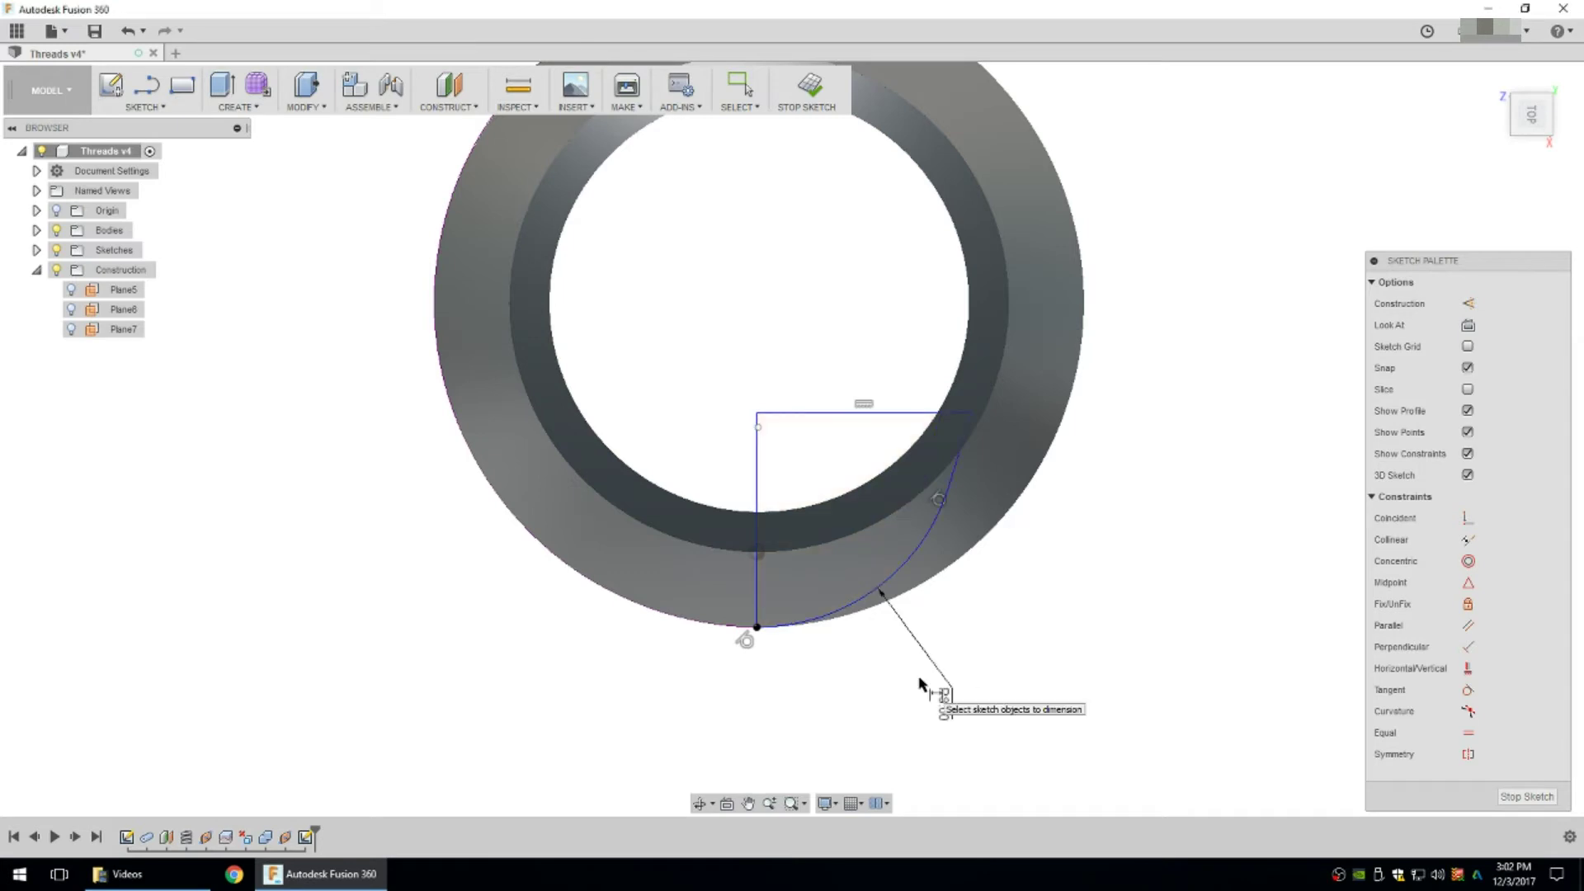
pyautogui.doubleClick(945, 707)
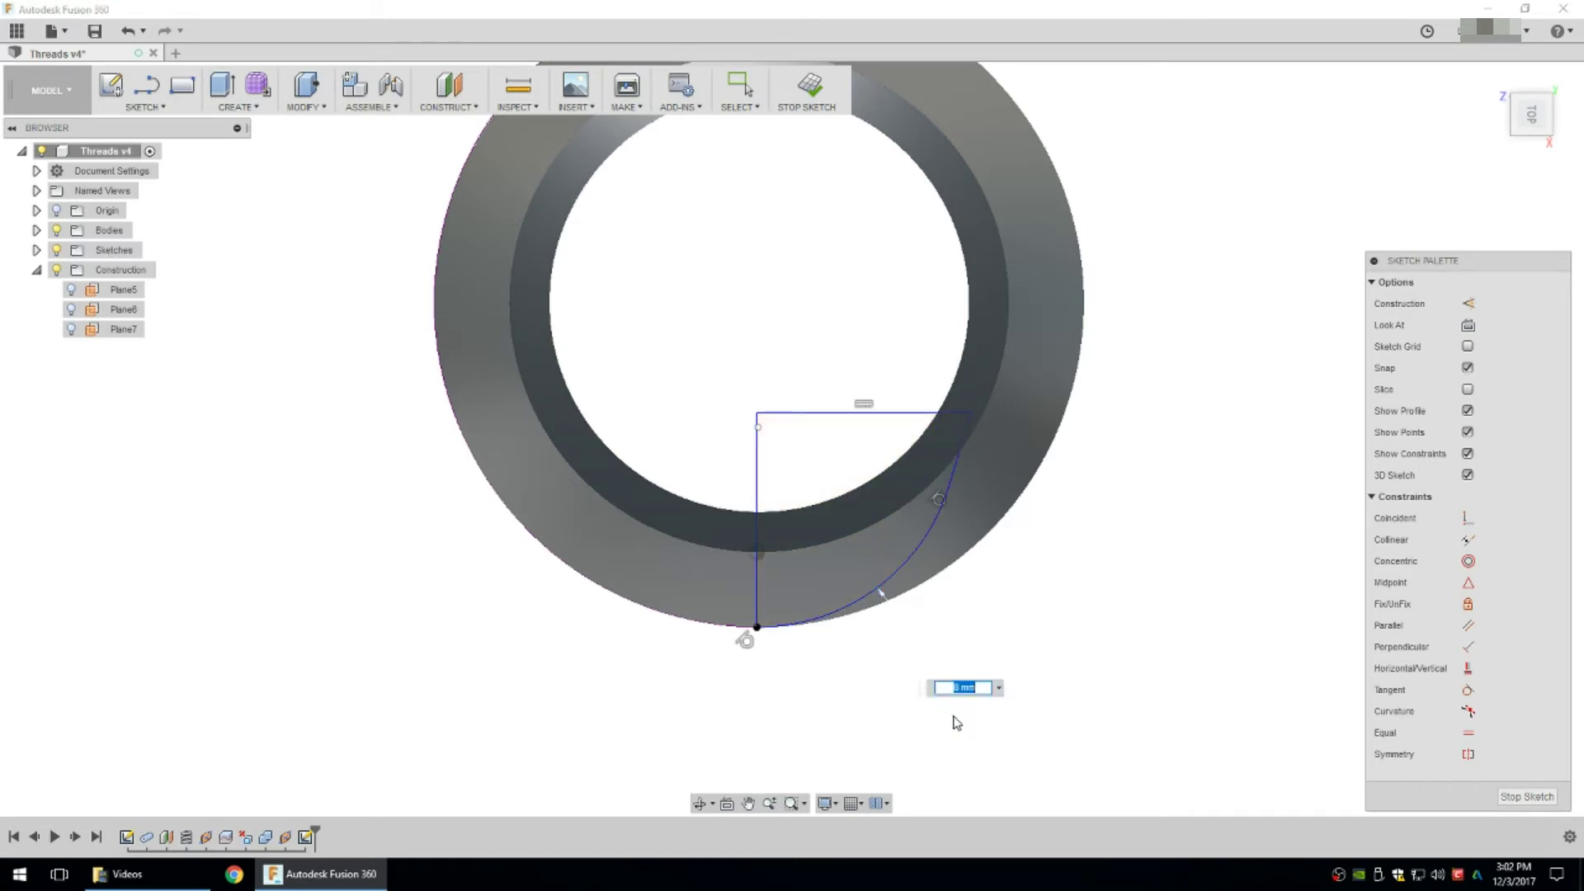
pyautogui.write('10')
pyautogui.press('Return')
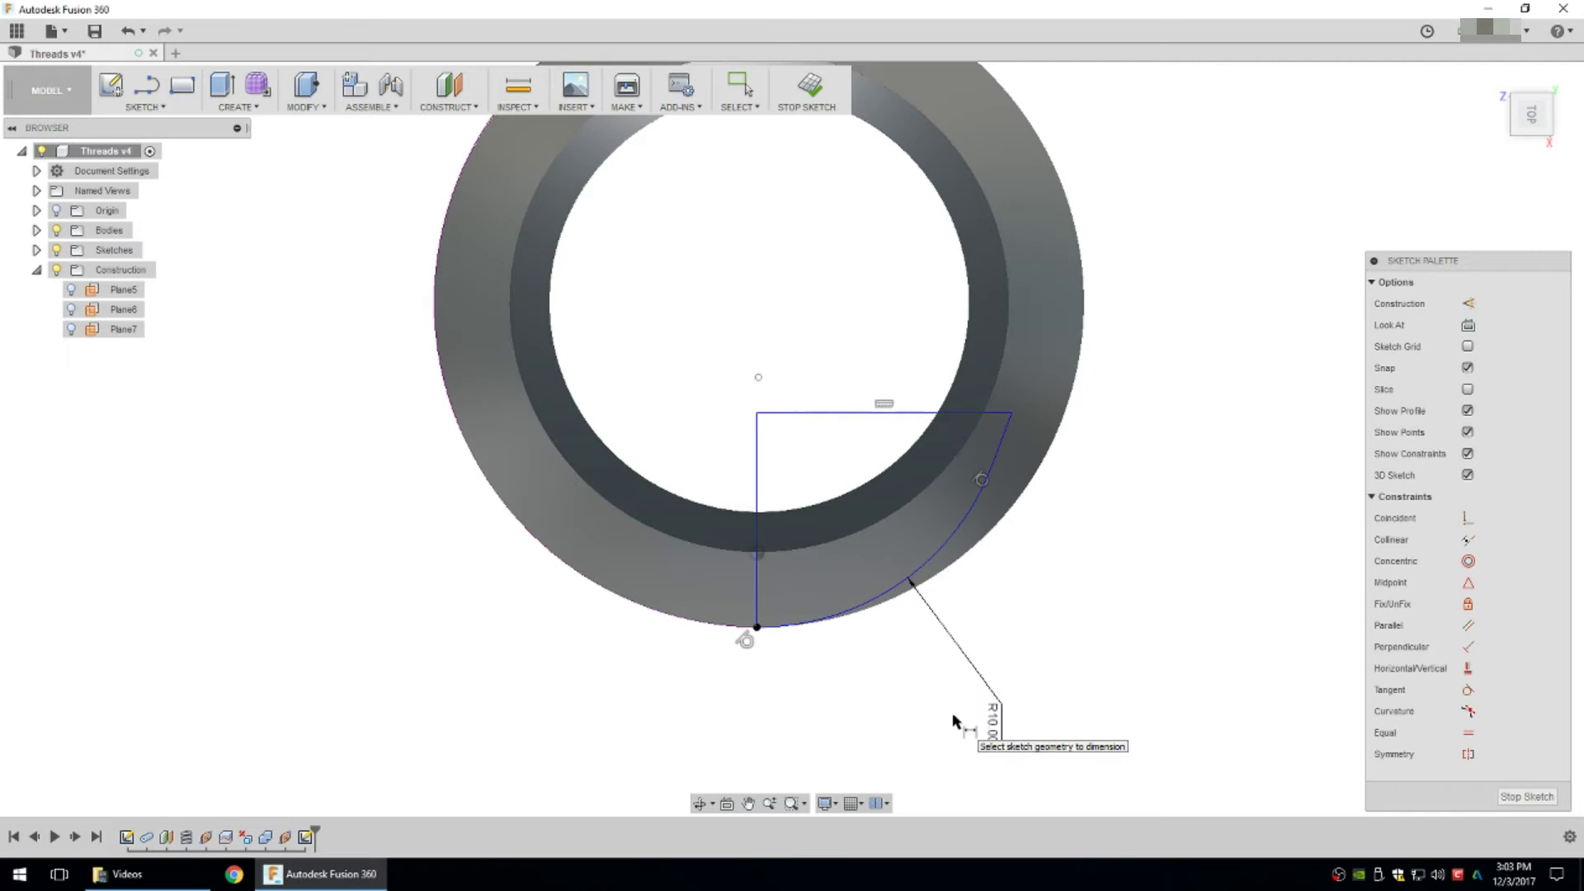
pyautogui.keyDown('shift'); pyautogui.moveTo(1029, 700); pyautogui.dragTo(1012, 661, button='middle'); pyautogui.keyUp('shift')
pyautogui.scroll(-3, 963, 384)
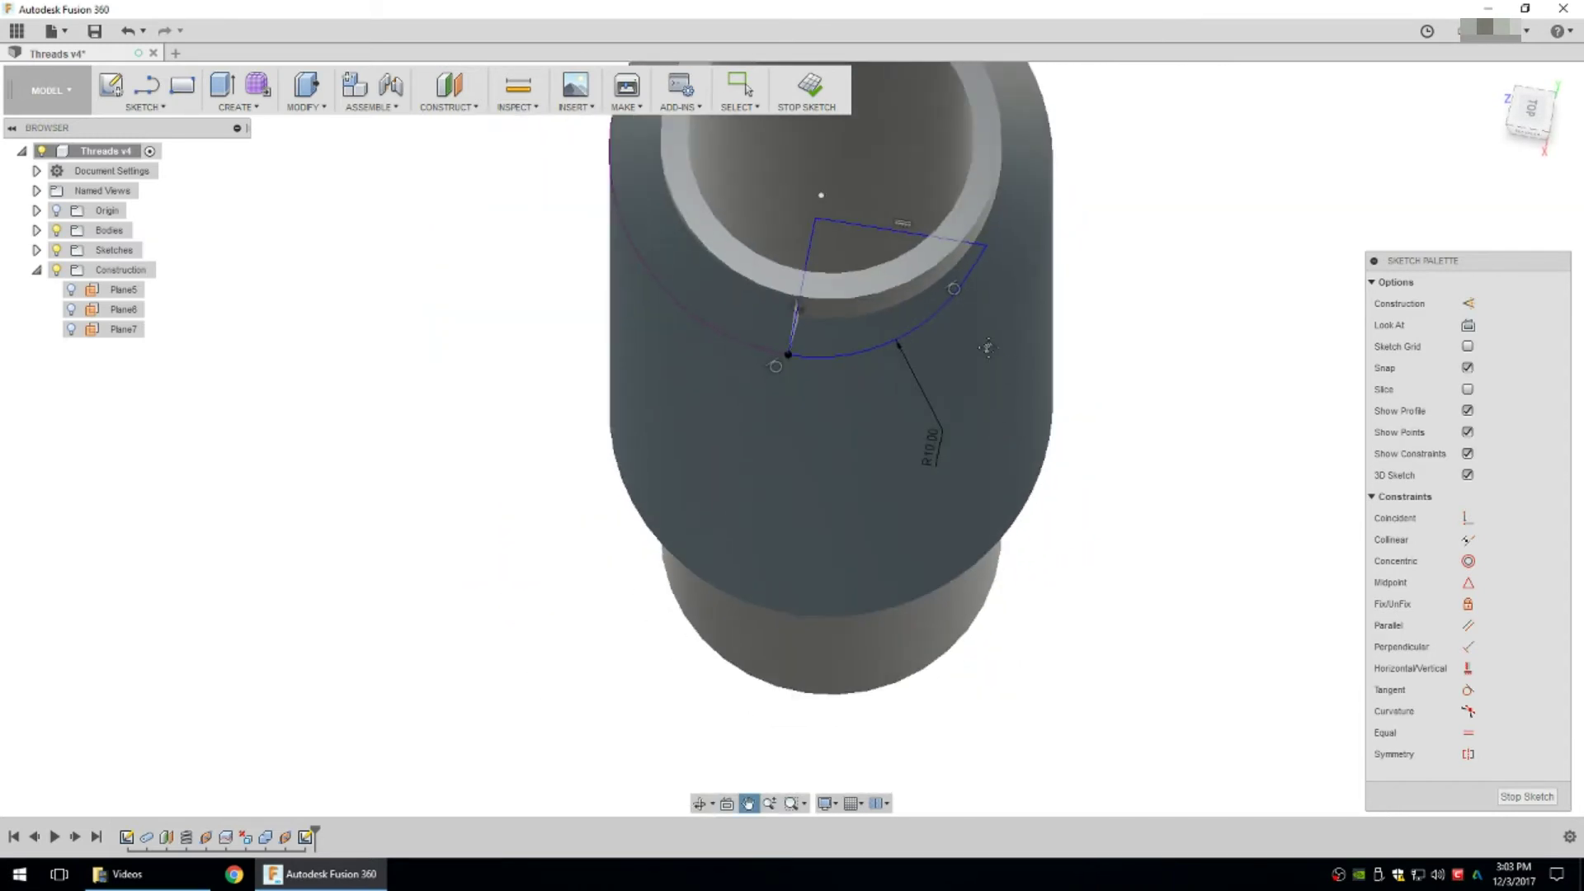
pyautogui.moveTo(984, 396)
pyautogui.mouseDown(button='middle')
pyautogui.moveTo(982, 429)
pyautogui.moveTo(1069, 614)
pyautogui.moveTo(1017, 421)
pyautogui.mouseUp(button='middle')
# Dimension the angle between the slanted and top lines, changing it to 45° and then 70°.
pyautogui.scroll(5, 1016, 421)
pyautogui.click(1015, 421)
pyautogui.click(1002, 383)
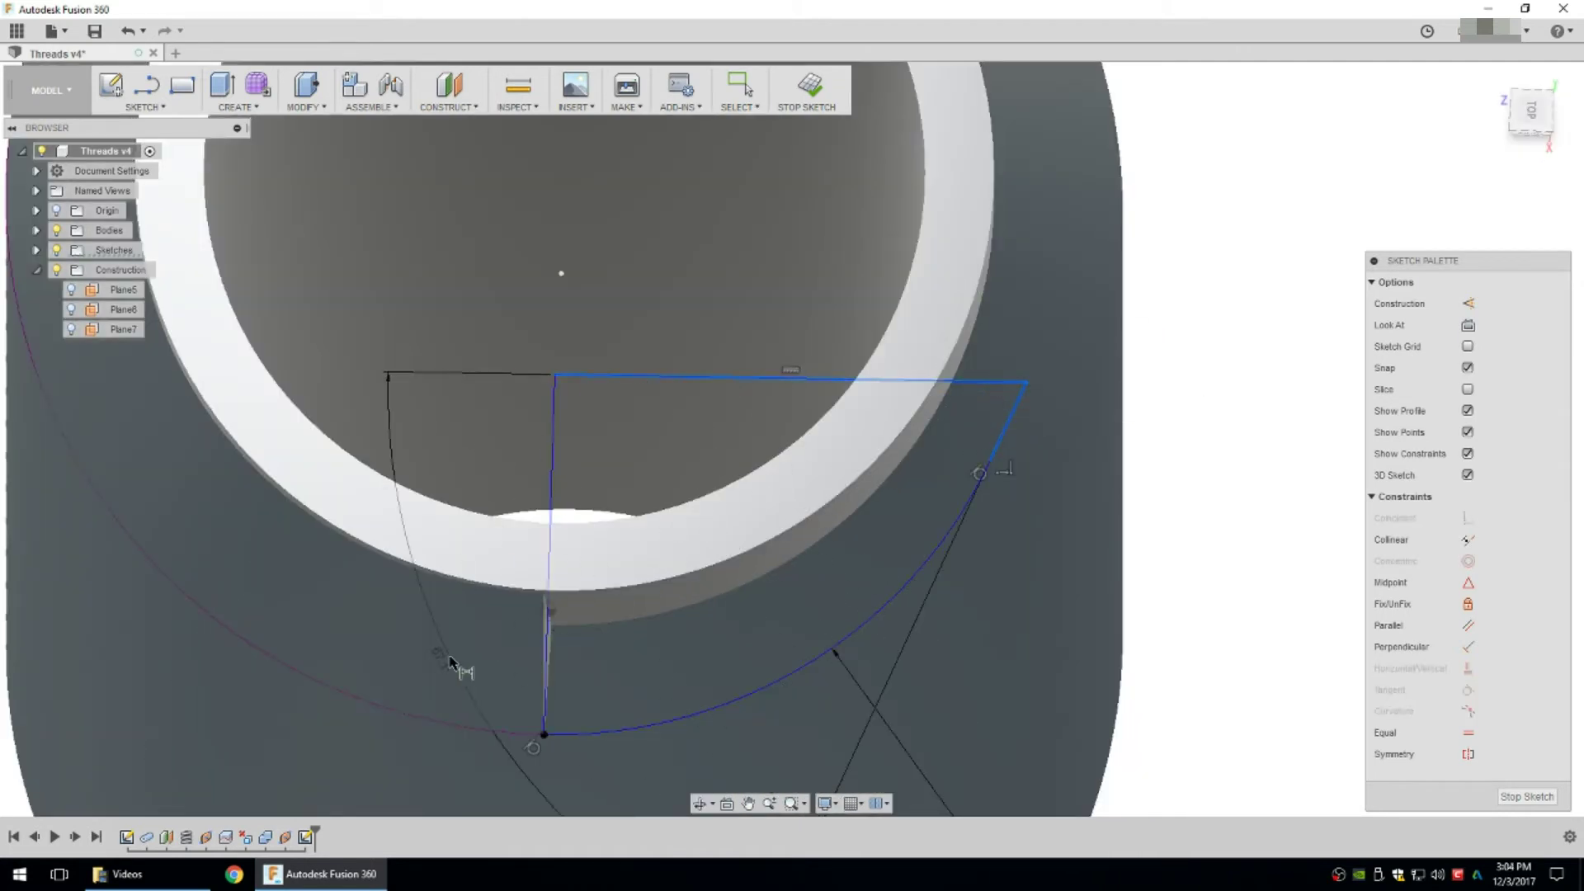
pyautogui.click(457, 660)
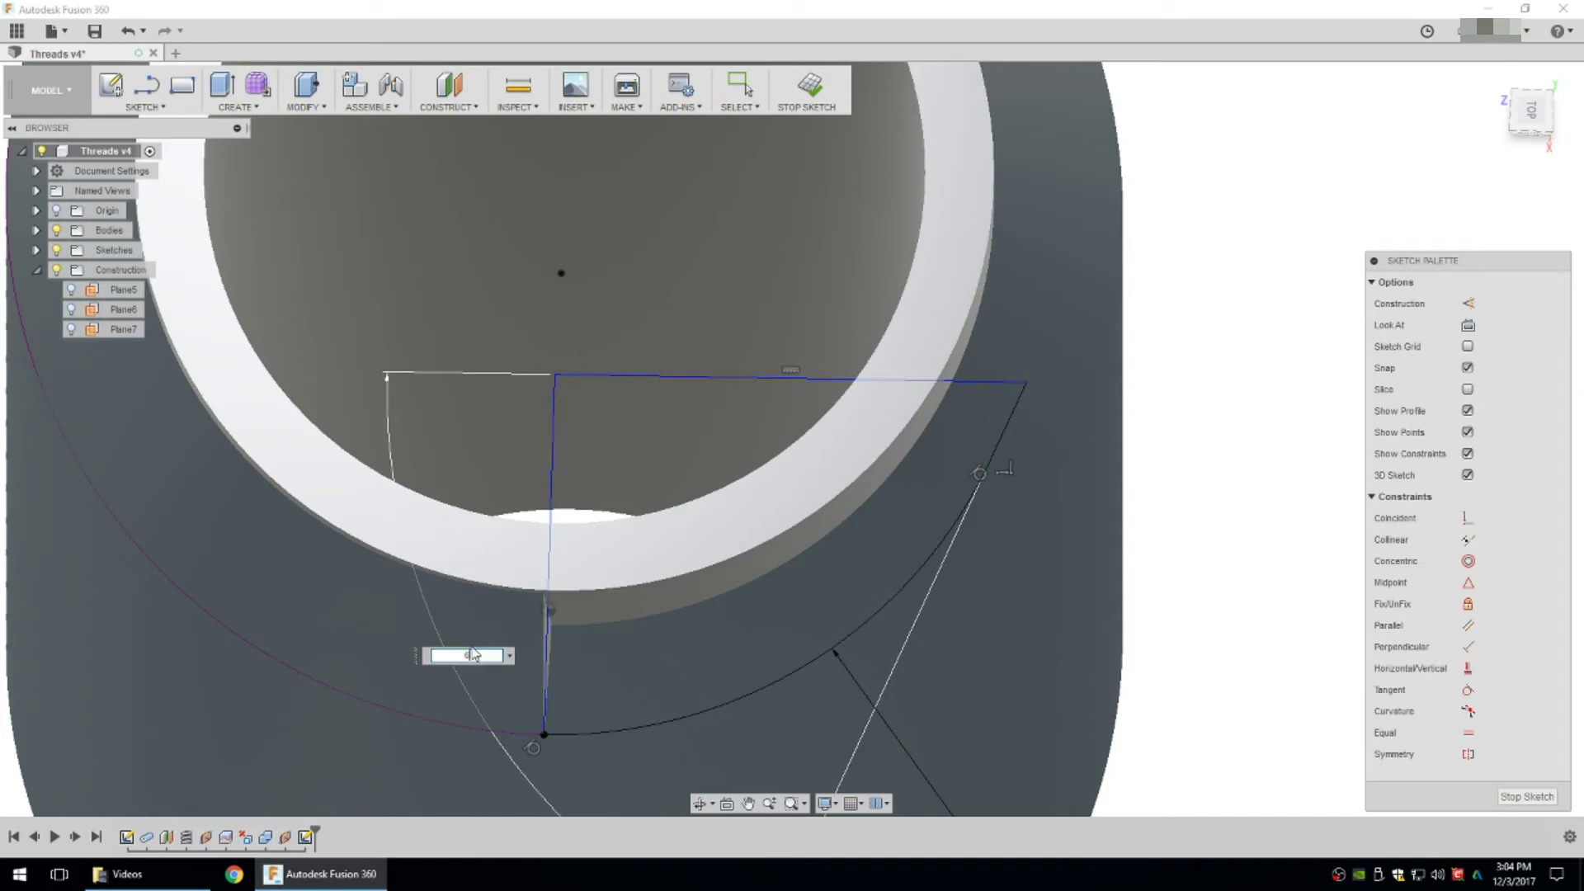
pyautogui.scroll(1, 474, 654)
pyautogui.press('Return')
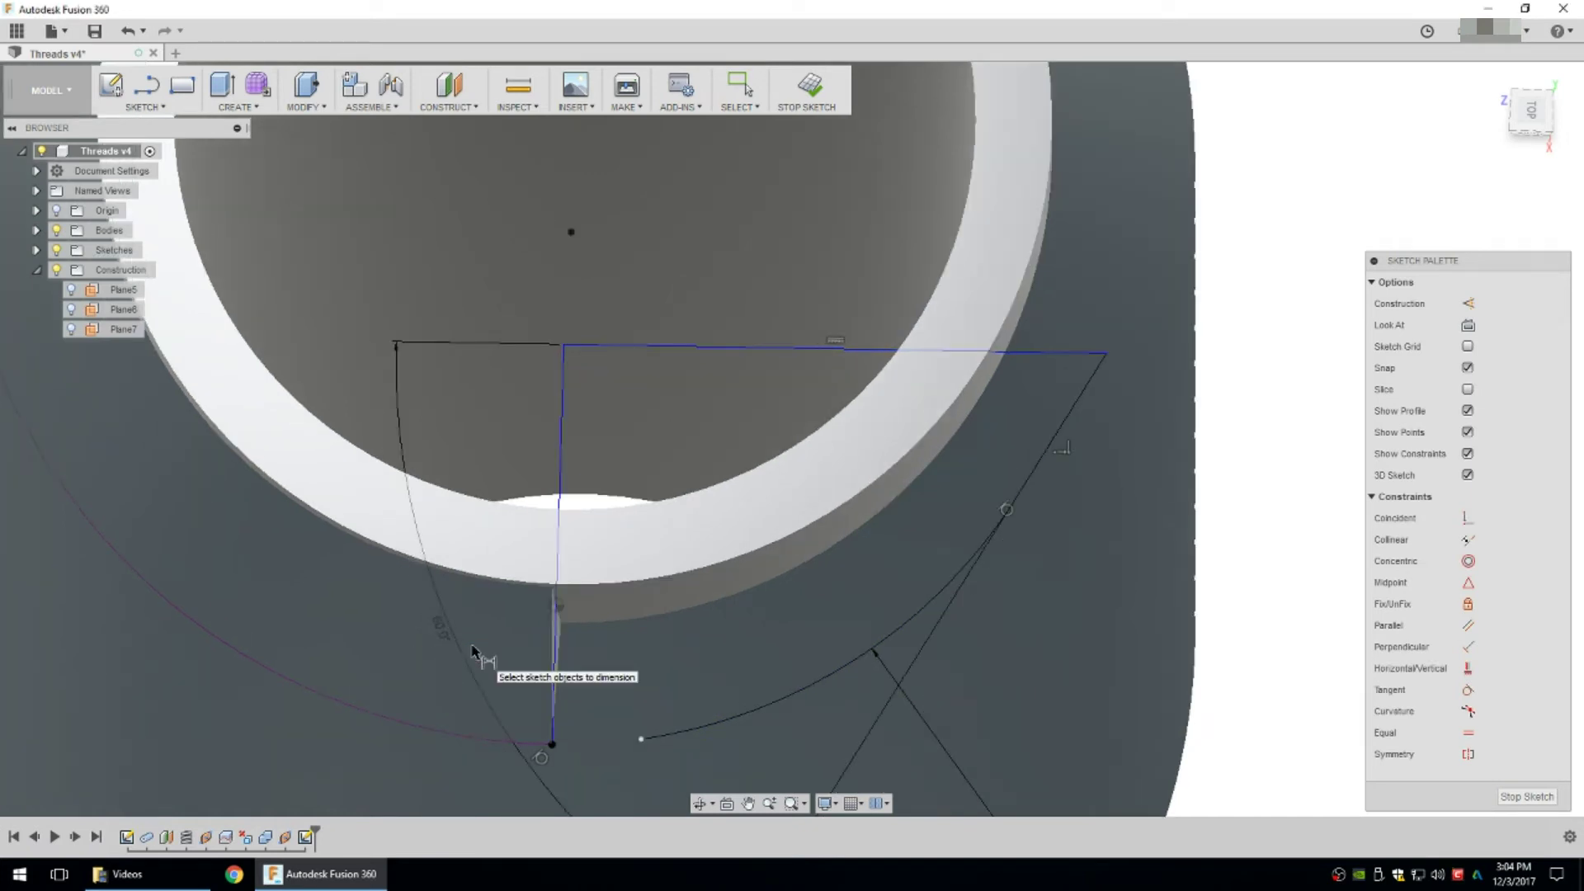
pyautogui.scroll(-1, 532, 595)
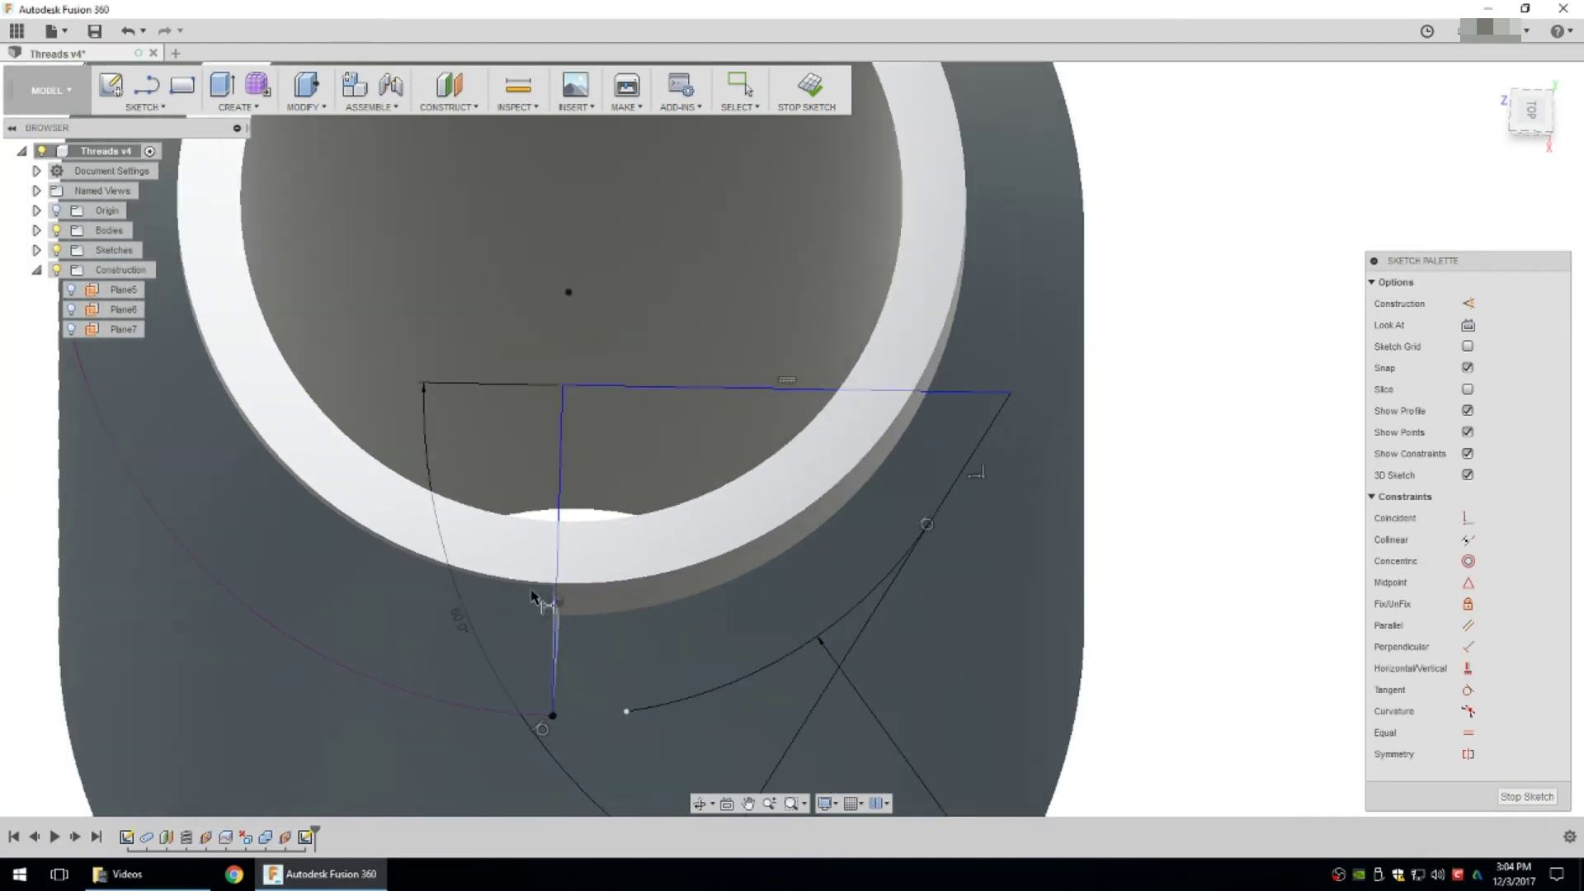
pyautogui.doubleClick(465, 629)
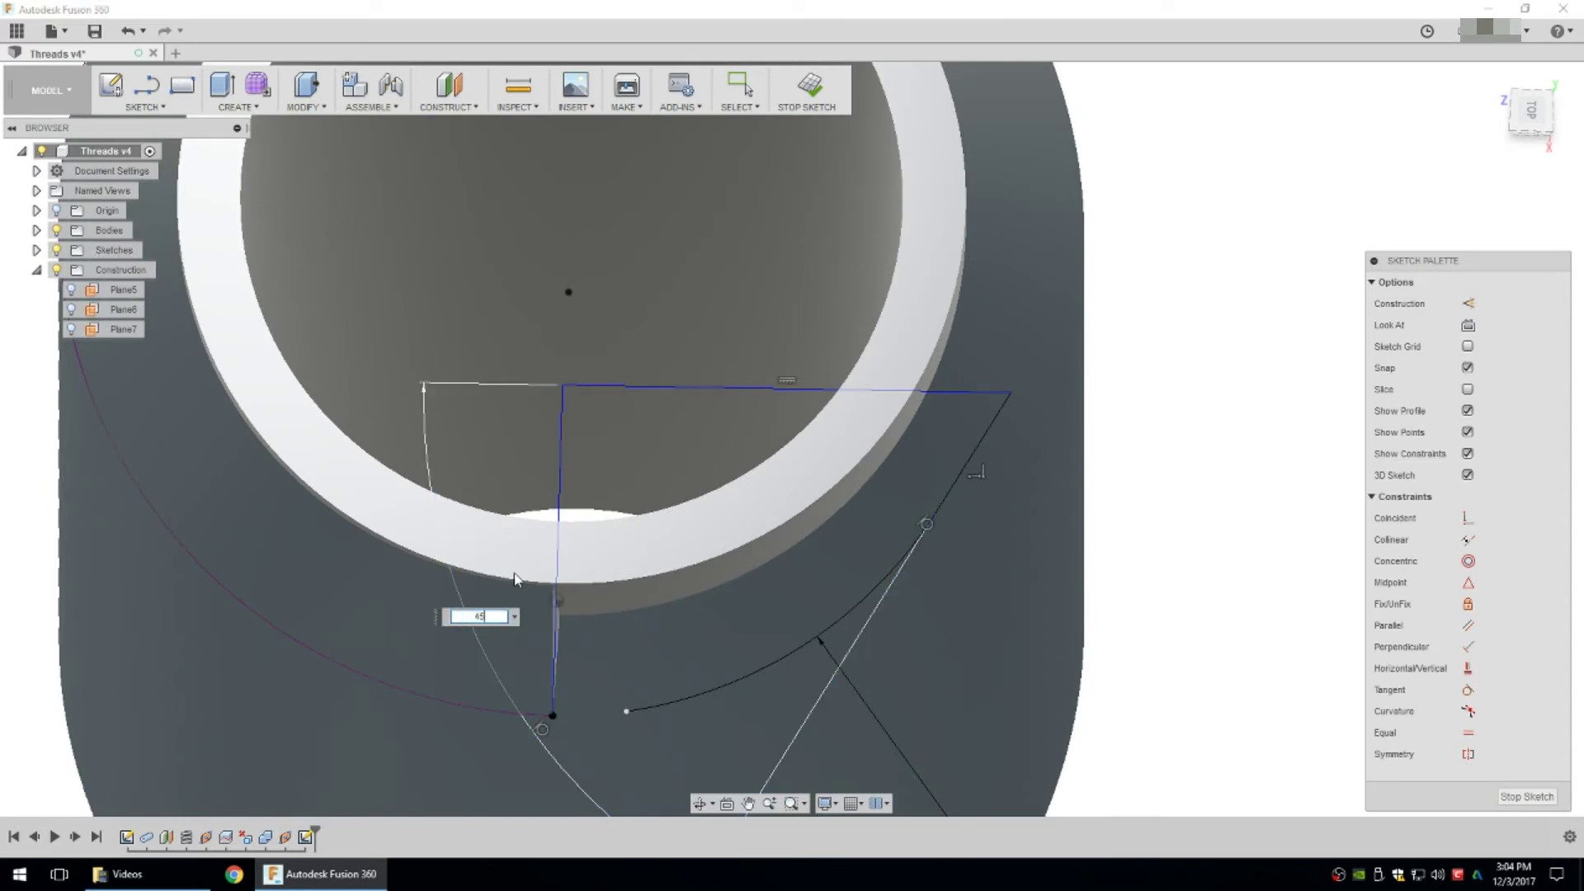
pyautogui.press('Return')
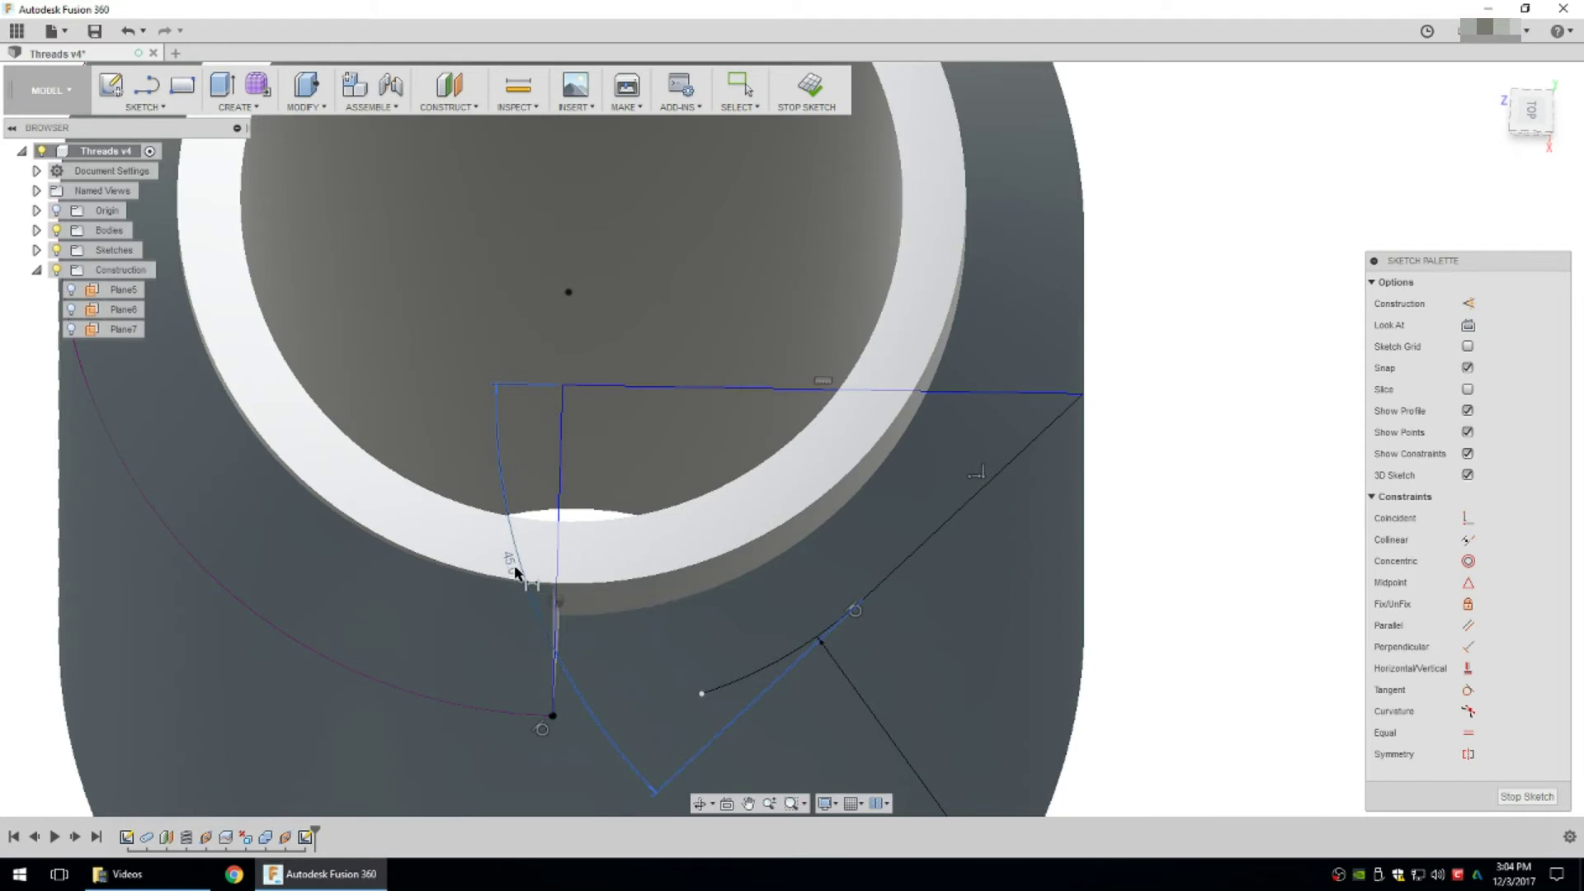
pyautogui.doubleClick(514, 571)
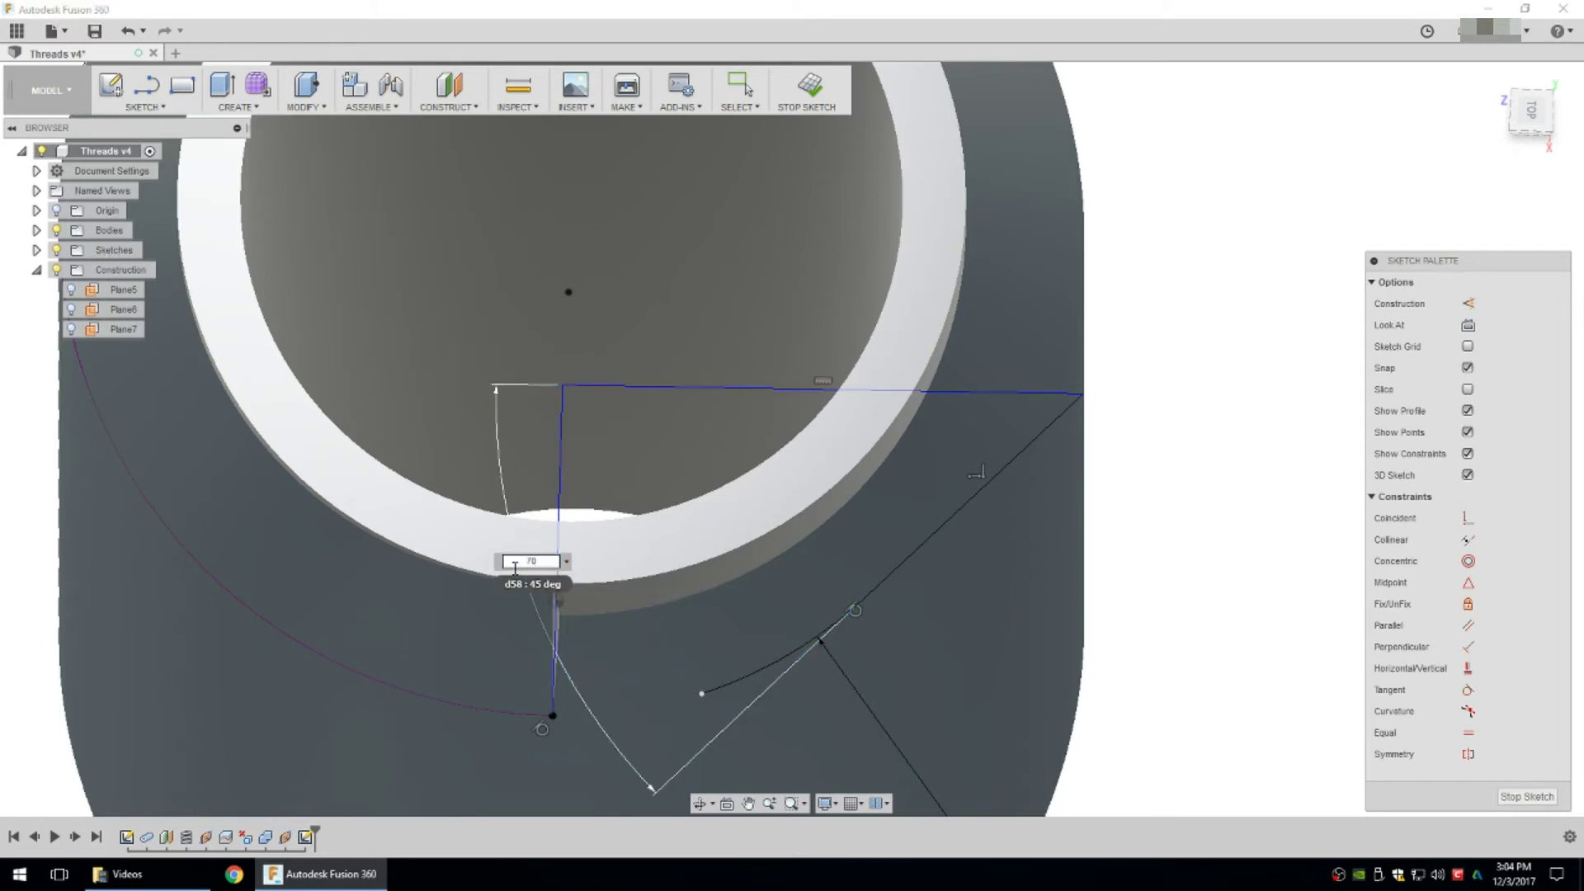
pyautogui.press('Return')
pyautogui.scroll(-4, 652, 556)
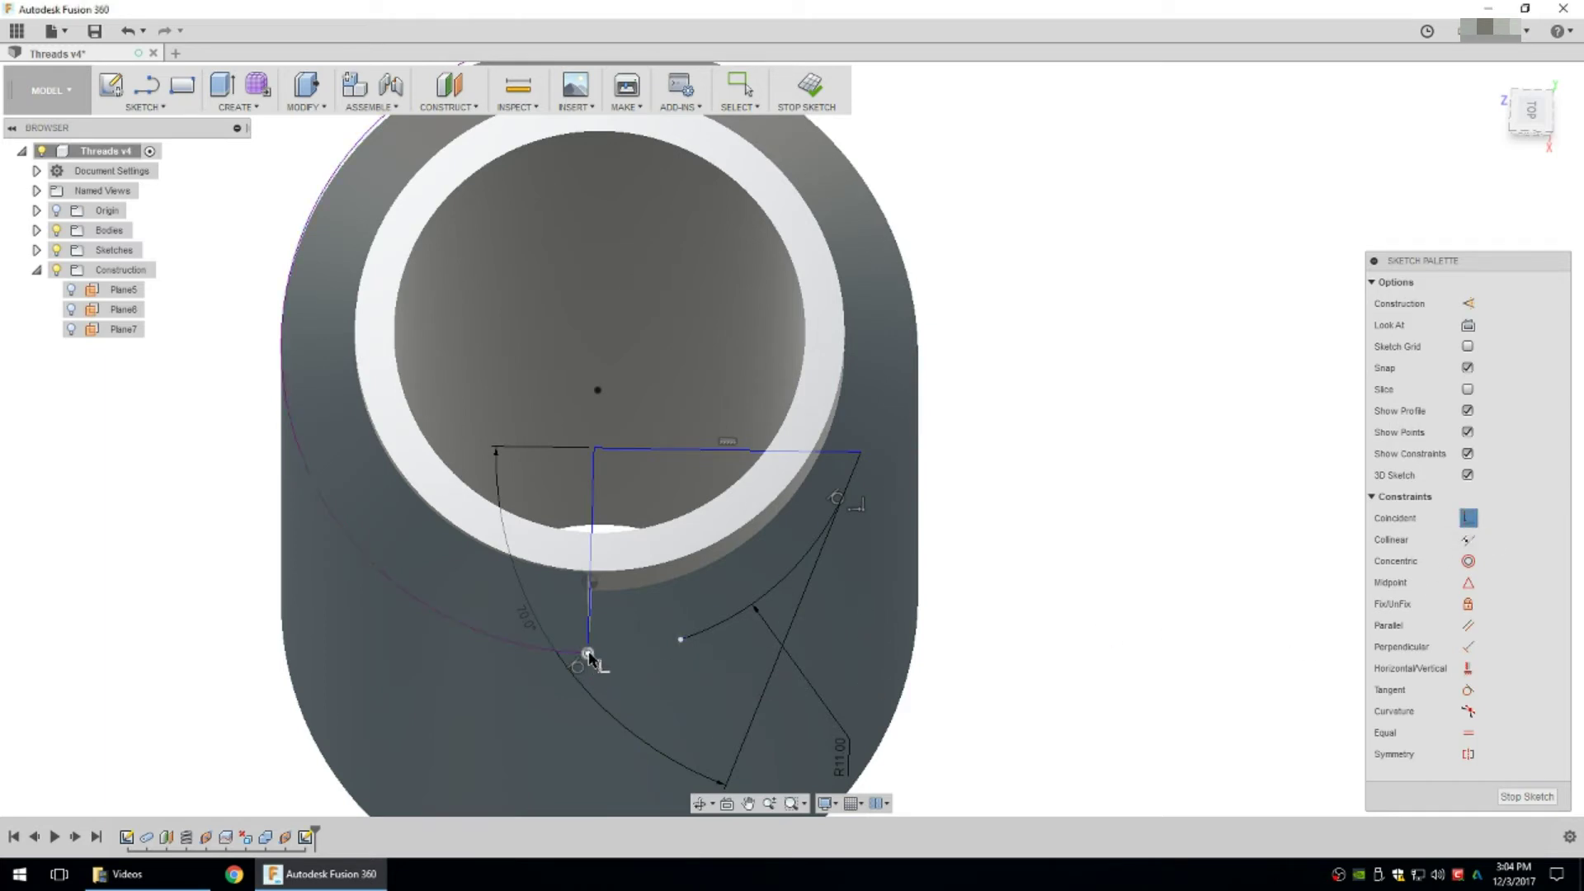
# Make the arc's endpoint coincident with the wedge's lower corner point.
pyautogui.click(680, 642)
pyautogui.scroll(3, 1023, 584)
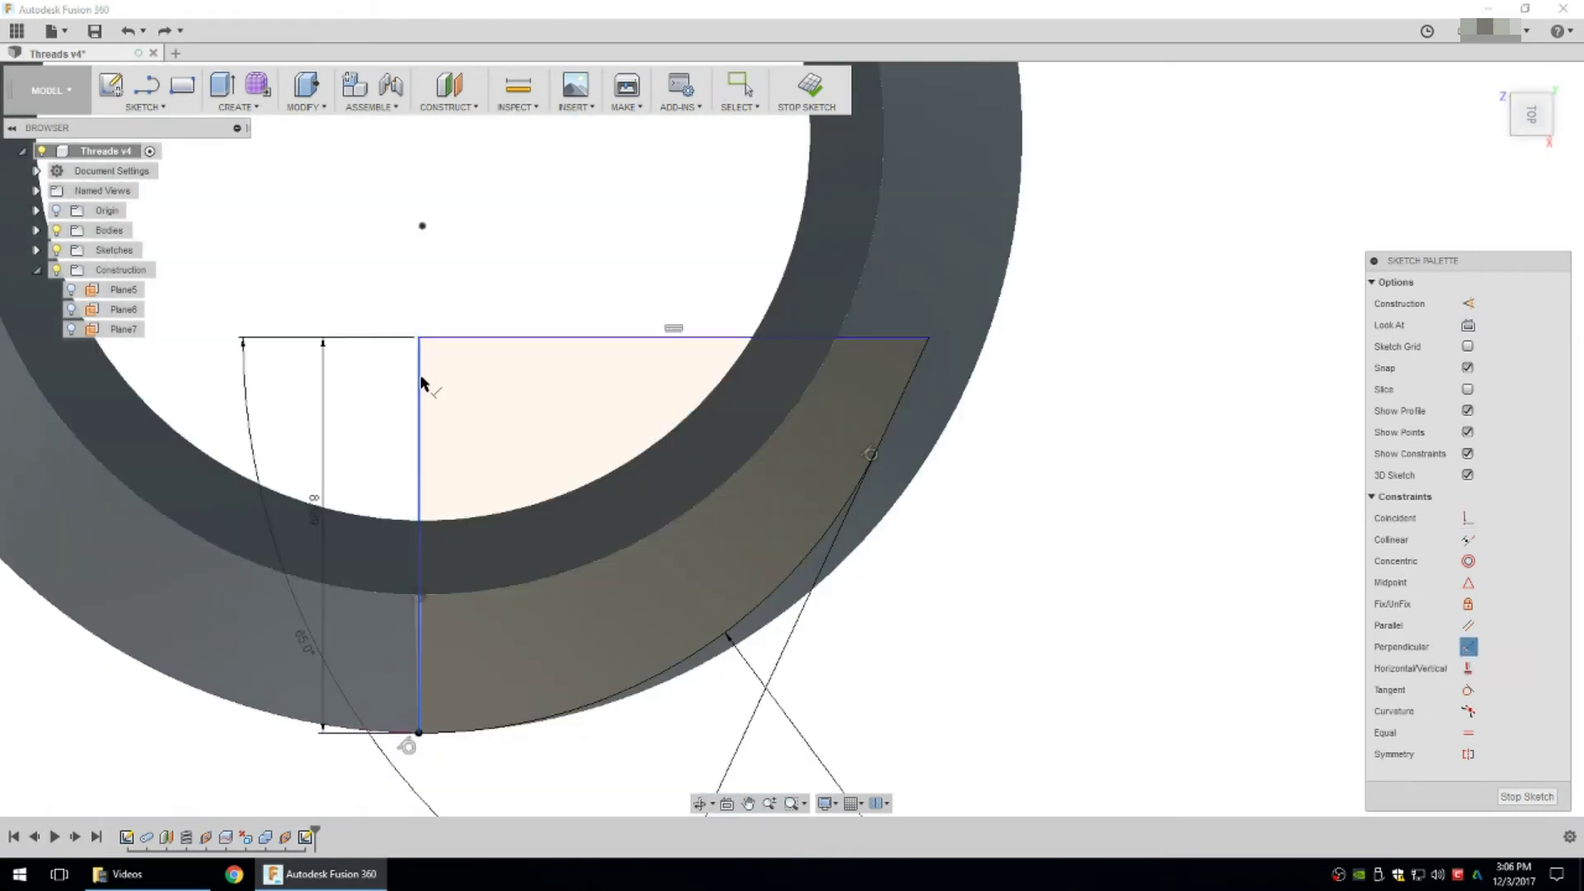
# Make the two straight edges perpendicular and add a 25 length dimension.
pyautogui.click(467, 337)
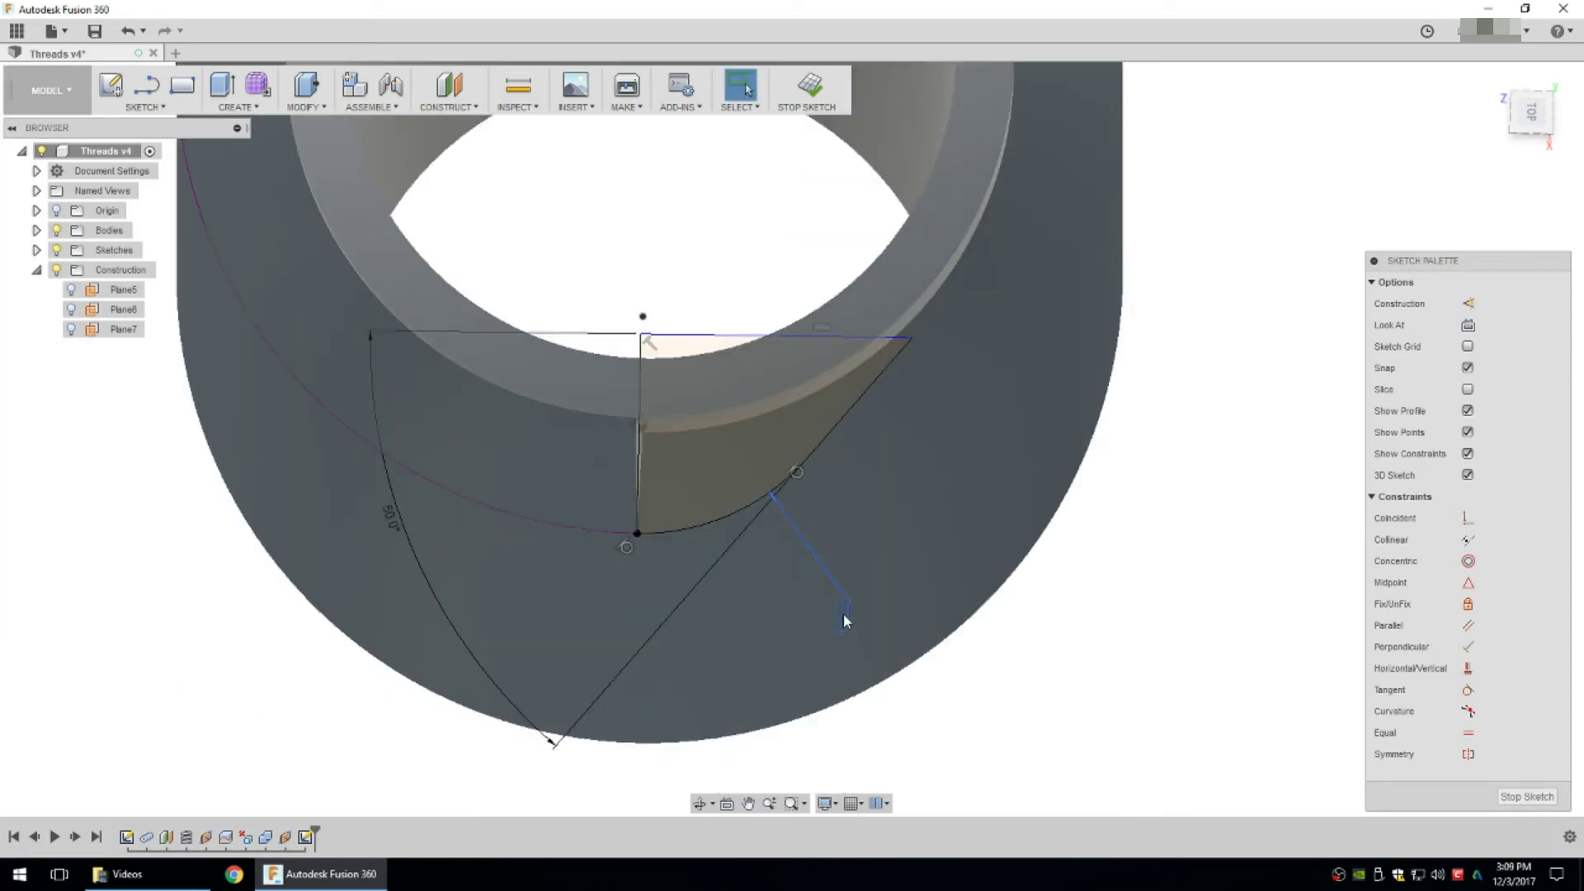
pyautogui.click(843, 612)
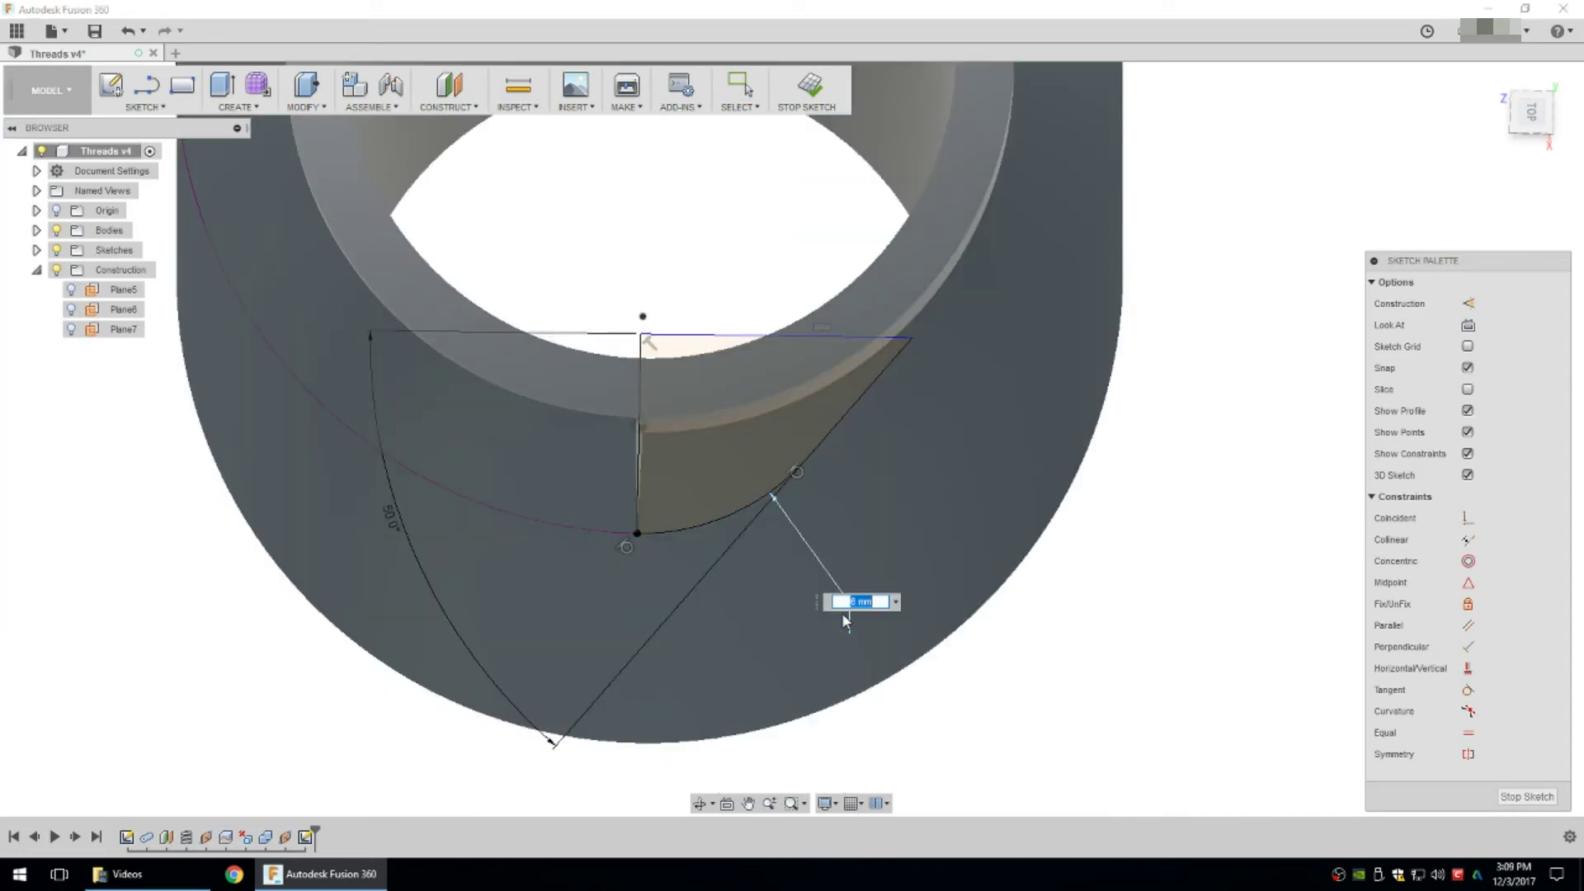
pyautogui.write('25')
pyautogui.press('Return')
pyautogui.press('Escape')
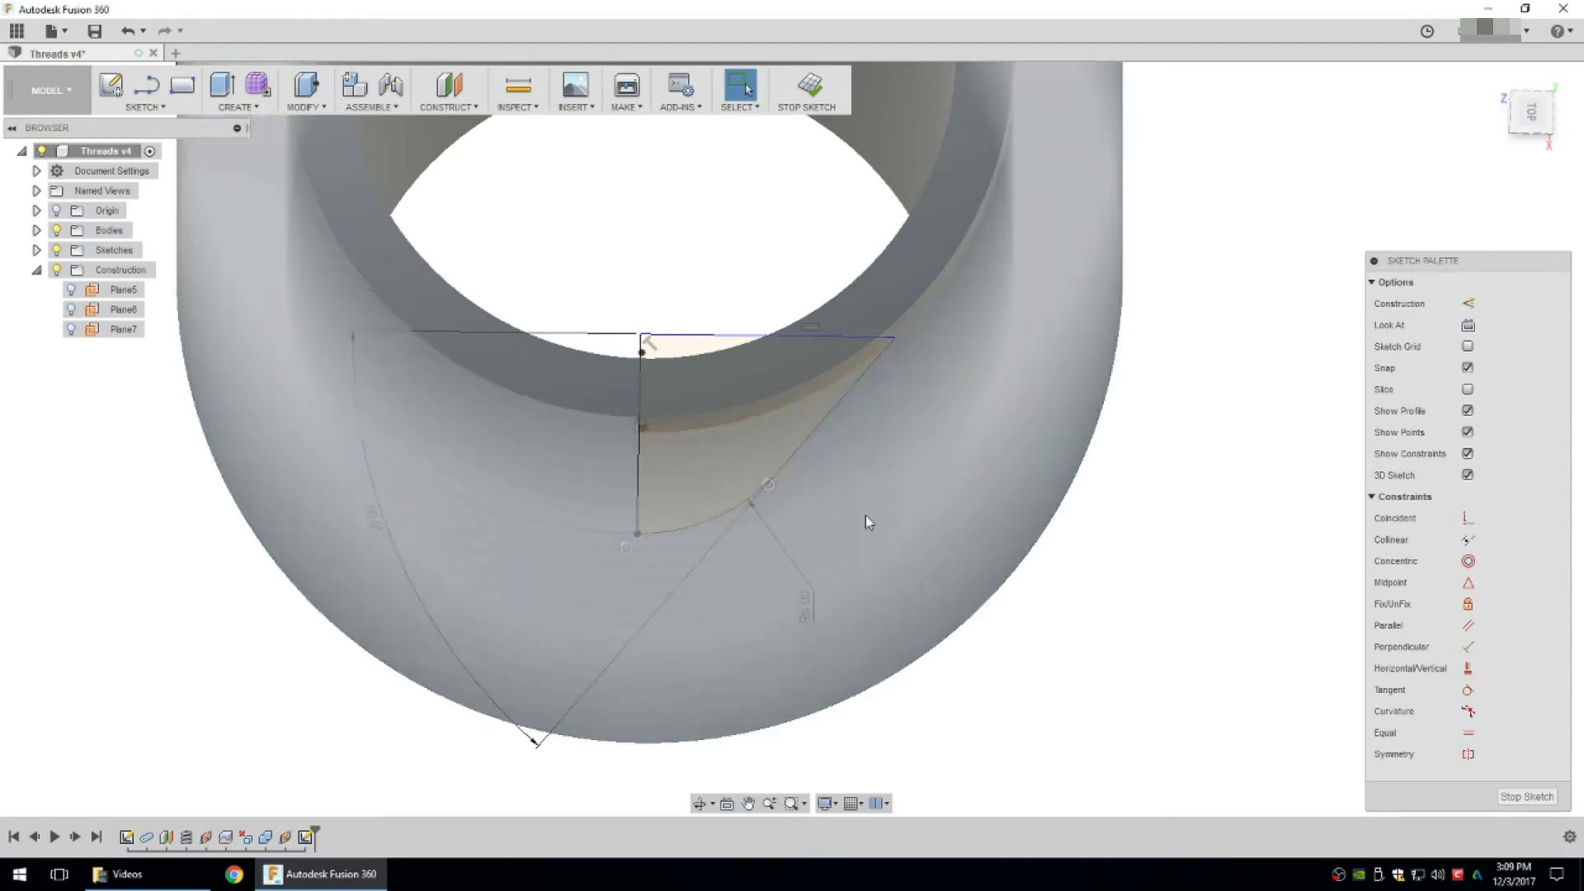
pyautogui.moveTo(922, 373)
pyautogui.keyDown('shift'); pyautogui.mouseDown(button='middle')
pyautogui.moveTo(874, 264)
pyautogui.moveTo(789, 308)
pyautogui.moveTo(880, 343)
pyautogui.moveTo(909, 399)
pyautogui.moveTo(829, 602)
pyautogui.mouseUp(button='middle'); pyautogui.keyUp('shift')
# Change the arc radius from 5 to 6 mm and drag the top edge to reshape the profile.
pyautogui.doubleClick(786, 617)
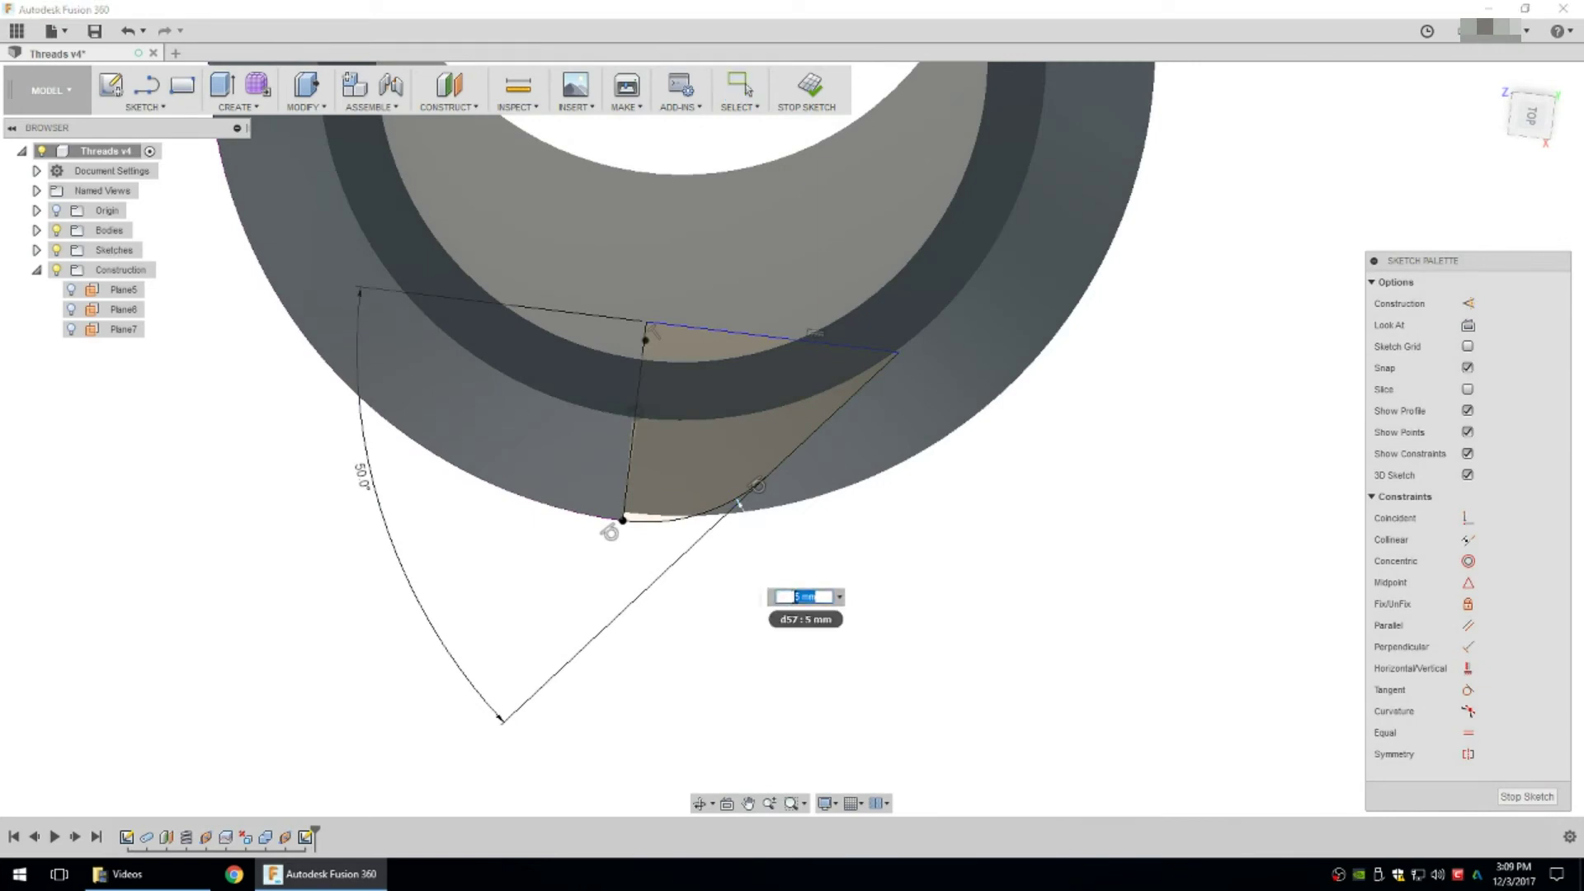
pyautogui.write('6')
pyautogui.press('Return')
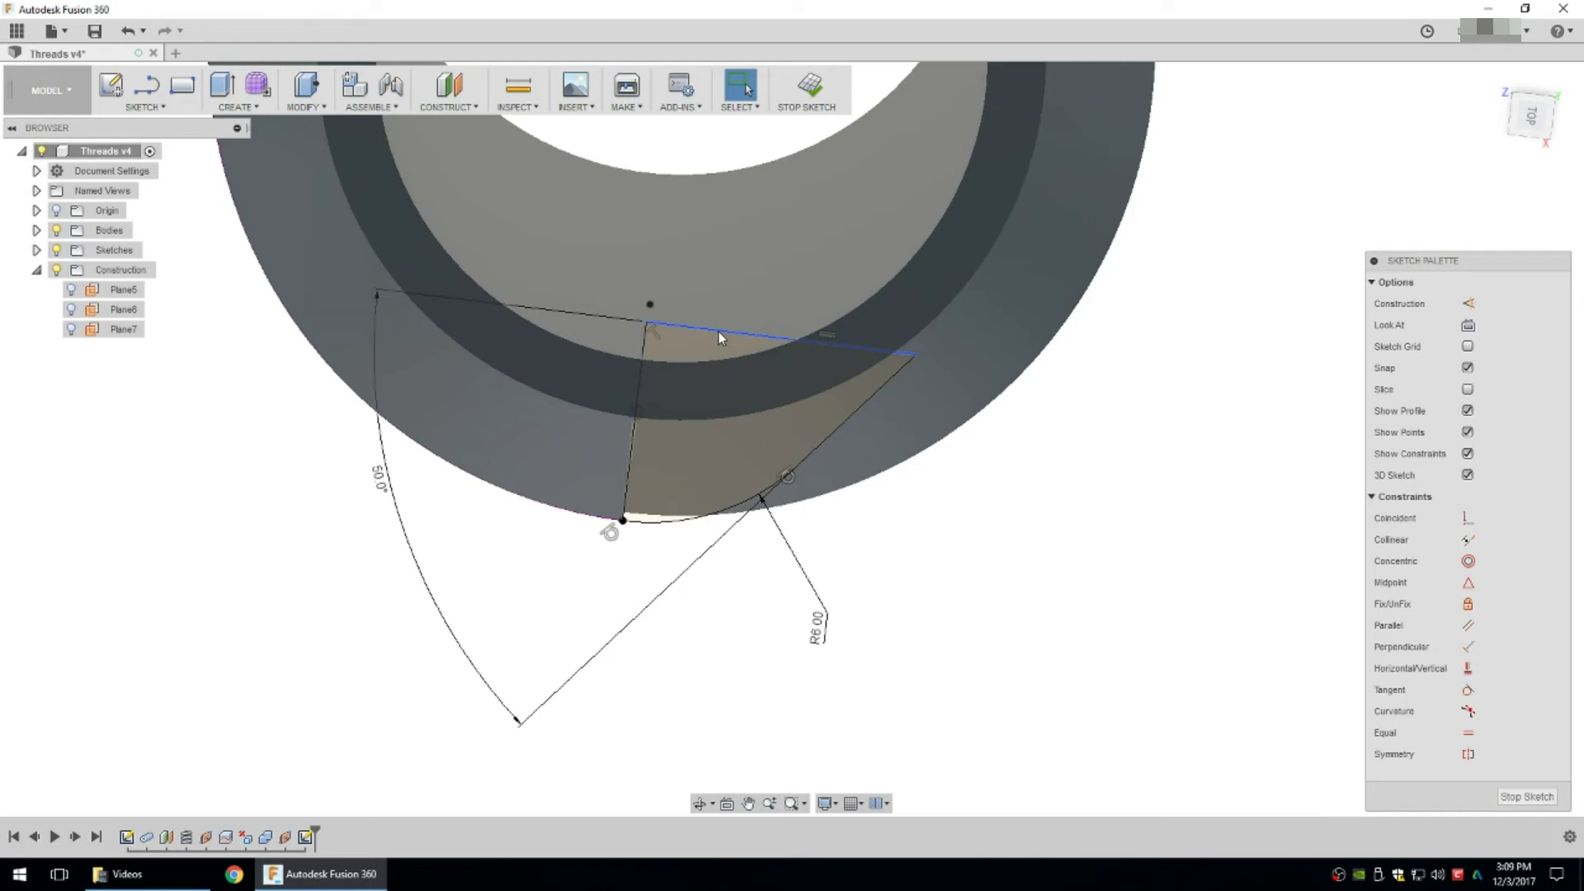
pyautogui.moveTo(720, 330)
pyautogui.mouseDown()
pyautogui.moveTo(745, 247)
pyautogui.moveTo(705, 261)
pyautogui.moveTo(686, 283)
pyautogui.moveTo(696, 301)
pyautogui.mouseUp()
# Change the profile angle from 50° to 60°, then to 55°.
pyautogui.doubleClick(423, 439)
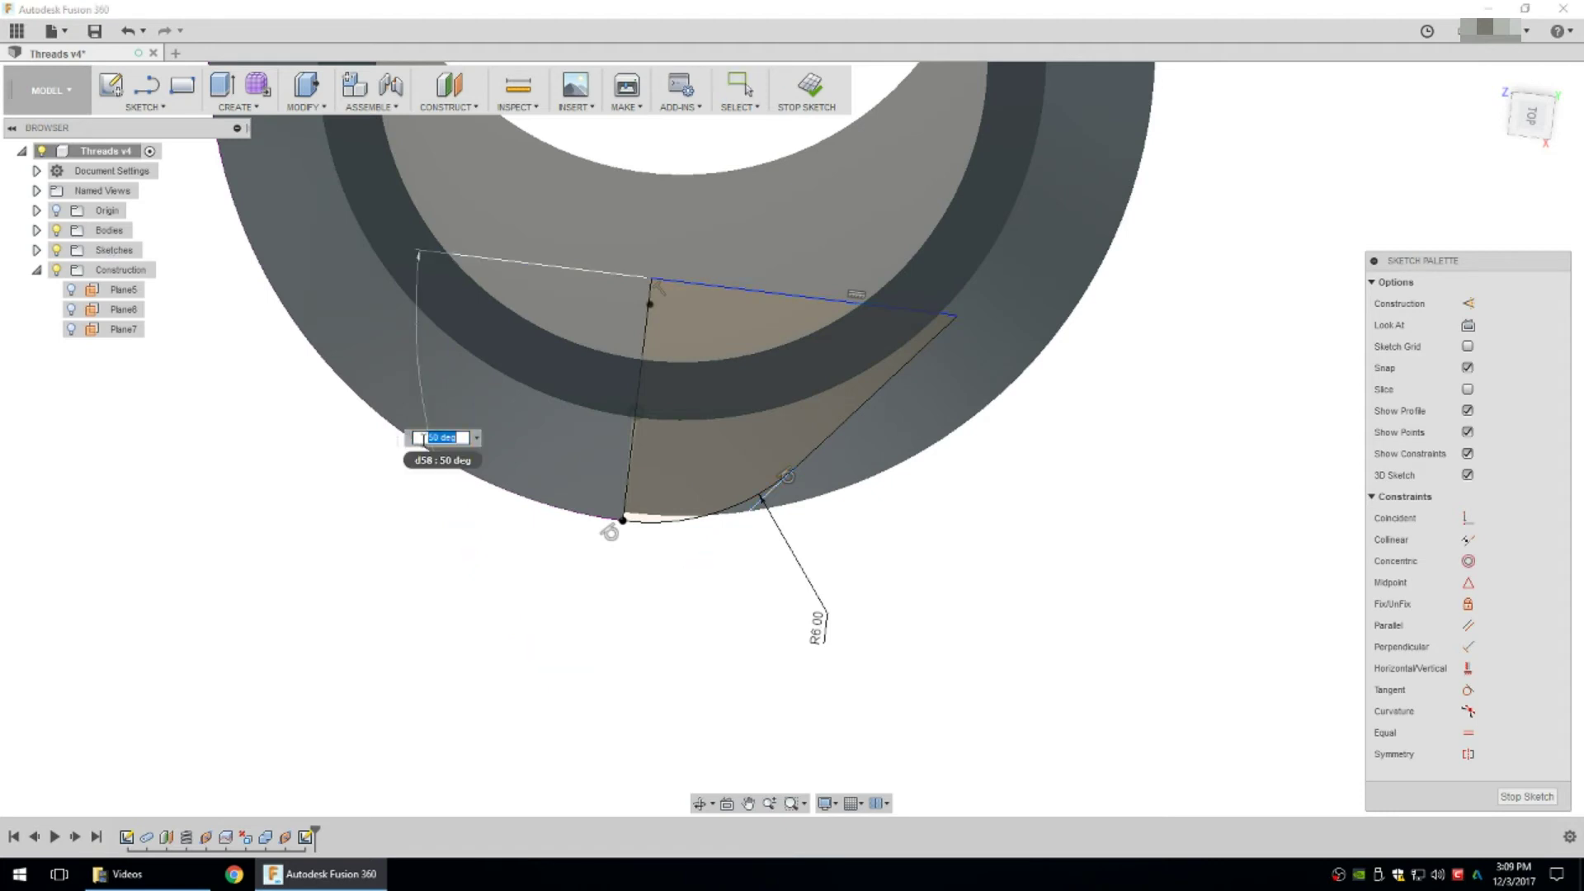
pyautogui.write('60')
pyautogui.press('Return')
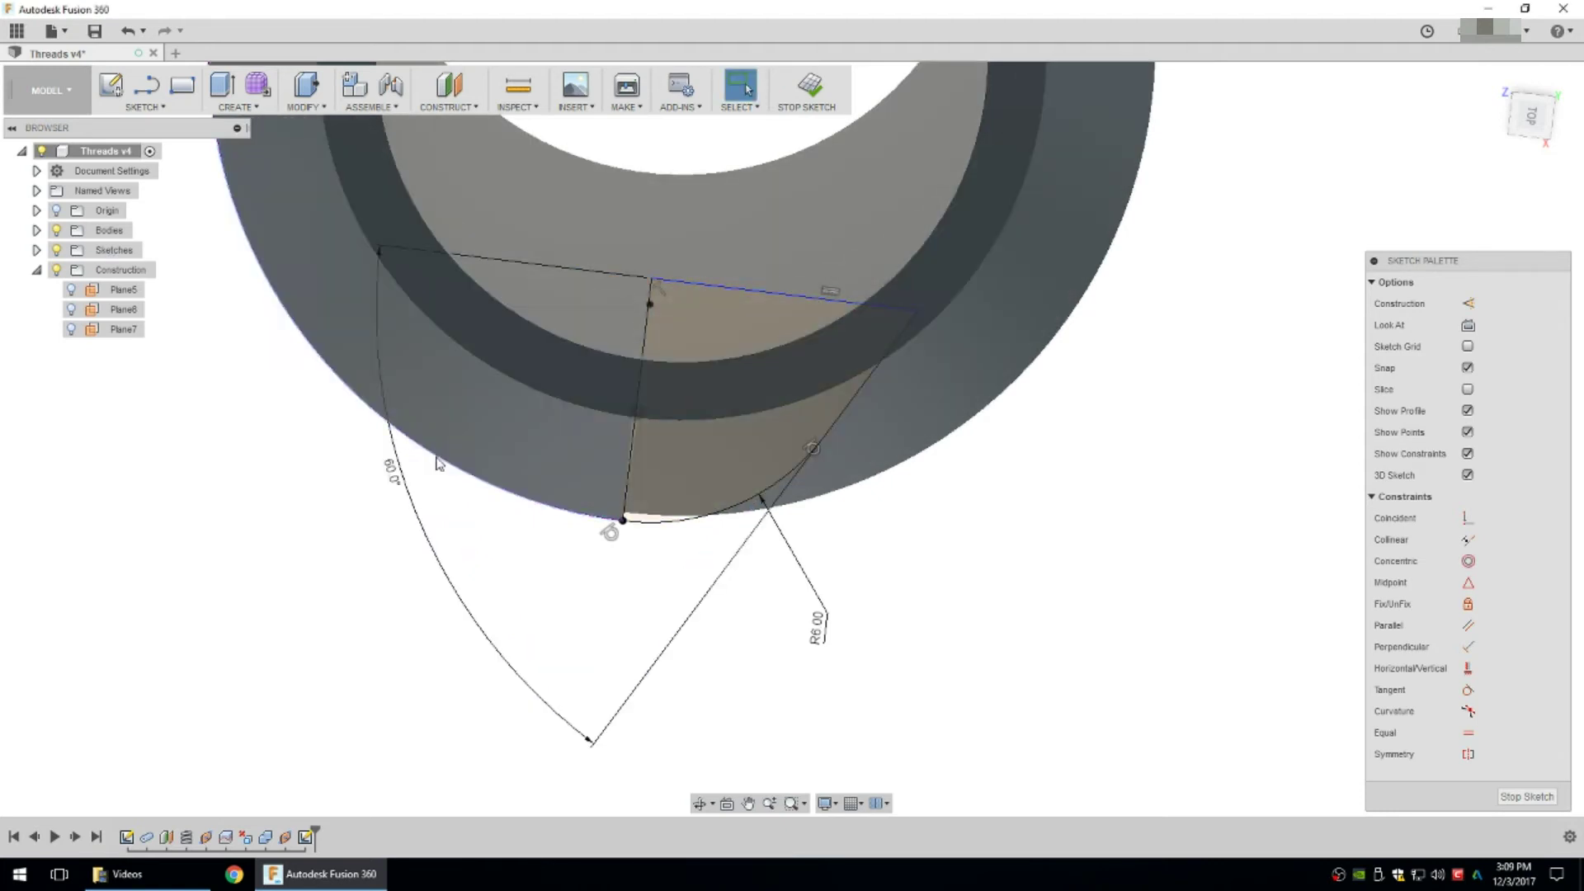
pyautogui.doubleClick(392, 475)
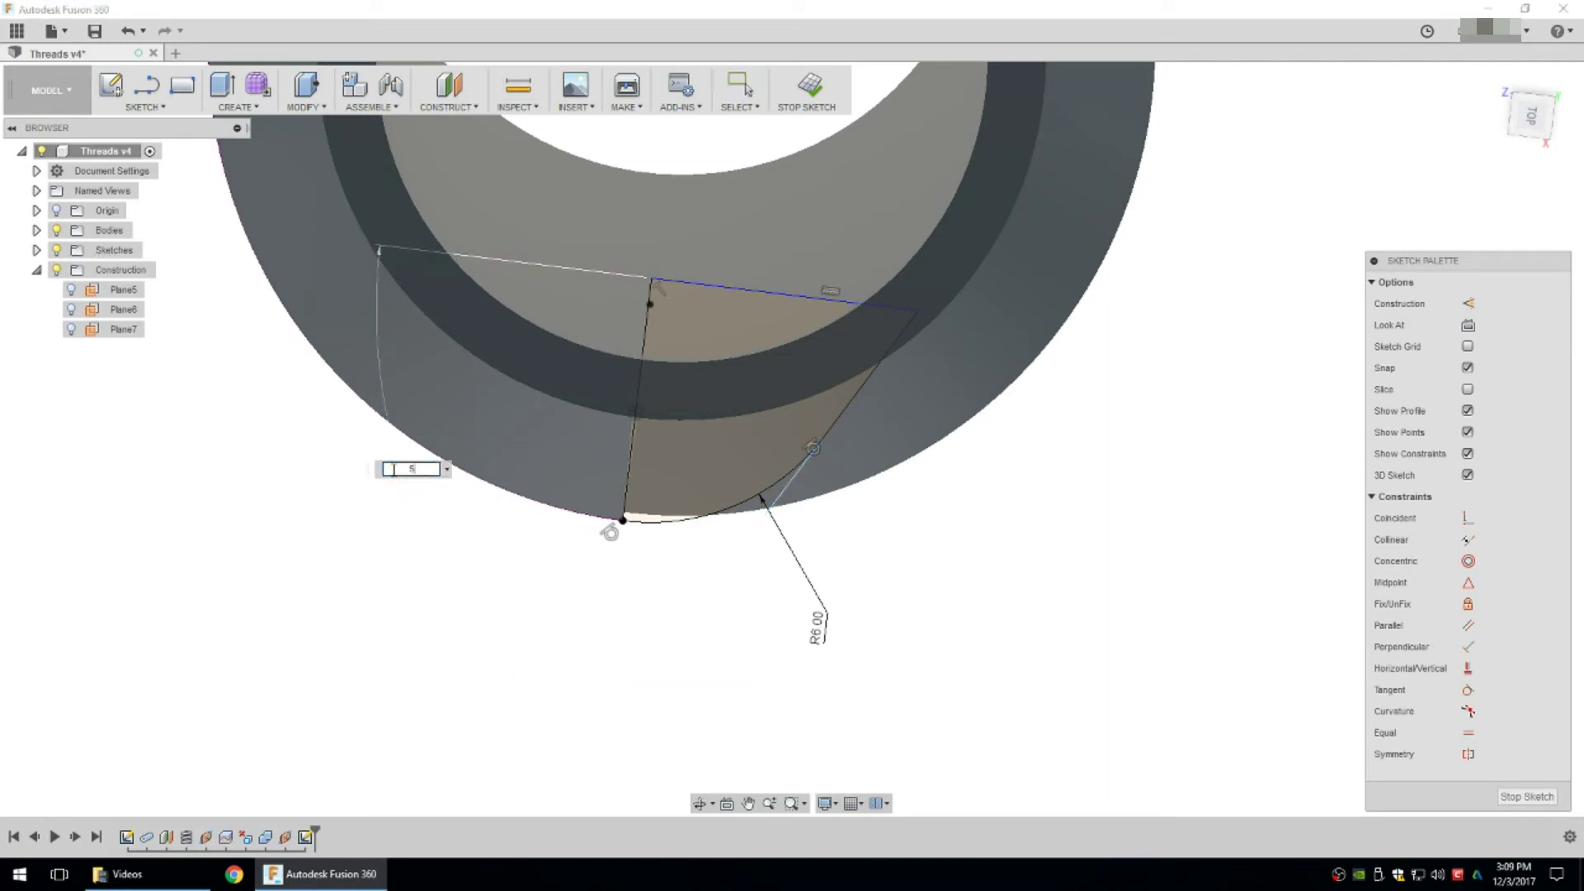
pyautogui.write('55')
pyautogui.press('Return')
pyautogui.keyDown('shift'); pyautogui.moveTo(859, 269); pyautogui.dragTo(980, 275, button='middle'); pyautogui.keyUp('shift')
pyautogui.scroll(5, 852, 339)
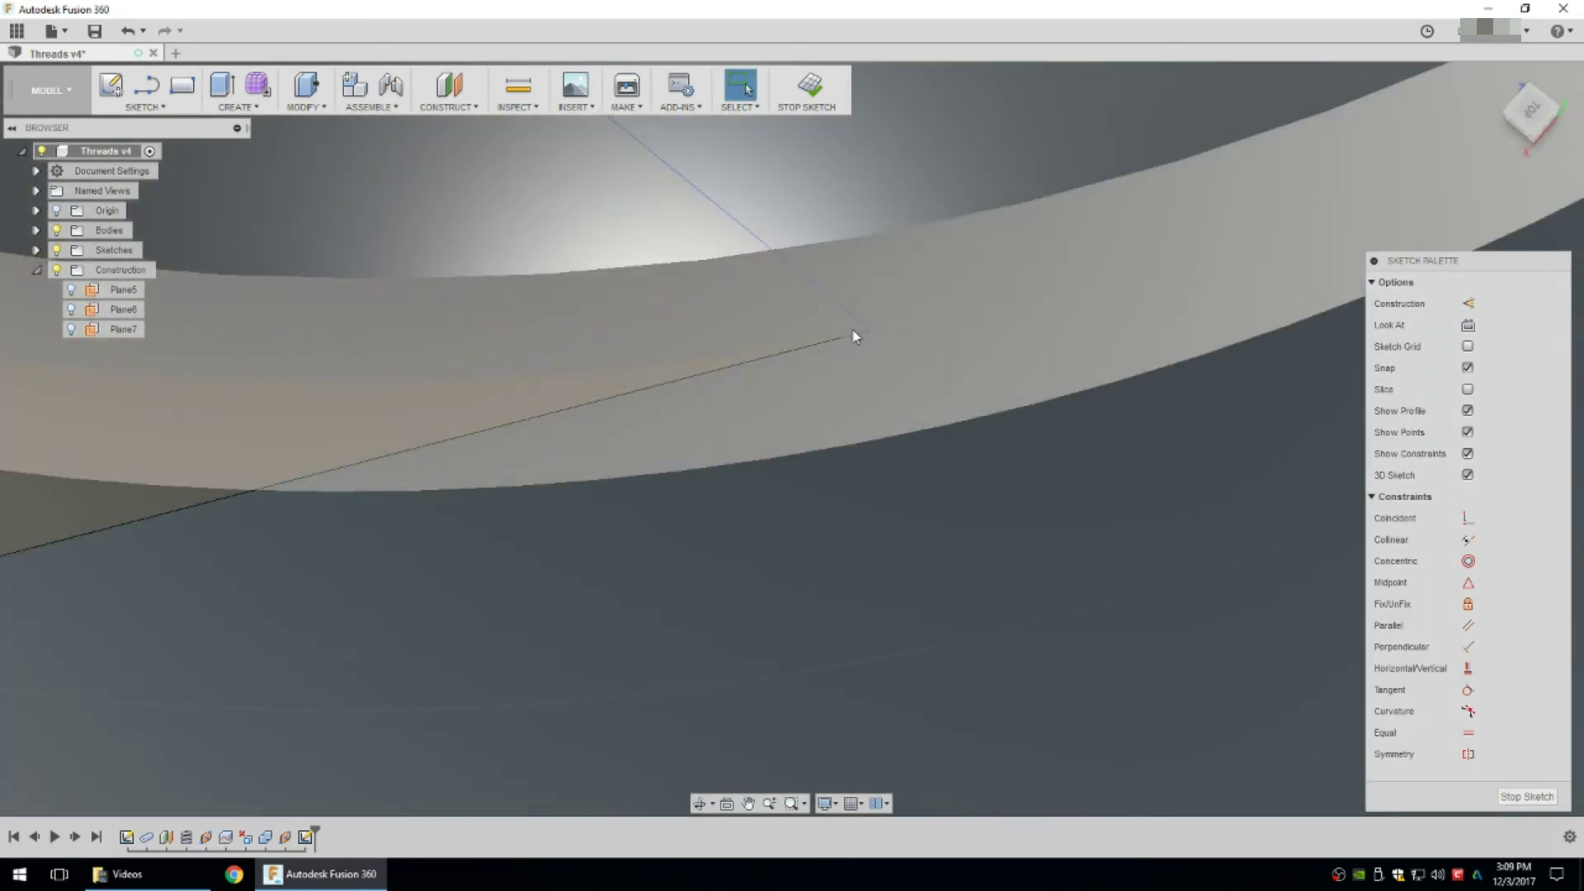
pyautogui.scroll(4, 858, 332)
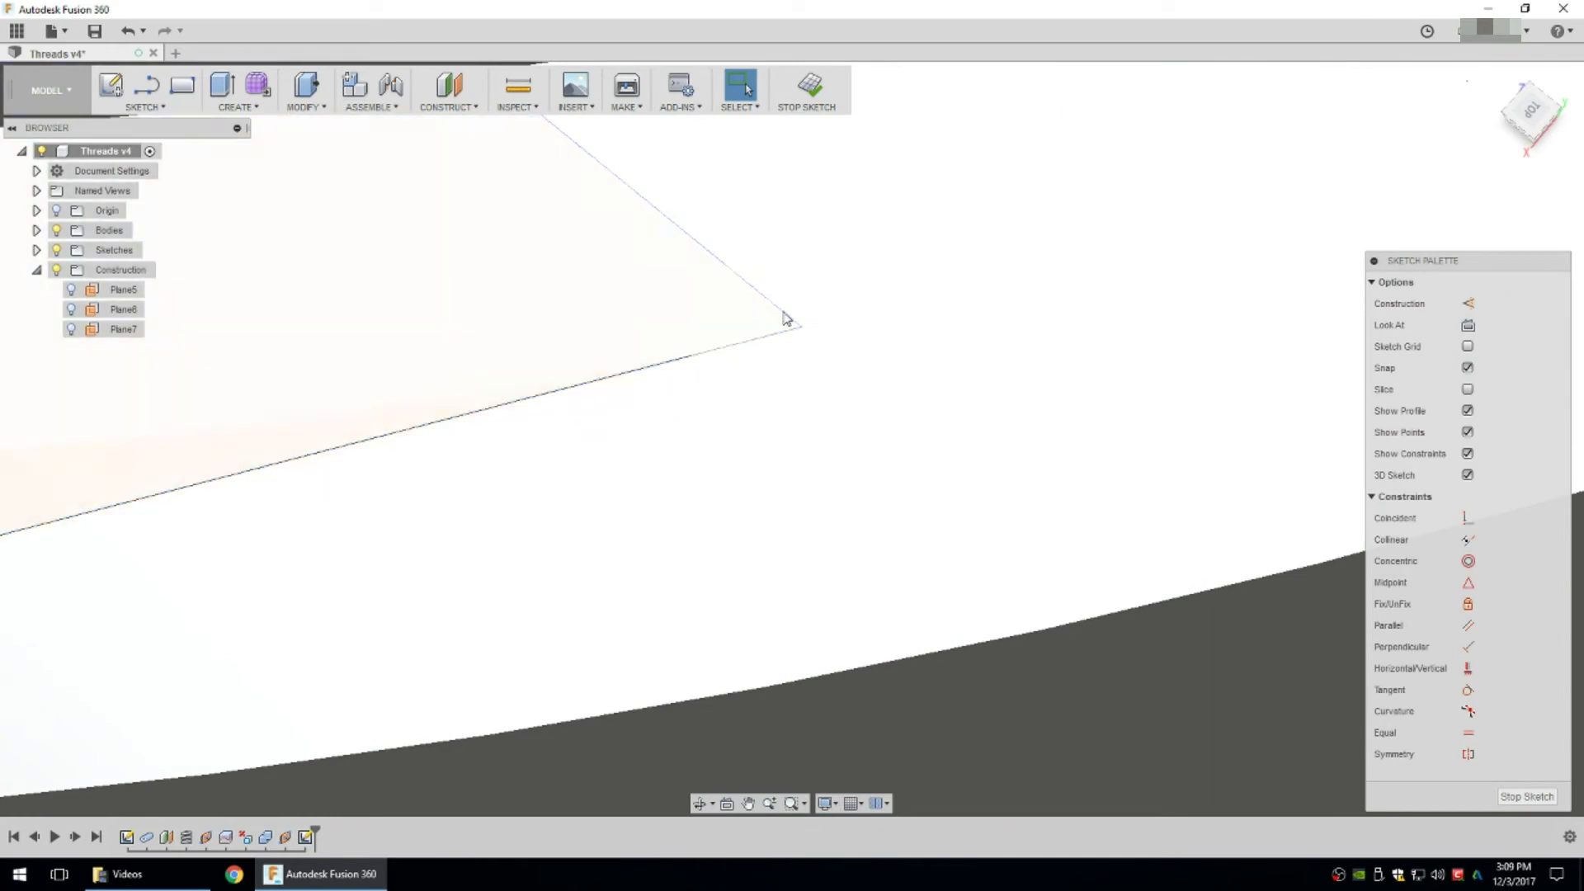
pyautogui.scroll(-2, 838, 288)
pyautogui.scroll(-8, 837, 293)
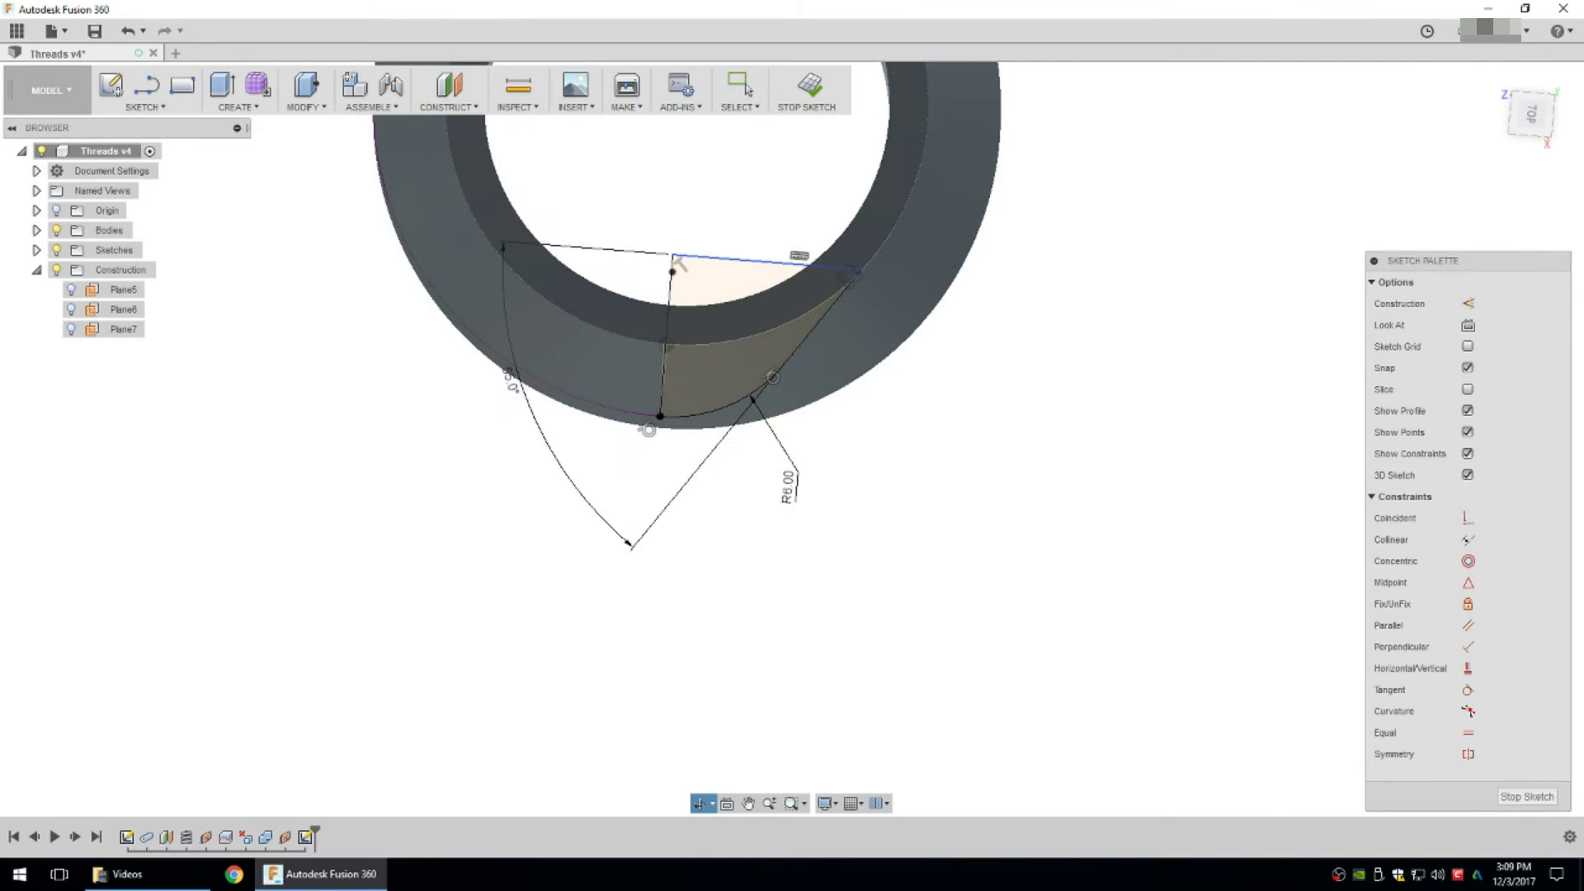
# Add a 7 mm radius dimension to the arc and drag the top line to reshape the profile.
pyautogui.press('Escape')
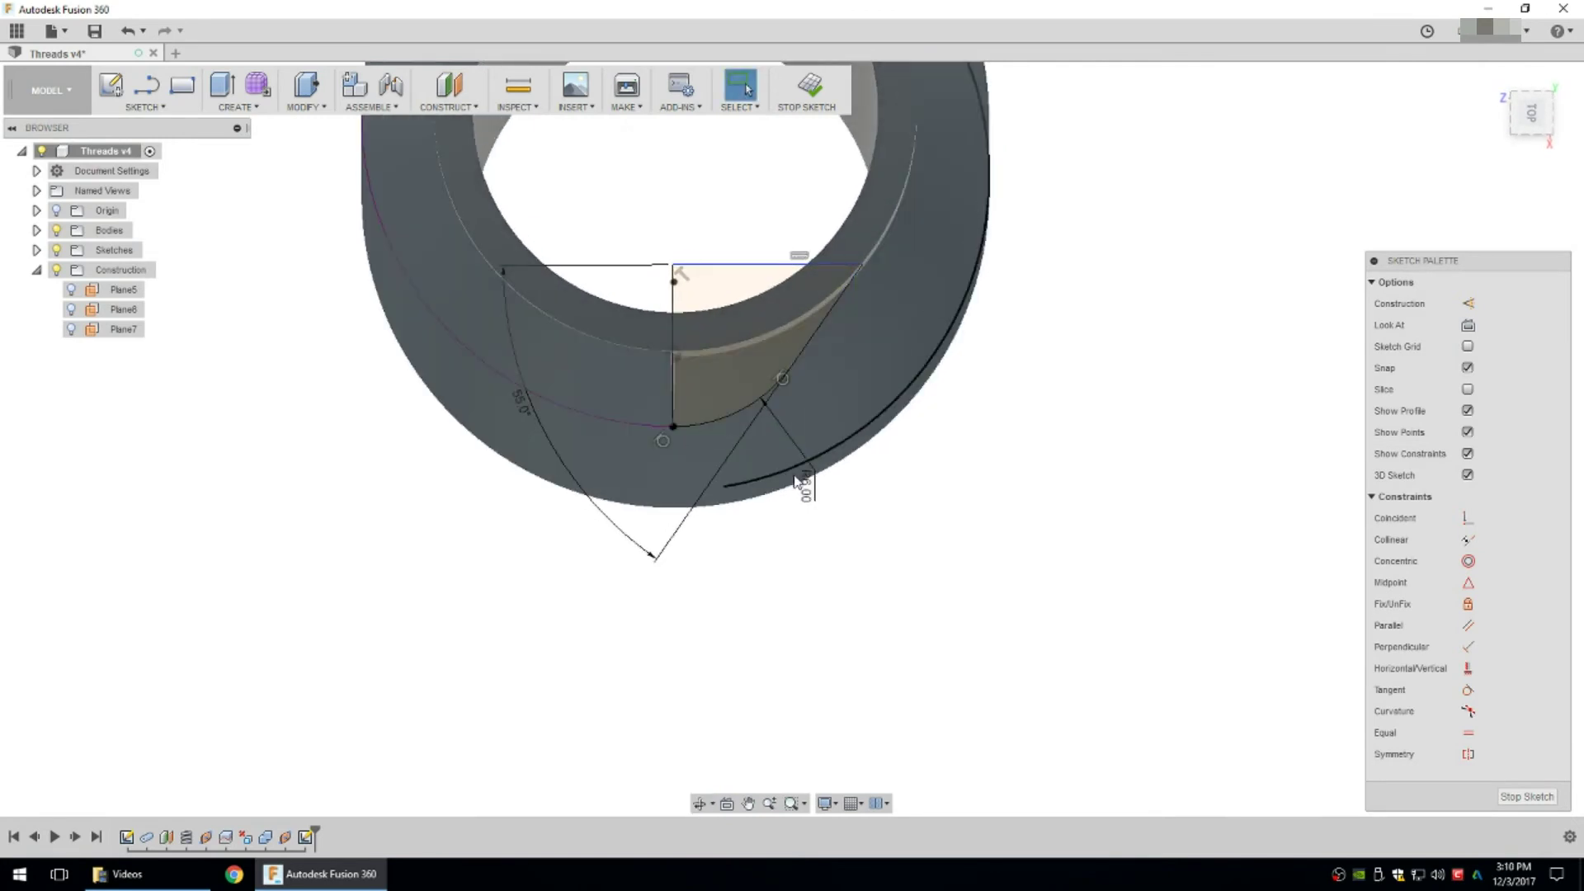
pyautogui.click(807, 490)
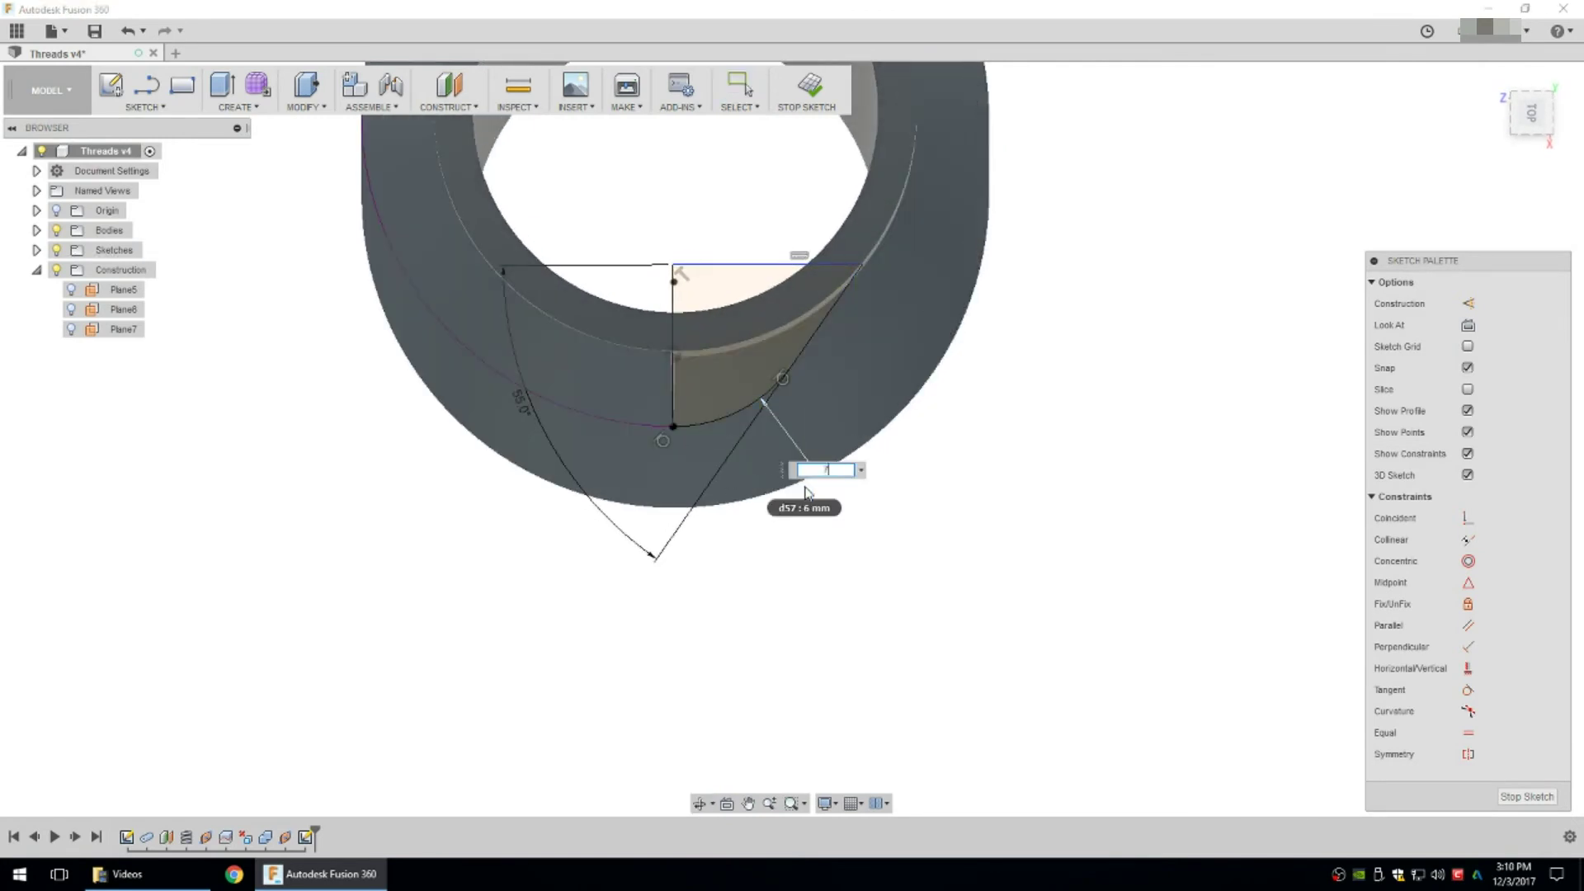
pyautogui.press('Return')
pyautogui.press('Escape')
pyautogui.scroll(3, 886, 252)
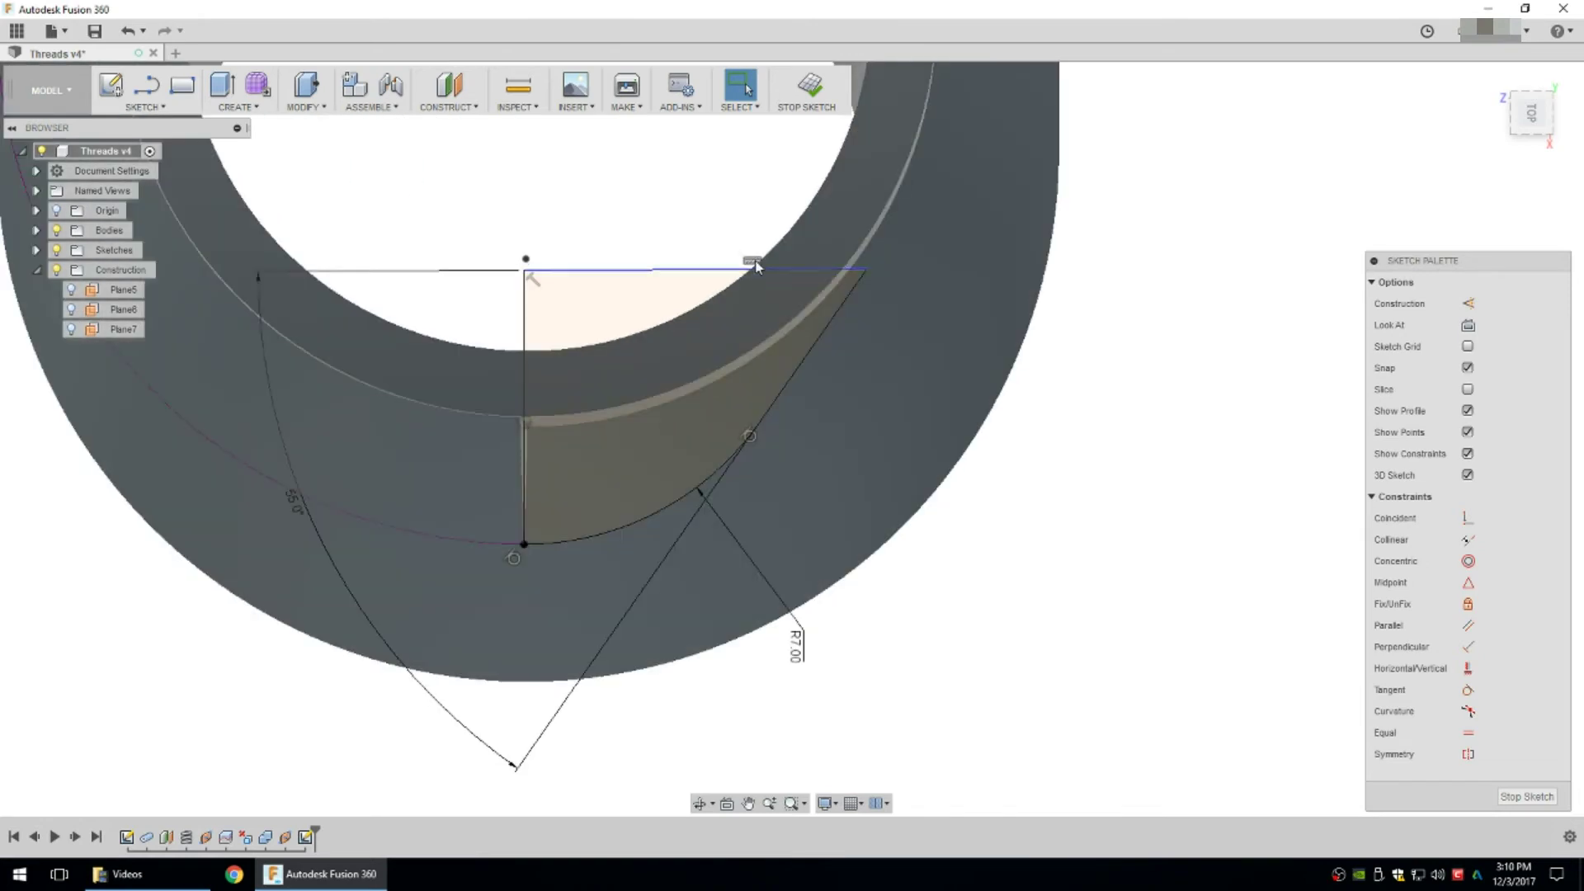
pyautogui.moveTo(729, 275)
pyautogui.mouseDown()
pyautogui.moveTo(737, 198)
pyautogui.moveTo(737, 212)
pyautogui.mouseUp()
pyautogui.hotkey('ctrl', 'z')
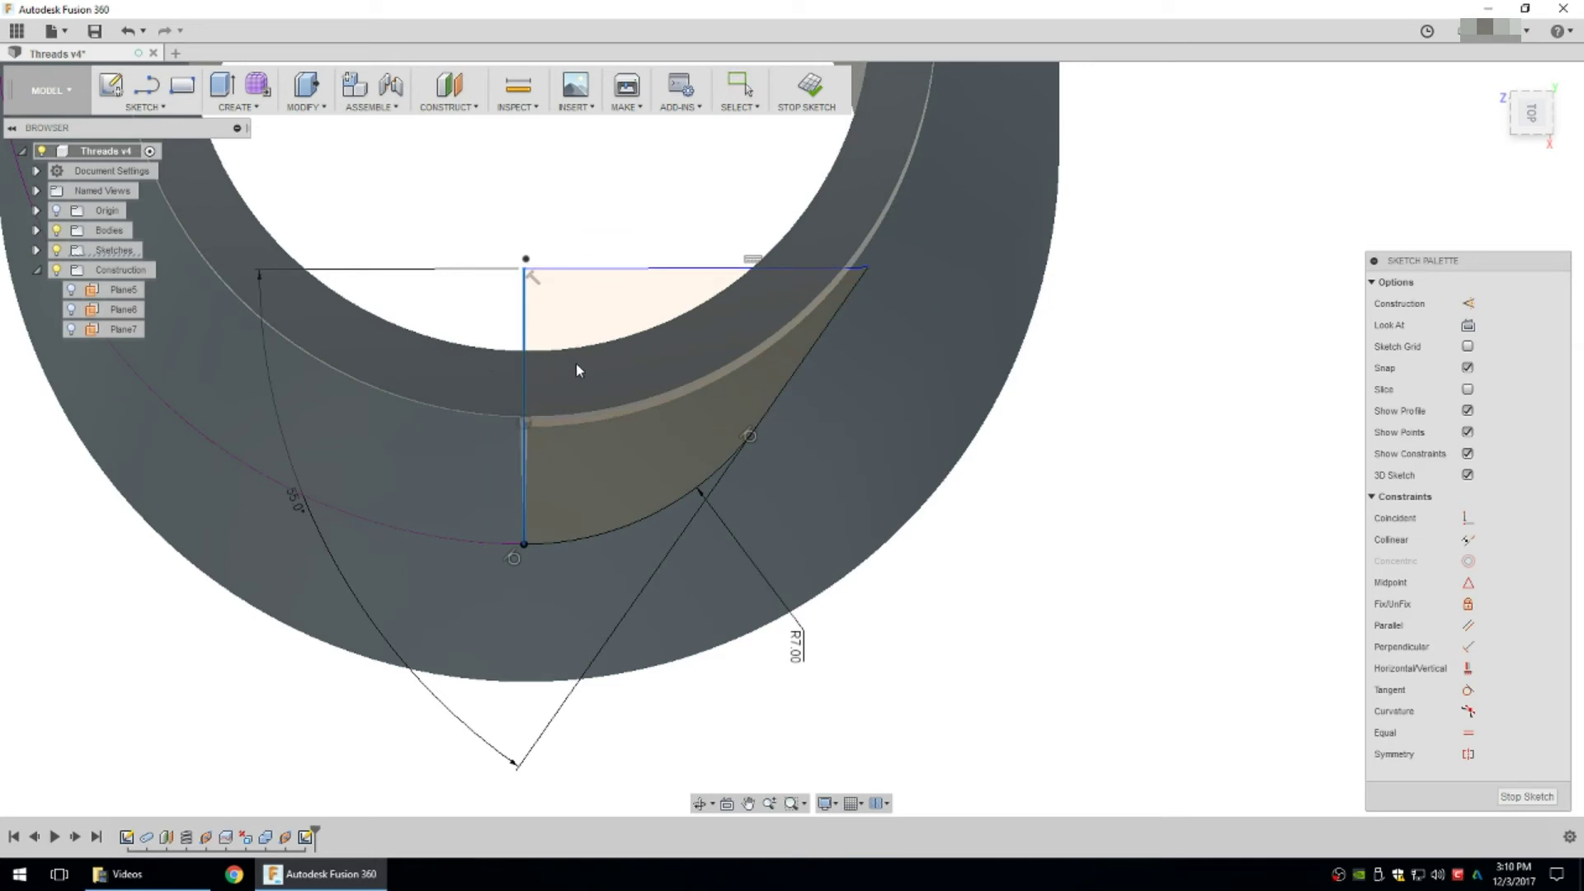
pyautogui.press('Escape')
pyautogui.moveTo(699, 273)
pyautogui.mouseDown()
pyautogui.moveTo(717, 147)
pyautogui.moveTo(698, 291)
pyautogui.moveTo(658, 352)
pyautogui.moveTo(749, 183)
pyautogui.moveTo(751, 301)
pyautogui.moveTo(747, 273)
pyautogui.mouseUp()
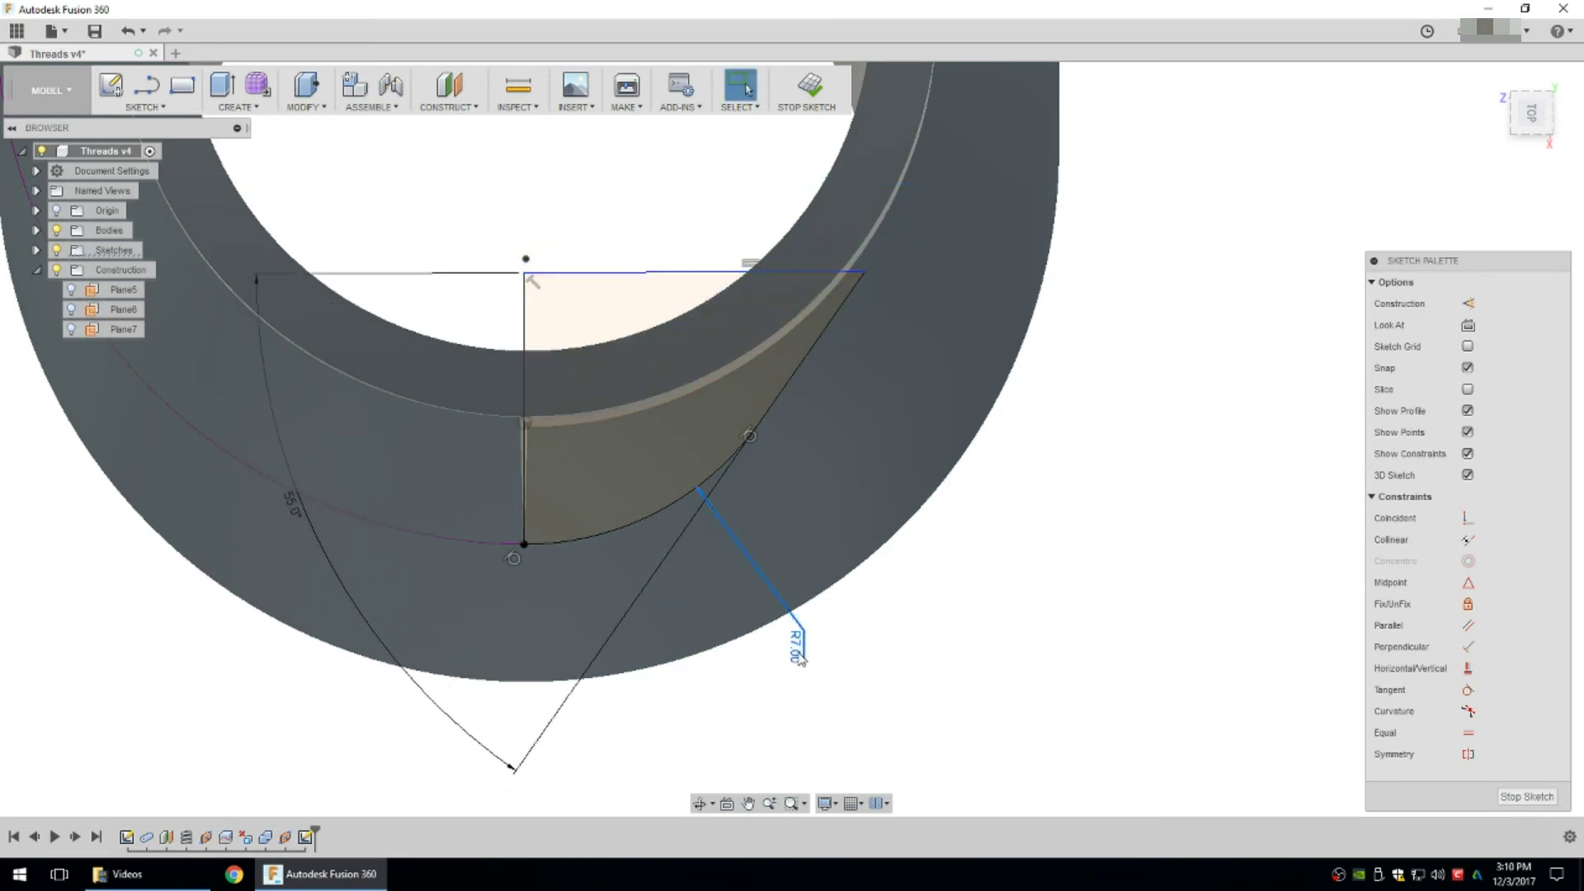
# Change the arc radius to 8 mm and pull the top line upward.
pyautogui.doubleClick(798, 658)
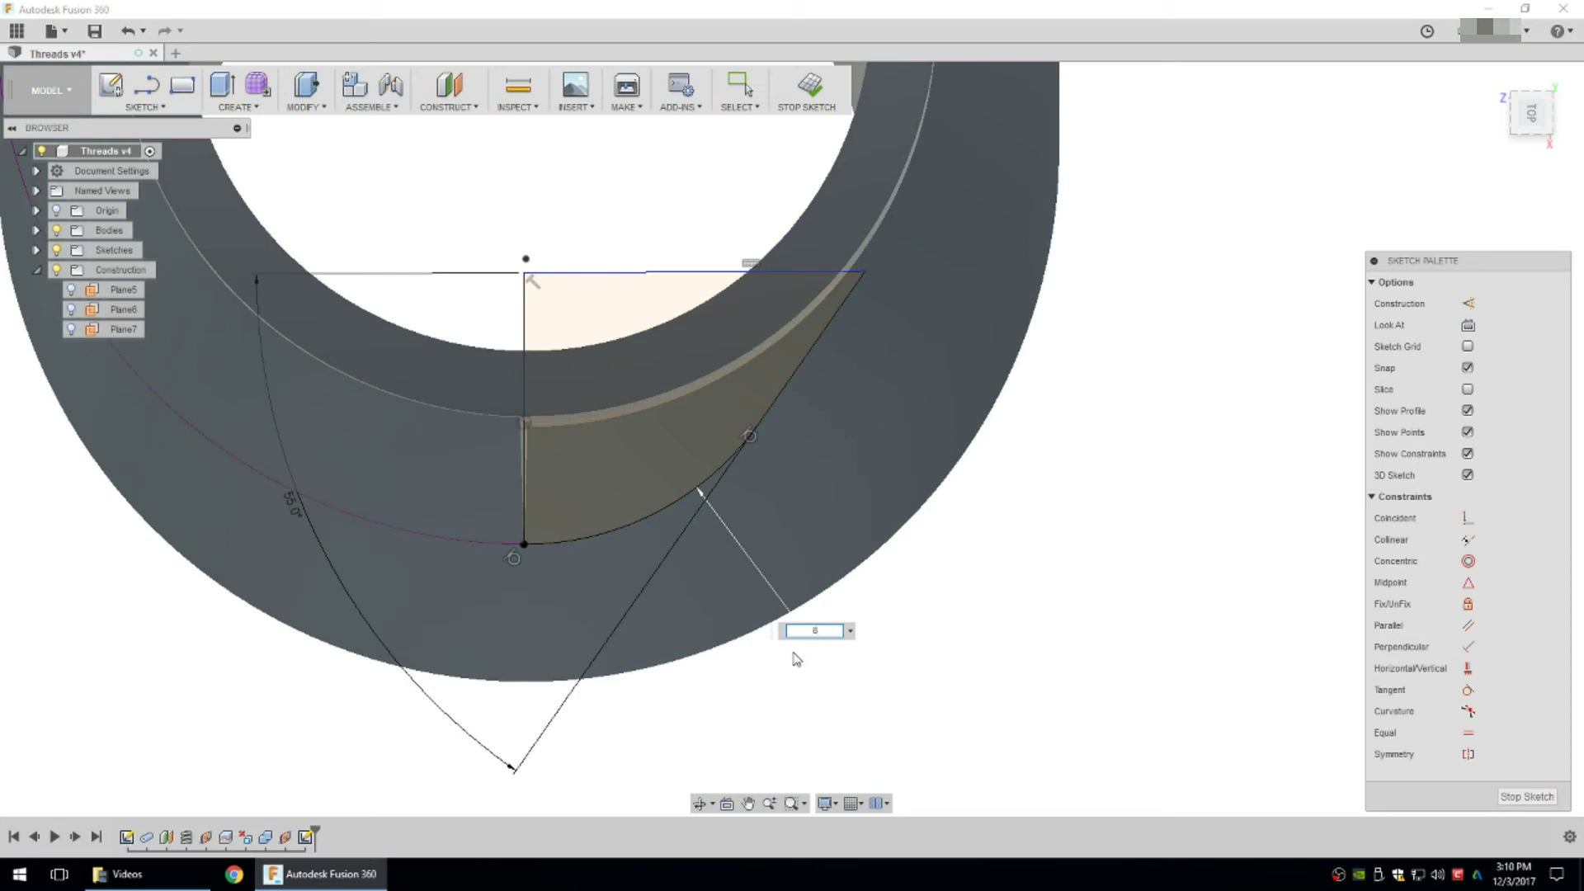
pyautogui.write('8')
pyautogui.press('Return')
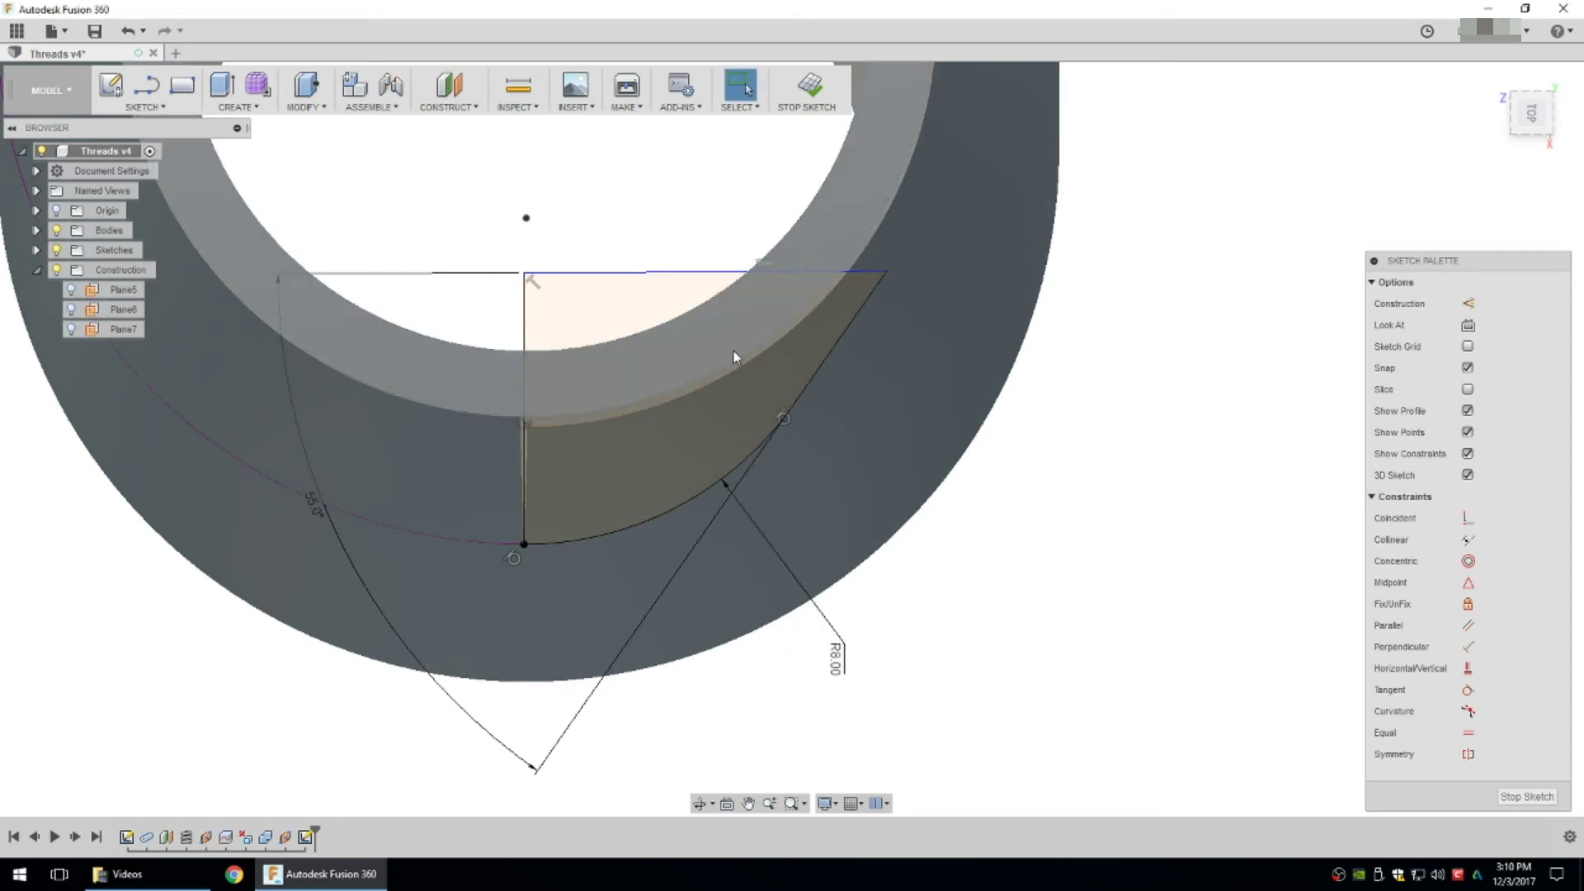
pyautogui.moveTo(735, 335)
pyautogui.keyDown('shift'); pyautogui.mouseDown(button='middle')
pyautogui.moveTo(691, 470)
pyautogui.moveTo(669, 405)
pyautogui.mouseUp(button='middle'); pyautogui.keyUp('shift')
pyautogui.moveTo(669, 404)
pyautogui.mouseDown()
pyautogui.moveTo(737, 206)
pyautogui.moveTo(644, 406)
pyautogui.moveTo(648, 386)
pyautogui.moveTo(717, 345)
pyautogui.moveTo(778, 179)
pyautogui.moveTo(730, 255)
pyautogui.mouseUp()
# Set the profile angle to 75° and reposition the horizontal sketch line.
pyautogui.doubleClick(373, 498)
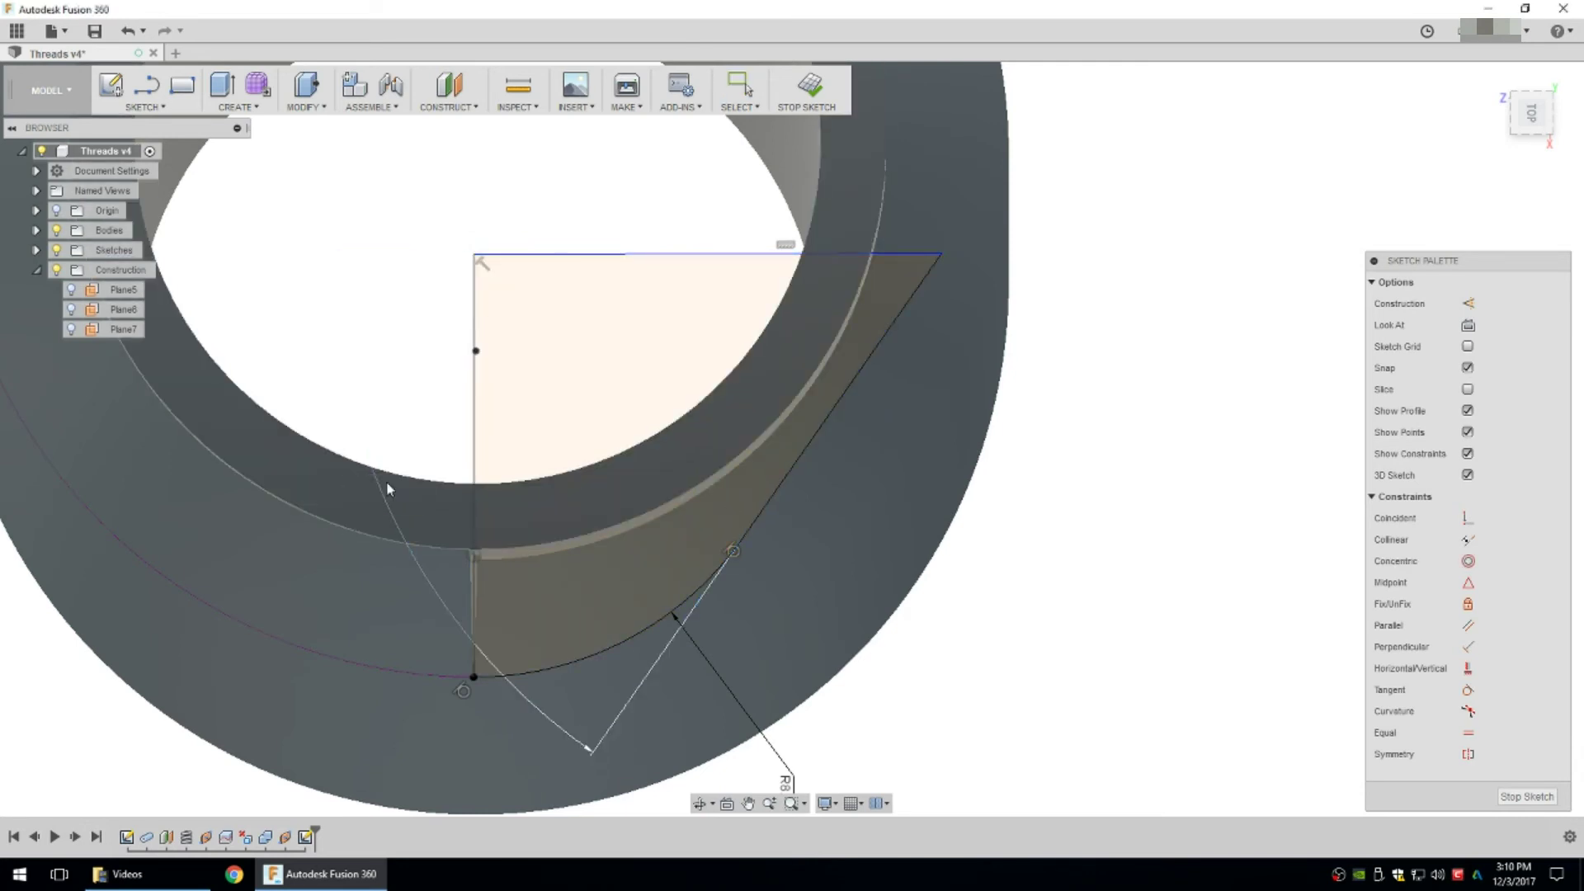
pyautogui.write('75')
pyautogui.press('Return')
pyautogui.scroll(-2, 856, 532)
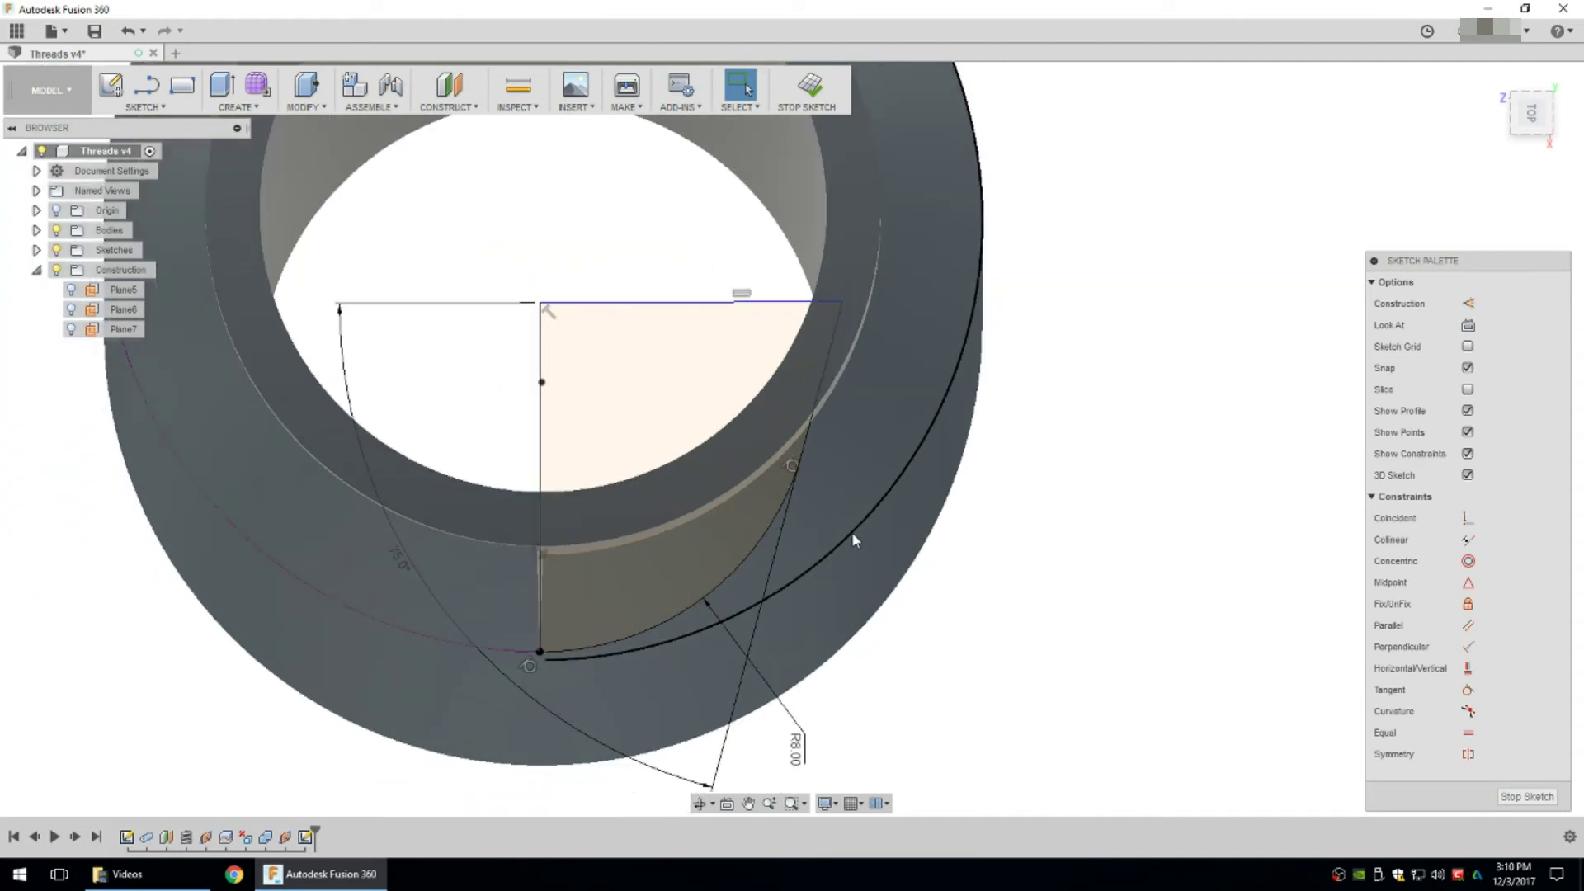
pyautogui.moveTo(701, 317)
pyautogui.mouseDown()
pyautogui.moveTo(701, 443)
pyautogui.moveTo(702, 425)
pyautogui.mouseUp()
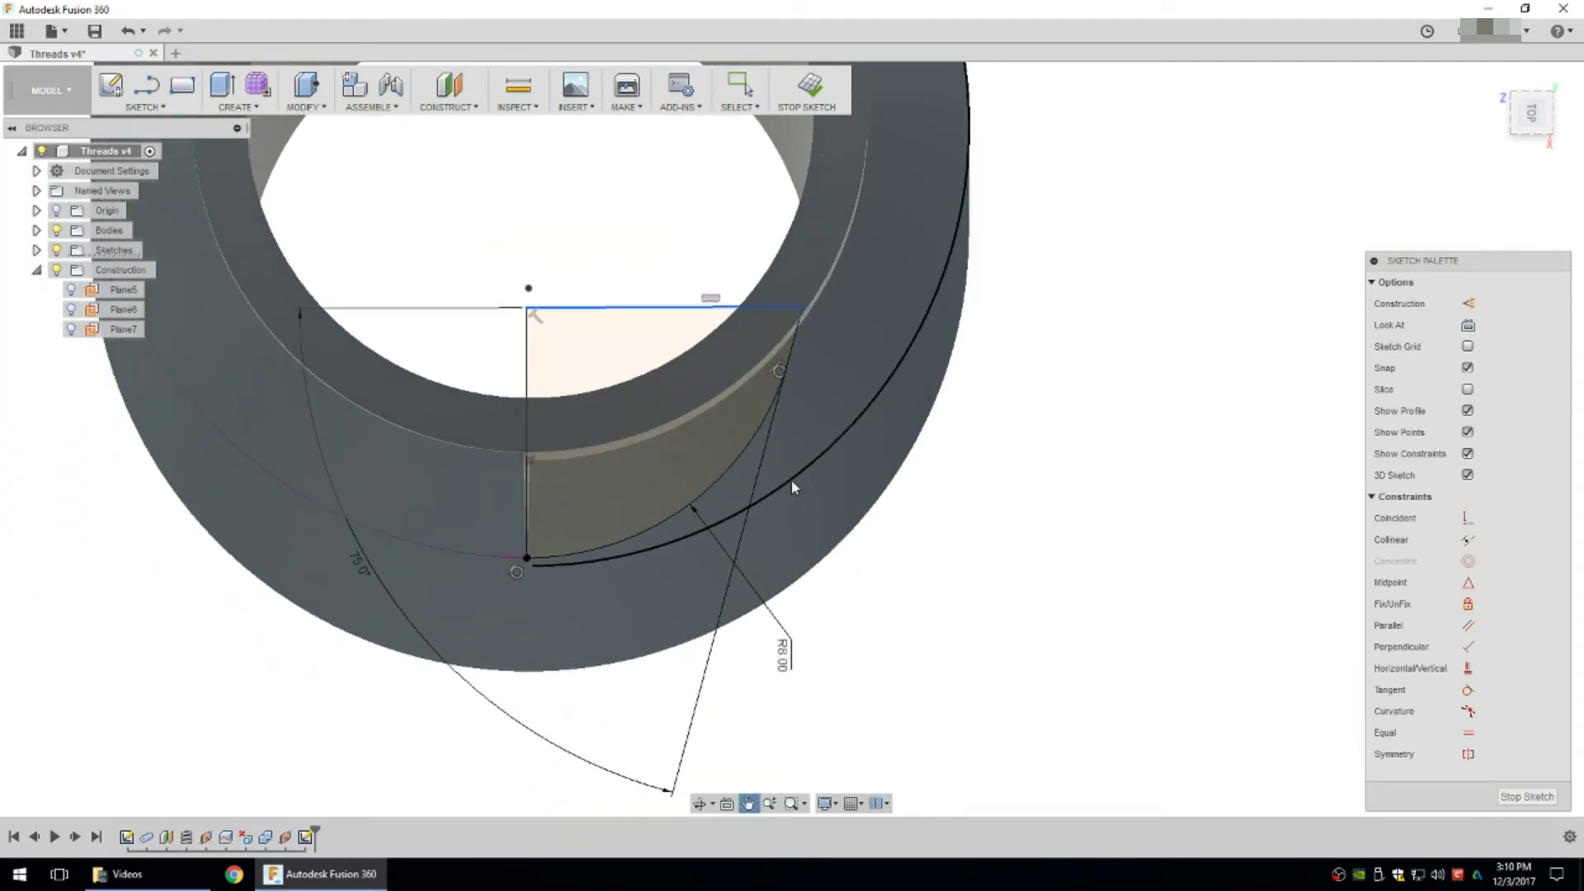
pyautogui.moveTo(797, 482)
pyautogui.keyDown('shift'); pyautogui.mouseDown(button='middle')
pyautogui.moveTo(788, 407)
pyautogui.moveTo(798, 520)
pyautogui.mouseUp(button='middle'); pyautogui.keyUp('shift')
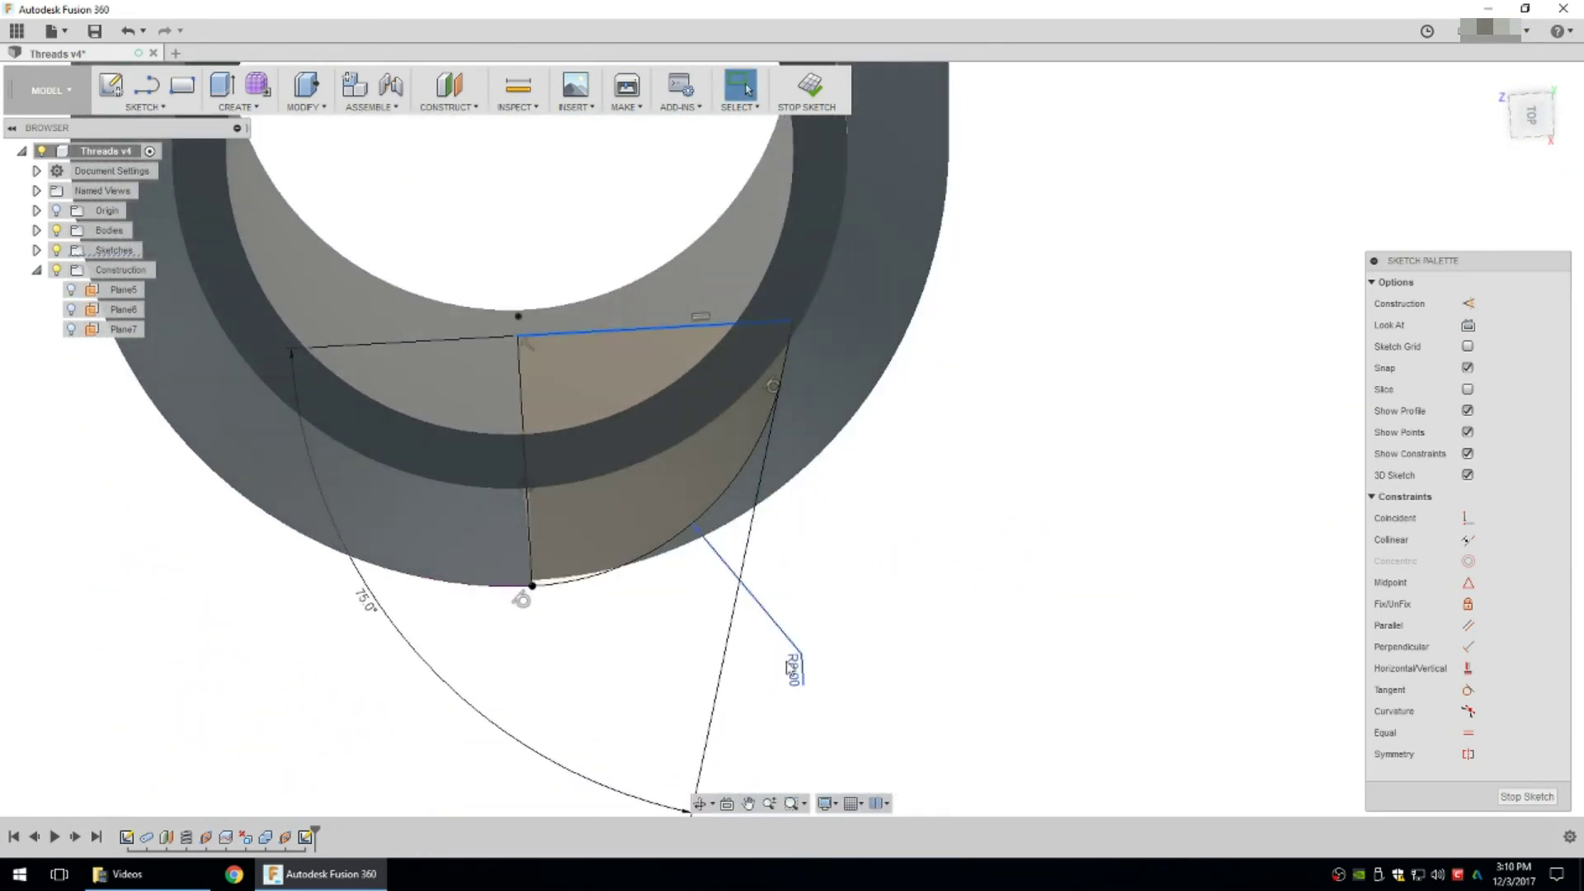
# Set the arc radius to 10 mm and pull the top line higher.
pyautogui.doubleClick(788, 666)
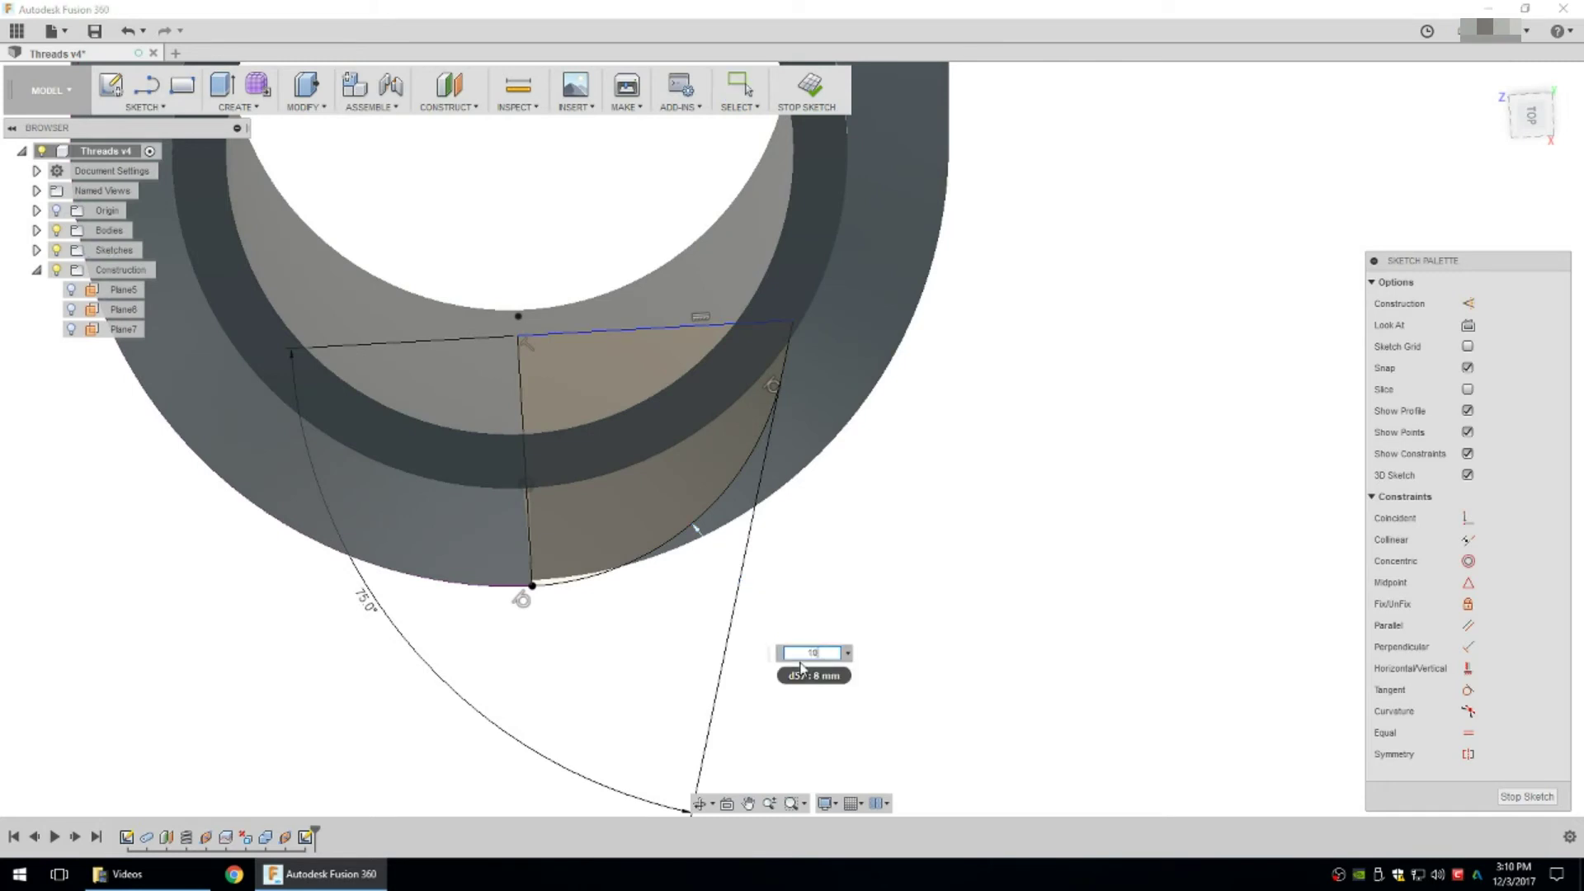
pyautogui.press('Return')
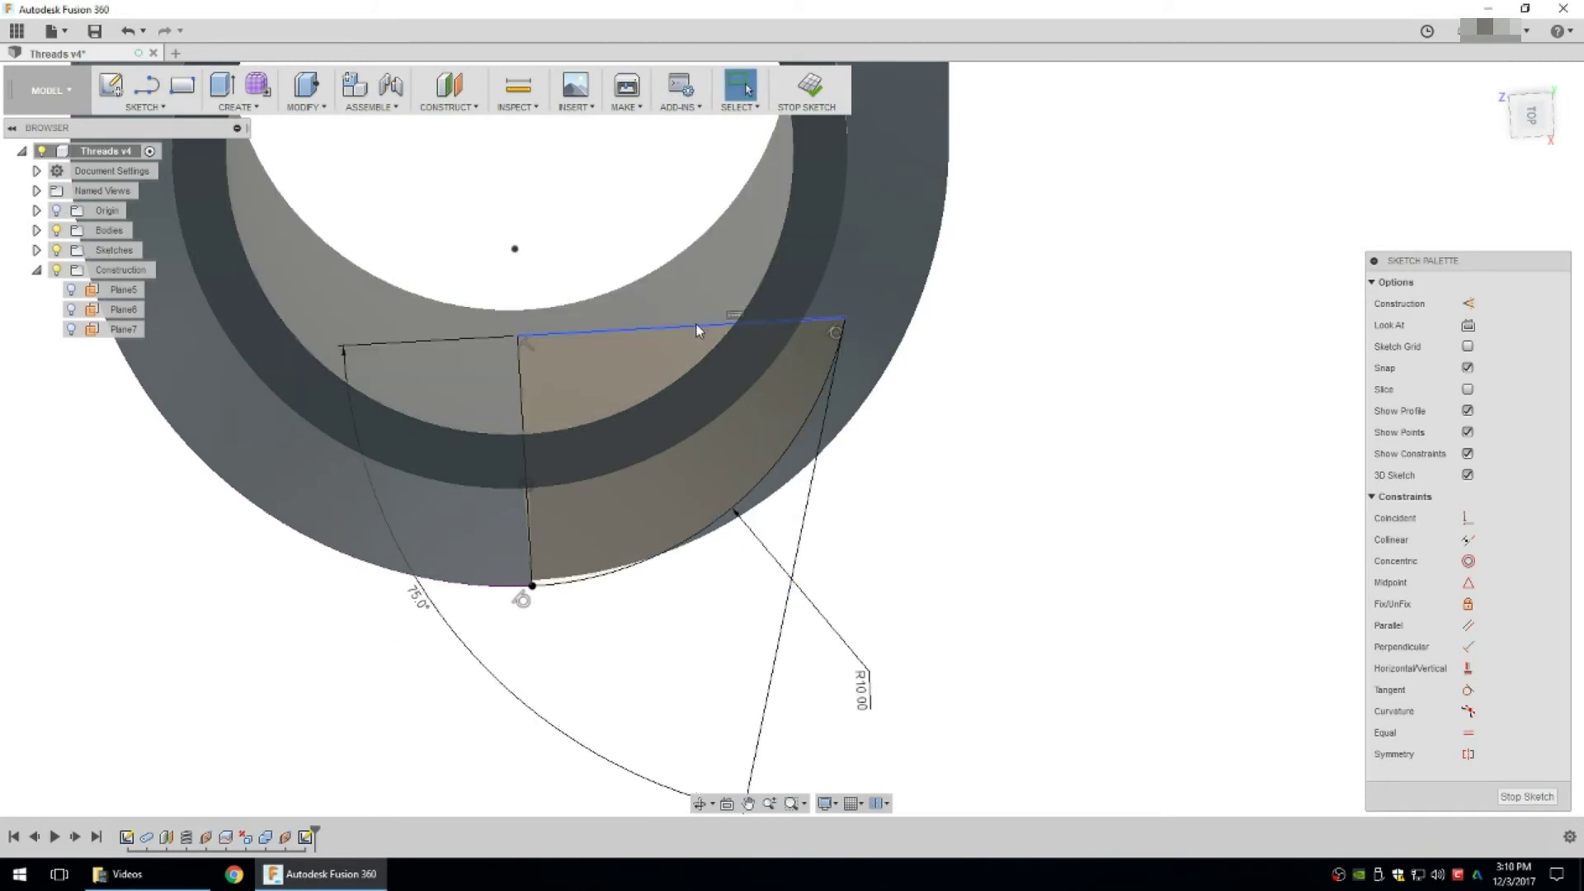
pyautogui.moveTo(699, 304)
pyautogui.mouseDown()
pyautogui.moveTo(682, 161)
pyautogui.moveTo(666, 274)
pyautogui.mouseUp()
pyautogui.moveTo(709, 302)
pyautogui.mouseDown(button='middle')
pyautogui.moveTo(722, 313)
pyautogui.moveTo(693, 396)
pyautogui.mouseUp(button='middle')
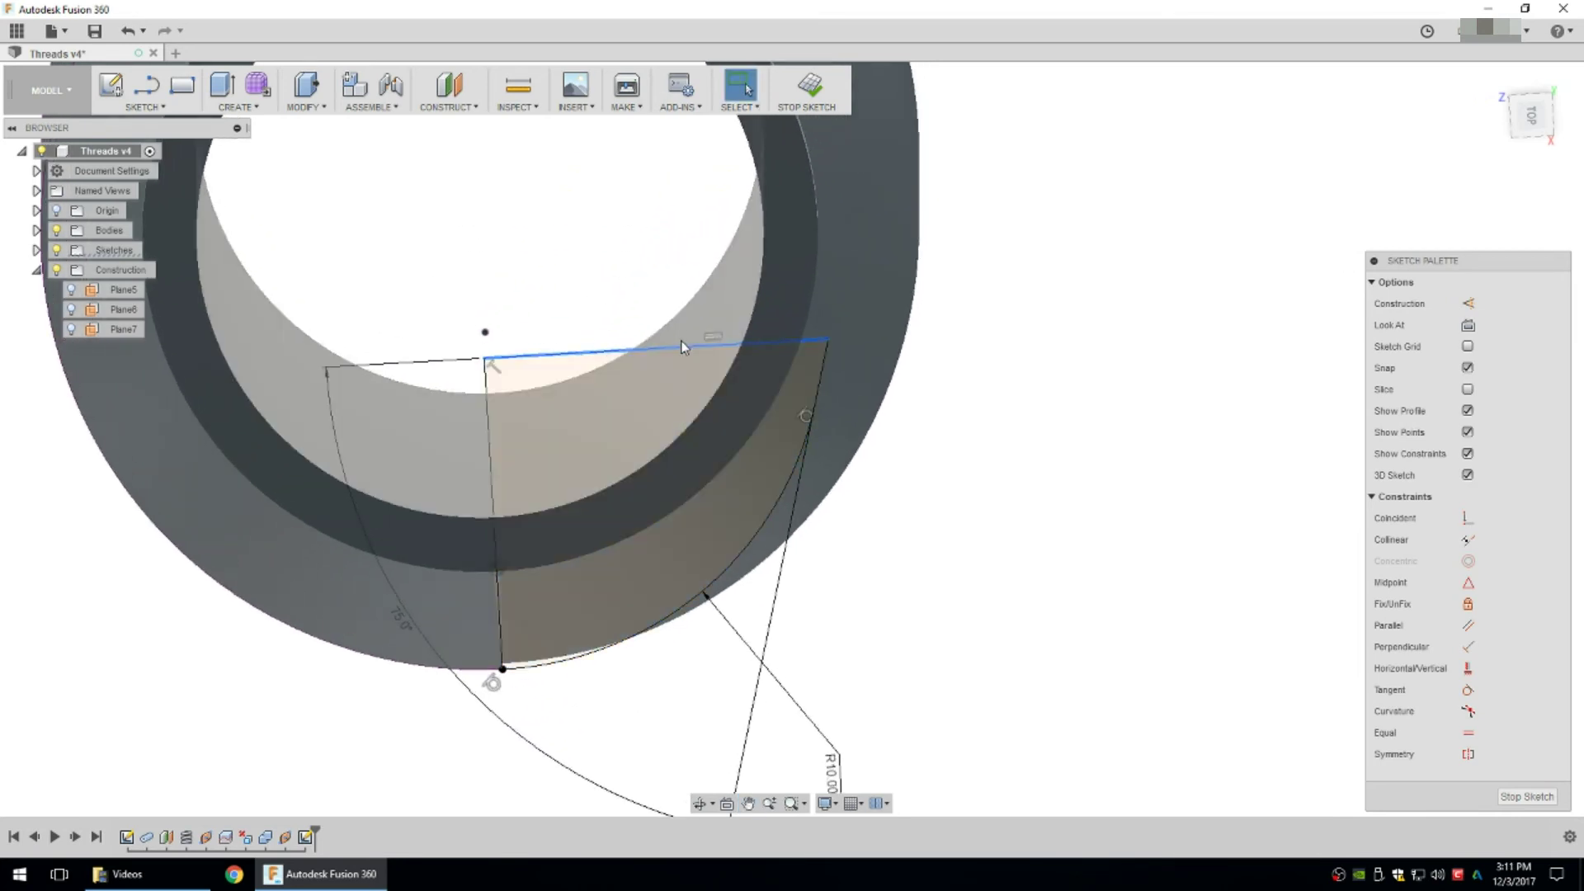
pyautogui.moveTo(684, 353)
pyautogui.mouseDown()
pyautogui.moveTo(725, 240)
pyautogui.moveTo(682, 226)
pyautogui.moveTo(858, 213)
pyautogui.mouseUp()
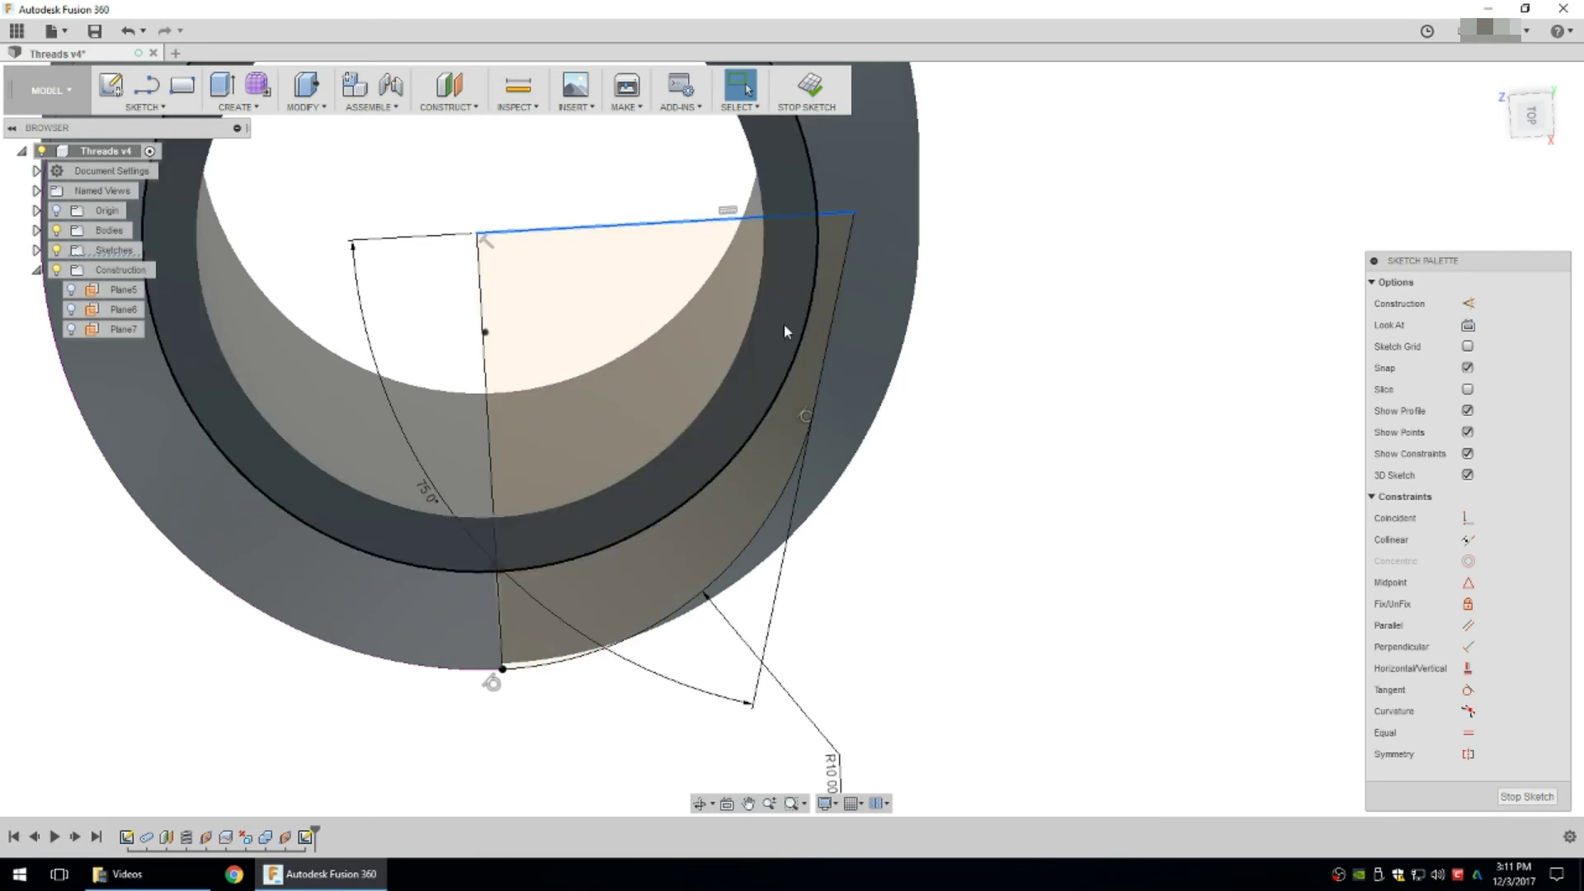
# Widen the profile angle to 86° and inspect the enlarged profile from an oblique view.
pyautogui.doubleClick(428, 493)
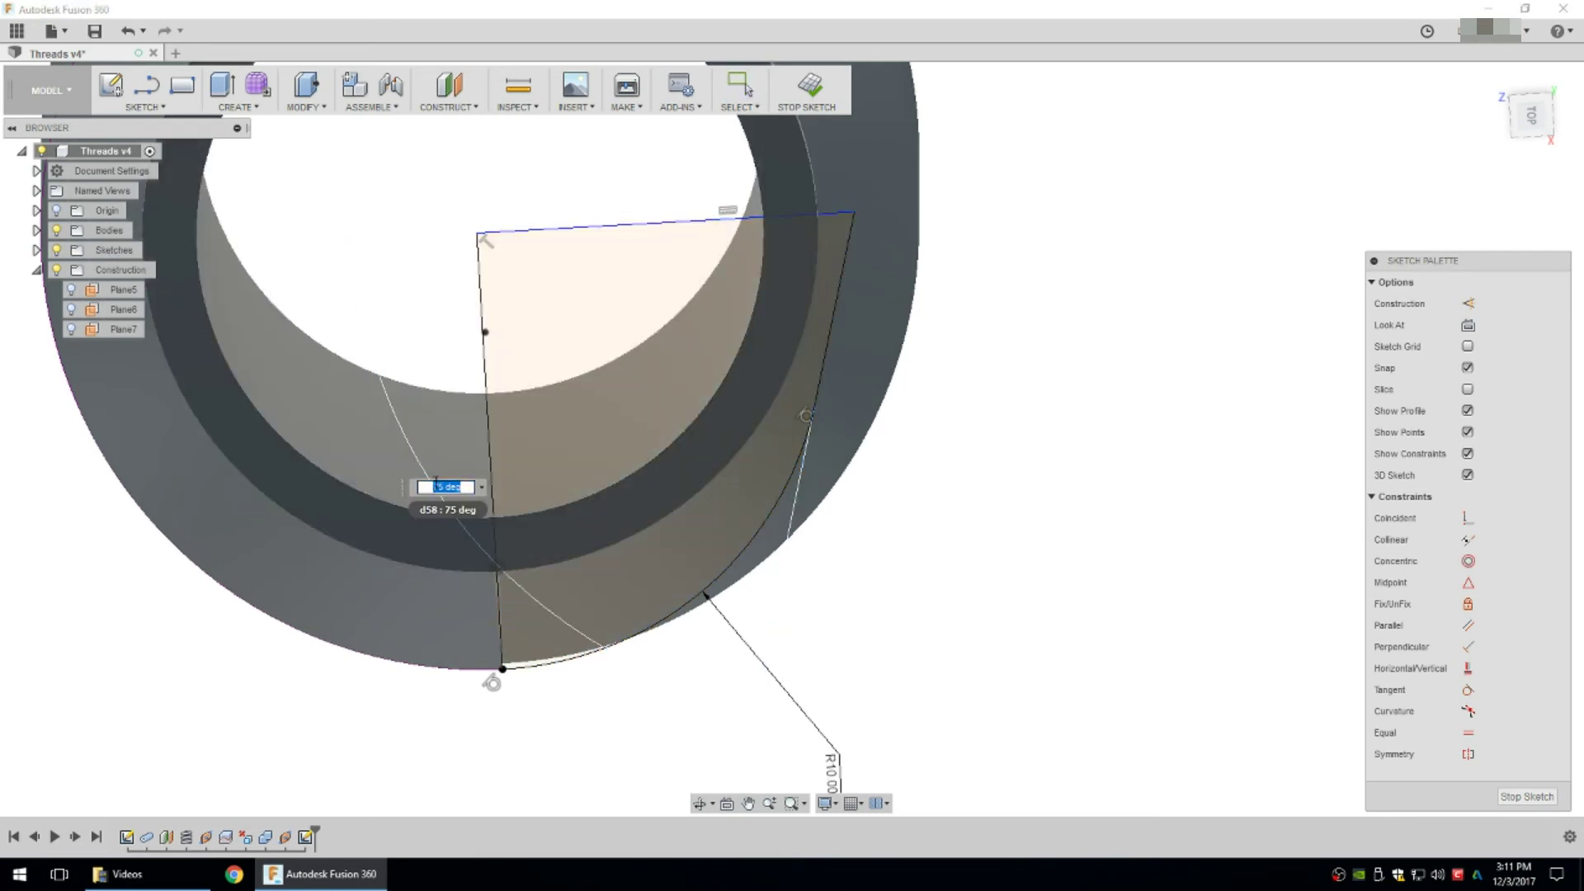
pyautogui.press('Return')
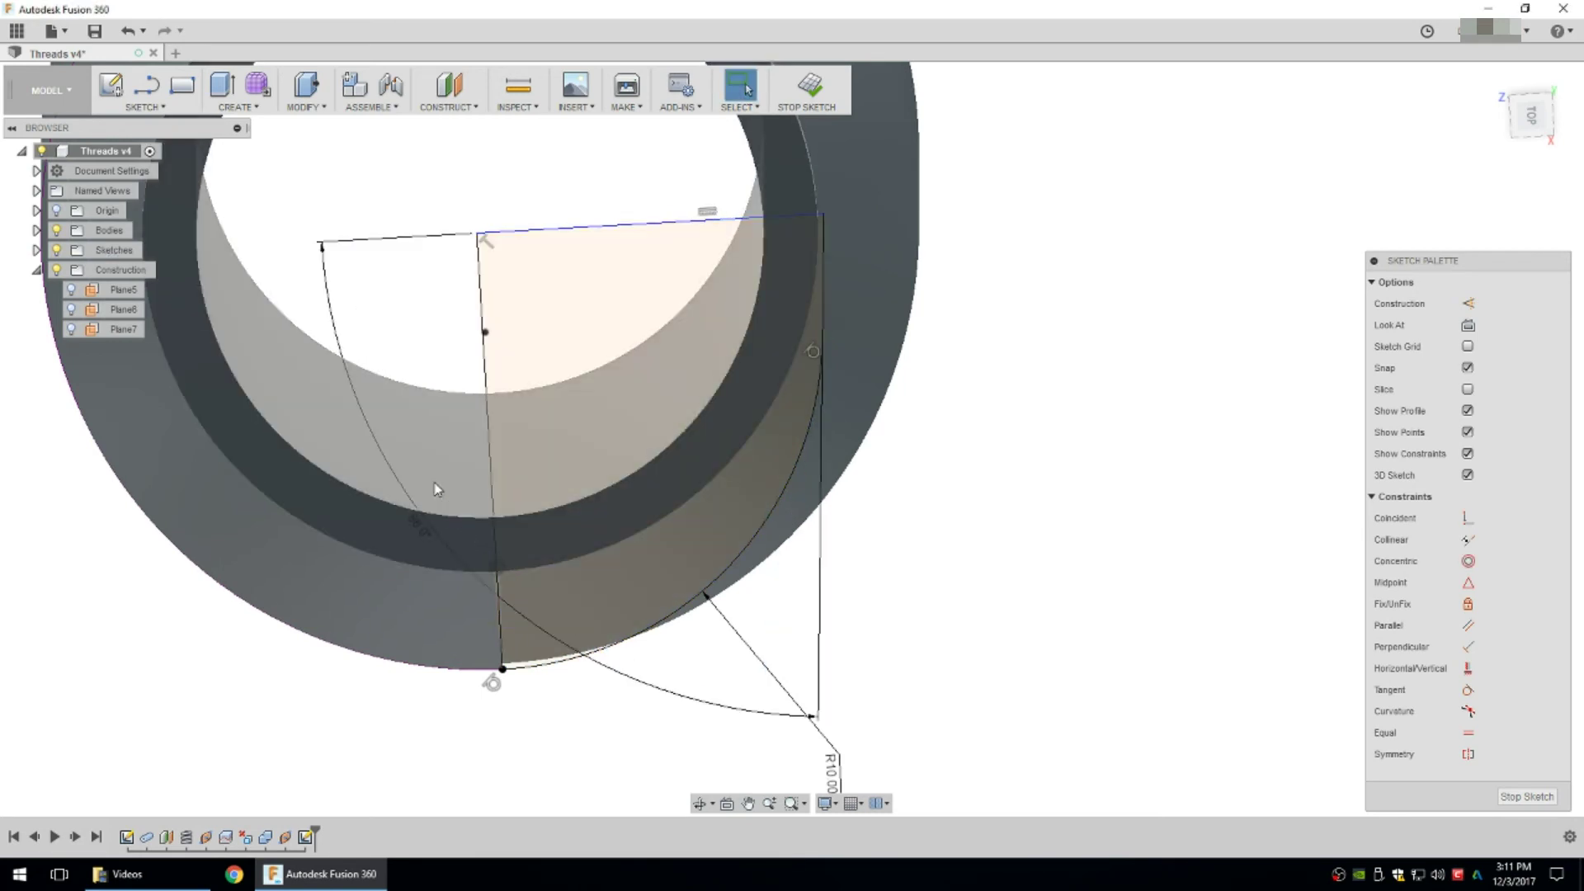
pyautogui.doubleClick(414, 527)
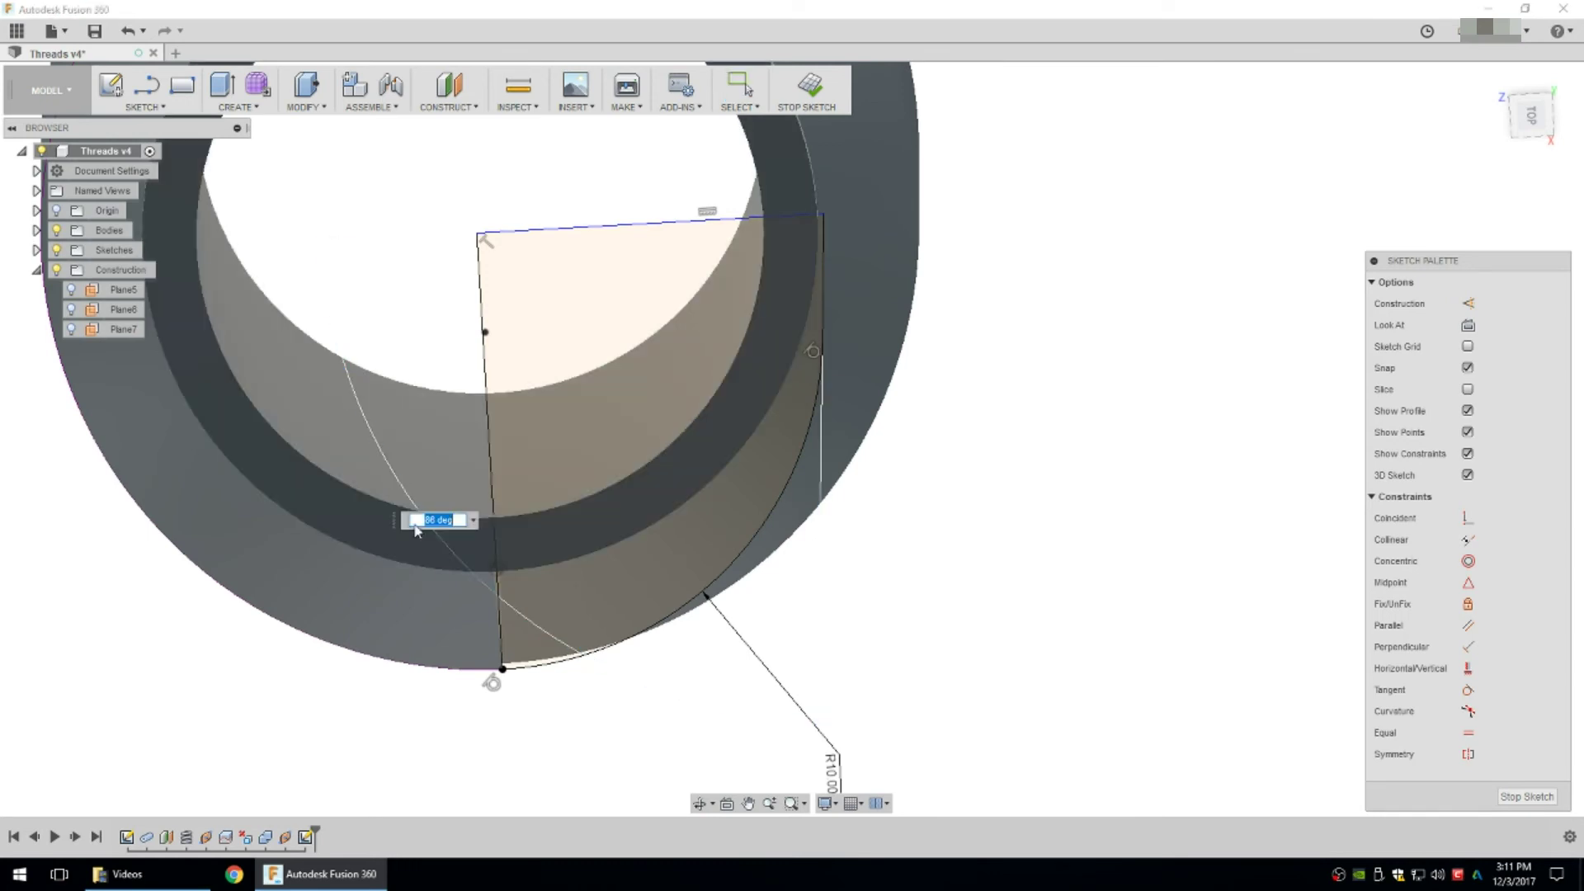
pyautogui.press('Return')
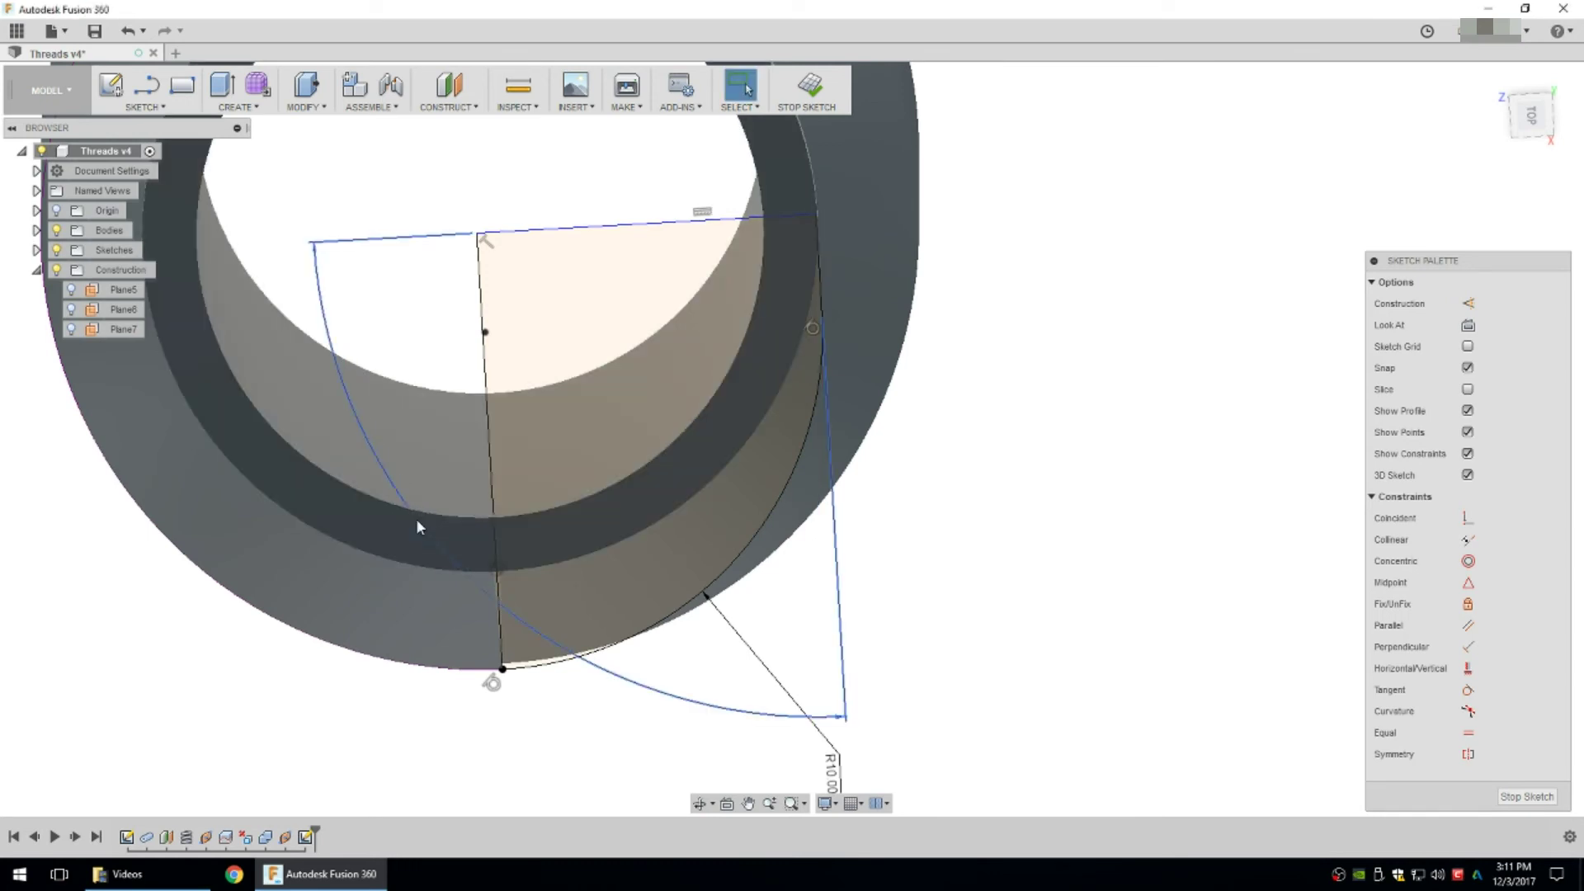
pyautogui.moveTo(716, 452)
pyautogui.keyDown('shift'); pyautogui.mouseDown(button='middle')
pyautogui.moveTo(731, 326)
pyautogui.moveTo(763, 425)
pyautogui.moveTo(810, 412)
pyautogui.mouseUp(button='middle'); pyautogui.keyUp('shift')
pyautogui.scroll(5, 810, 413)
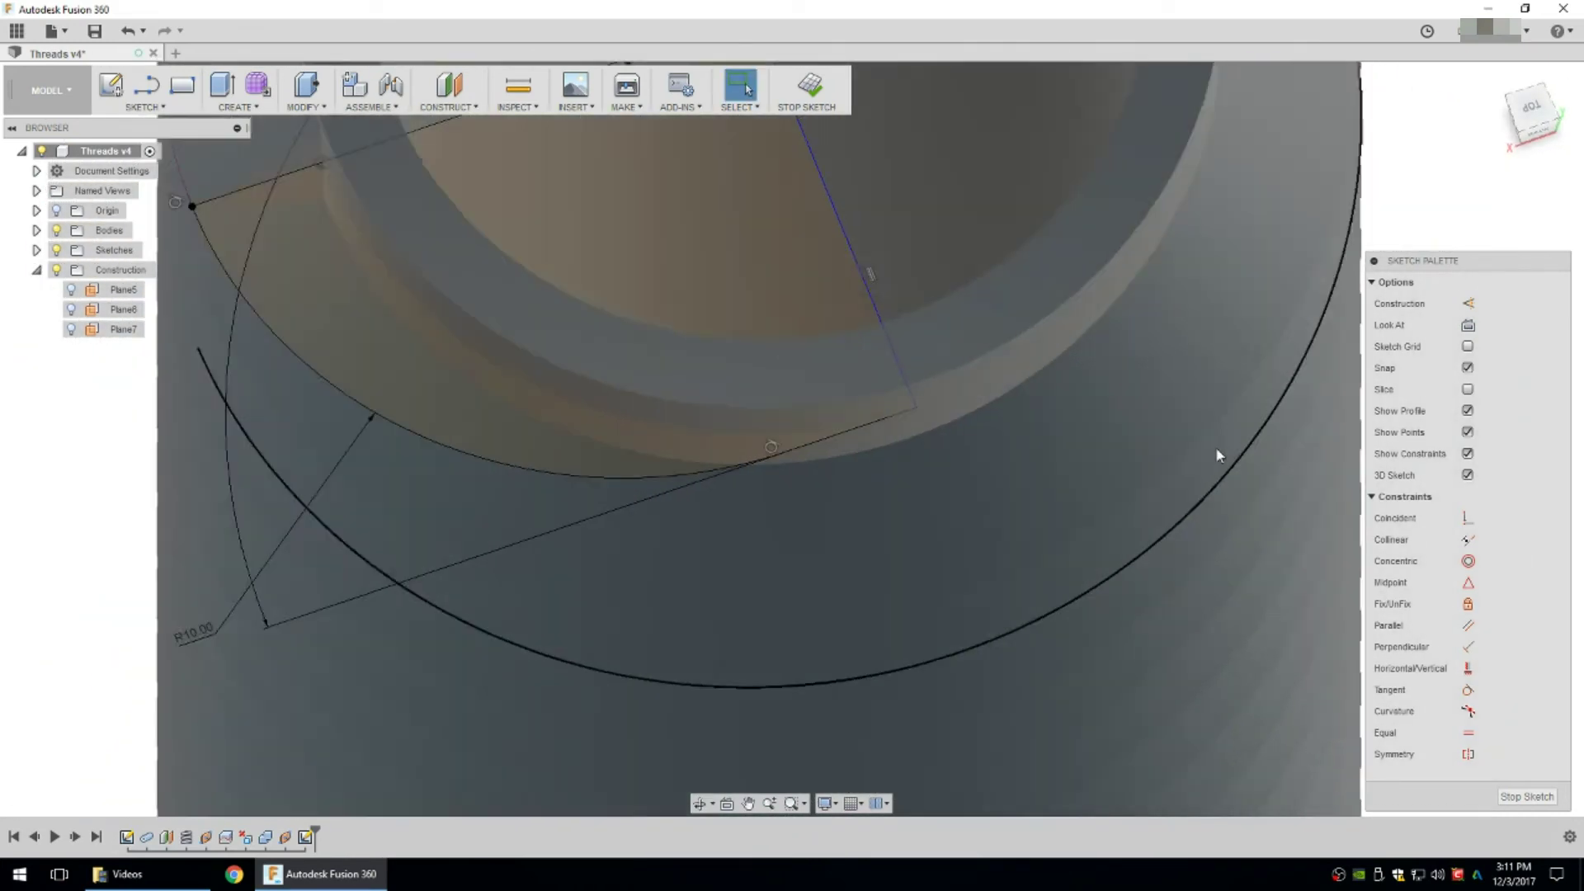
pyautogui.keyDown('shift'); pyautogui.moveTo(1217, 452); pyautogui.dragTo(900, 322, button='middle'); pyautogui.keyUp('shift')
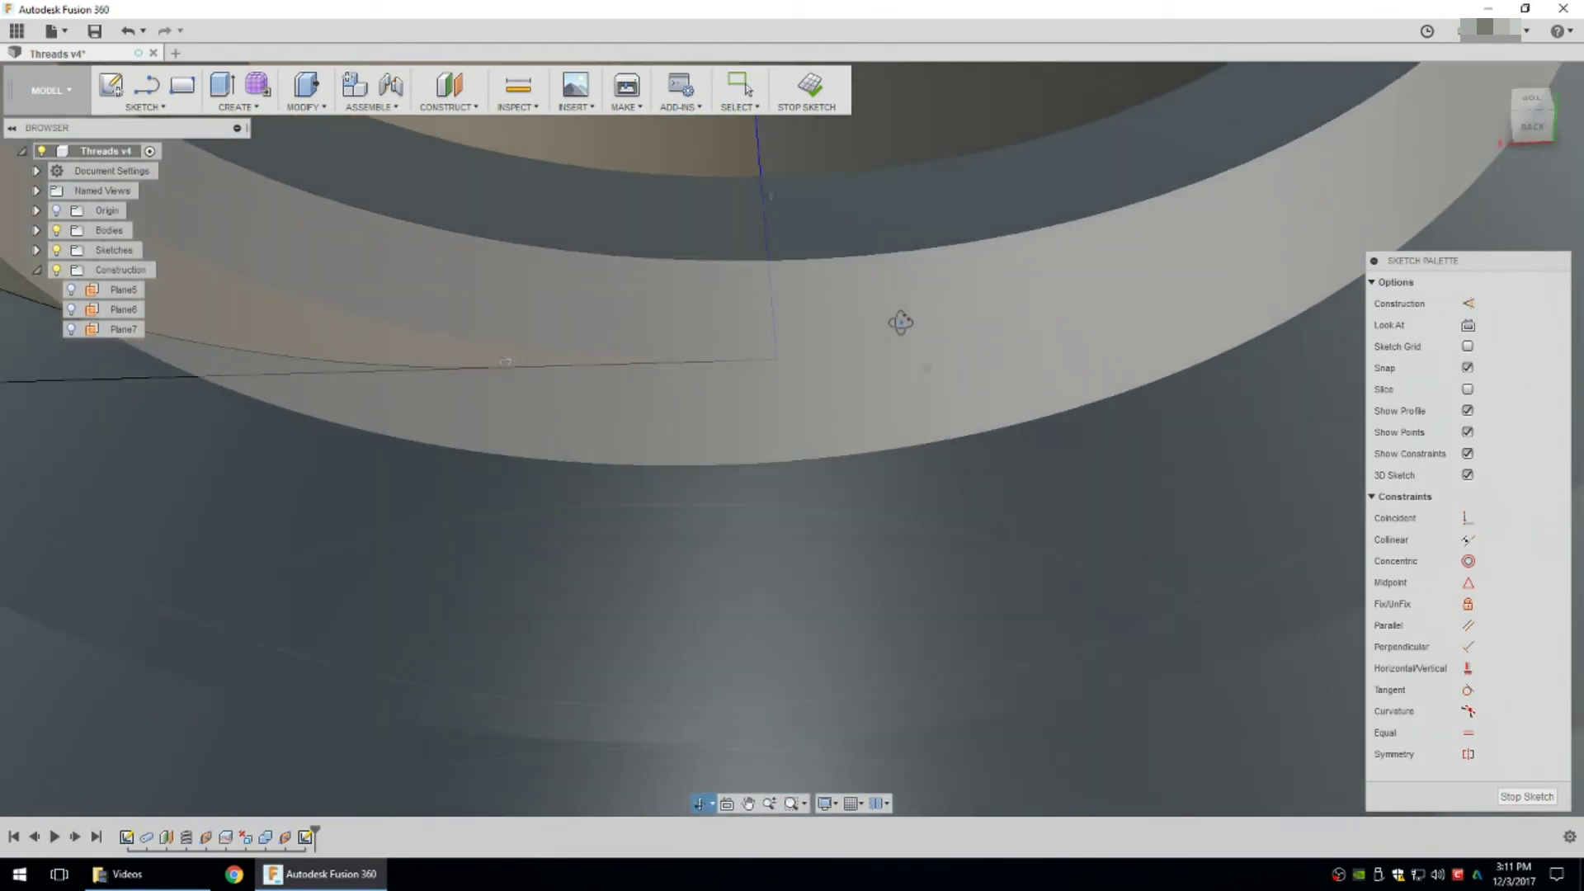
pyautogui.scroll(-6, 774, 392)
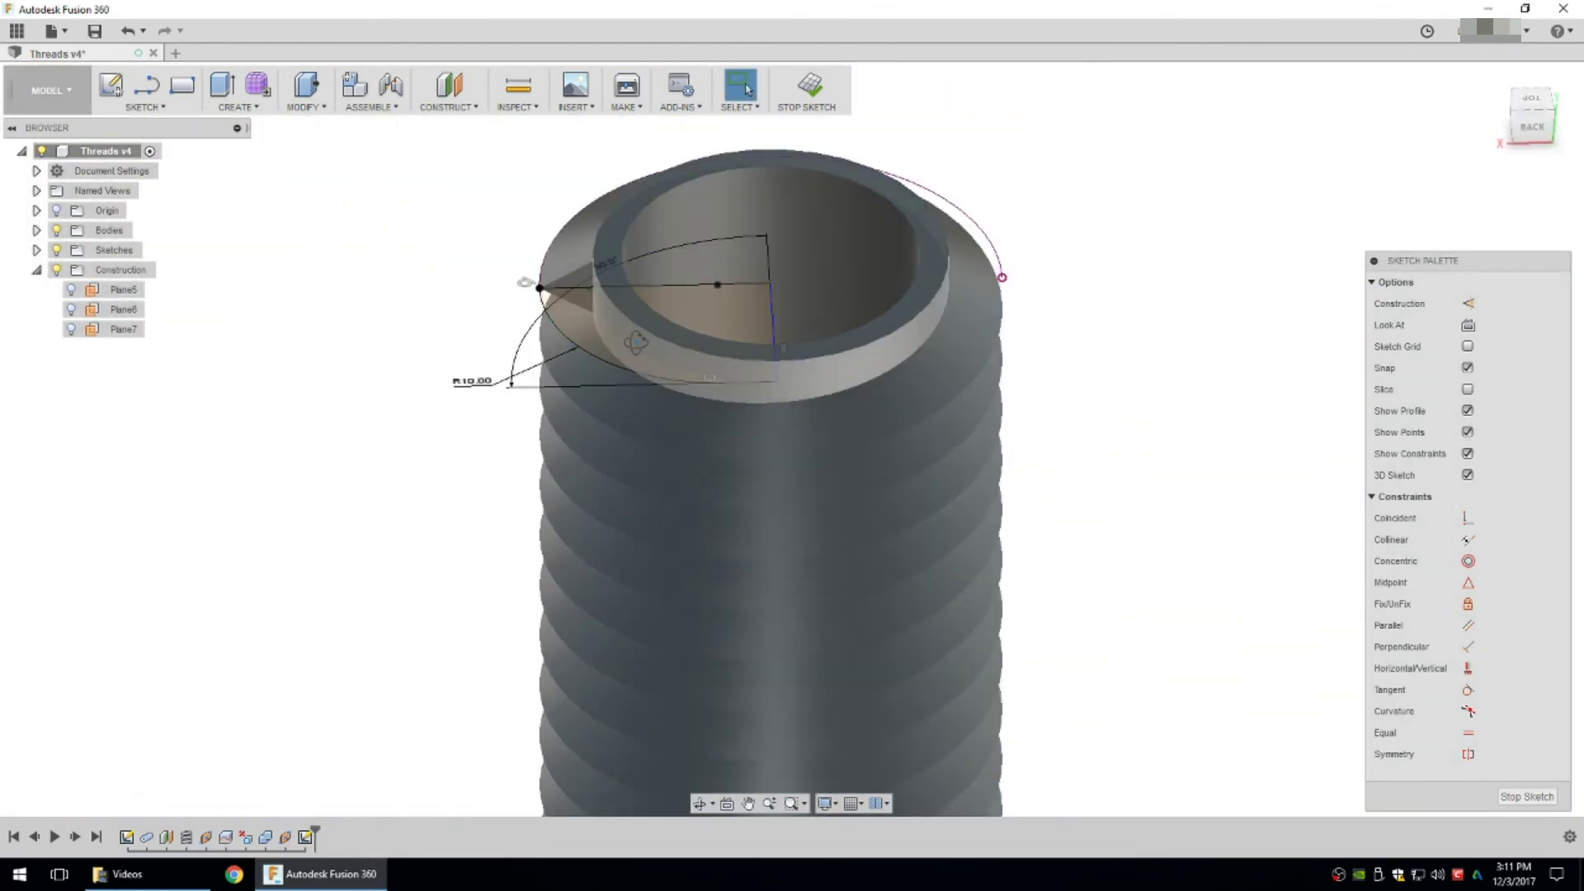
pyautogui.moveTo(782, 390)
pyautogui.keyDown('shift'); pyautogui.mouseDown(button='middle')
pyautogui.moveTo(759, 346)
pyautogui.moveTo(784, 368)
pyautogui.moveTo(764, 413)
pyautogui.mouseUp(button='middle'); pyautogui.keyUp('shift')
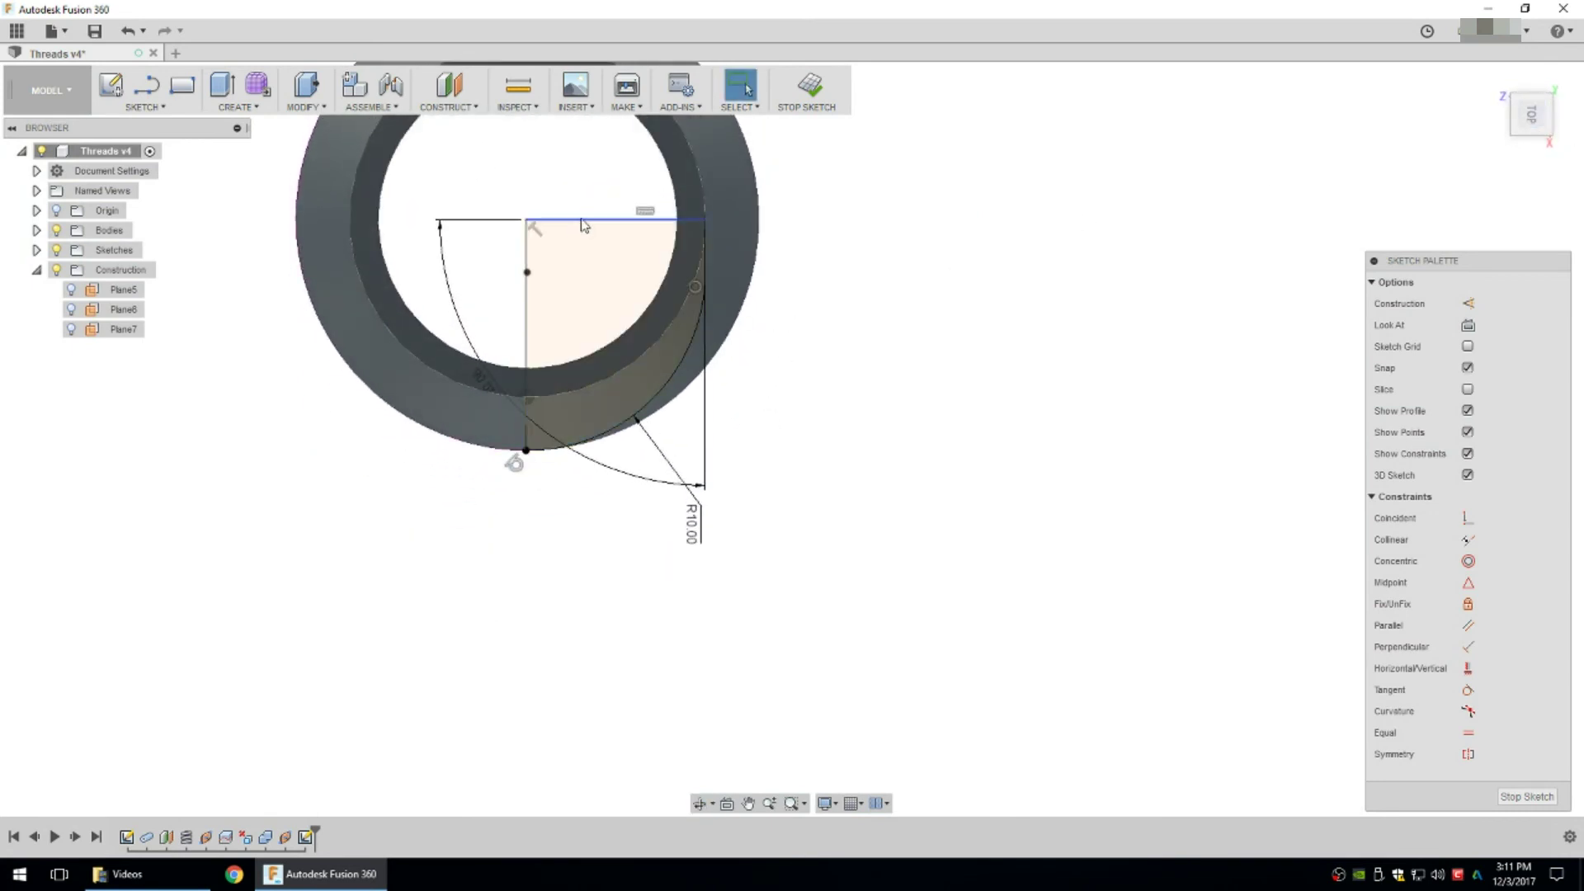
pyautogui.click(551, 263)
pyautogui.click(510, 310)
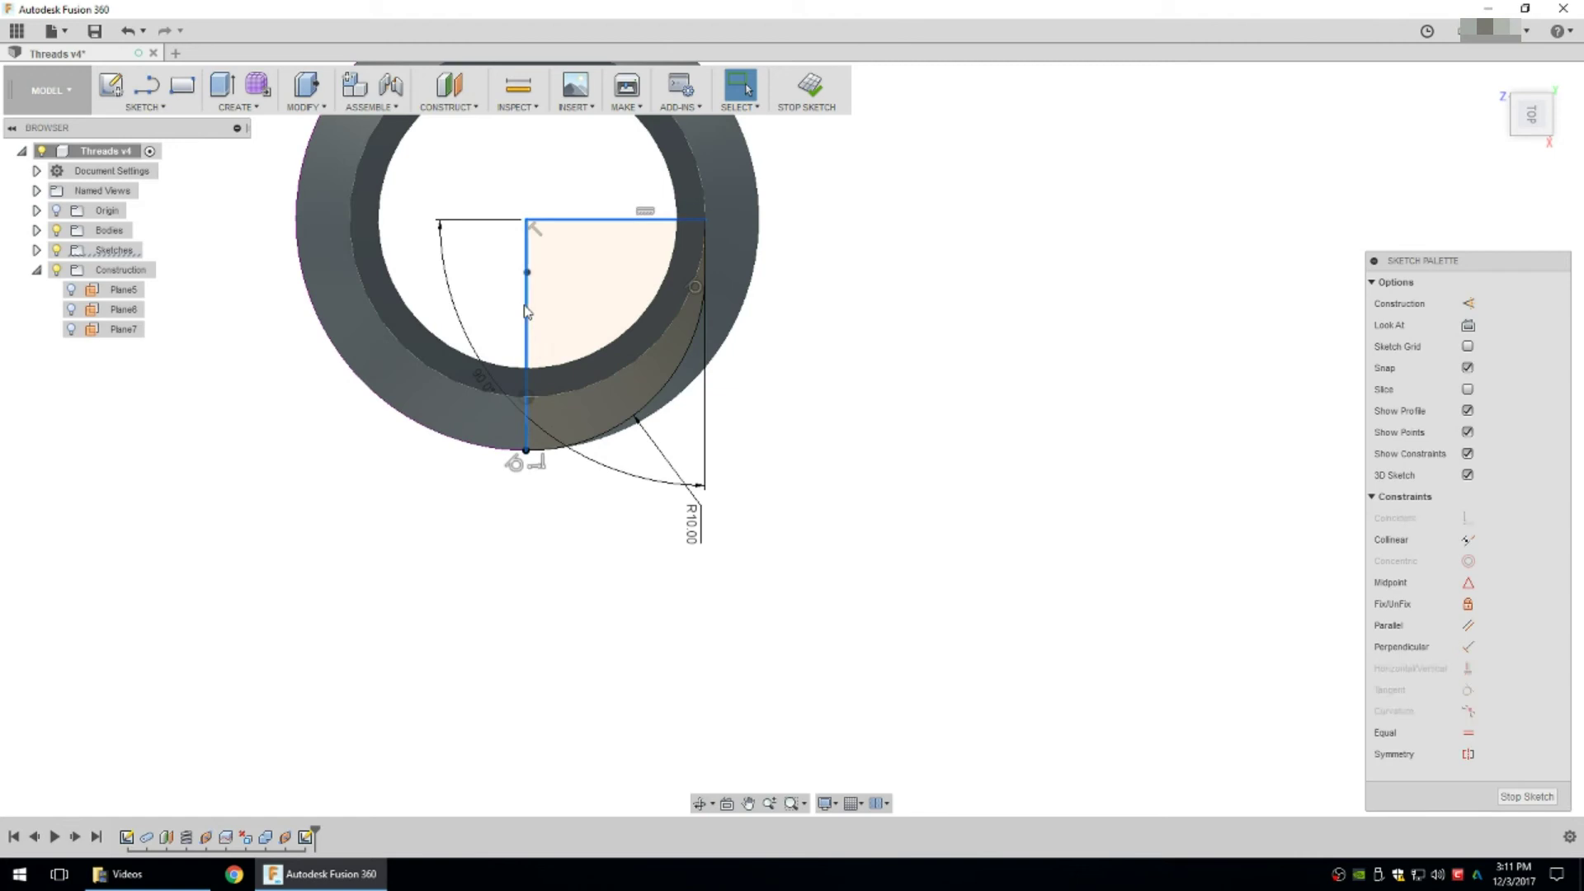
pyautogui.click(1468, 304)
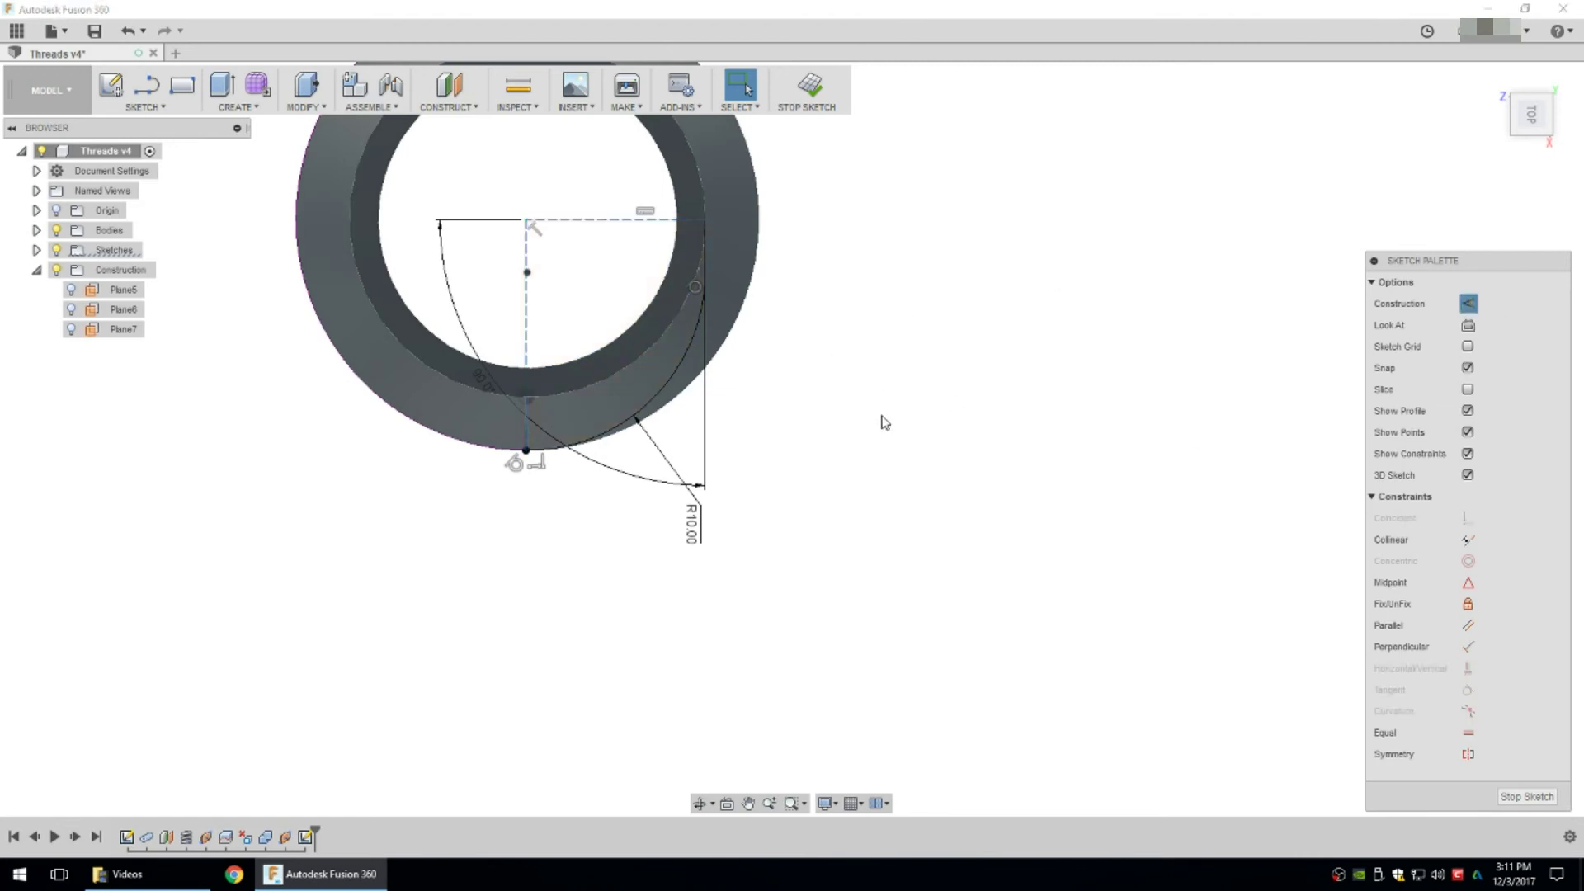
pyautogui.click(1526, 797)
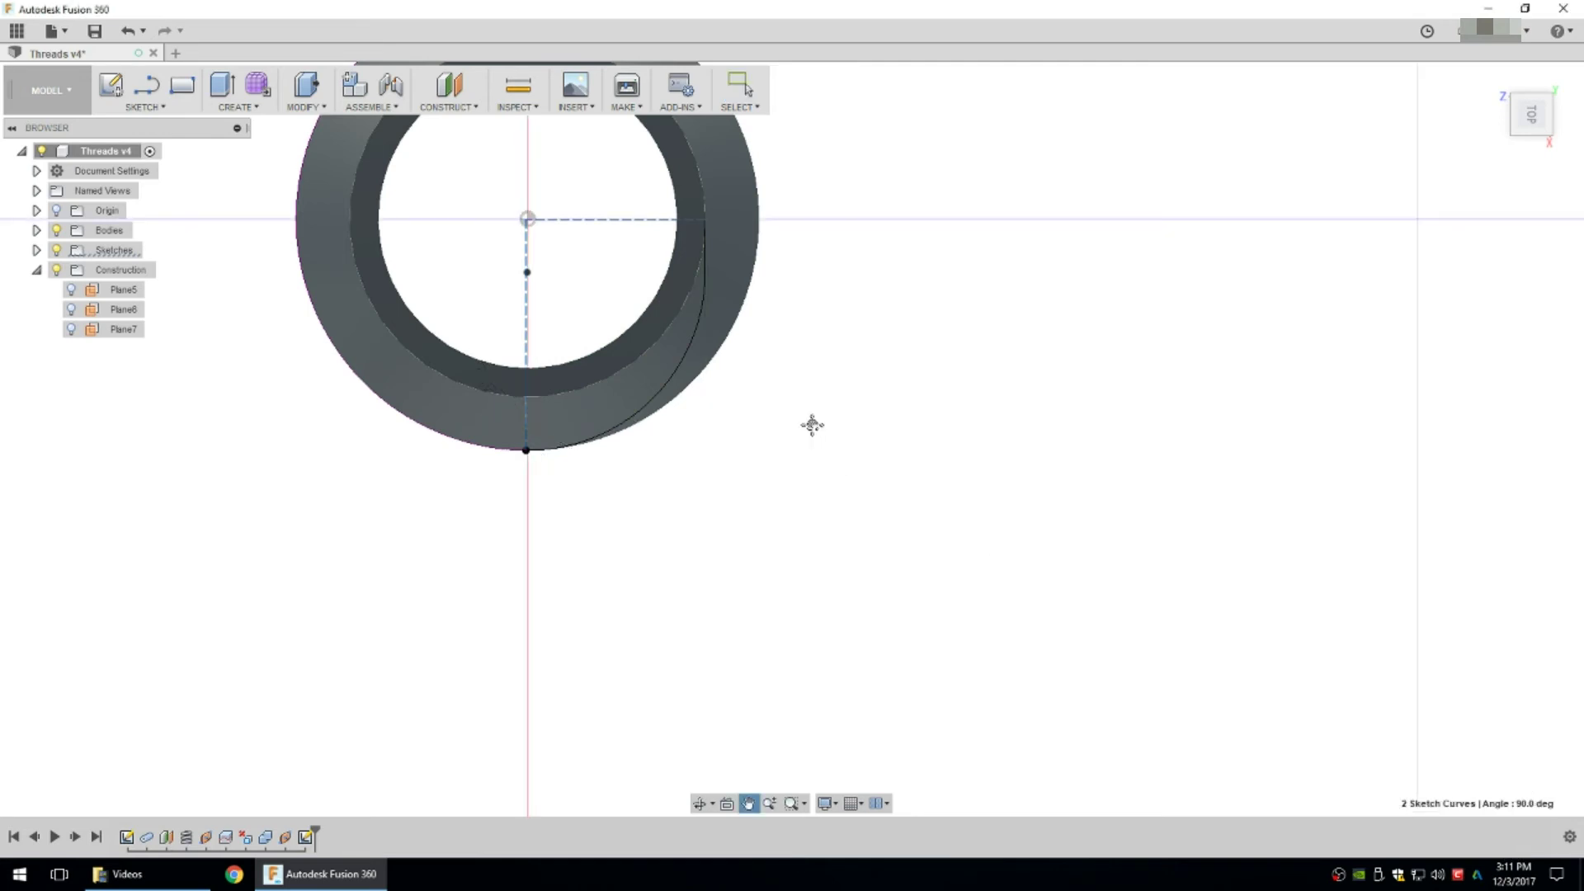
pyautogui.moveTo(812, 425)
pyautogui.mouseDown(button='middle')
pyautogui.moveTo(976, 700)
pyautogui.moveTo(908, 615)
pyautogui.moveTo(912, 537)
pyautogui.moveTo(1001, 746)
pyautogui.moveTo(943, 537)
pyautogui.mouseUp(button='middle')
pyautogui.click(1523, 120)
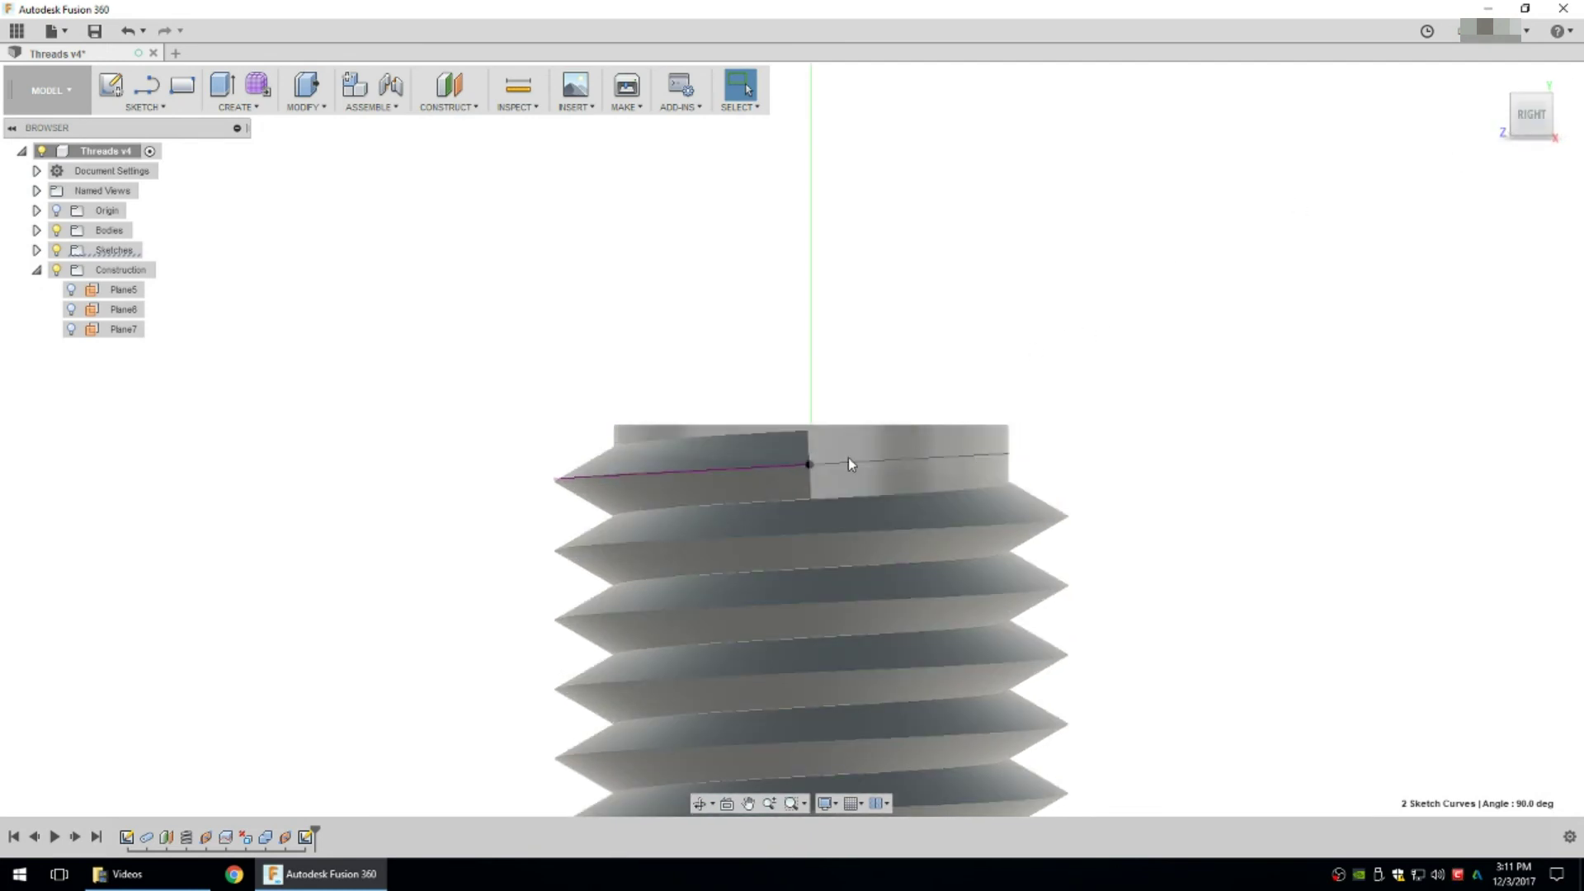
pyautogui.keyDown('shift'); pyautogui.moveTo(1103, 387); pyautogui.dragTo(1074, 478, button='middle'); pyautogui.keyUp('shift')
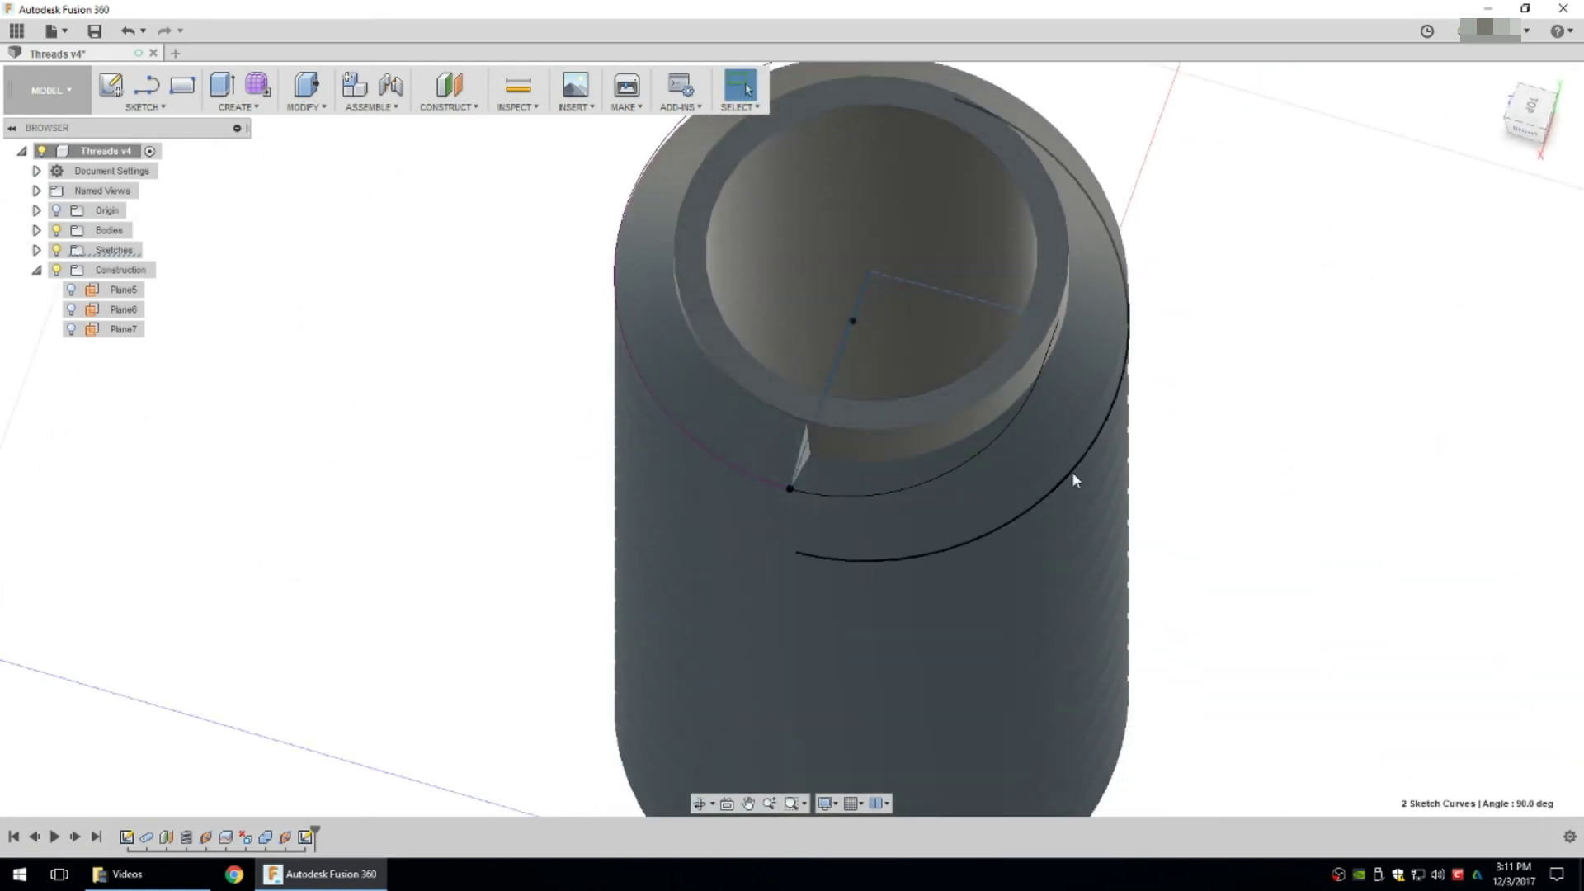
pyautogui.scroll(5, 1068, 378)
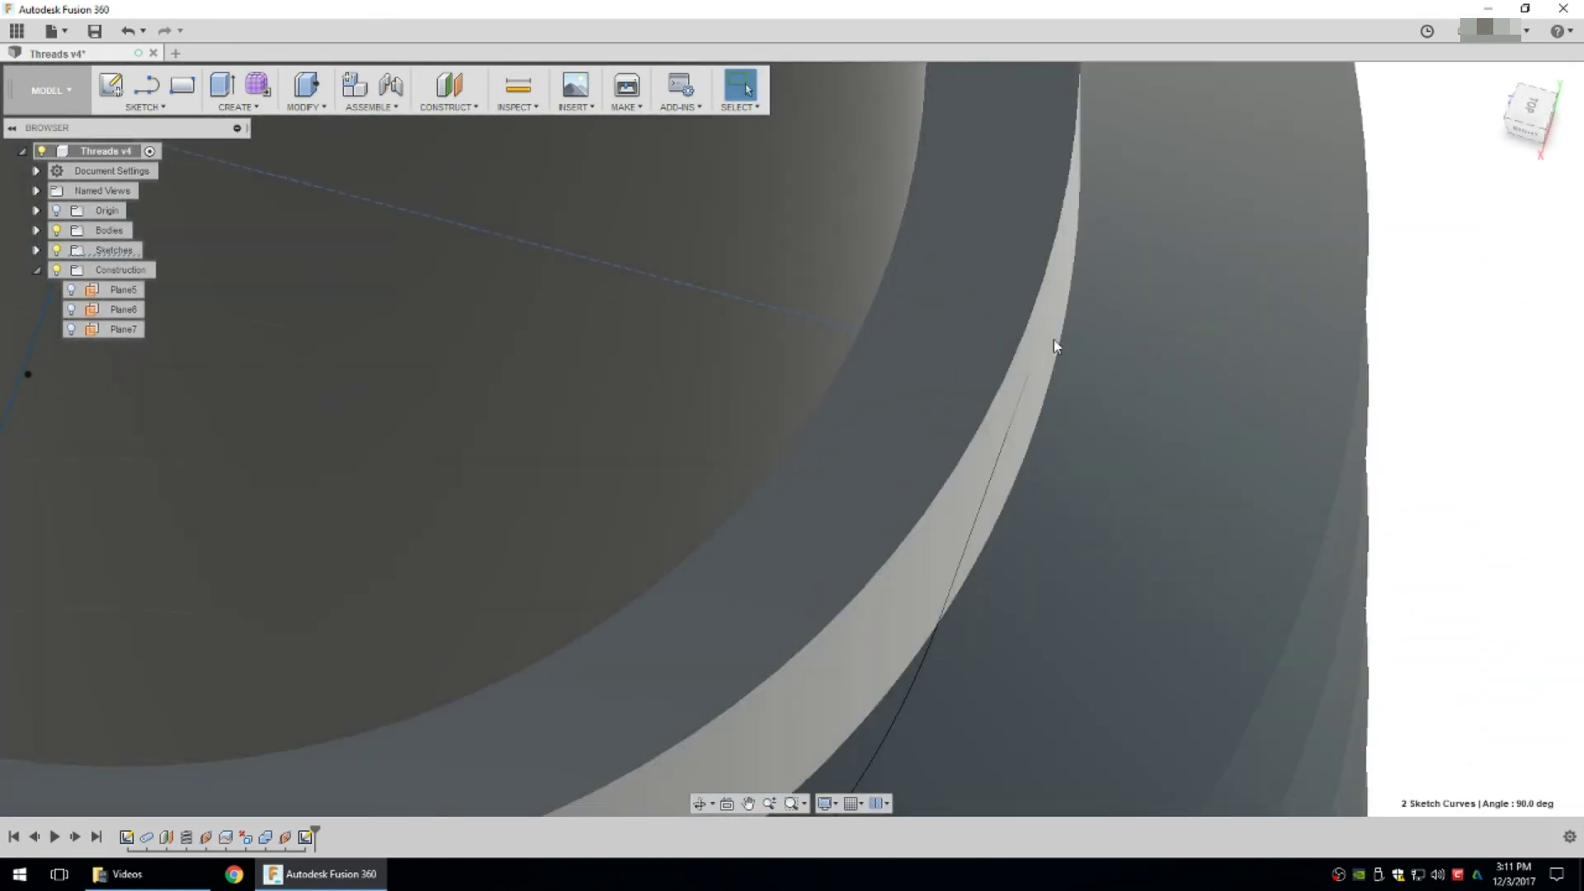
# Sweep the wedge profile along the sketched arc path, joining it to the pipe body.
pyautogui.scroll(2, 1043, 379)
pyautogui.scroll(-10, 1033, 416)
pyautogui.click(257, 109)
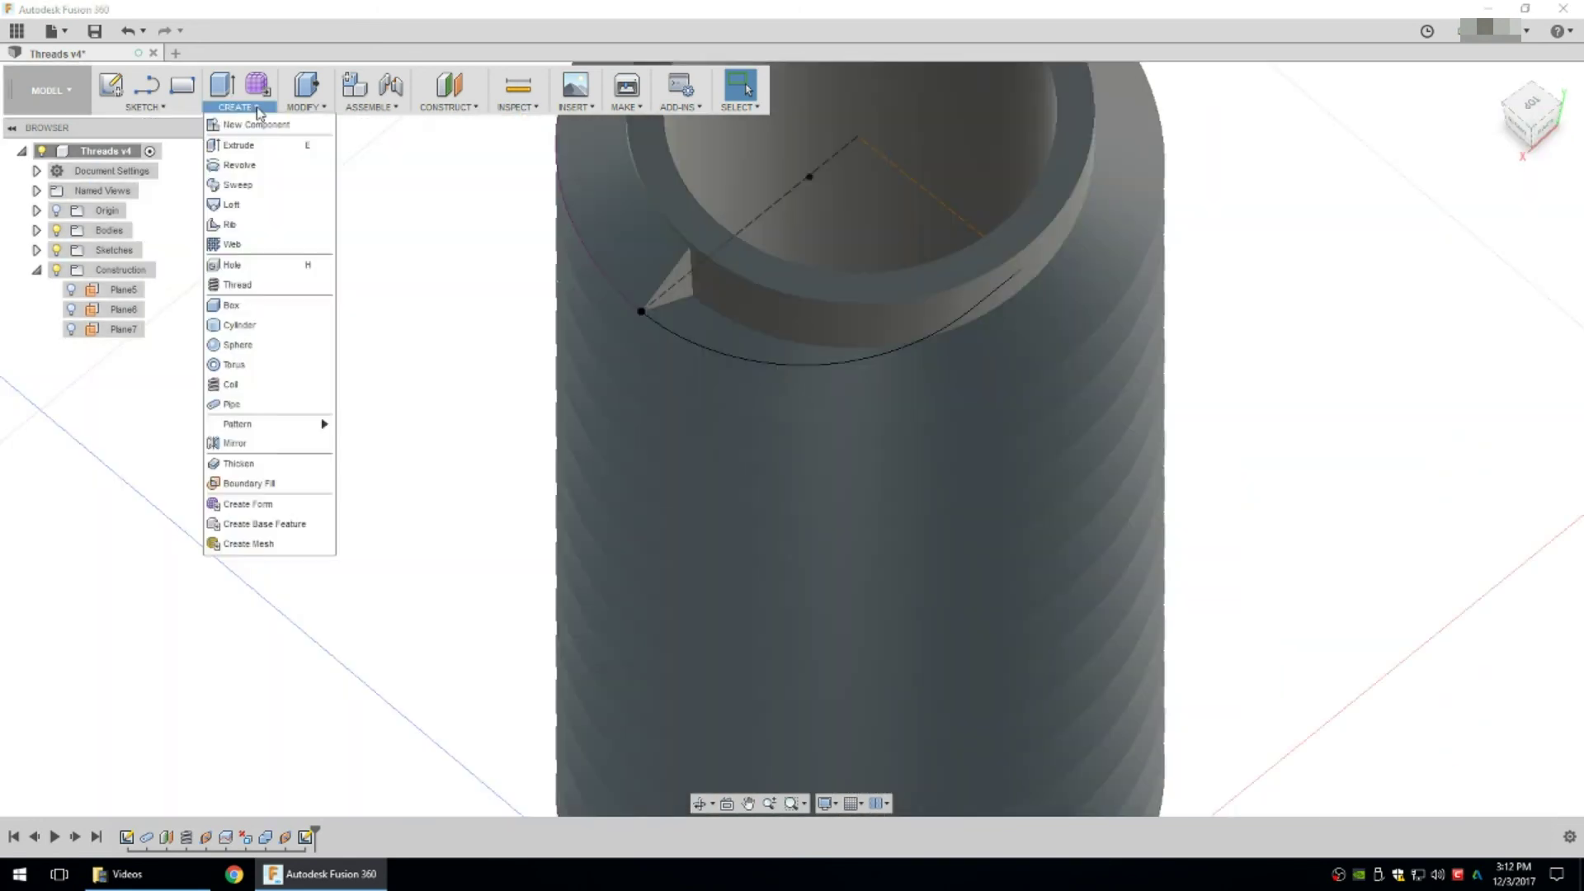
pyautogui.click(240, 185)
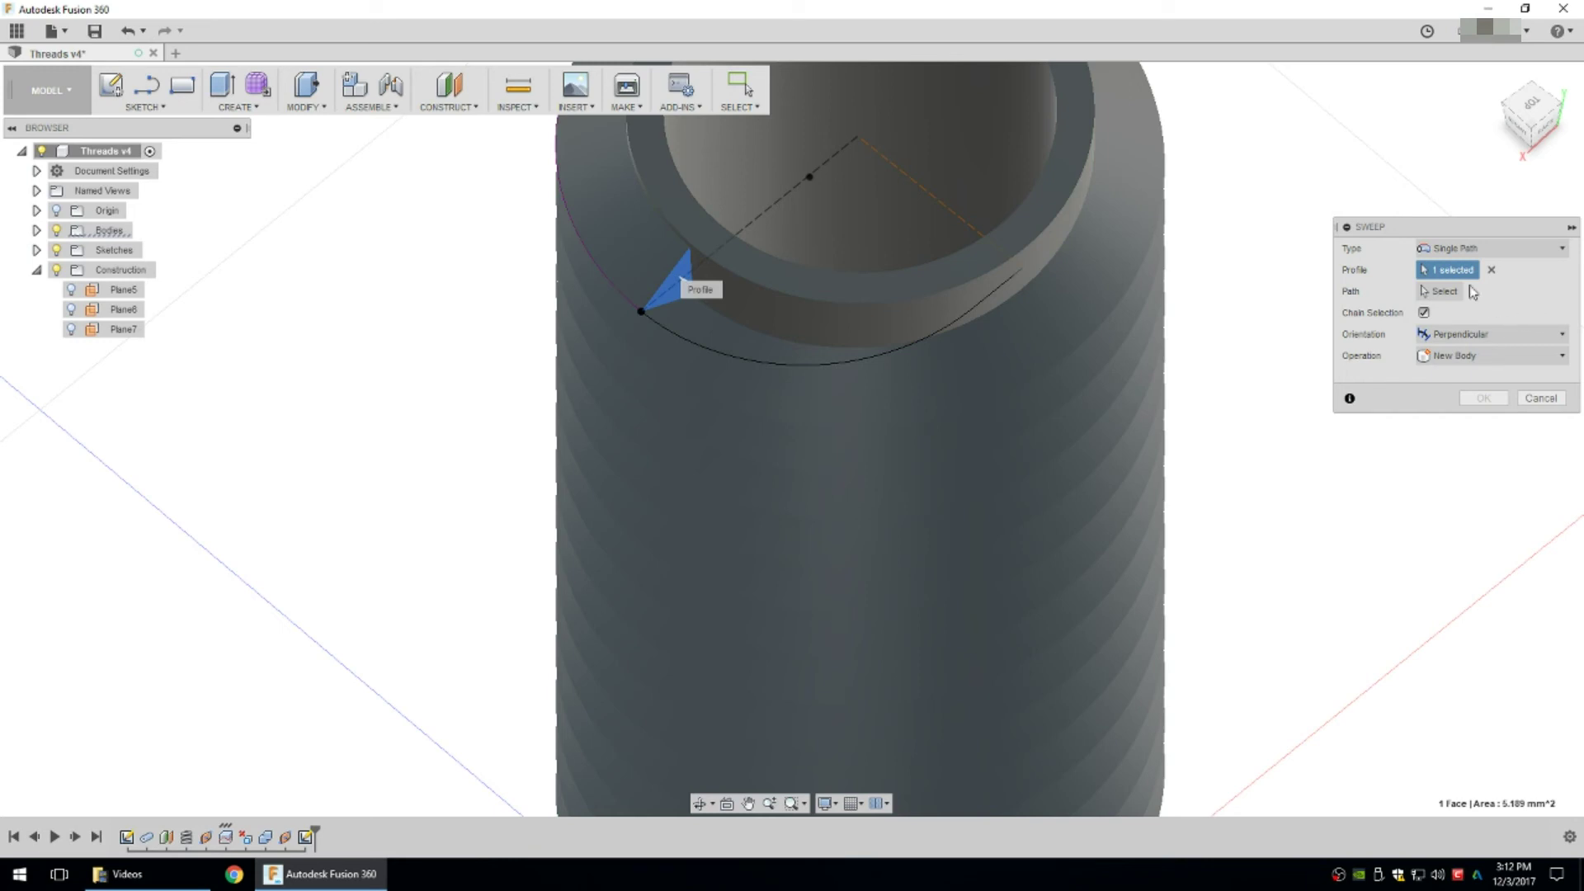
pyautogui.click(1452, 356)
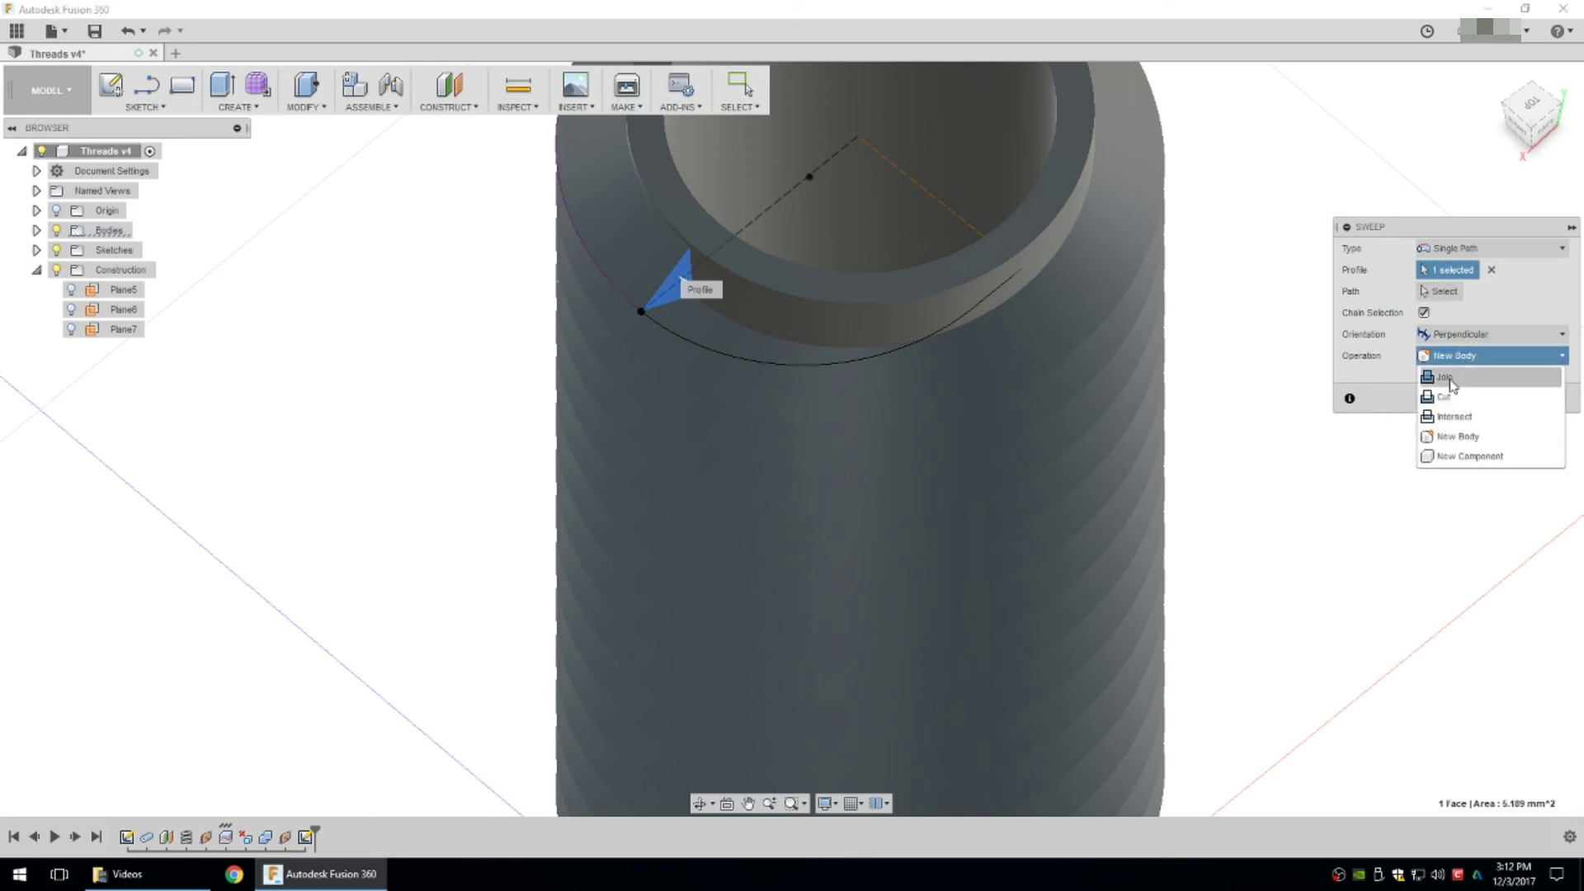
pyautogui.click(1452, 377)
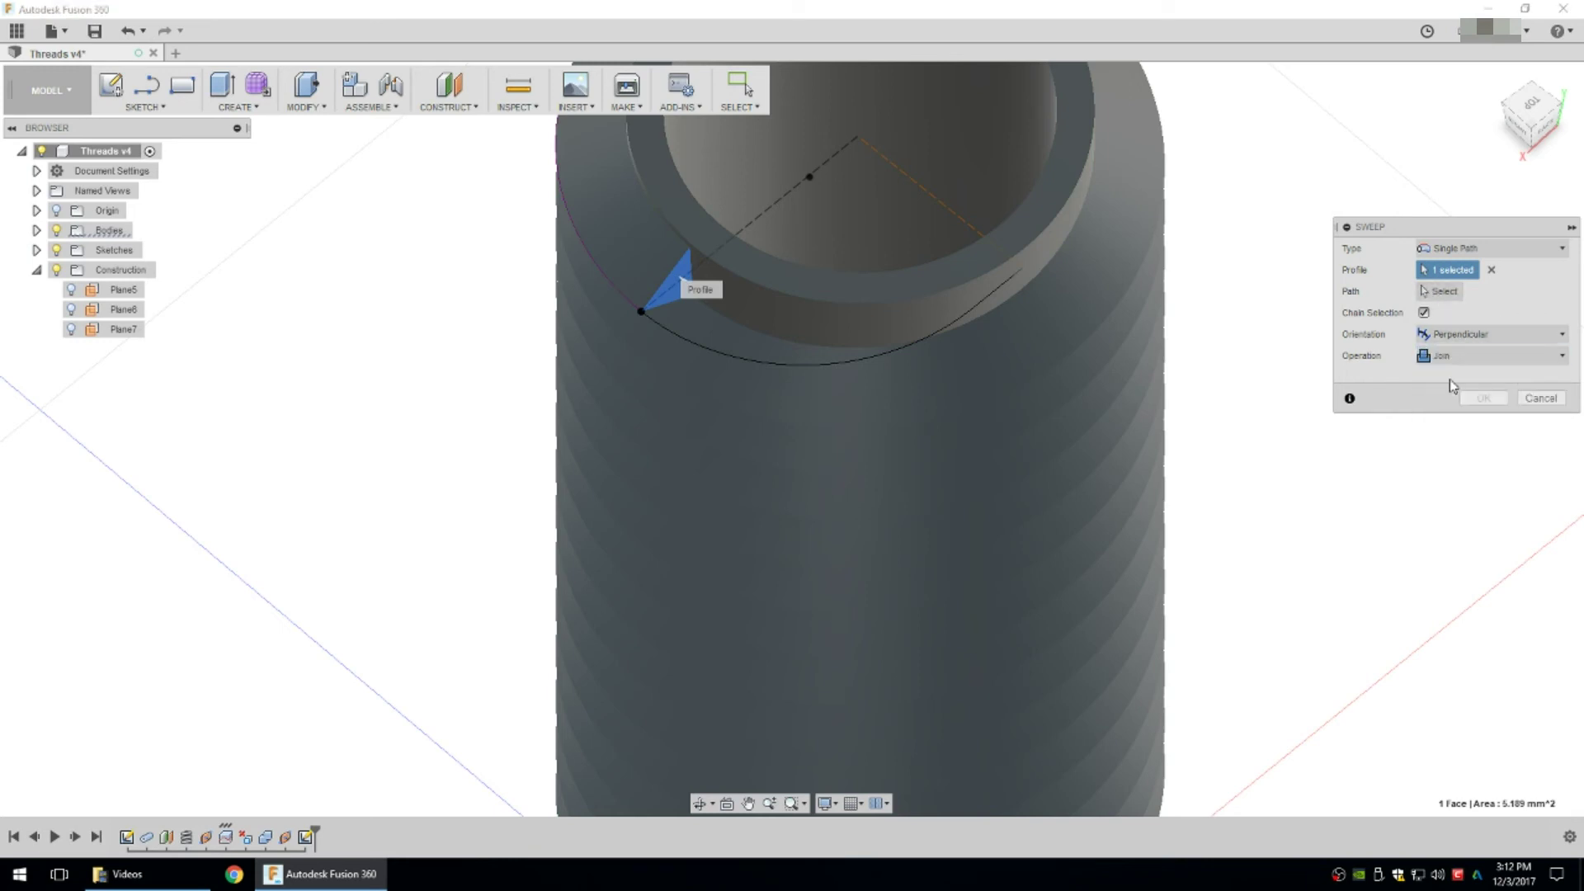
pyautogui.click(803, 366)
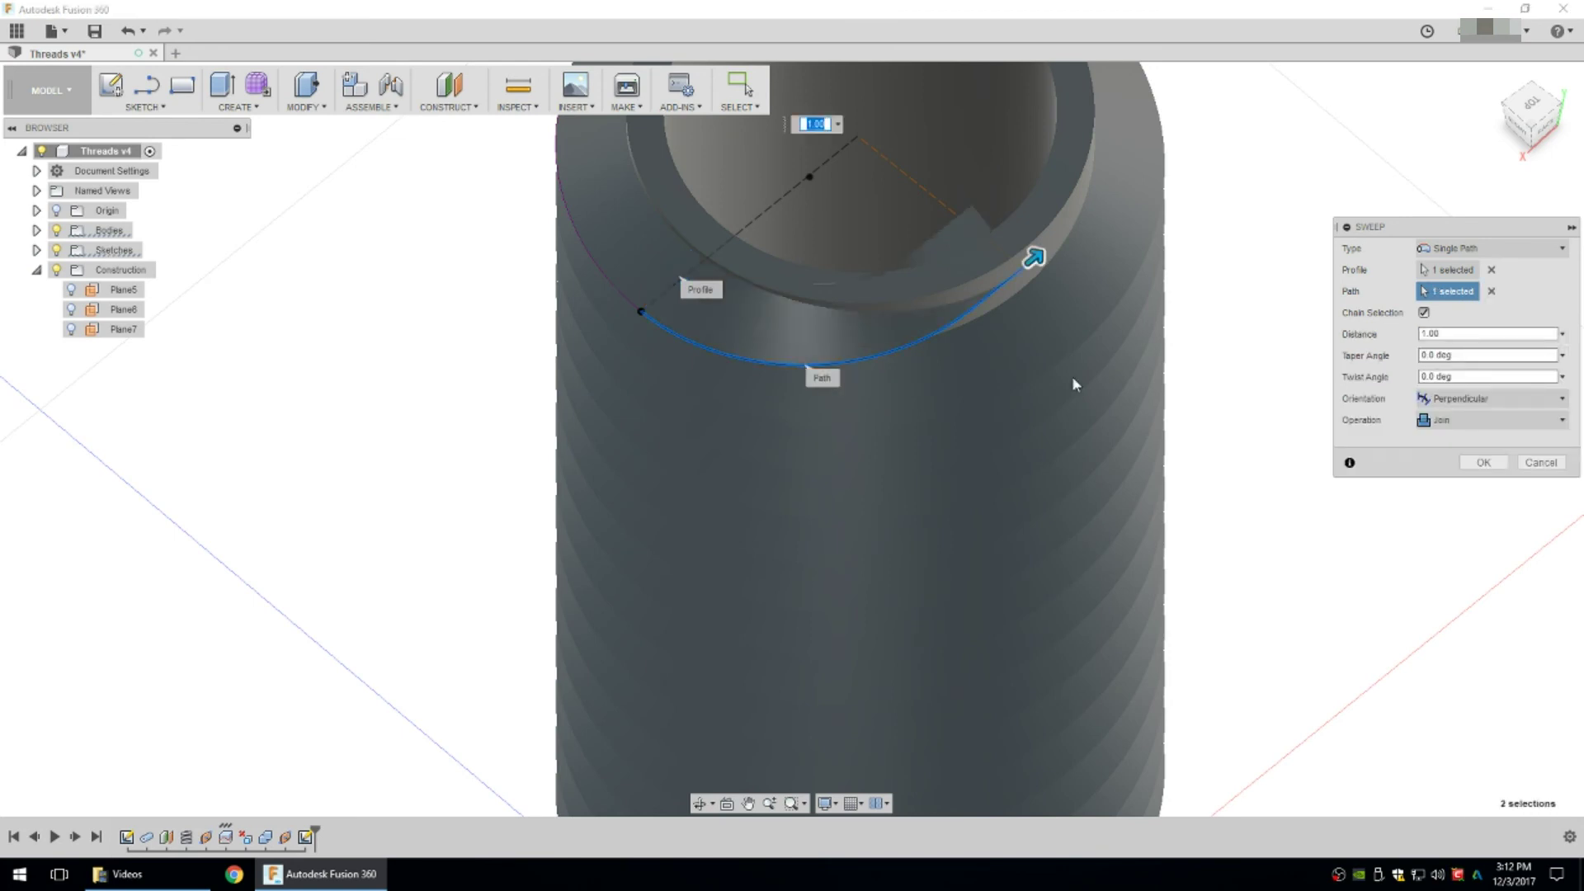
pyautogui.click(1483, 463)
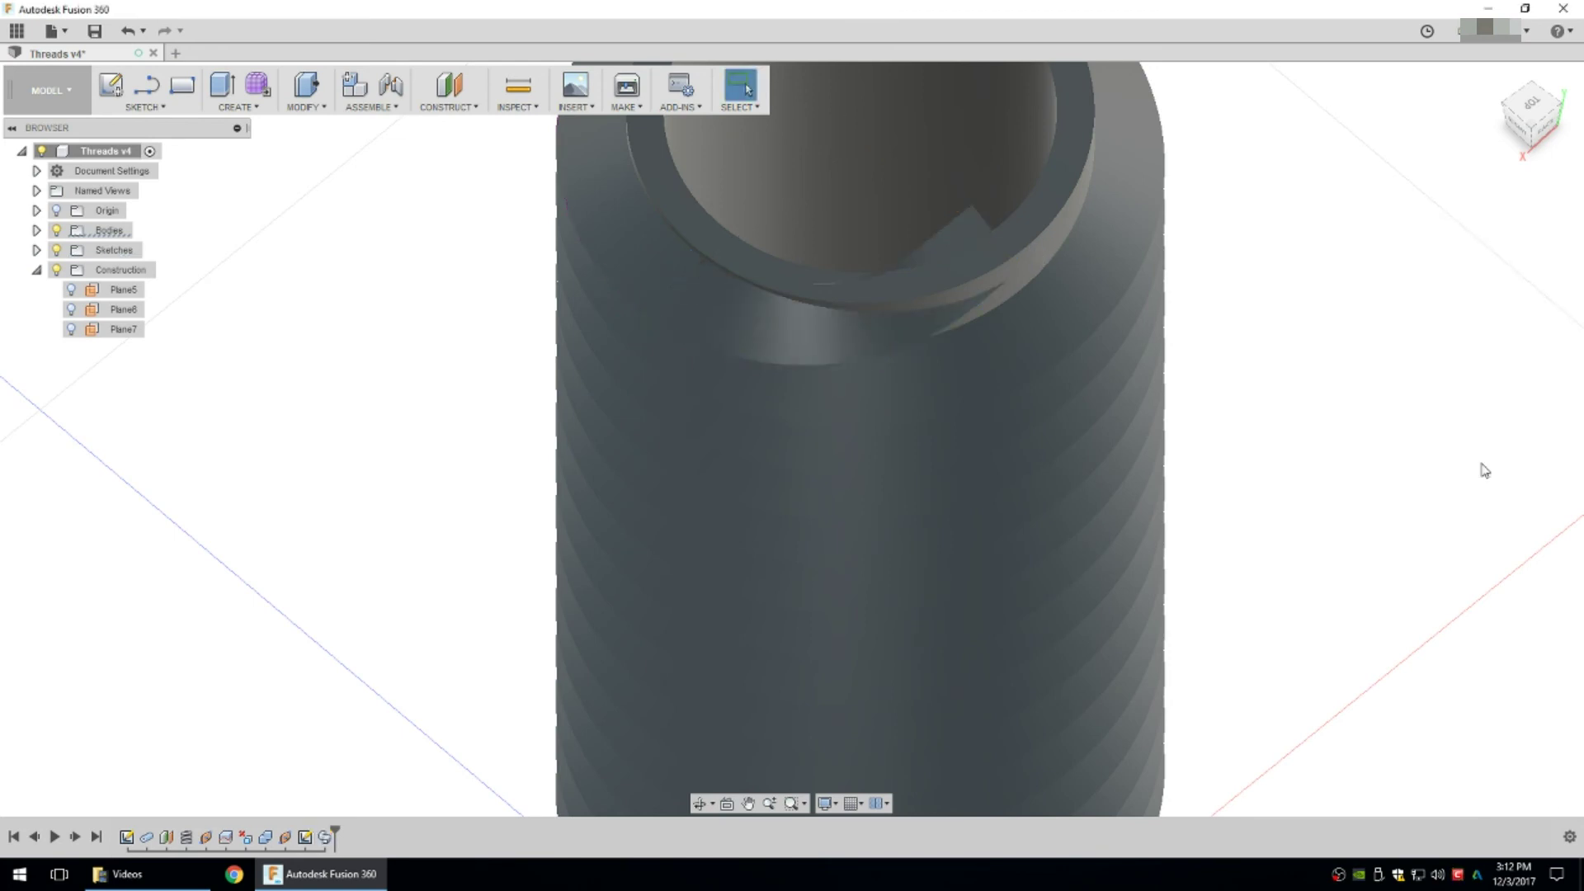
# Delete the stray sweep faces inside the bore and review the tapered thread end from the side.
pyautogui.moveTo(1266, 313); pyautogui.dragTo(1367, 343)
pyautogui.moveTo(1436, 328); pyautogui.dragTo(1301, 388)
pyautogui.press('Escape')
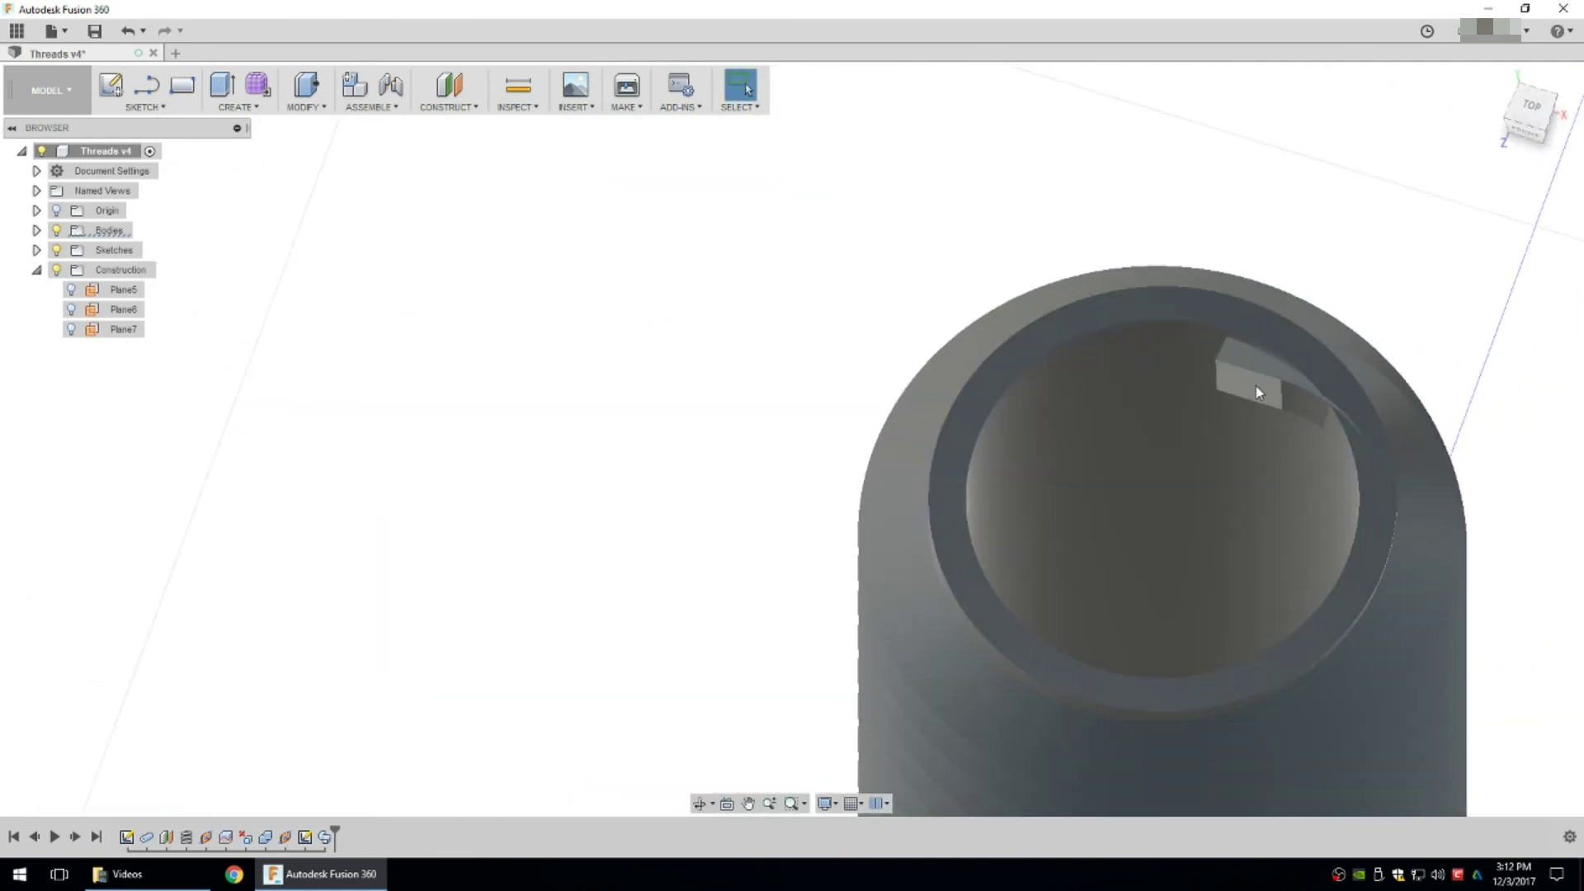
pyautogui.click(1255, 388)
pyautogui.click(1254, 388)
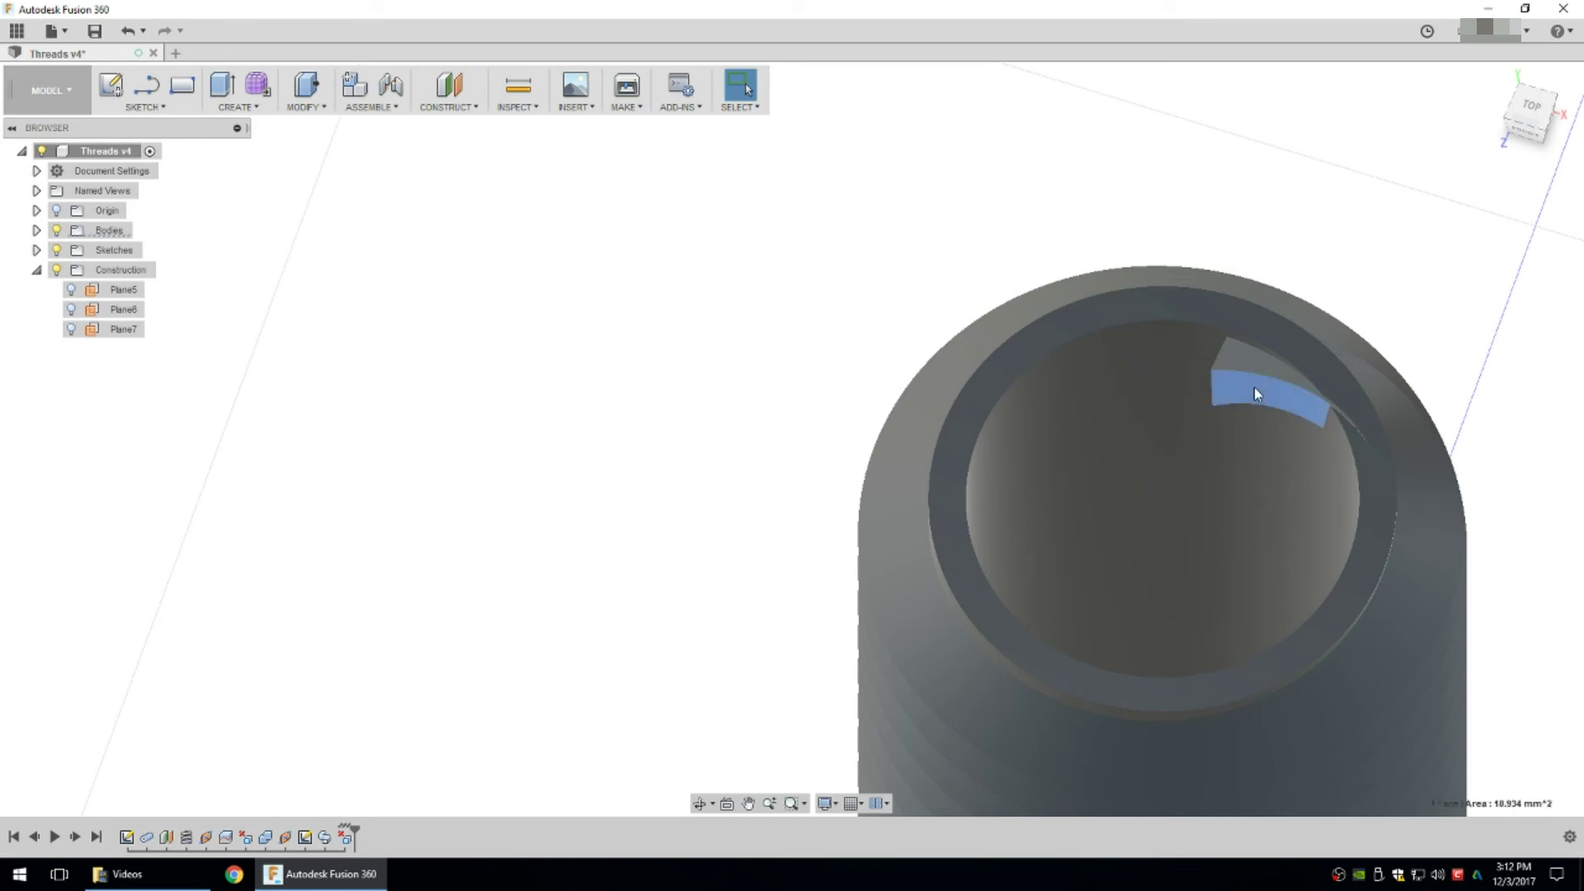
pyautogui.press('Delete')
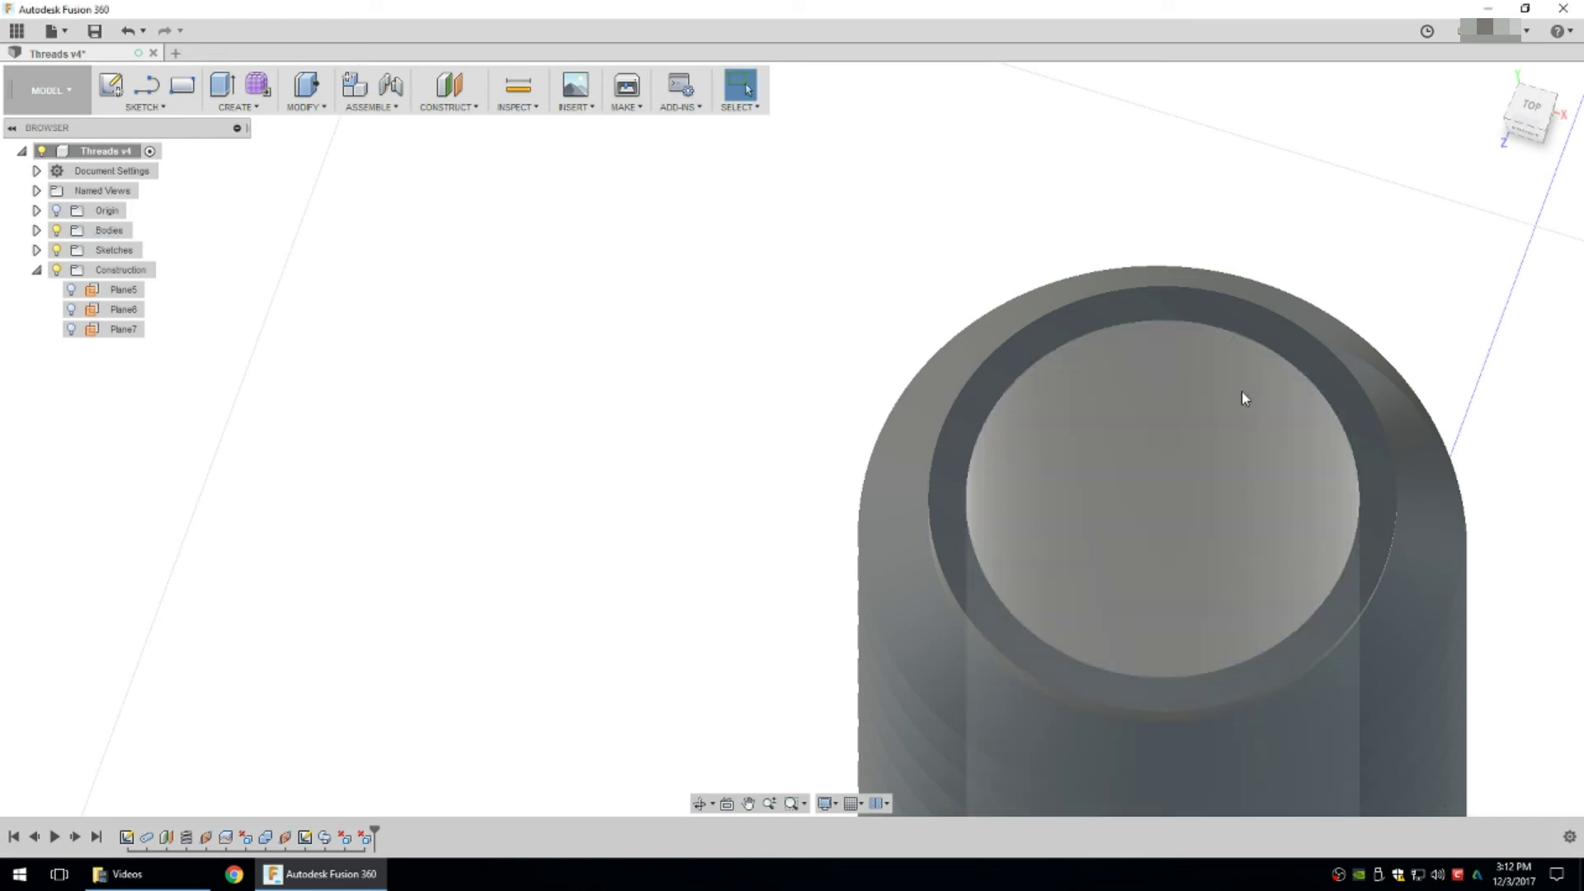
pyautogui.scroll(-3, 1368, 379)
pyautogui.keyDown('shift'); pyautogui.moveTo(1437, 387); pyautogui.dragTo(725, 387, button='middle'); pyautogui.keyUp('shift')
pyautogui.scroll(3, 730, 392)
pyautogui.scroll(2, 739, 402)
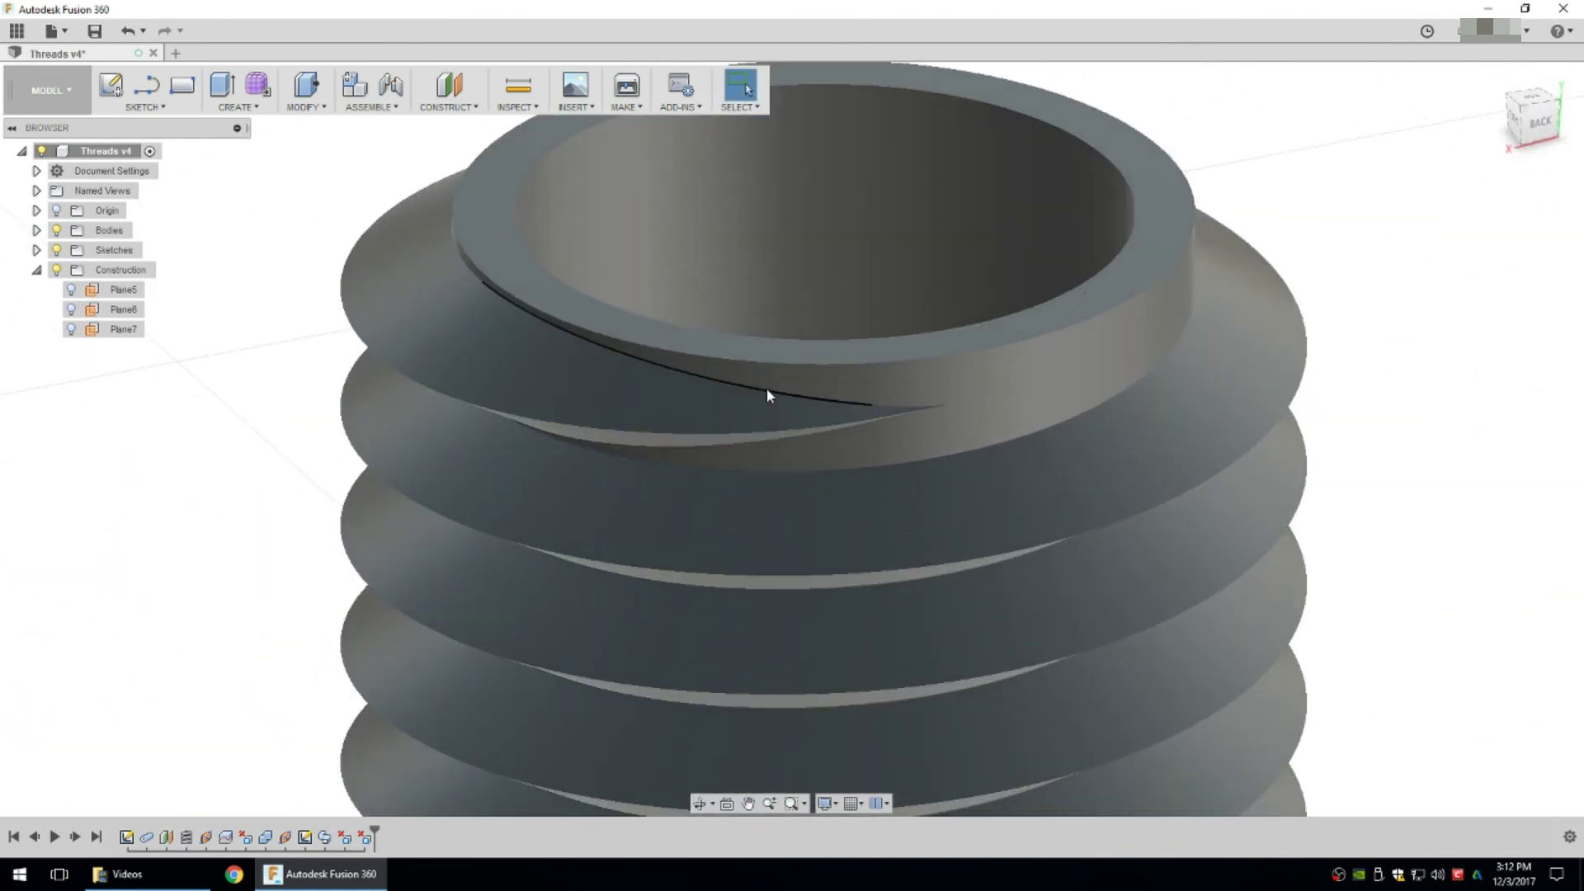
pyautogui.keyDown('shift'); pyautogui.moveTo(591, 417); pyautogui.dragTo(326, 724, button='middle'); pyautogui.keyUp('shift')
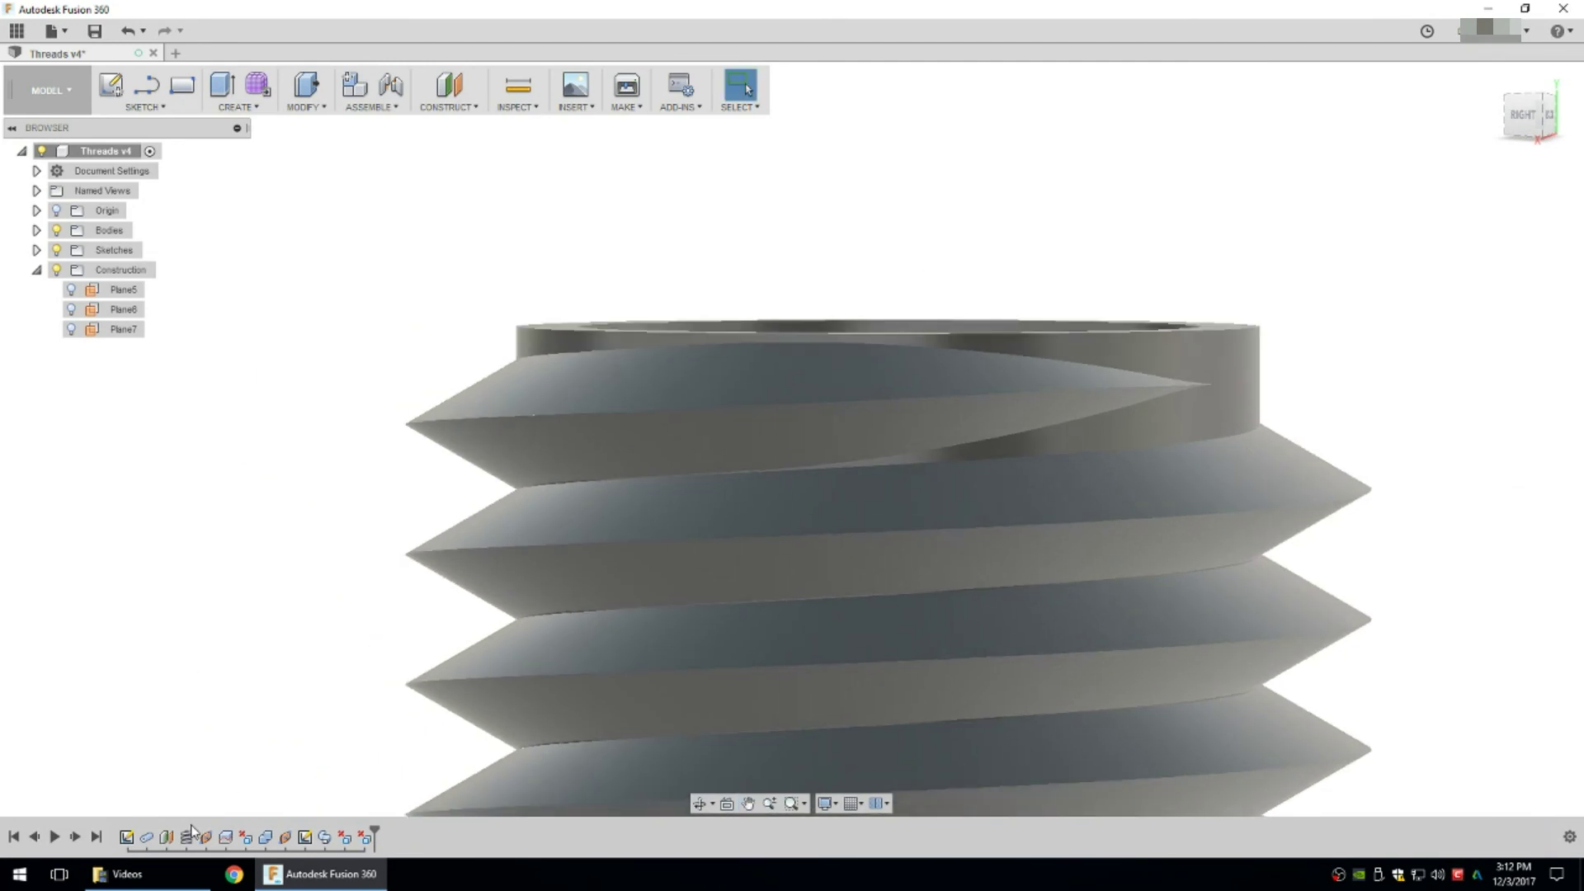
# Edit the Plane5 feature to change its offset from -2 mm to -1.0 mm.
pyautogui.click(165, 838)
pyautogui.rightClick(168, 839)
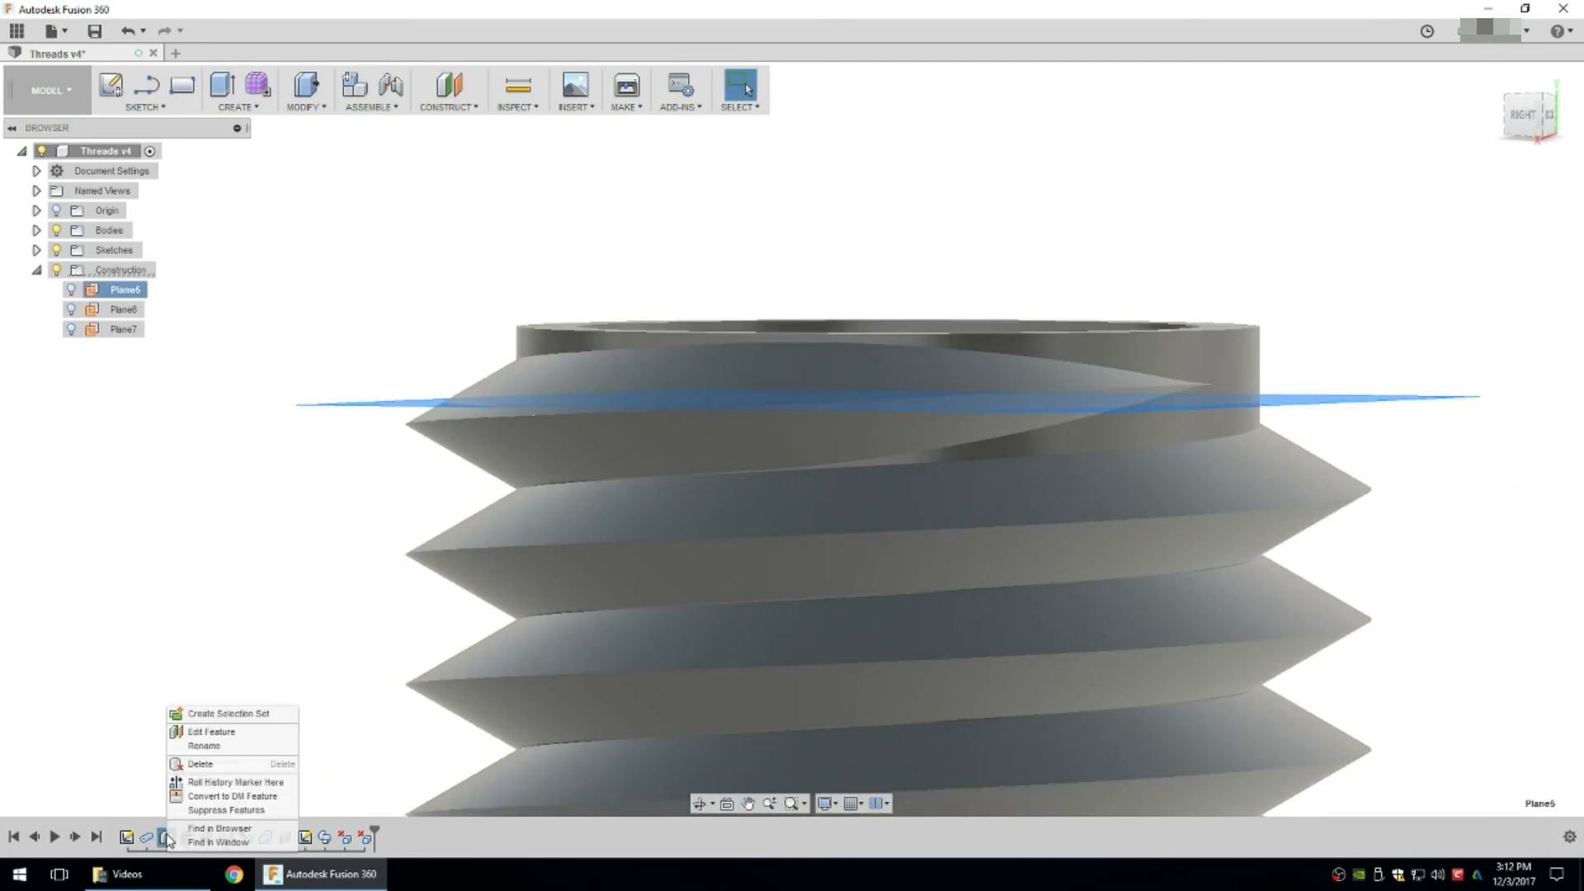
pyautogui.click(208, 733)
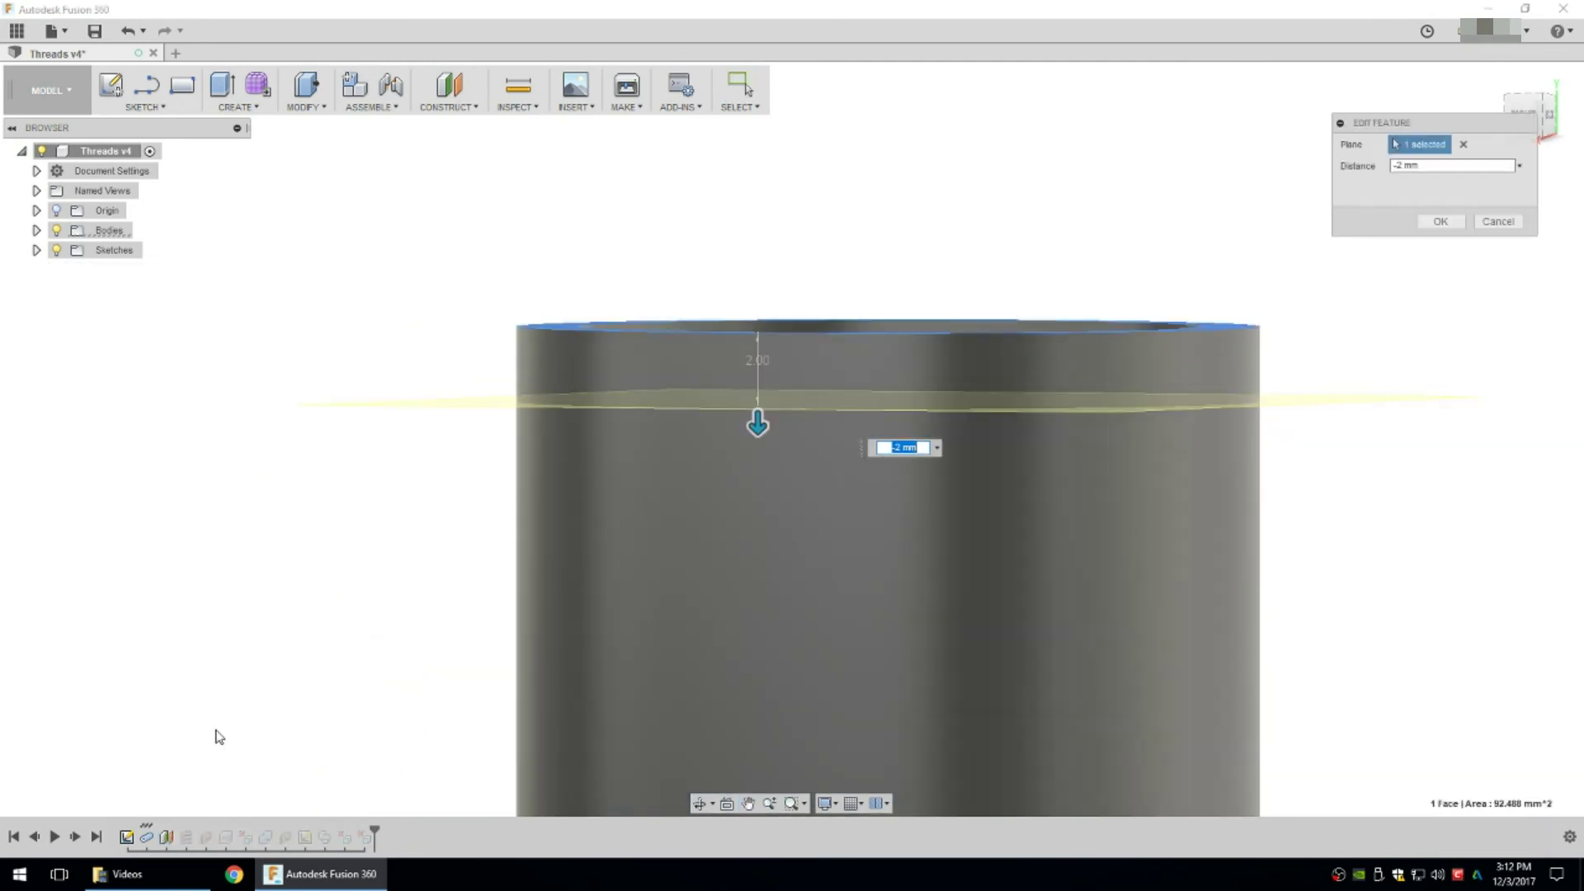
pyautogui.write('-1.0')
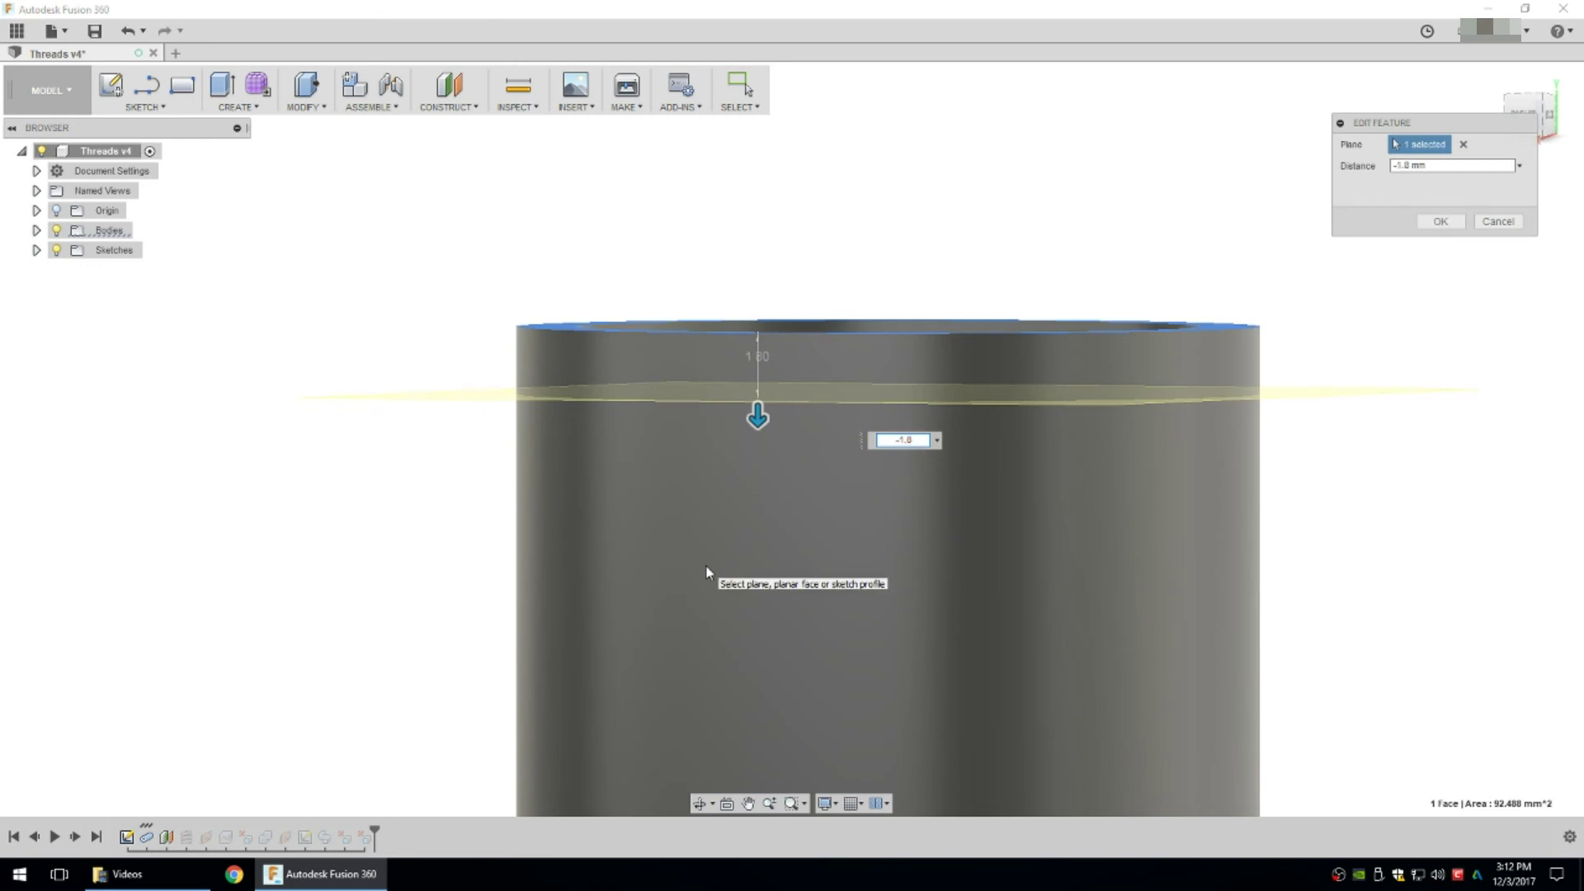
pyautogui.press('Return')
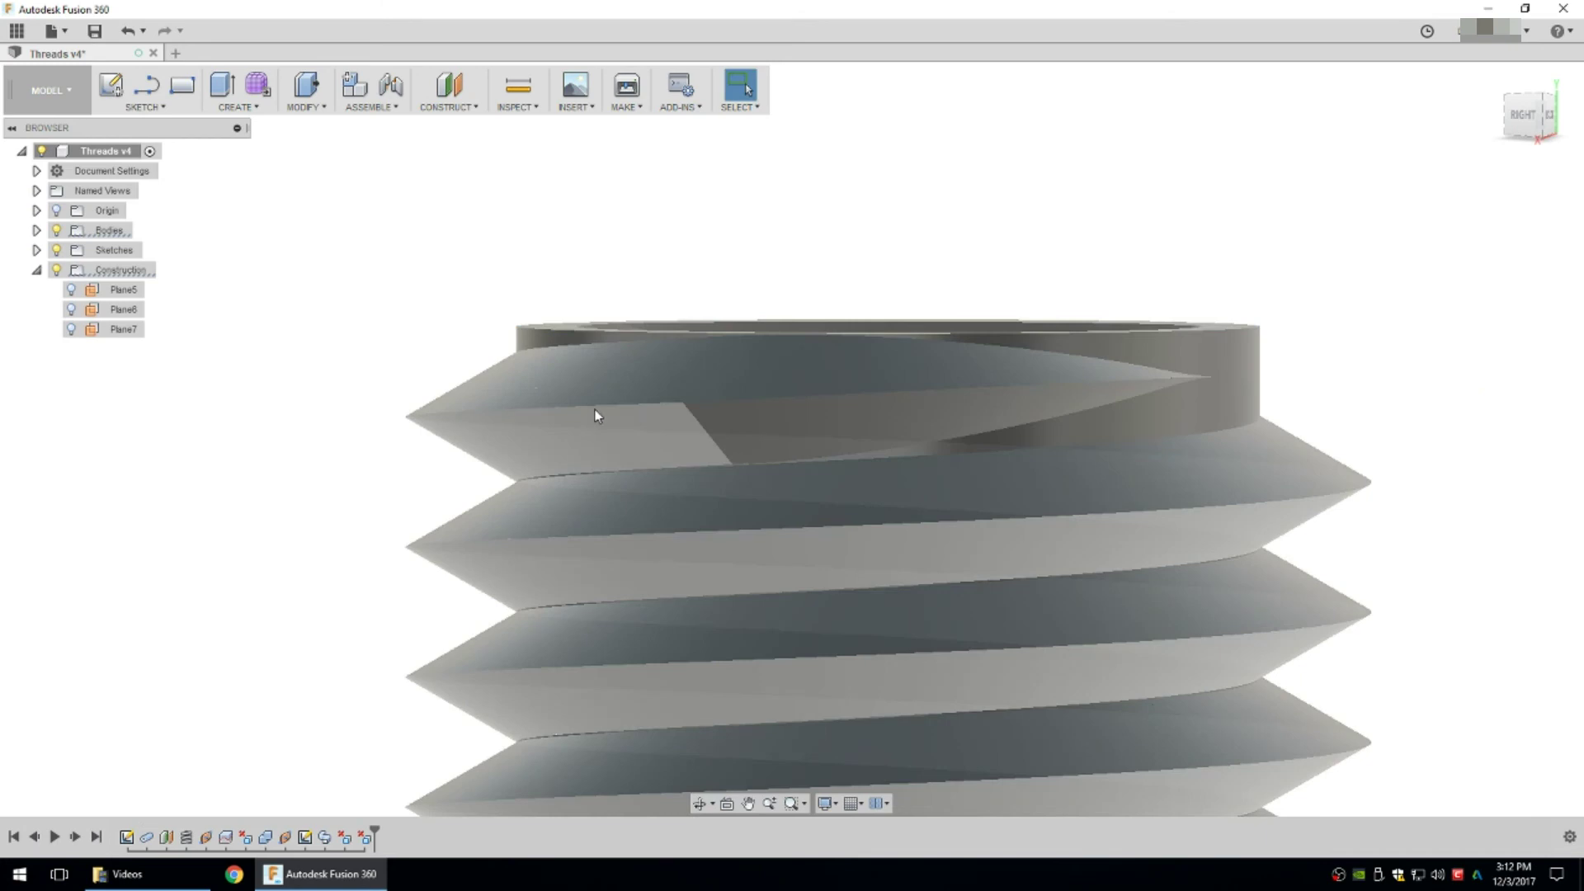
pyautogui.moveTo(477, 306); pyautogui.dragTo(835, 492)
pyautogui.press('Escape')
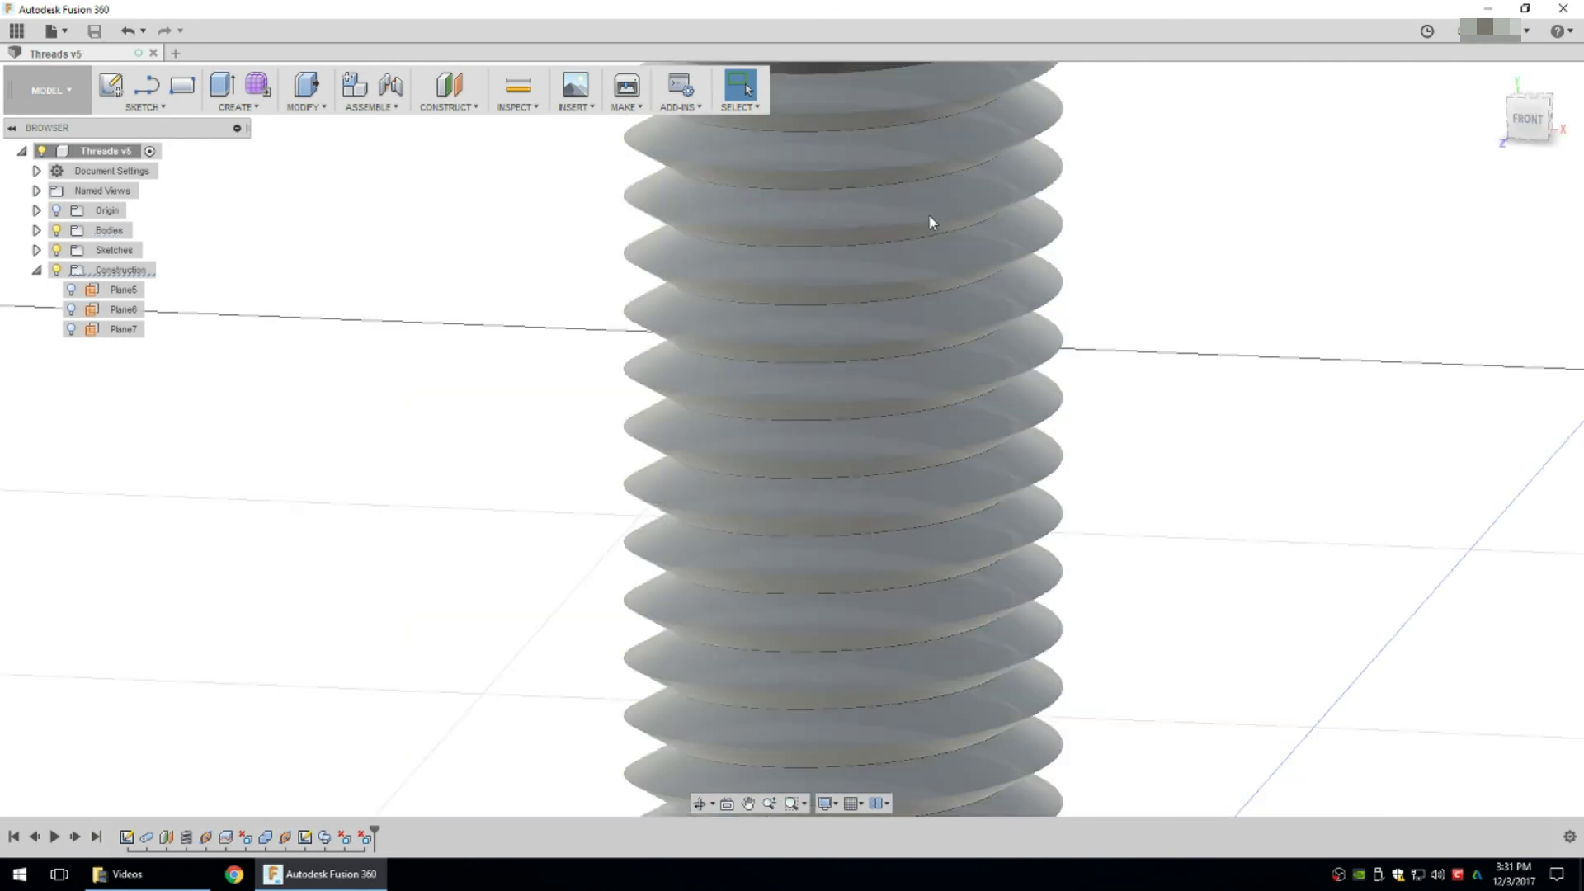
# Fillet the top helical thread edge with a 0.5 mm radius.
pyautogui.click(913, 228)
pyautogui.rightClick(913, 228)
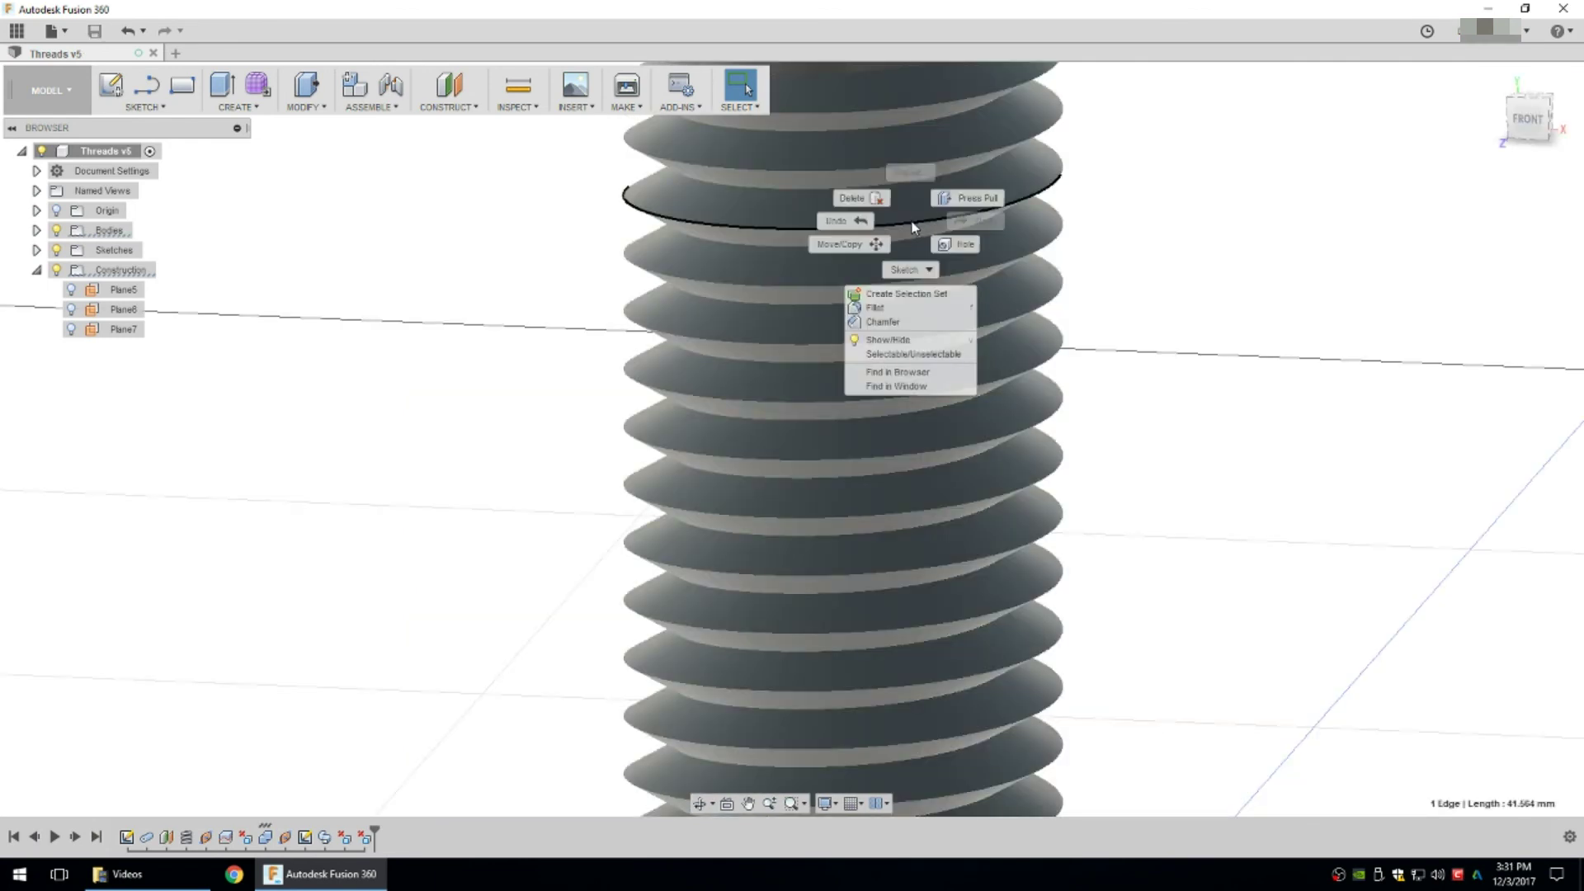
pyautogui.click(966, 200)
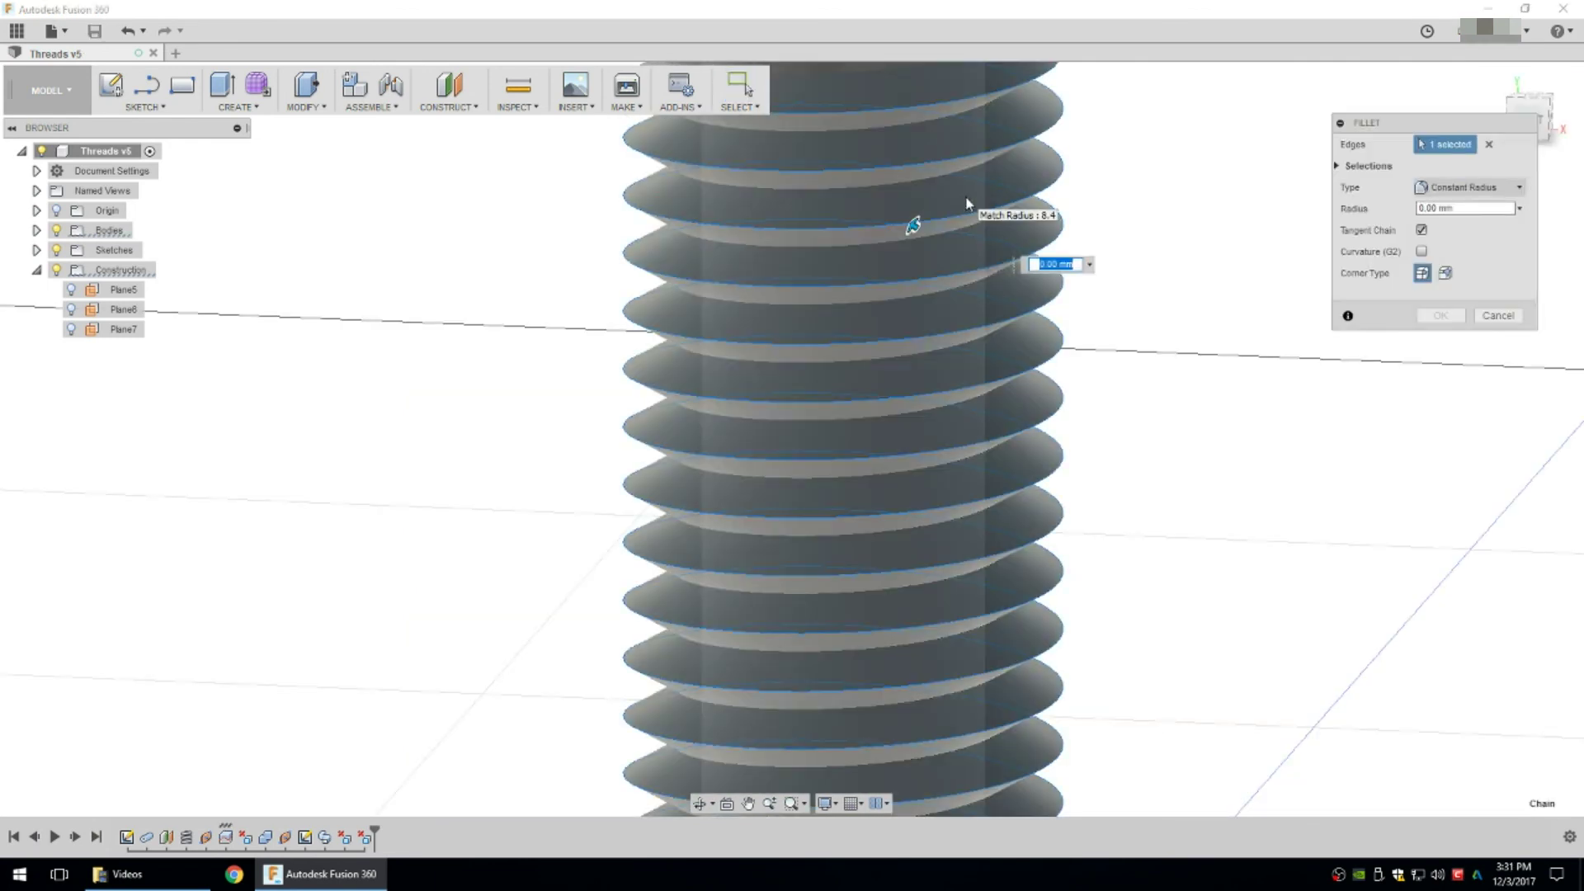
pyautogui.write('.5')
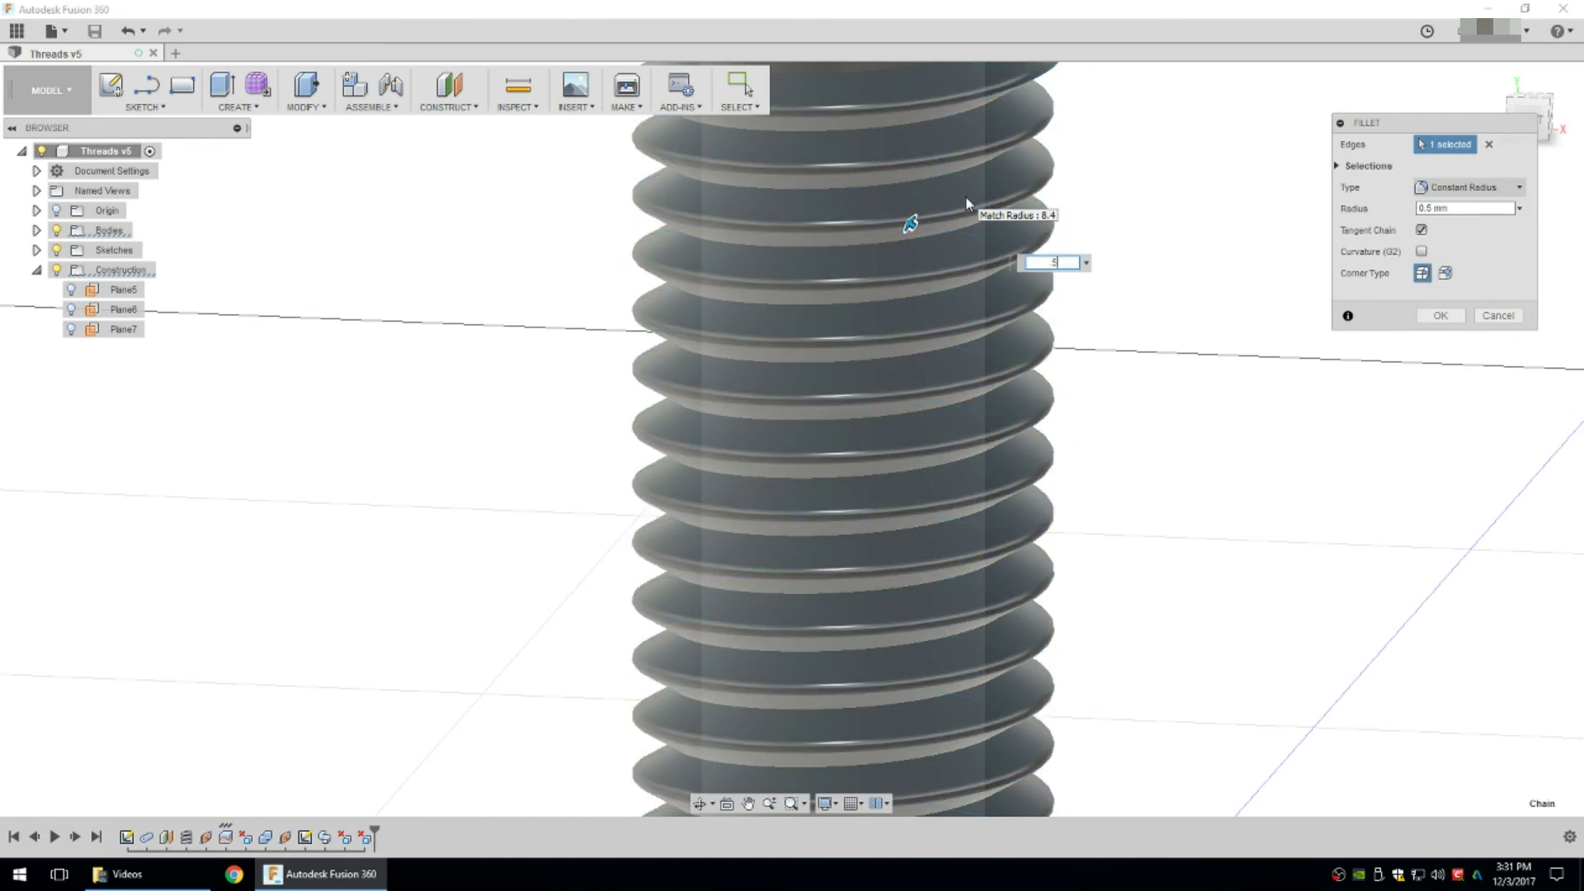
pyautogui.click(1443, 315)
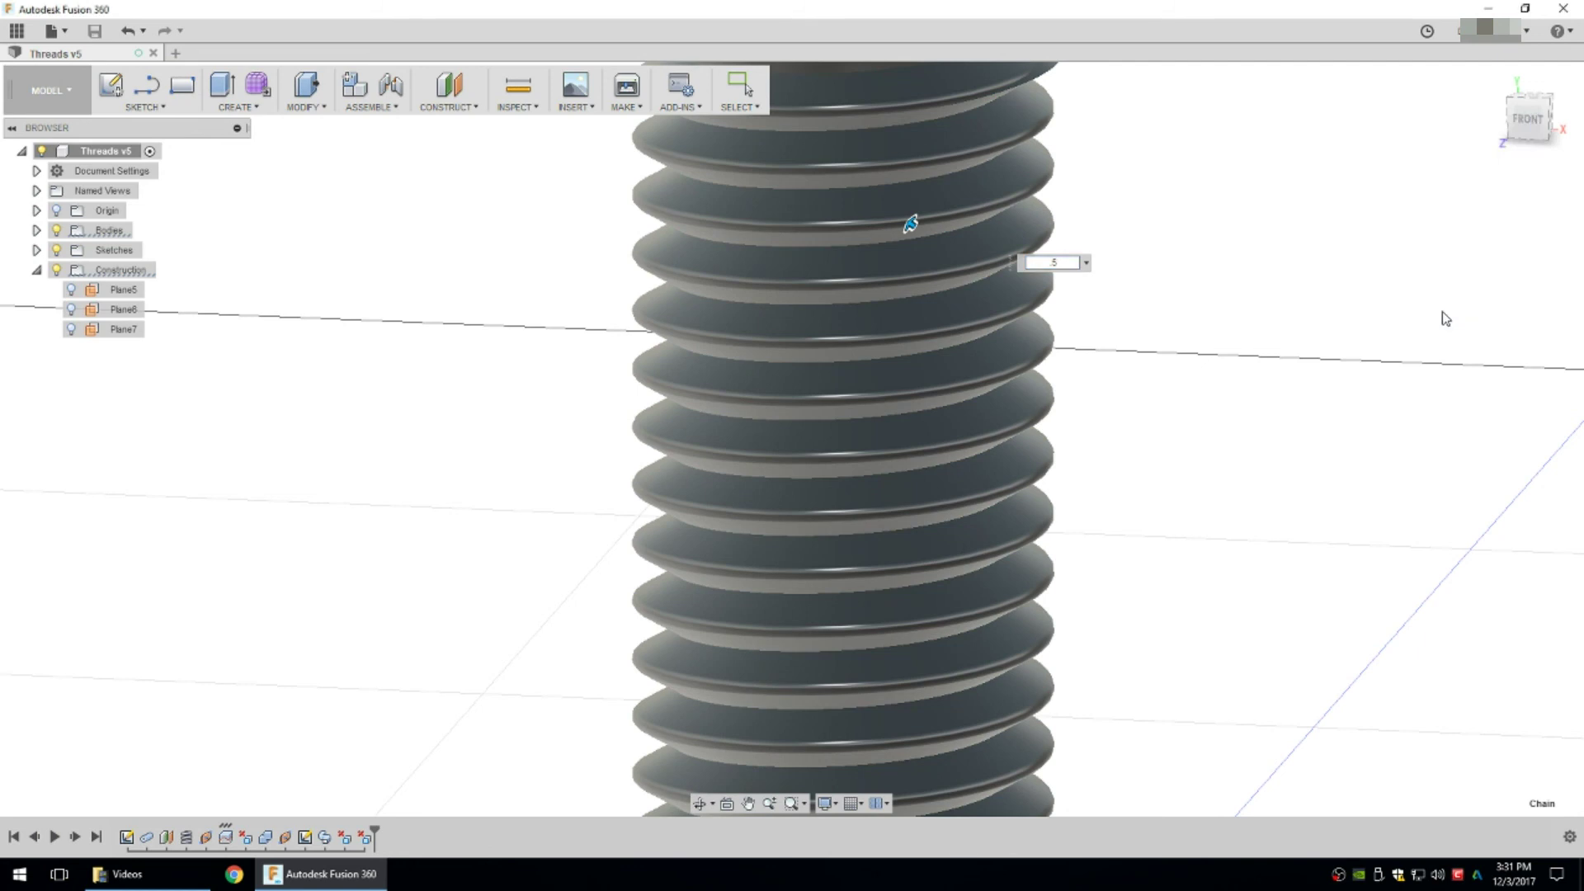
pyautogui.moveTo(1142, 212); pyautogui.dragTo(1156, 355, button='middle')
# Fillet the long, tip and left edges of the tapered thread end at 0.49 mm, since 0.5 mm fails.
pyautogui.moveTo(1156, 355); pyautogui.dragTo(966, 358)
pyautogui.press('Escape')
pyautogui.scroll(6, 957, 383)
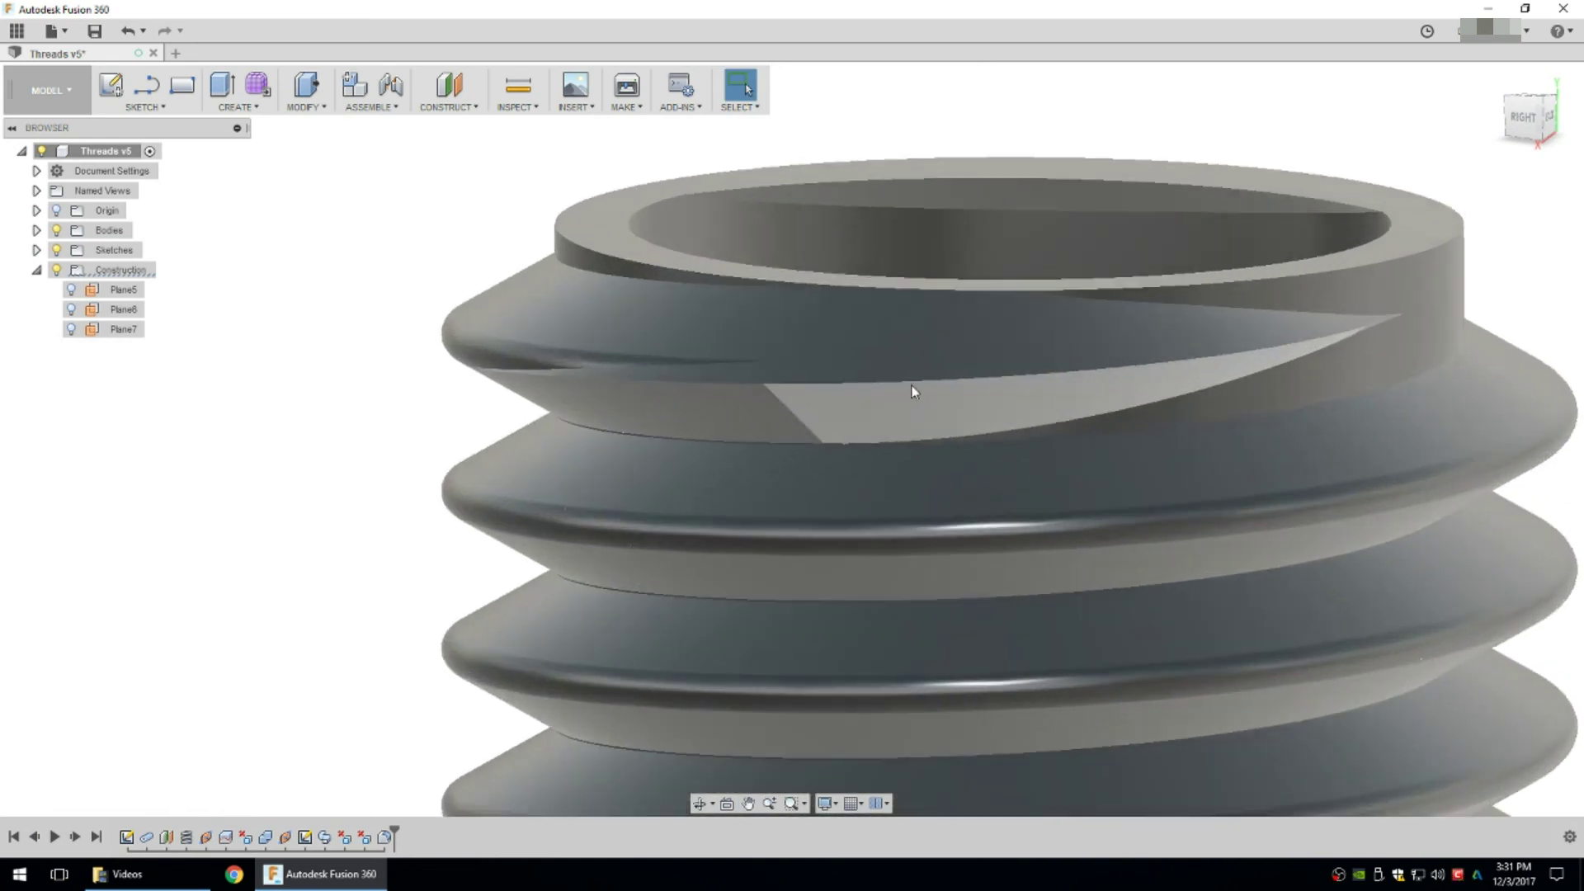
pyautogui.click(967, 380)
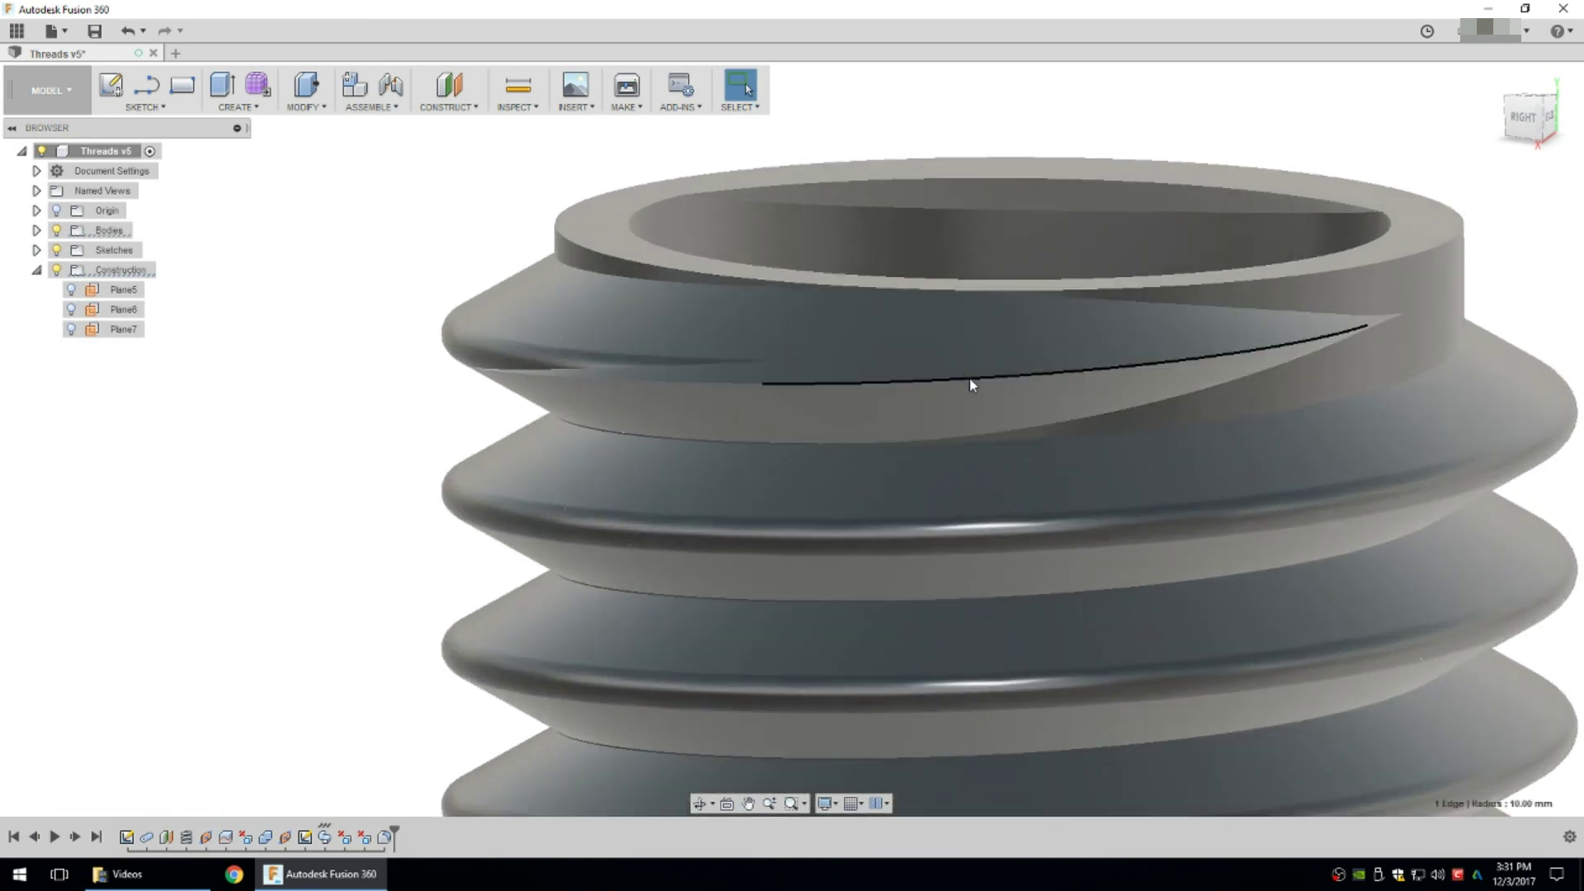
pyautogui.click(1383, 320)
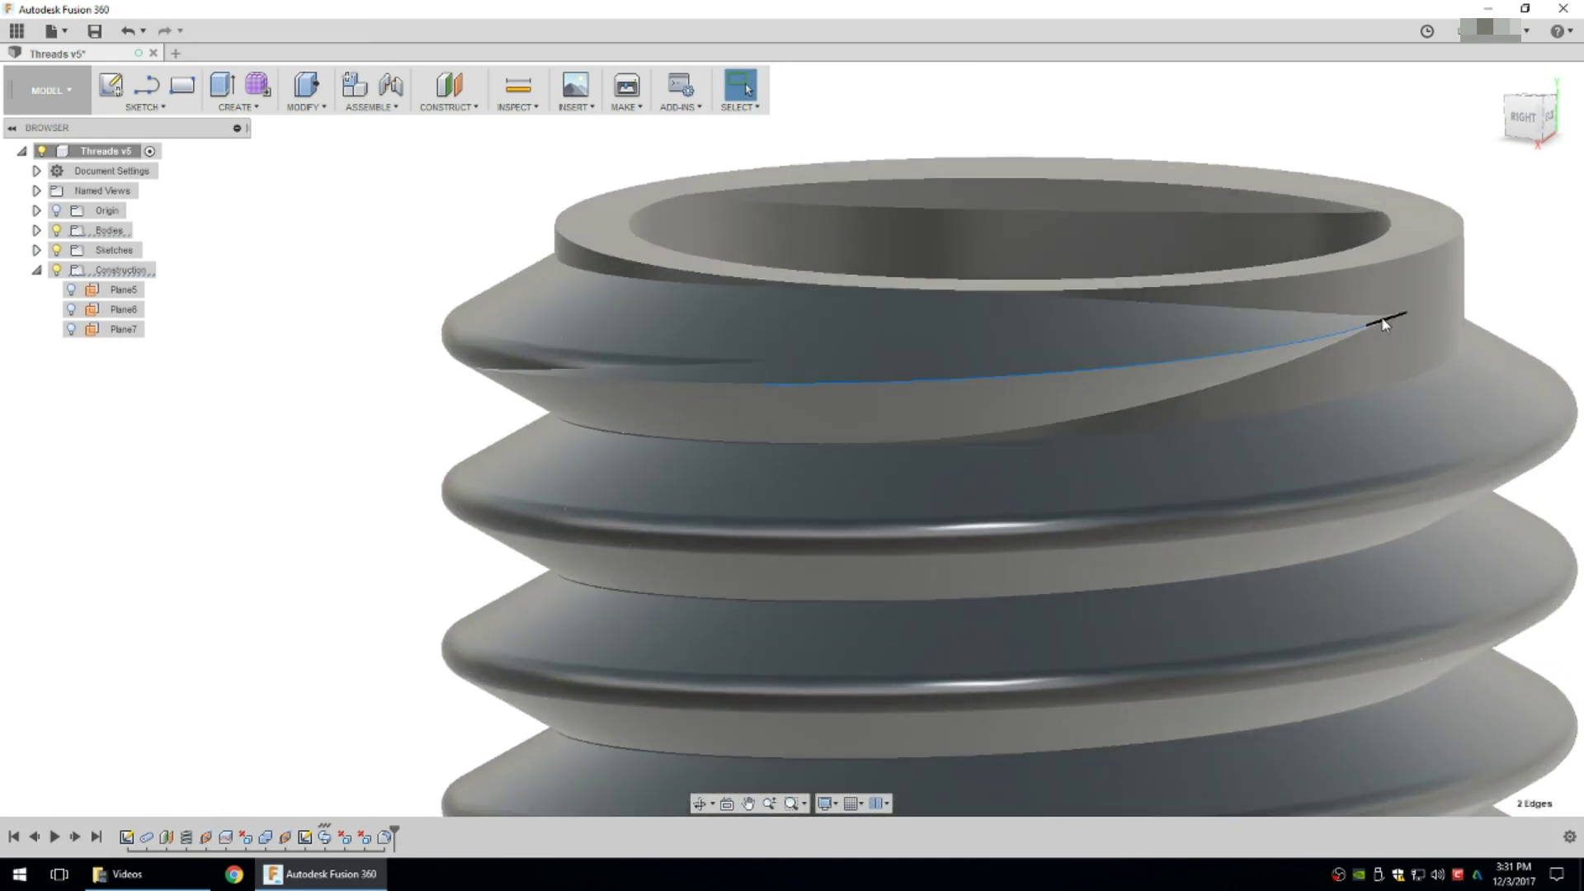
pyautogui.click(646, 385)
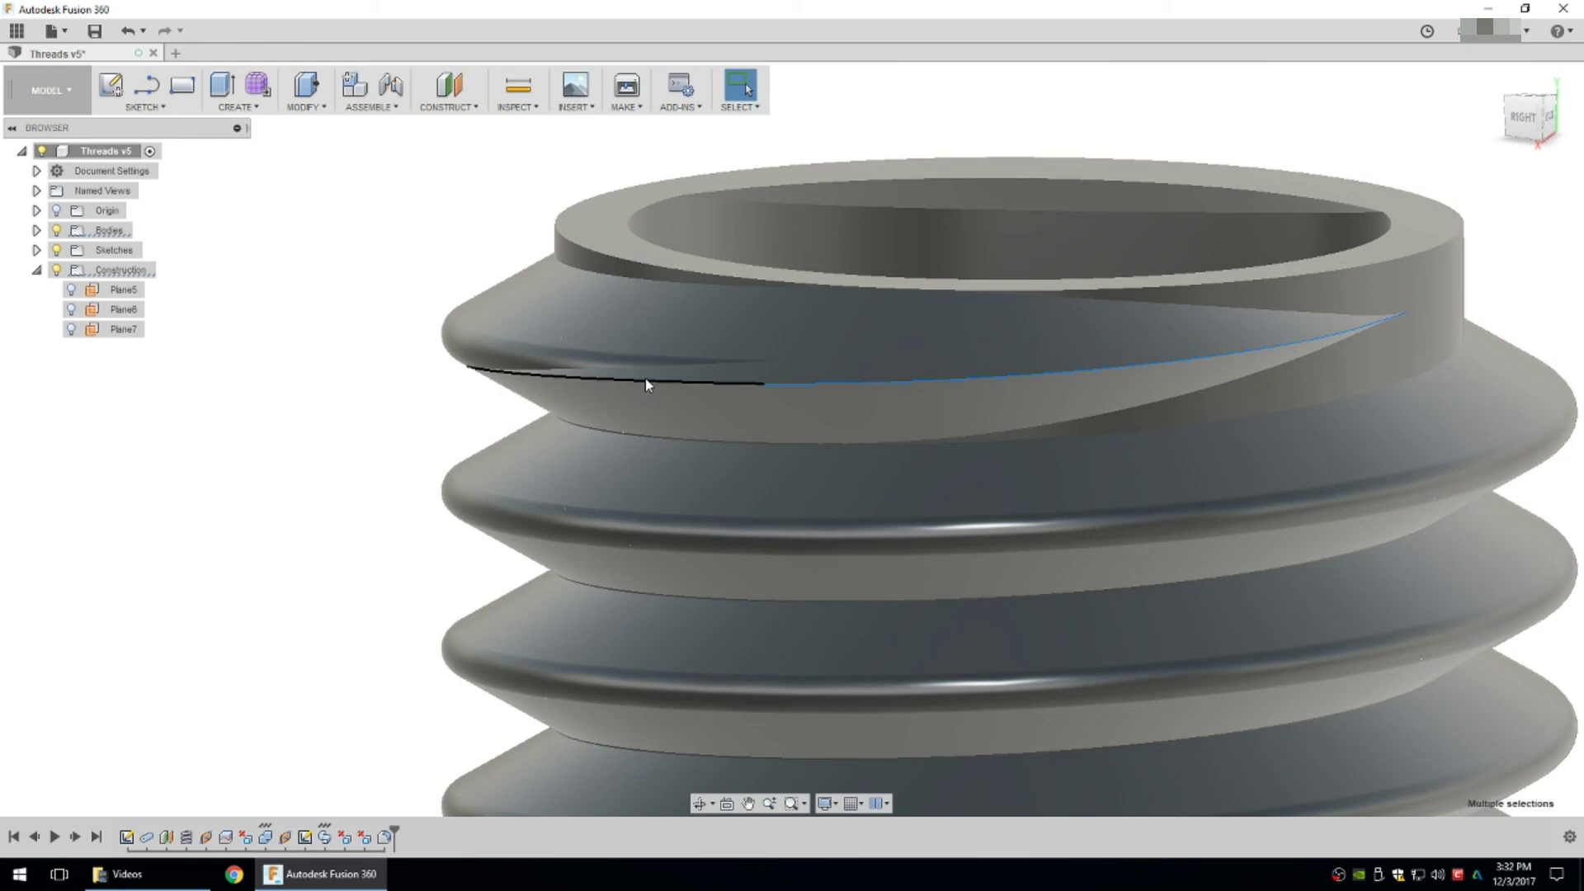
pyautogui.rightClick(646, 380)
pyautogui.click(704, 359)
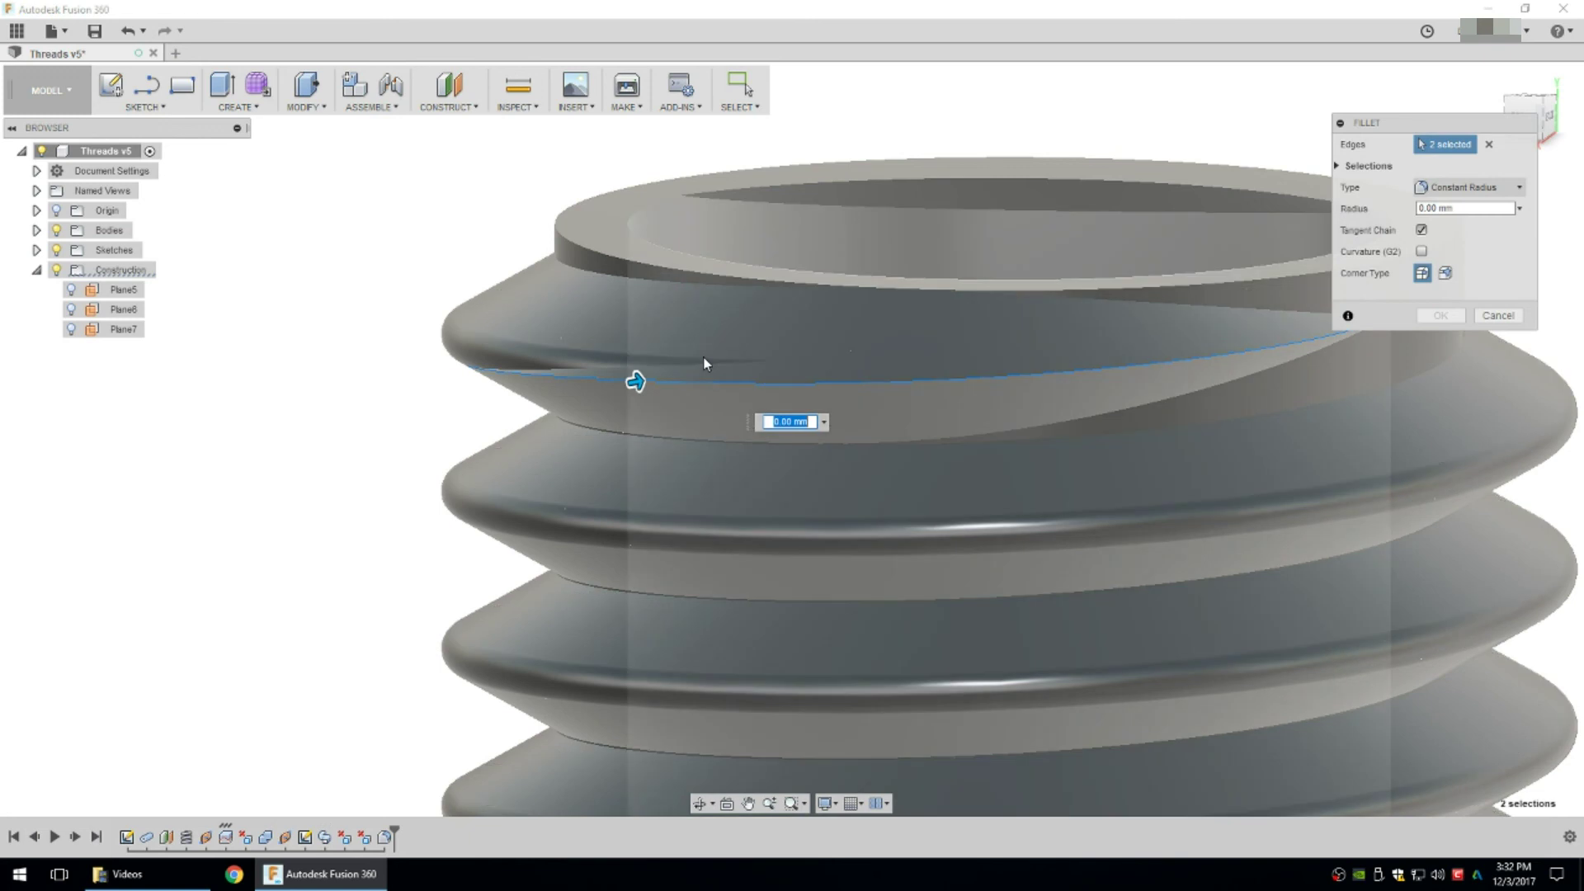
pyautogui.write('.5')
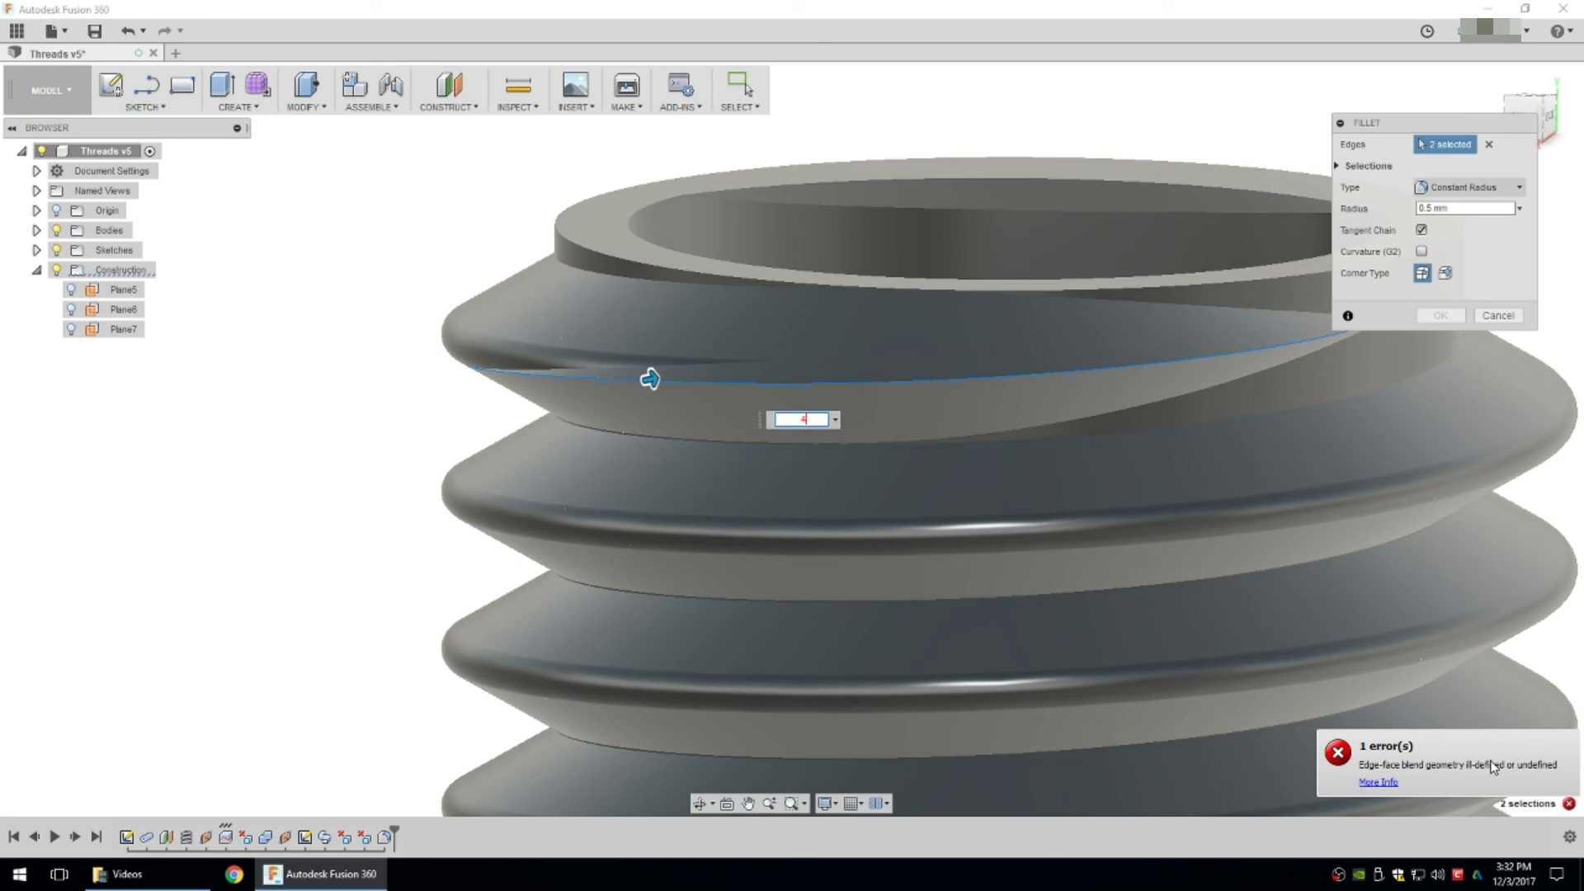
pyautogui.write('5')
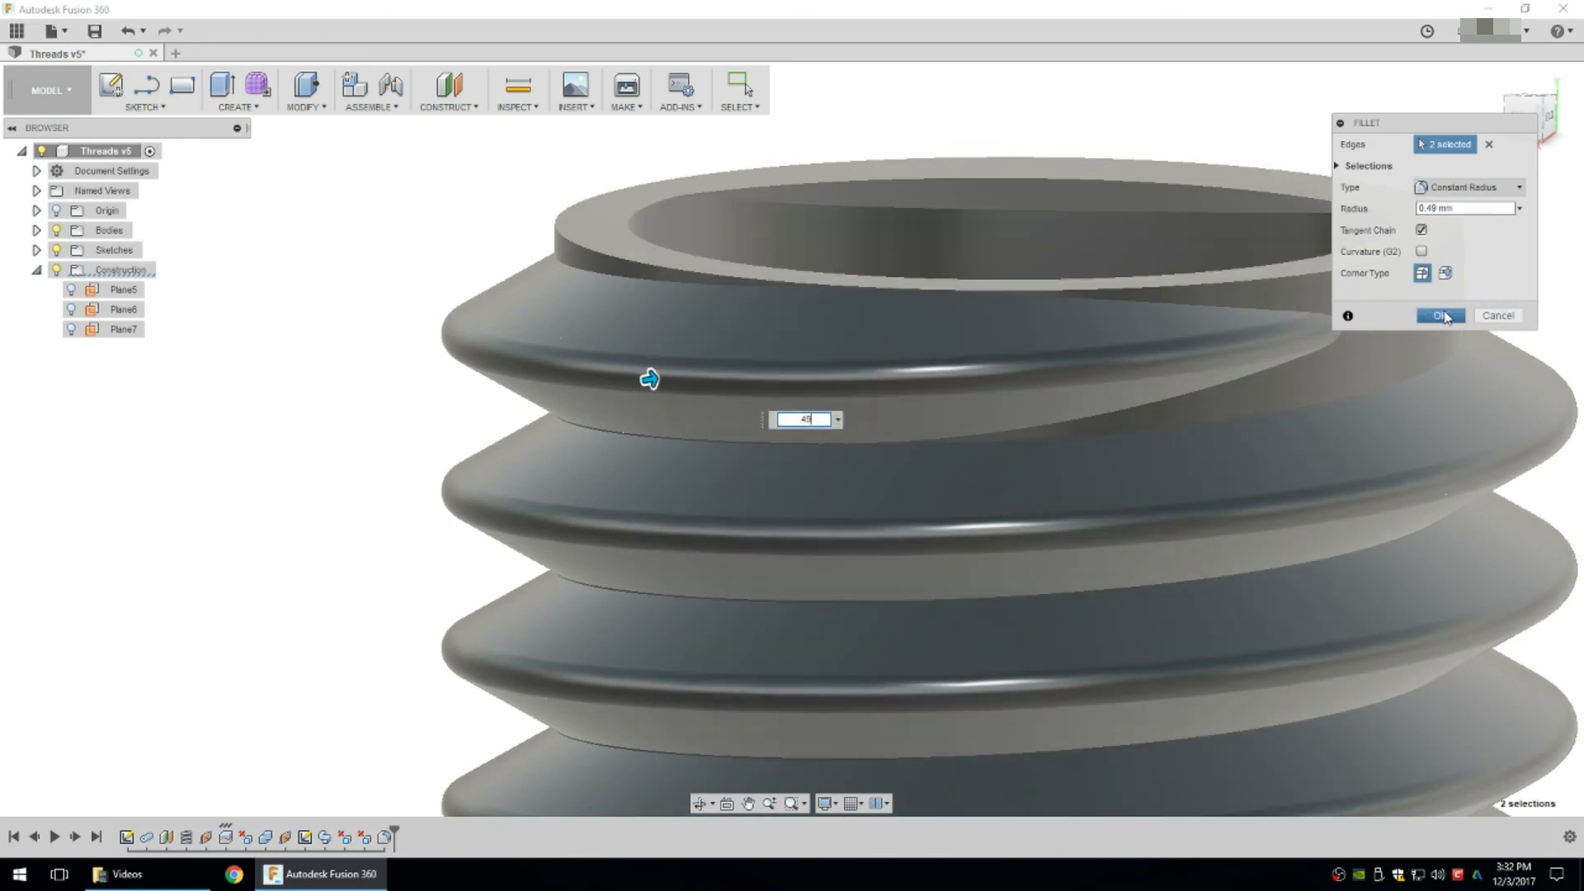
pyautogui.click(1442, 316)
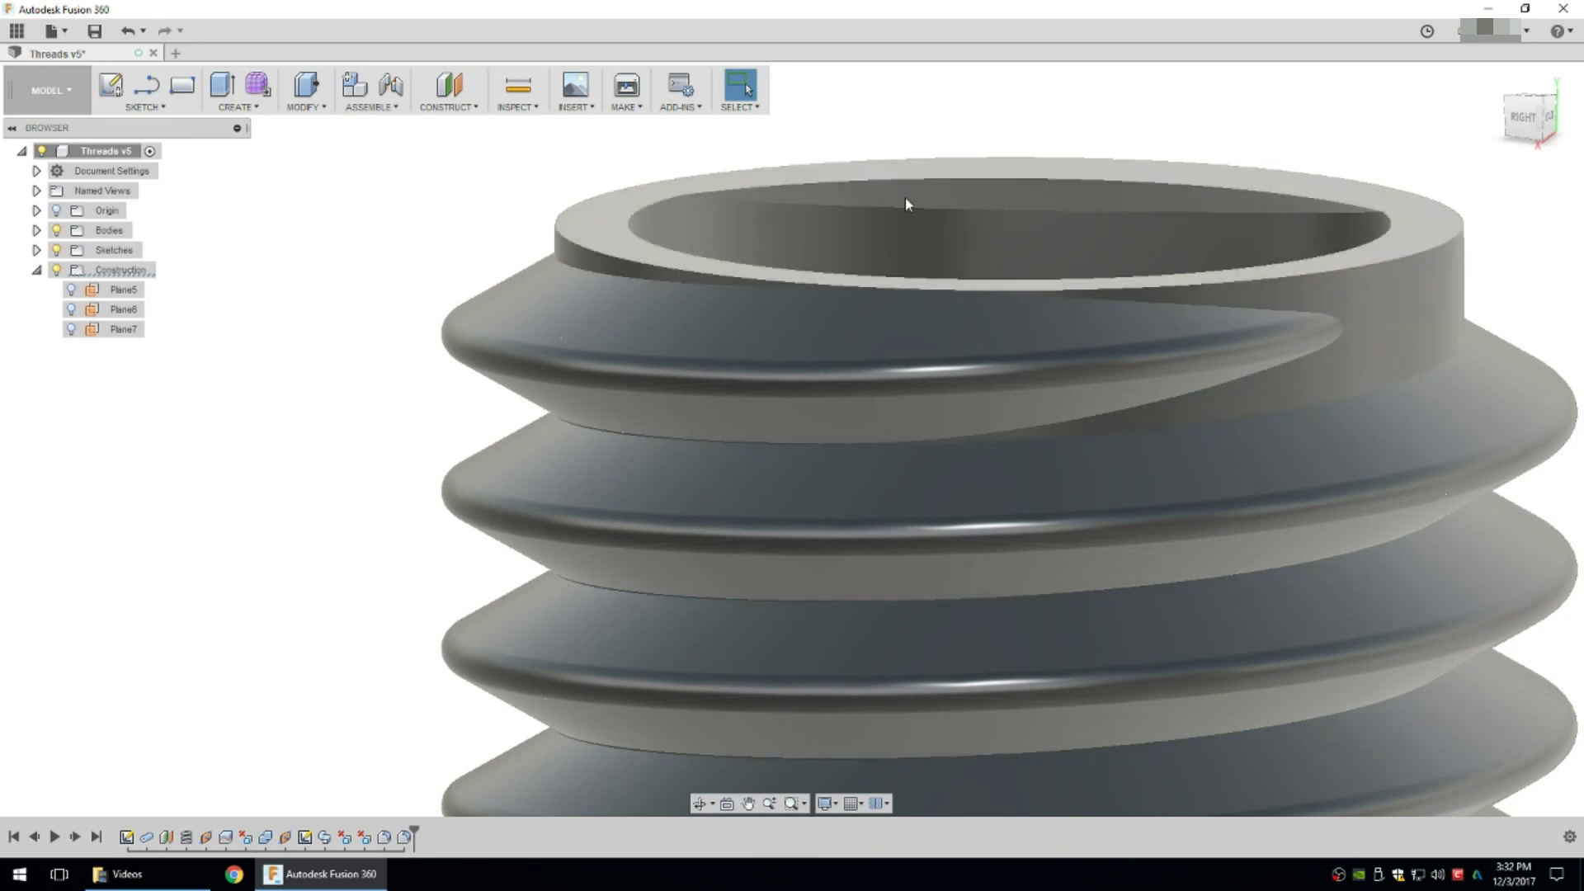
pyautogui.keyDown('shift'); pyautogui.moveTo(916, 162); pyautogui.dragTo(1104, 247, button='middle'); pyautogui.keyUp('shift')
pyautogui.scroll(-10, 1104, 256)
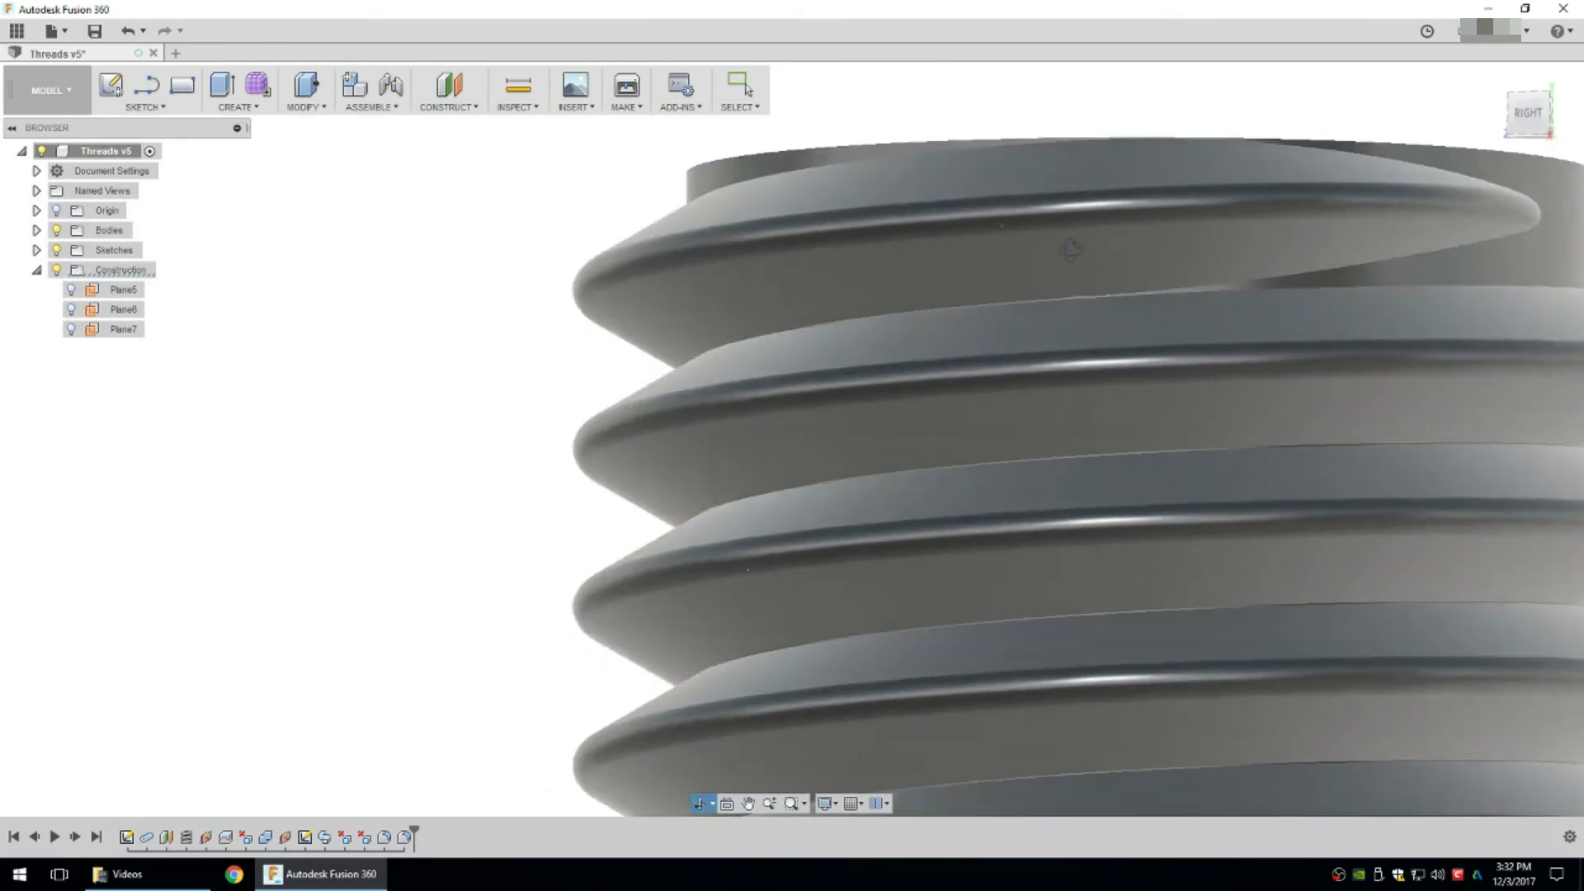